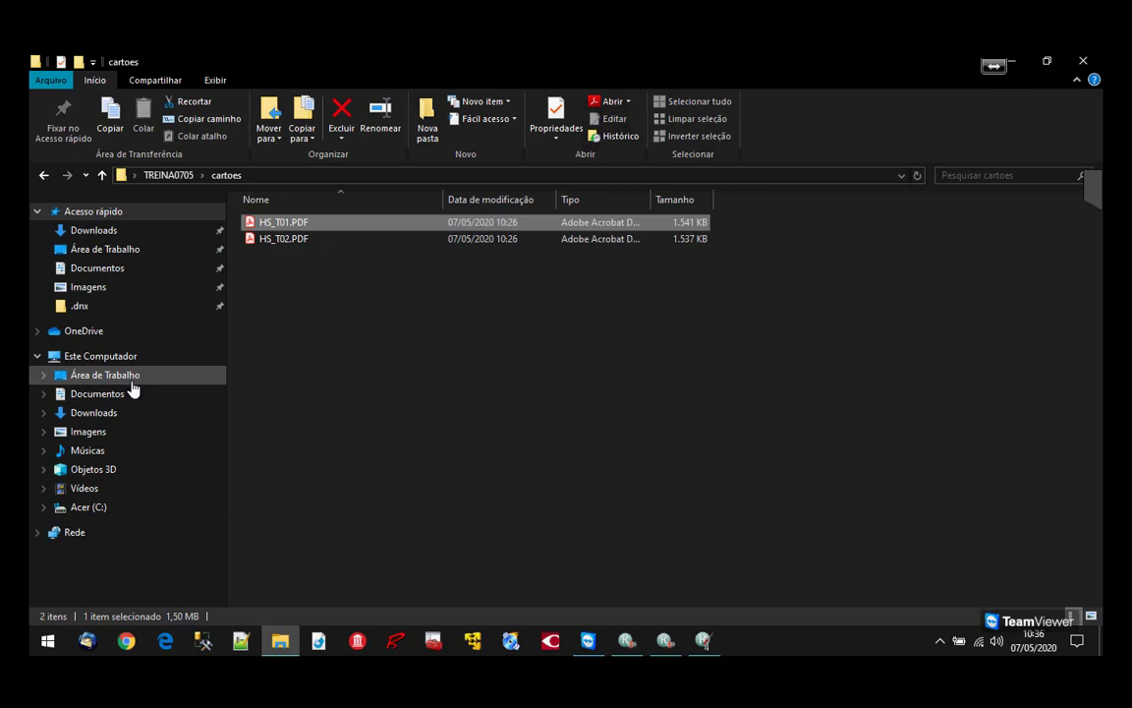
pyautogui.click(134, 378)
pyautogui.scroll(-1, 384, 429)
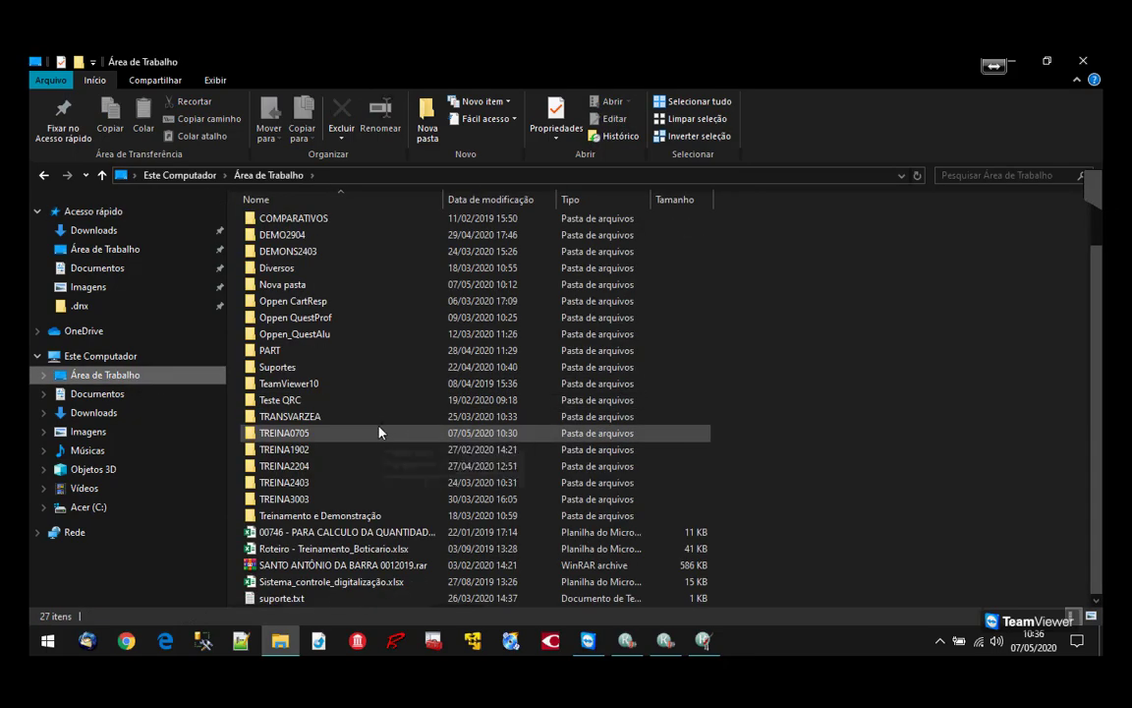
pyautogui.doubleClick(313, 434)
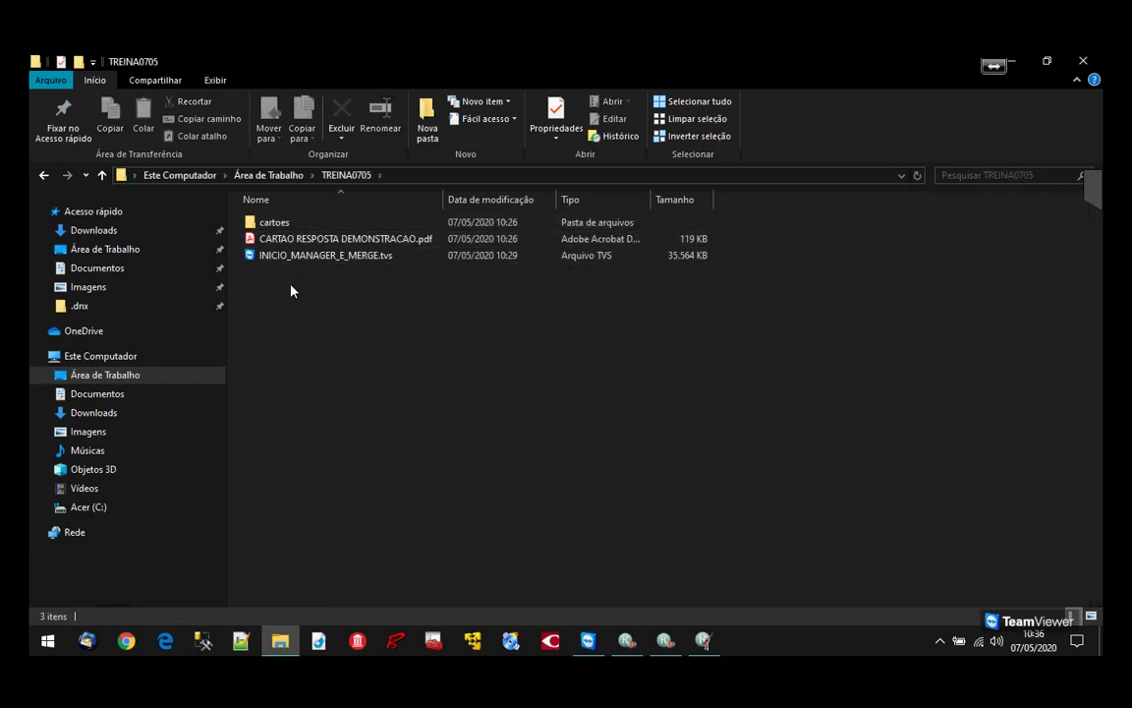
pyautogui.click(106, 508)
# Step: Open the IMAGENS folder inside Treinamento e Demonstração > TREINA_Easy_e_KA on the desktop
pyautogui.click(105, 375)
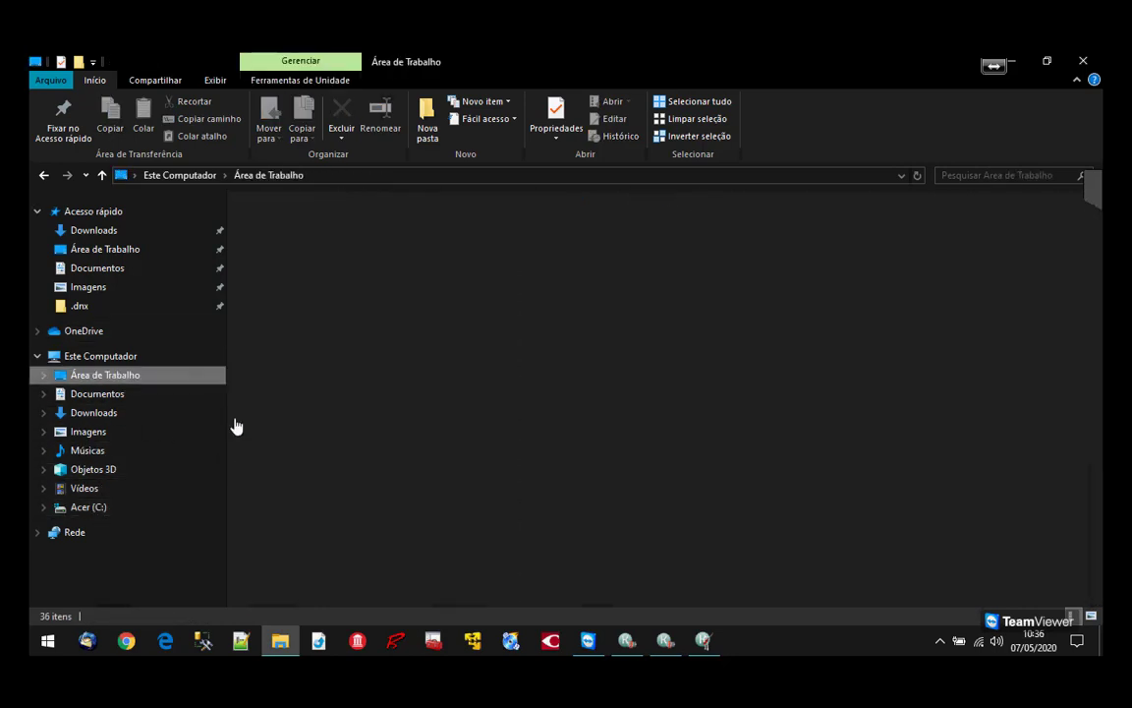
pyautogui.scroll(-1, 374, 388)
pyautogui.doubleClick(352, 518)
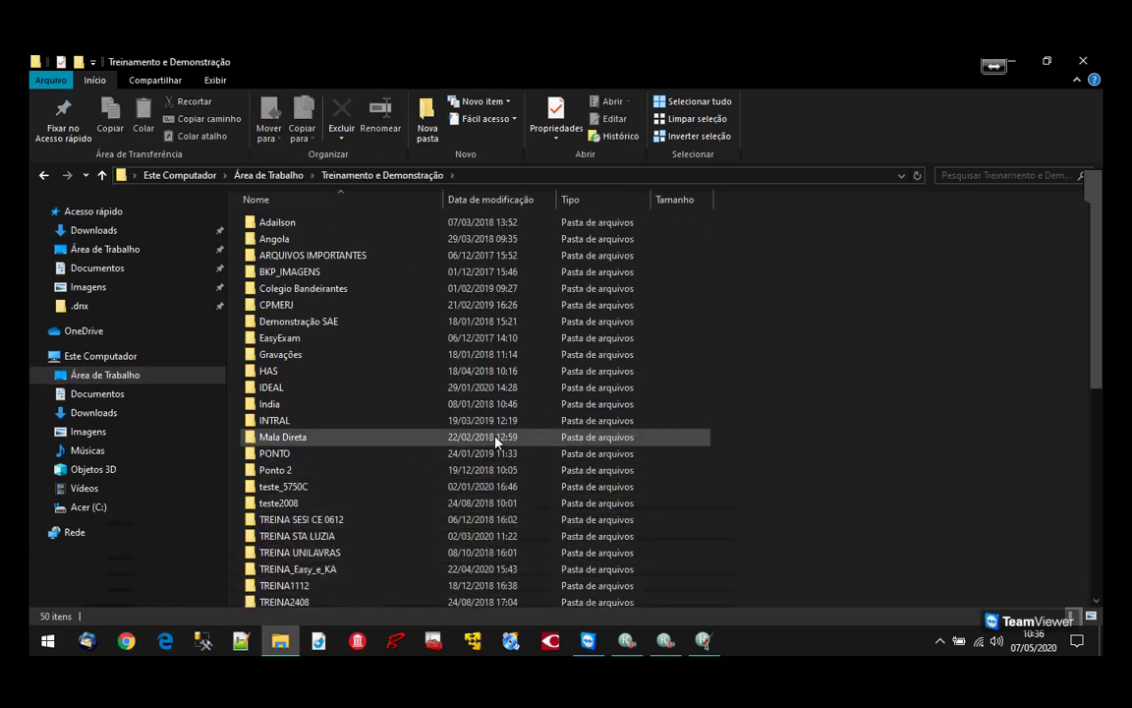
pyautogui.click(324, 570)
pyautogui.doubleClick(324, 570)
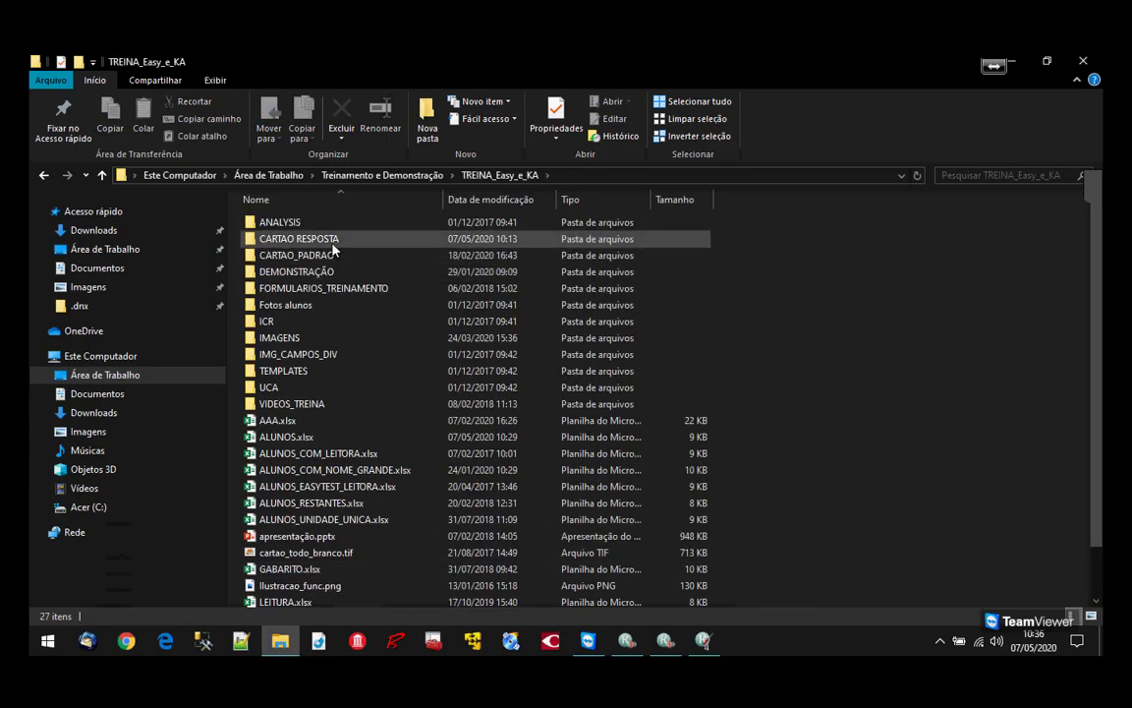
pyautogui.doubleClick(295, 339)
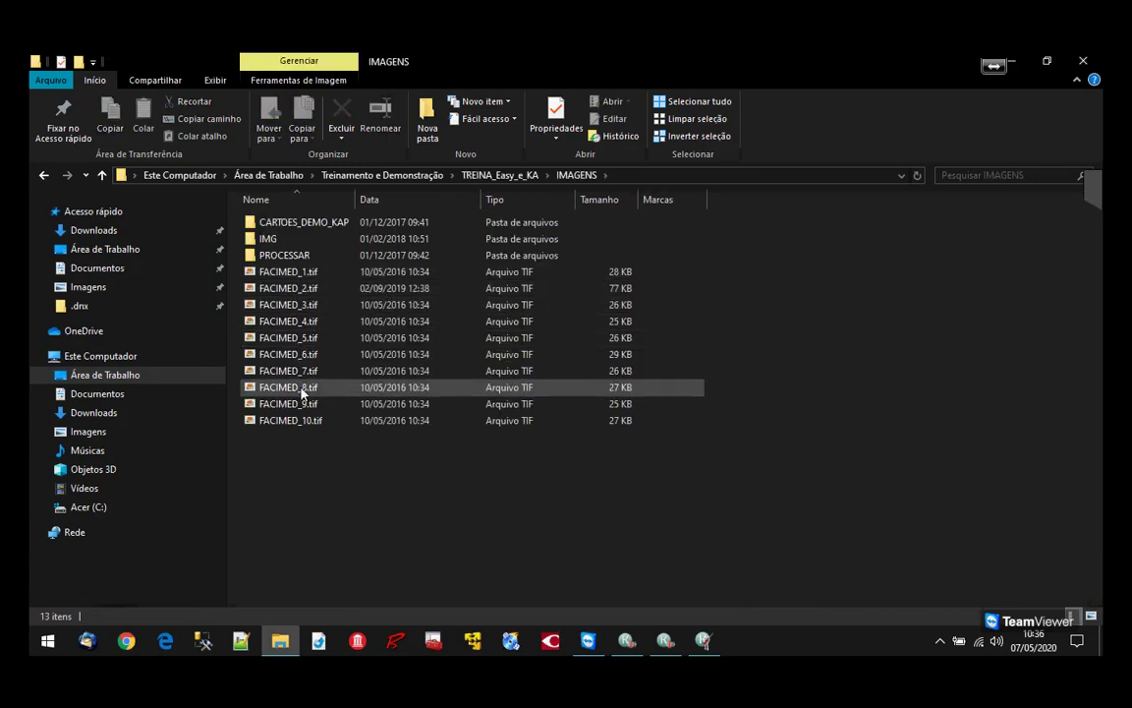
# Step: View the answer card image FACIMED_1.tif, examine its header fields and marked answers, and close the viewer
pyautogui.click(309, 276)
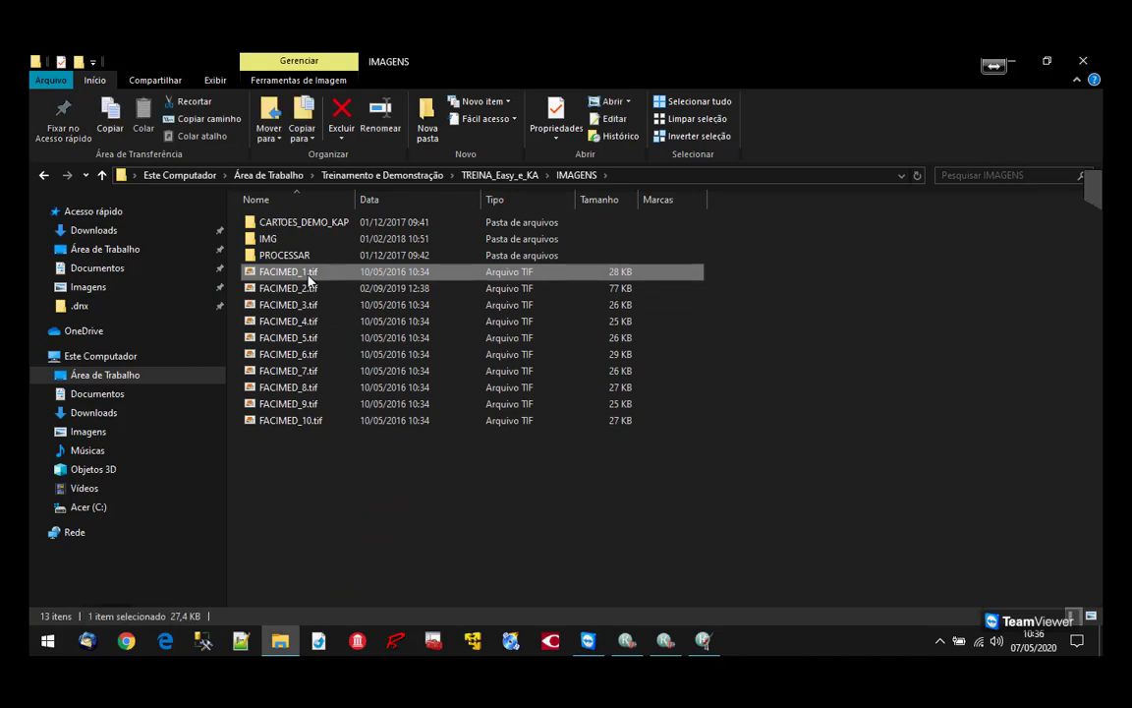
pyautogui.doubleClick(309, 276)
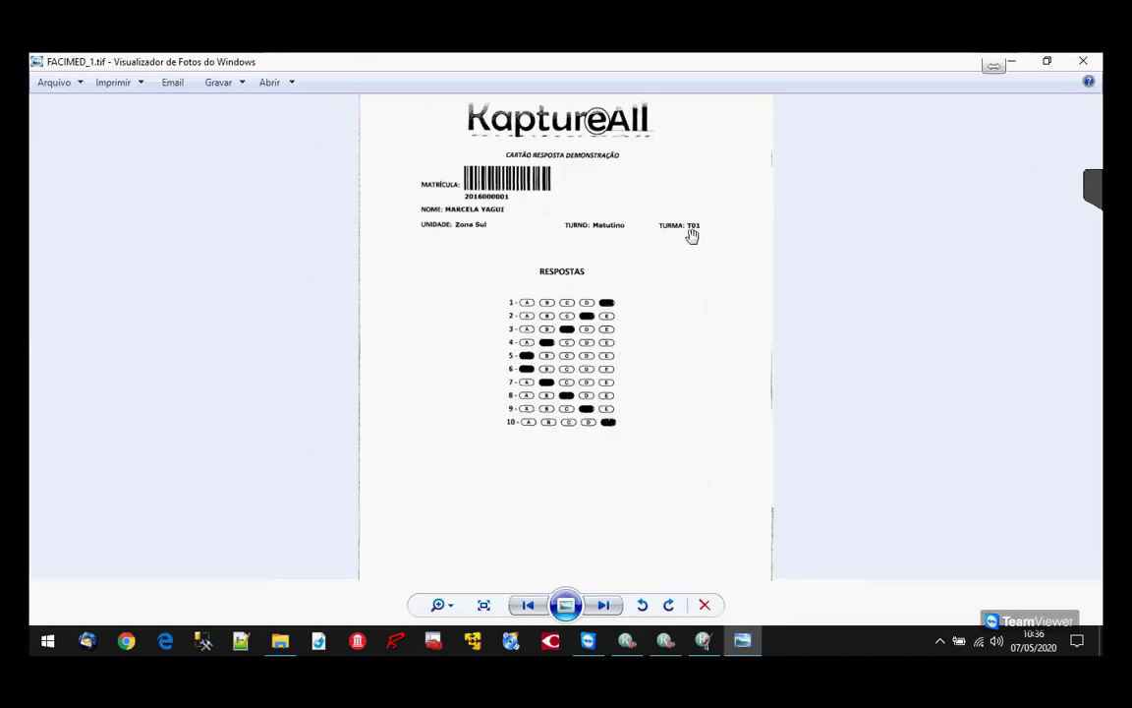
pyautogui.moveTo(674, 245); pyautogui.dragTo(680, 313)
pyautogui.scroll(-1, 680, 319)
pyautogui.scroll(2, 679, 315)
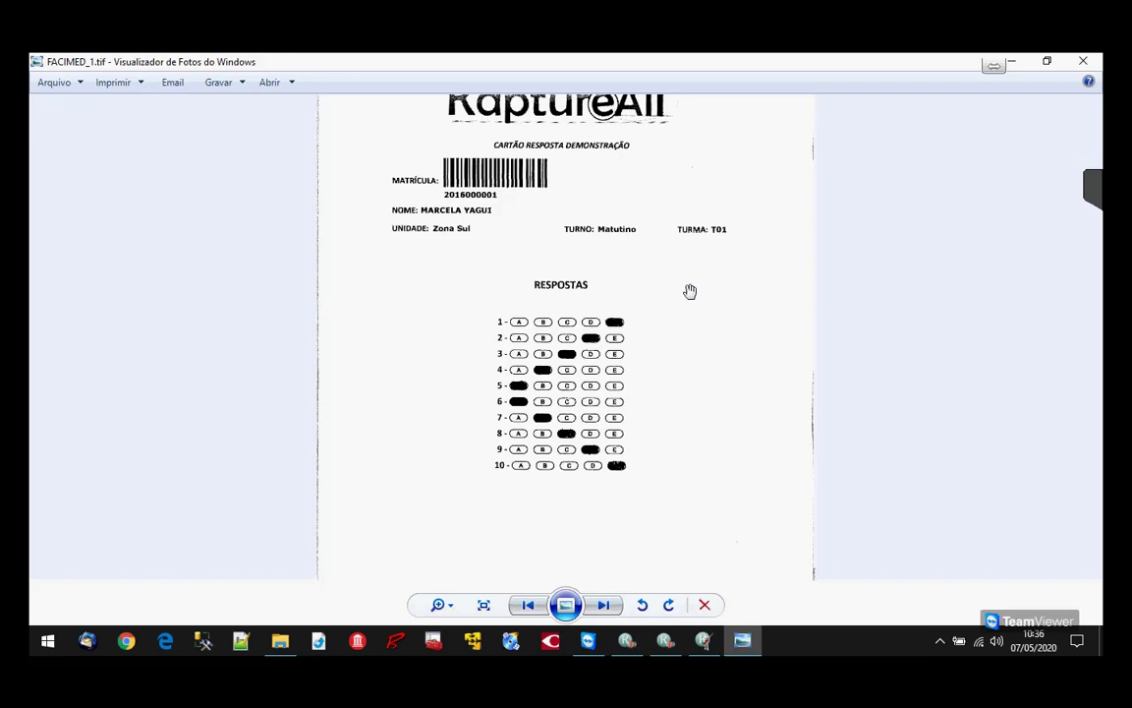
pyautogui.scroll(-1, 689, 290)
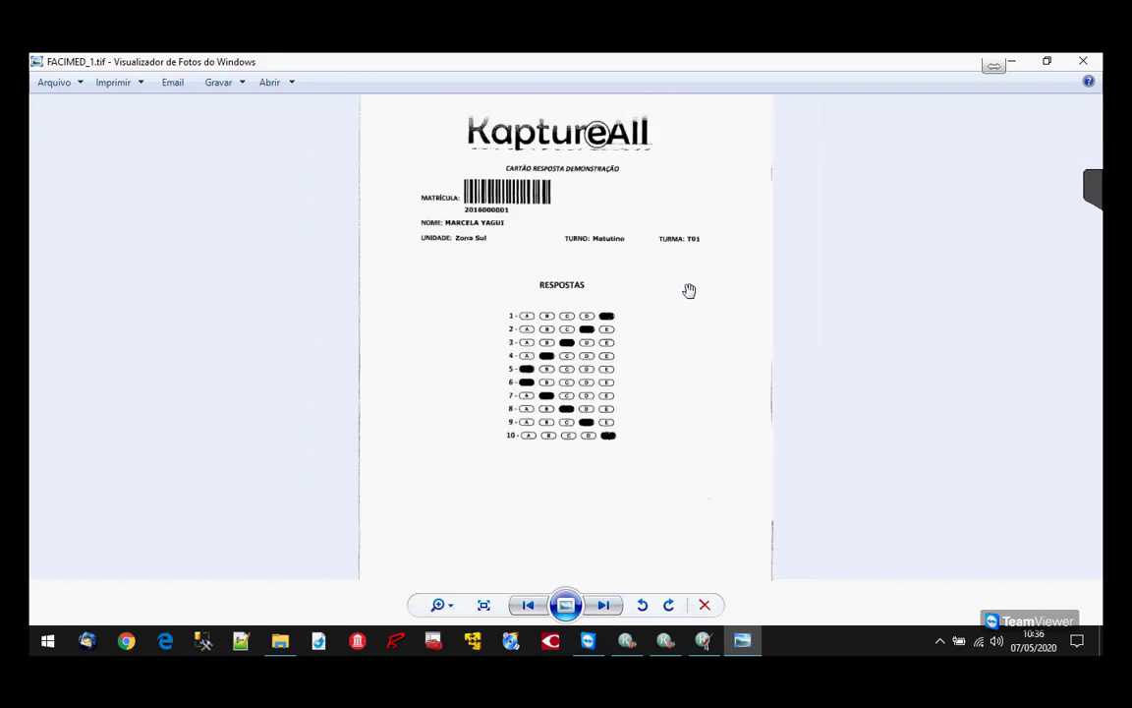
pyautogui.click(1095, 60)
# Step: Switch to the KaptureAll template configurator and create a new template from FACIMED_1.tif in the IMAGENS folder
pyautogui.click(708, 644)
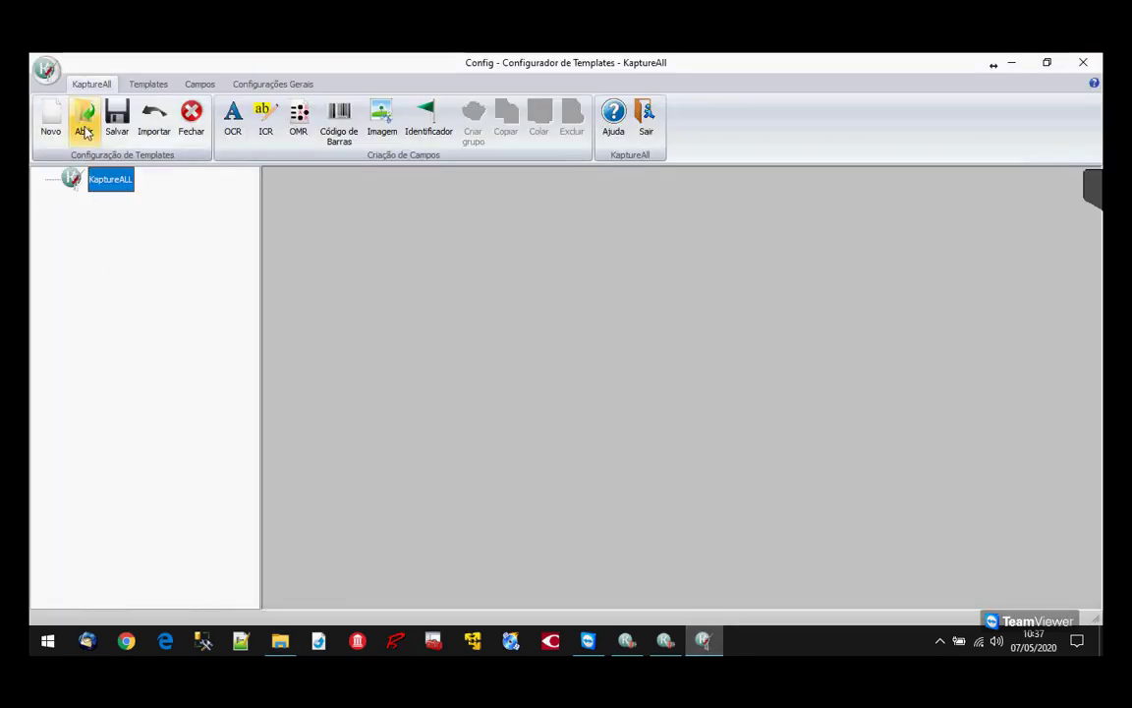
pyautogui.click(51, 133)
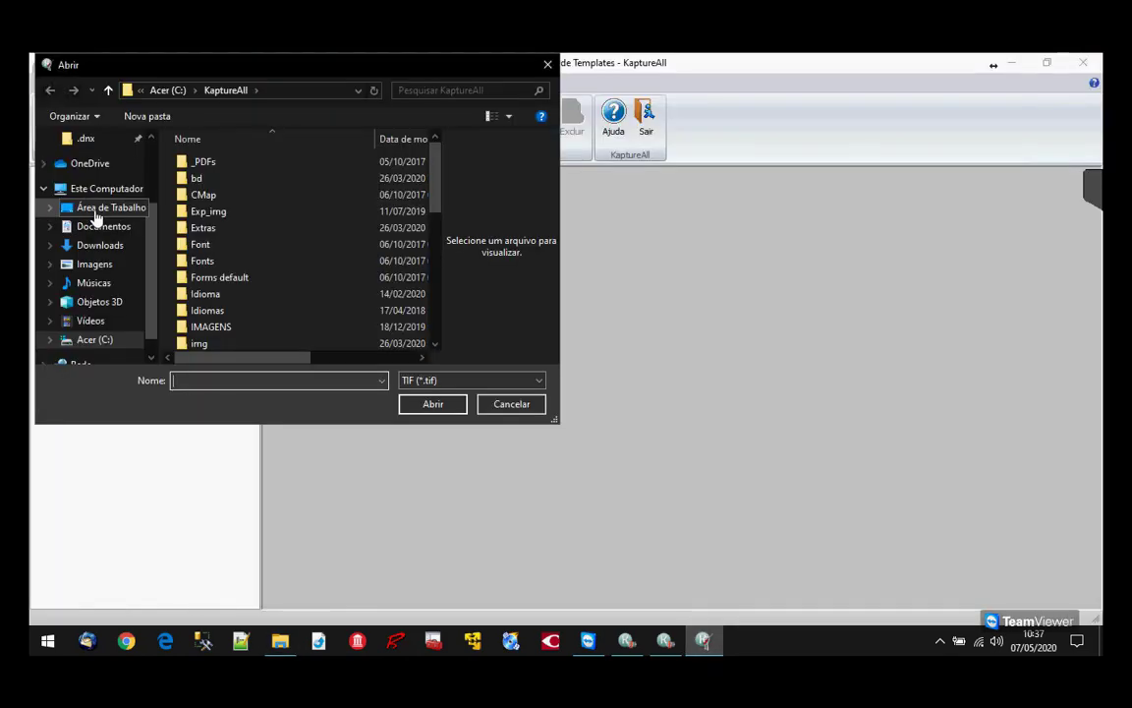
pyautogui.click(96, 209)
pyautogui.scroll(-4, 321, 266)
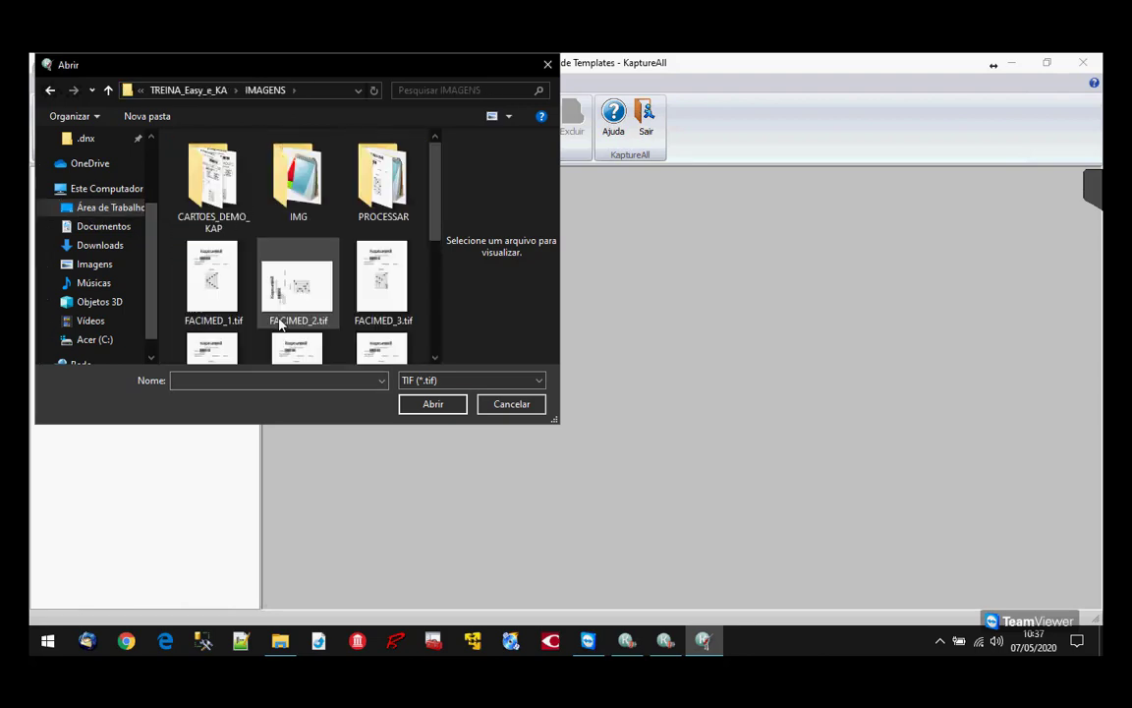
pyautogui.click(220, 307)
pyautogui.click(433, 405)
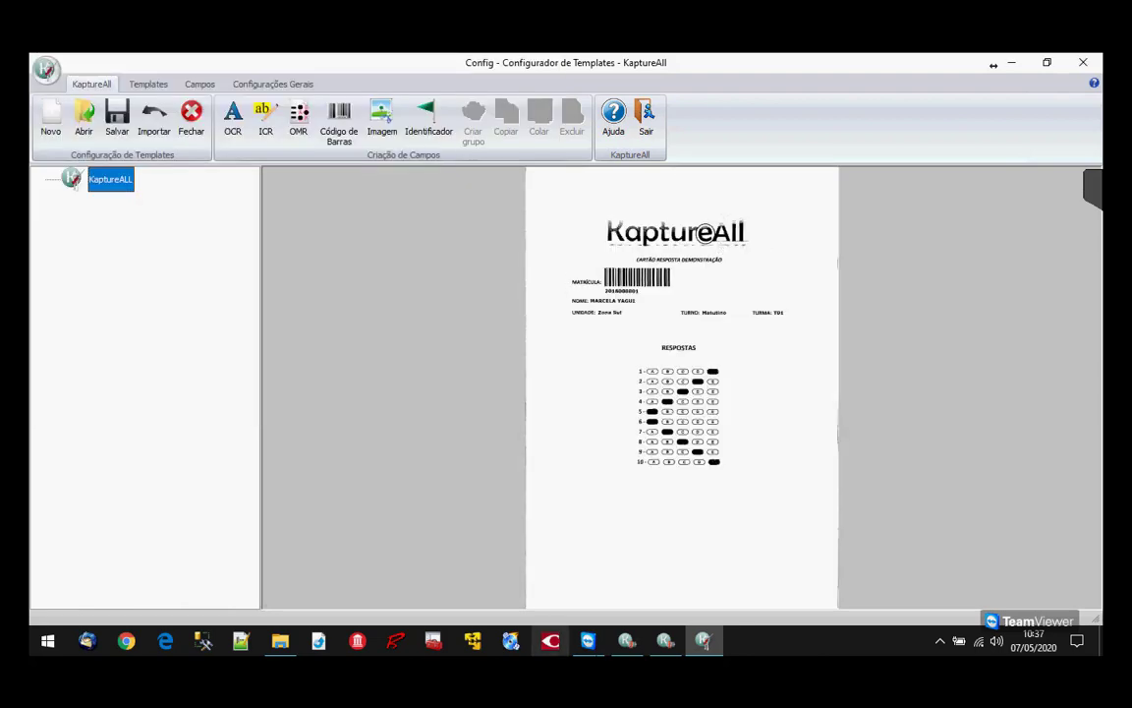
# Step: Zoom the card image to 50% and examine its header fields and the start of the answers section
pyautogui.rightClick(792, 209)
pyautogui.moveTo(816, 215)
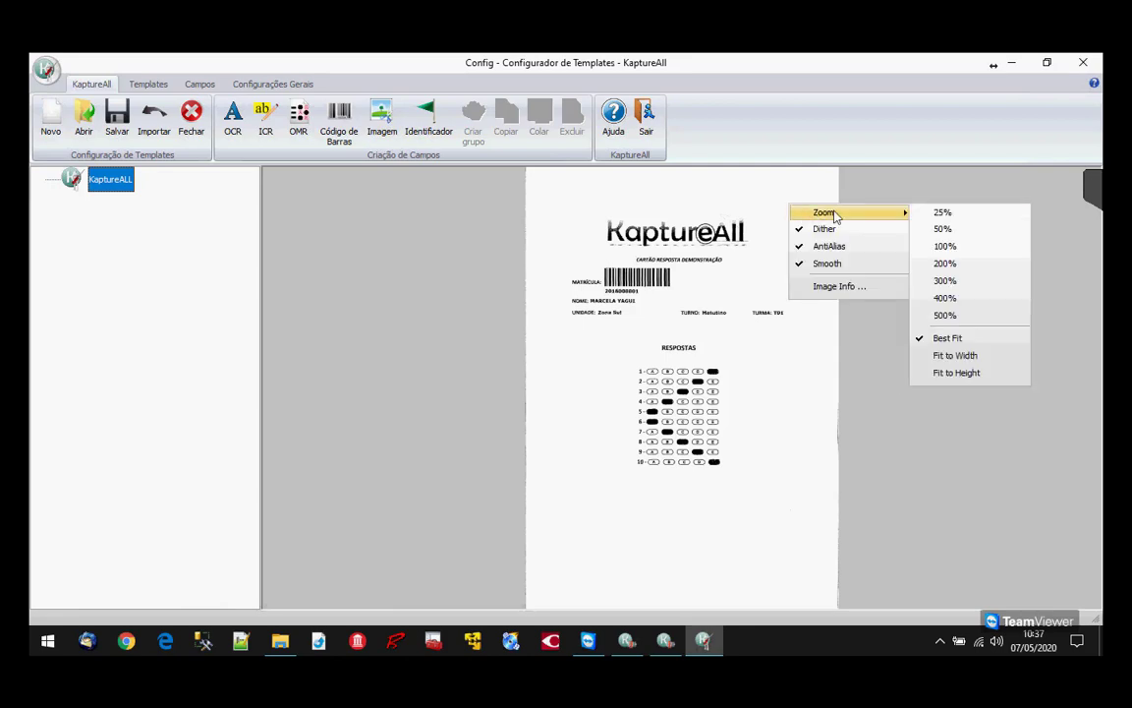
pyautogui.click(950, 232)
pyautogui.scroll(5, 958, 323)
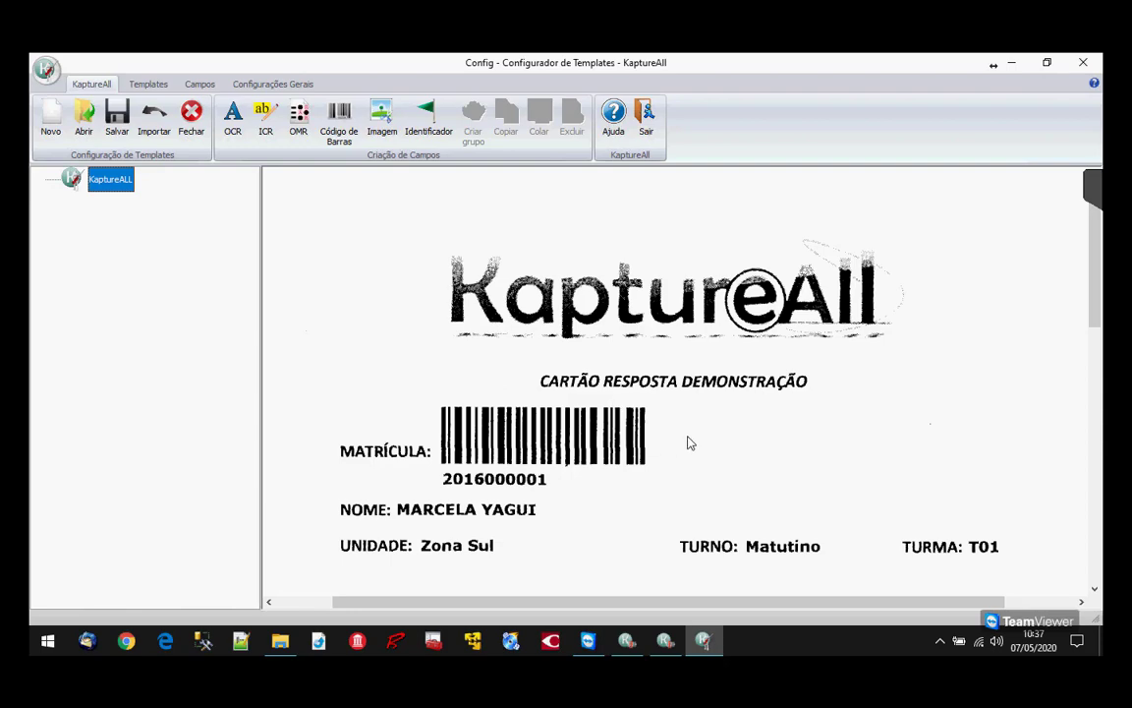
pyautogui.scroll(-2, 704, 392)
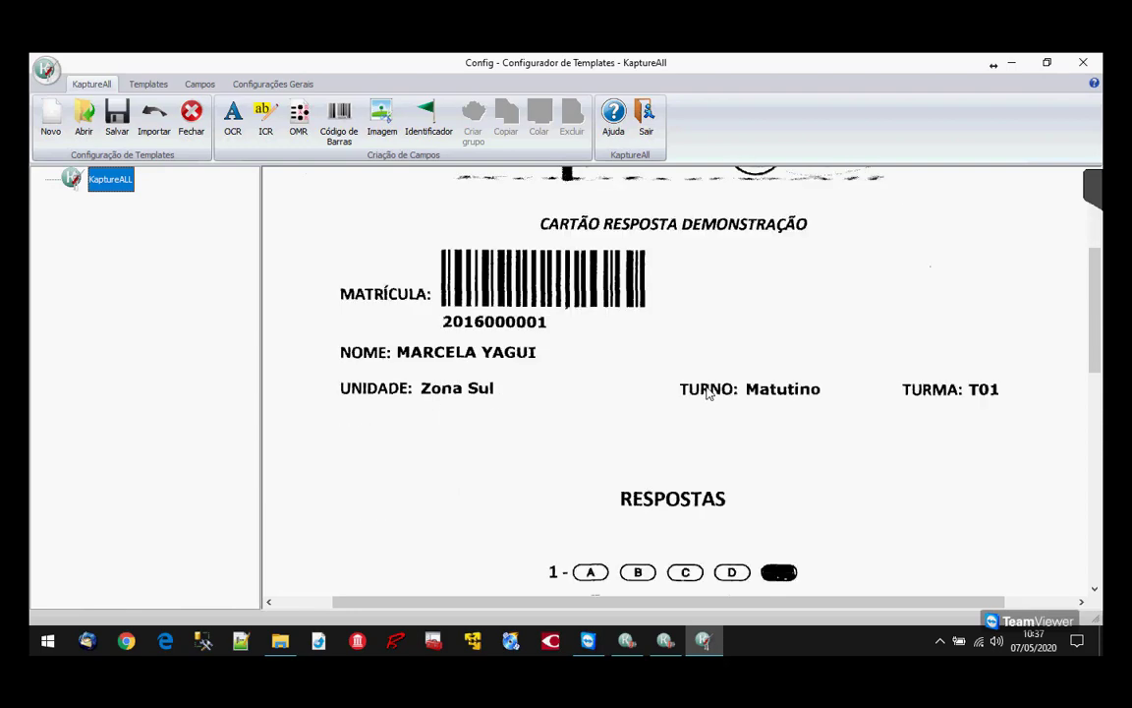
pyautogui.scroll(1, 710, 393)
pyautogui.scroll(-1, 710, 393)
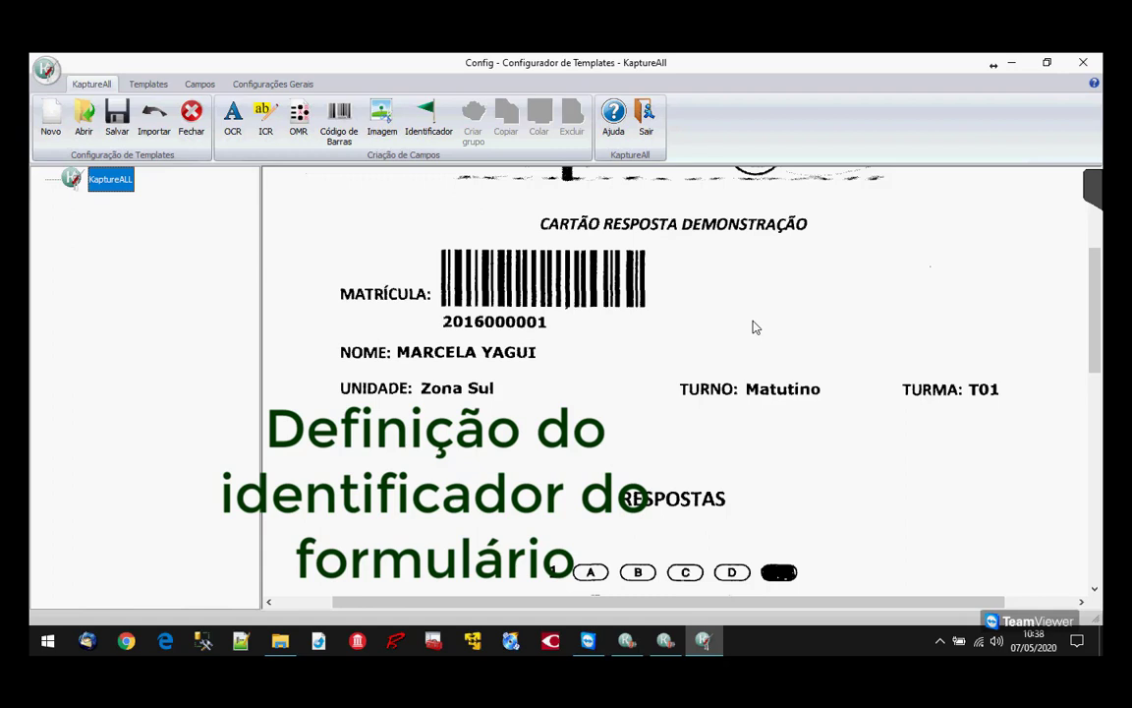
# Step: Draw an identifier field around the RESPOSTAS heading on the card
pyautogui.scroll(-1, 755, 327)
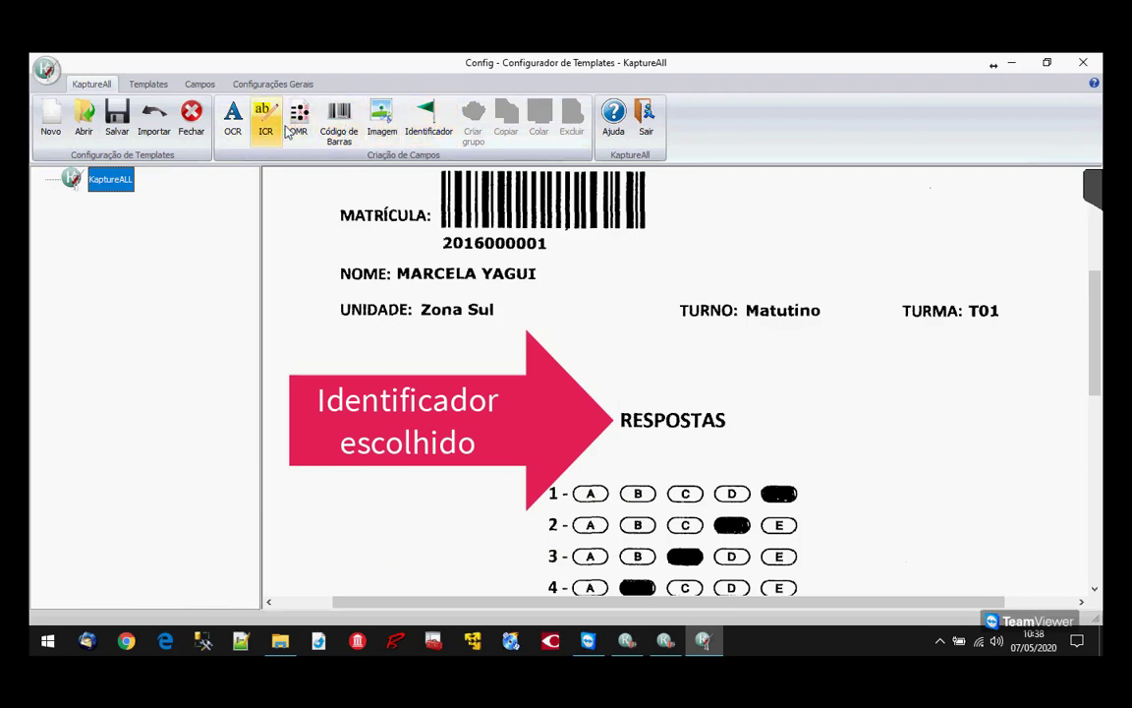
pyautogui.click(428, 116)
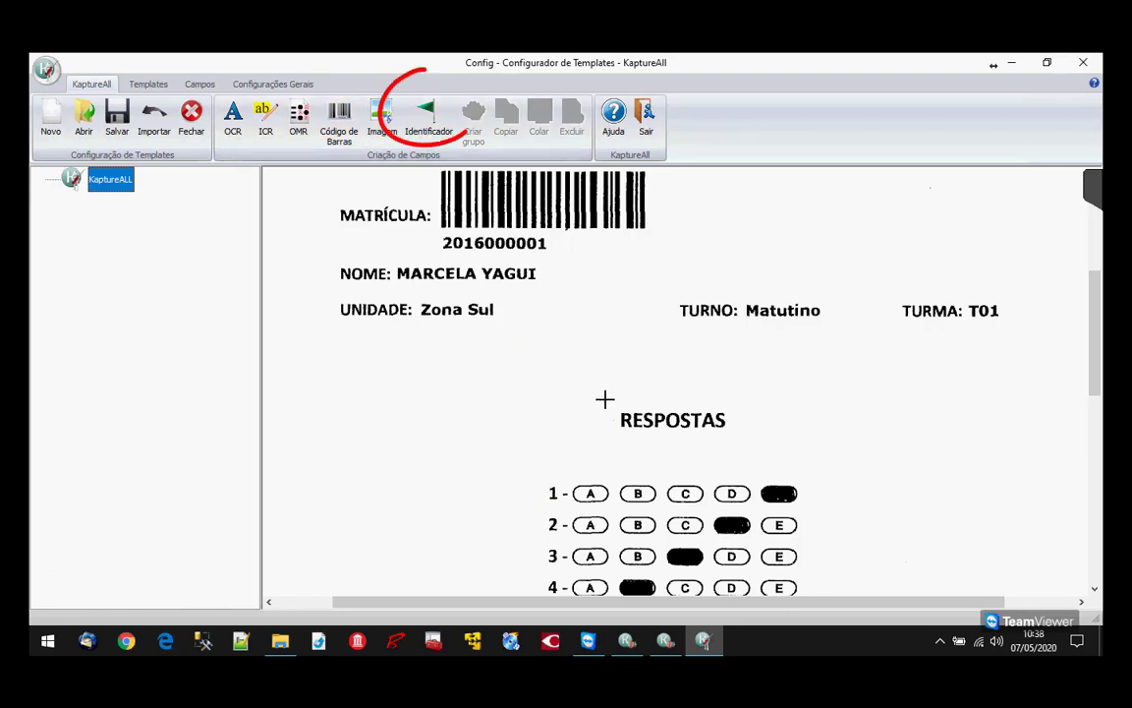
pyautogui.moveTo(605, 400)
pyautogui.mouseDown()
pyautogui.moveTo(718, 447)
pyautogui.moveTo(743, 440)
pyautogui.mouseUp()
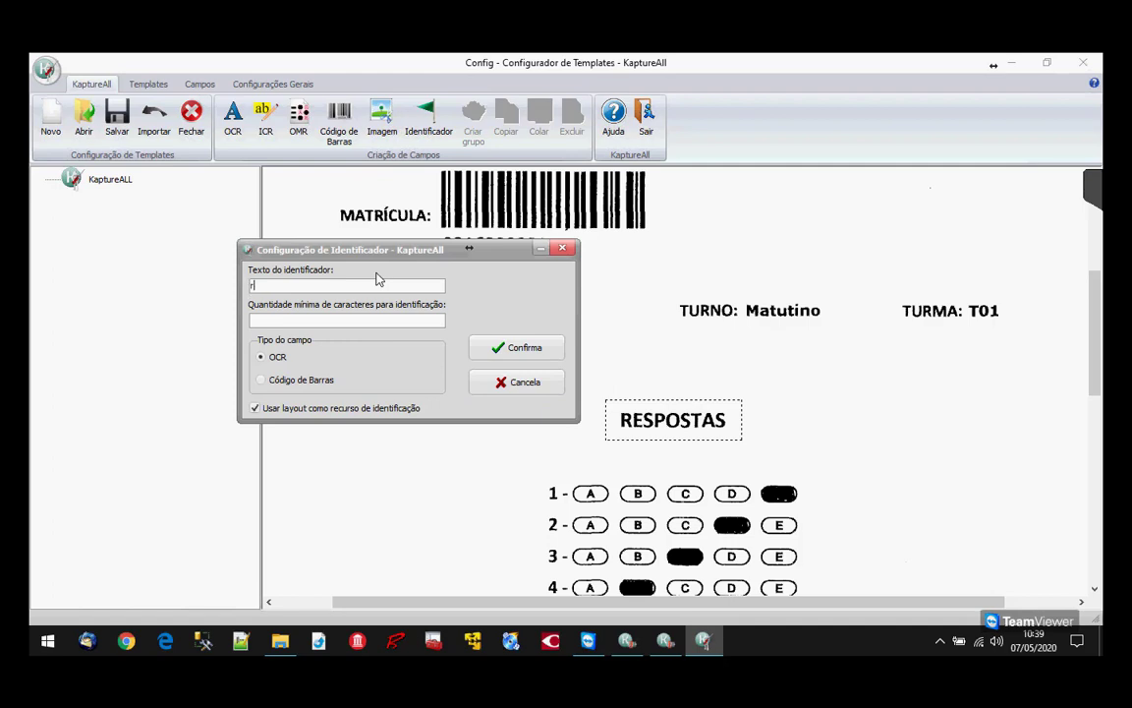
# Step: Configure the OCR identifier with the text RESPOSTAS, a minimum of 4 characters and the layout used as an identification resource
pyautogui.write('RESPOSTAS')
pyautogui.press('Tab')
pyautogui.click(1091, 189)
pyautogui.write('4')
pyautogui.click(281, 411)
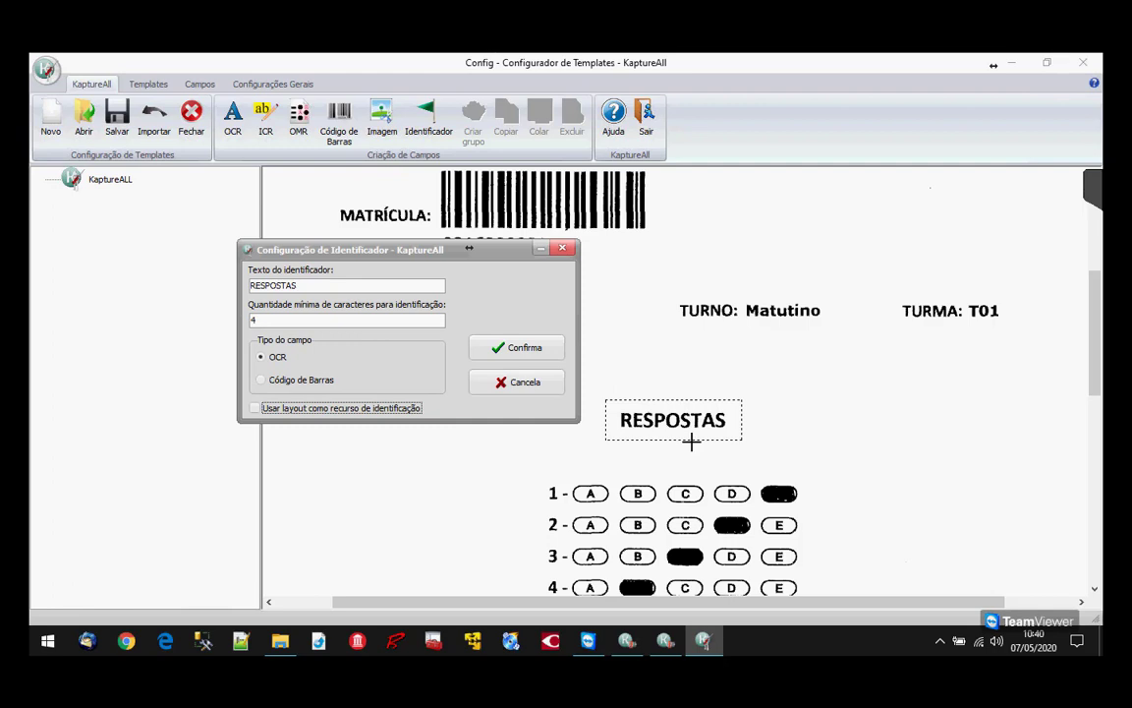
pyautogui.click(362, 414)
pyautogui.press('Return')
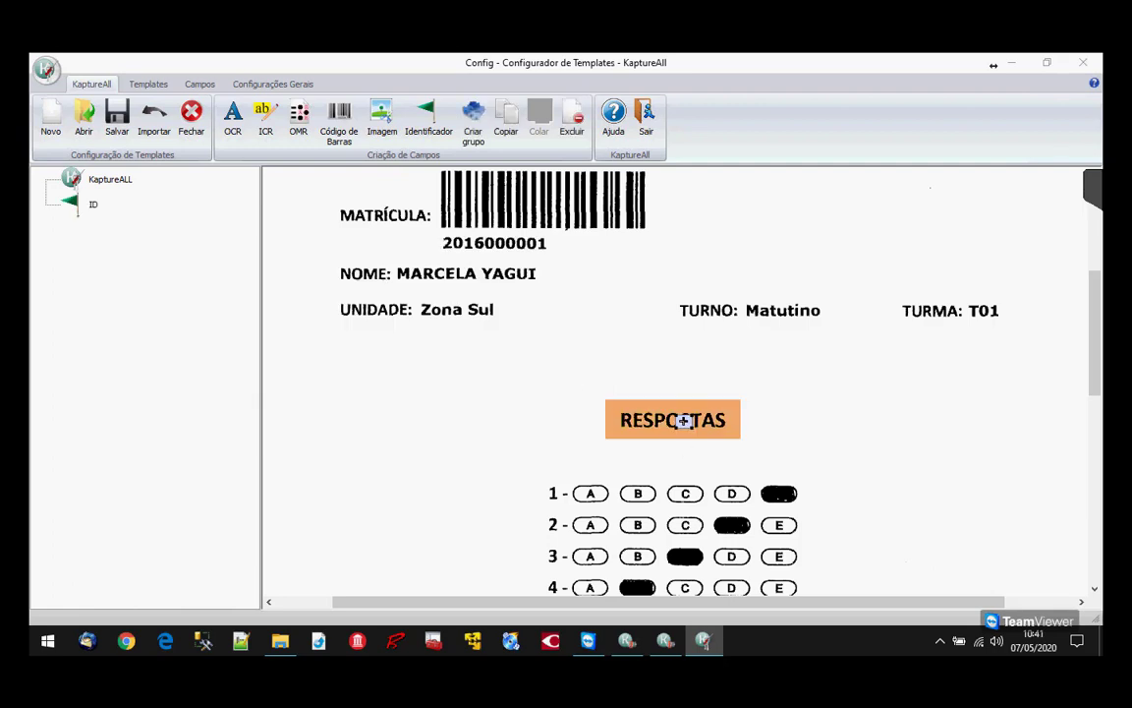
# Step: Adjust the RESPOSTAS identifier area to about Esquerda 1050, Topo 1390, Largura 1388, Altura 1482, and review its settings
pyautogui.moveTo(683, 421)
pyautogui.mouseDown()
pyautogui.moveTo(693, 450)
pyautogui.moveTo(596, 473)
pyautogui.moveTo(722, 424)
pyautogui.moveTo(682, 419)
pyautogui.mouseUp()
pyautogui.moveTo(690, 421)
pyautogui.mouseDown()
pyautogui.moveTo(705, 468)
pyautogui.moveTo(684, 422)
pyautogui.mouseUp()
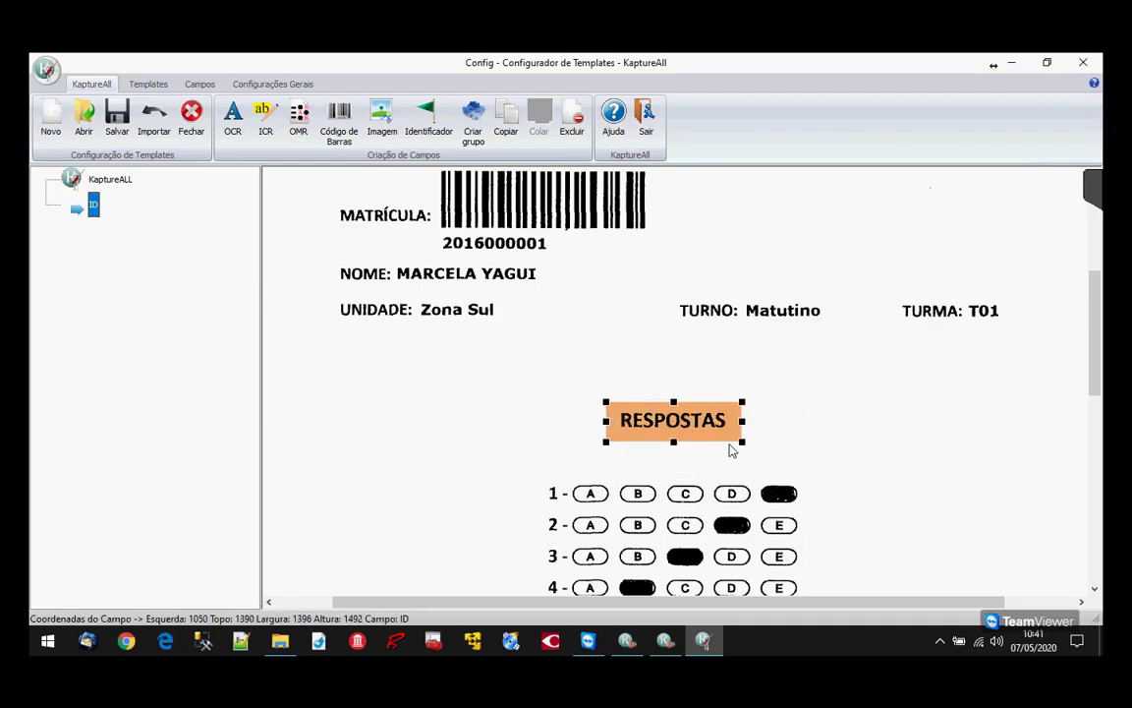
pyautogui.moveTo(772, 460); pyautogui.dragTo(738, 438)
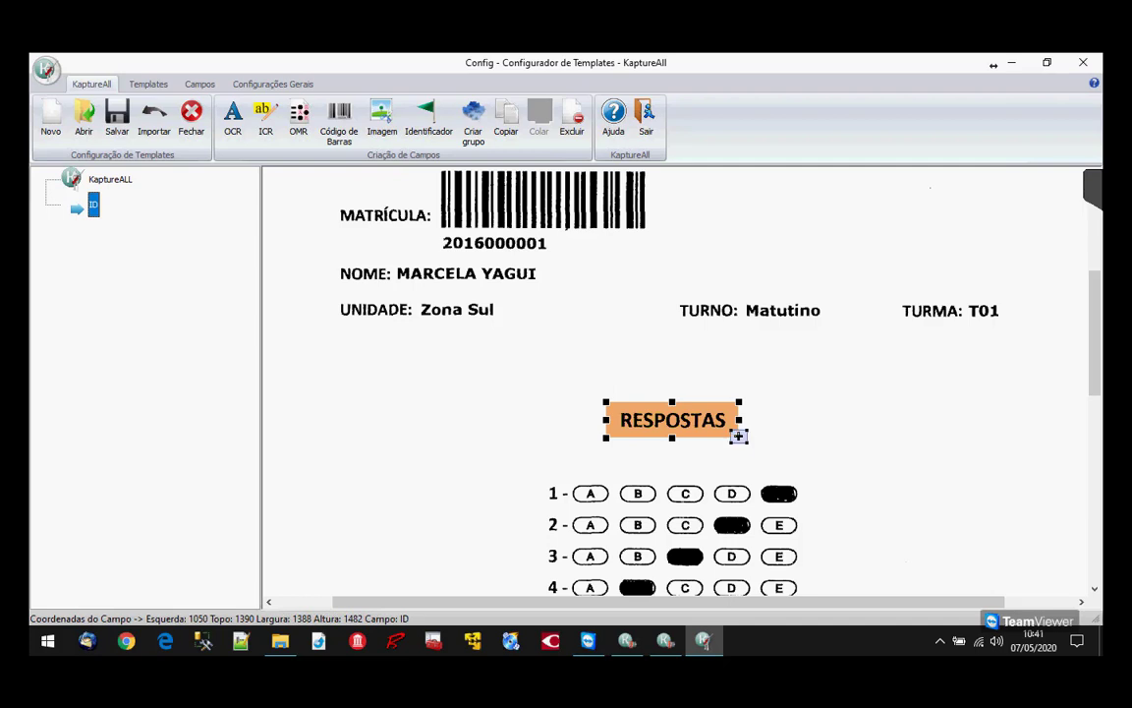
pyautogui.doubleClick(93, 209)
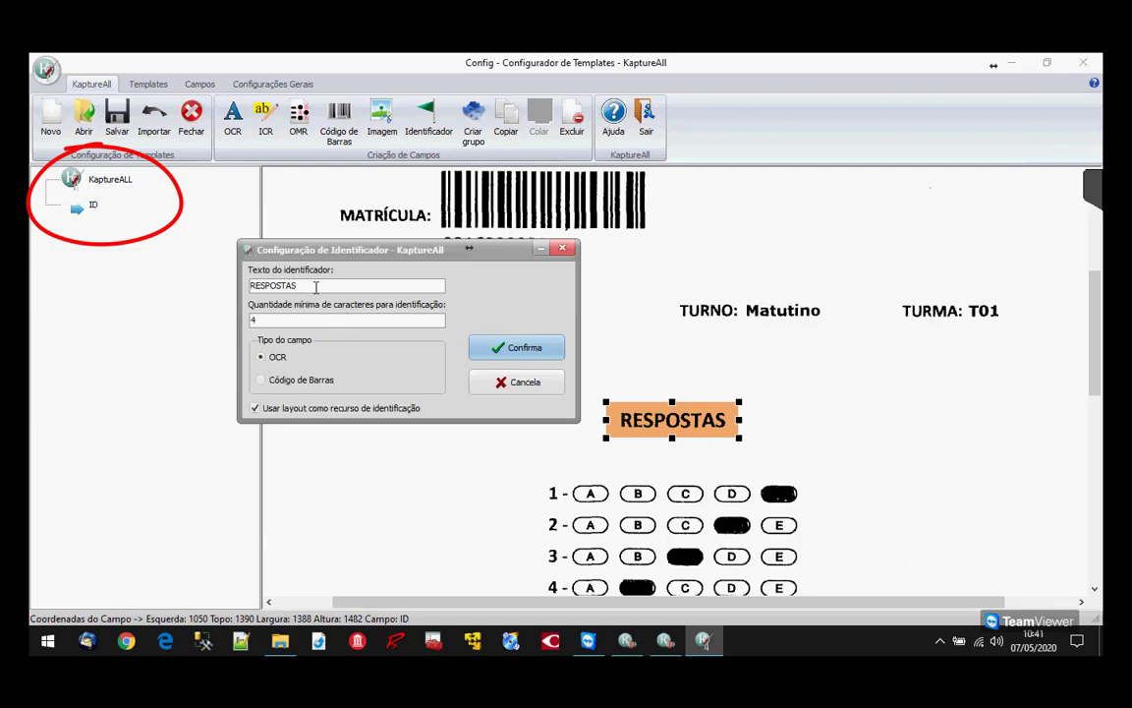
pyautogui.click(531, 383)
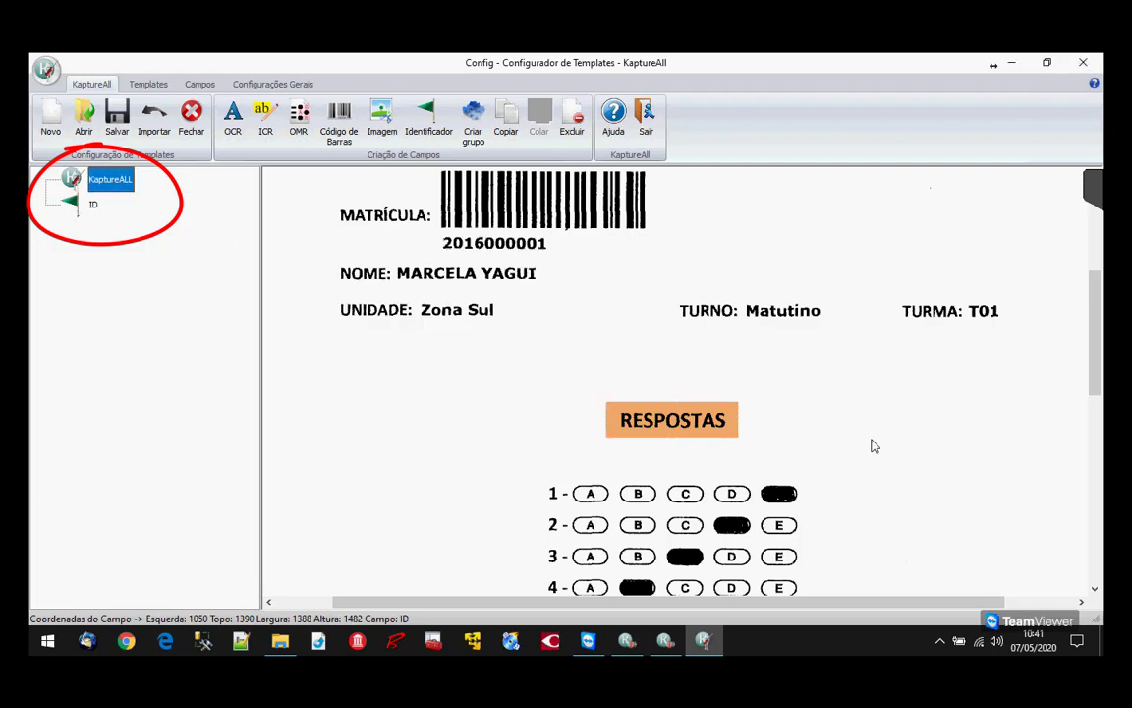
# Step: Save the template under the name TREINA0705
pyautogui.scroll(3, 874, 446)
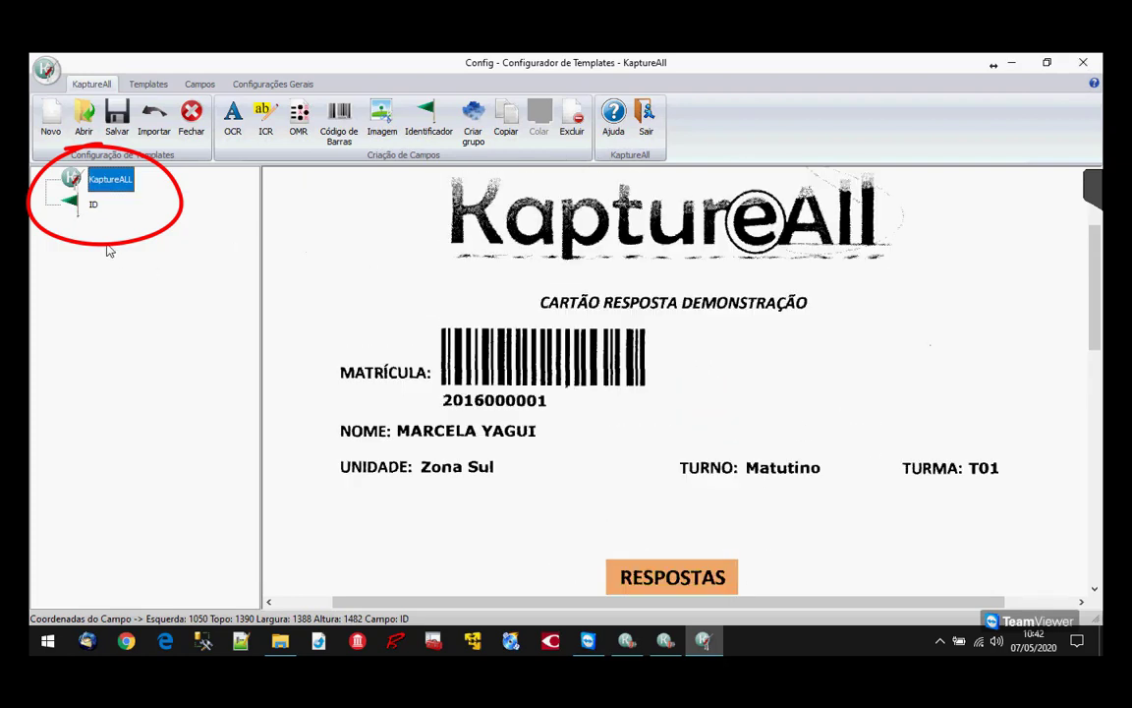
pyautogui.click(118, 133)
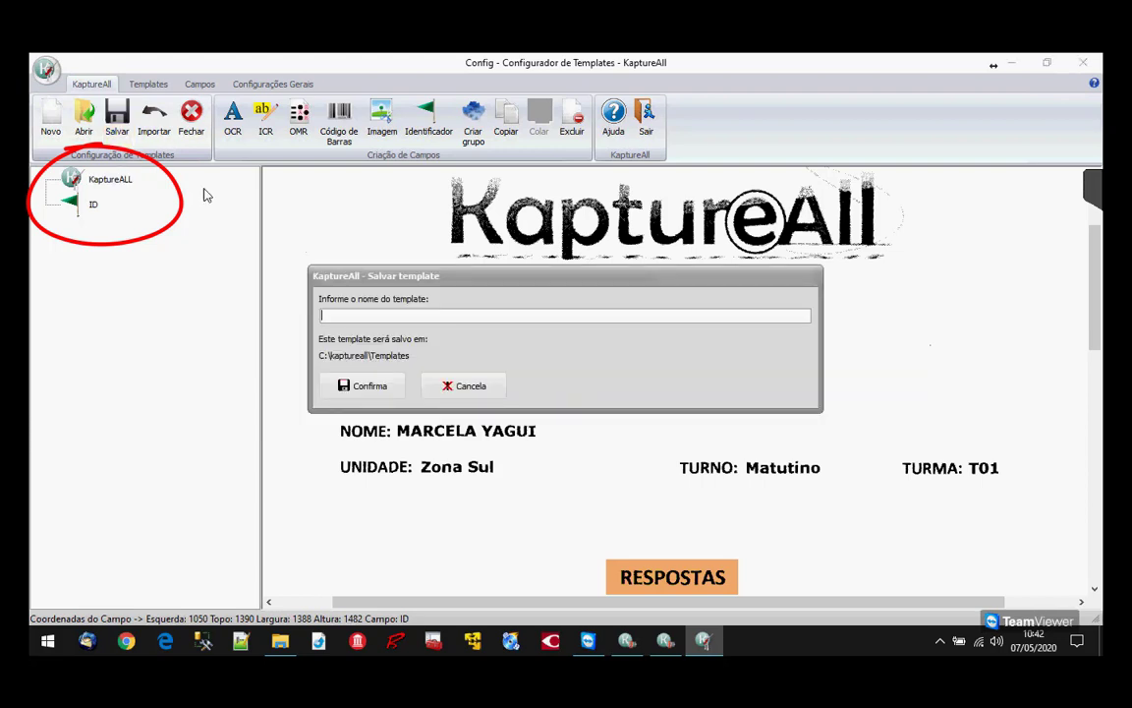
pyautogui.write('T')
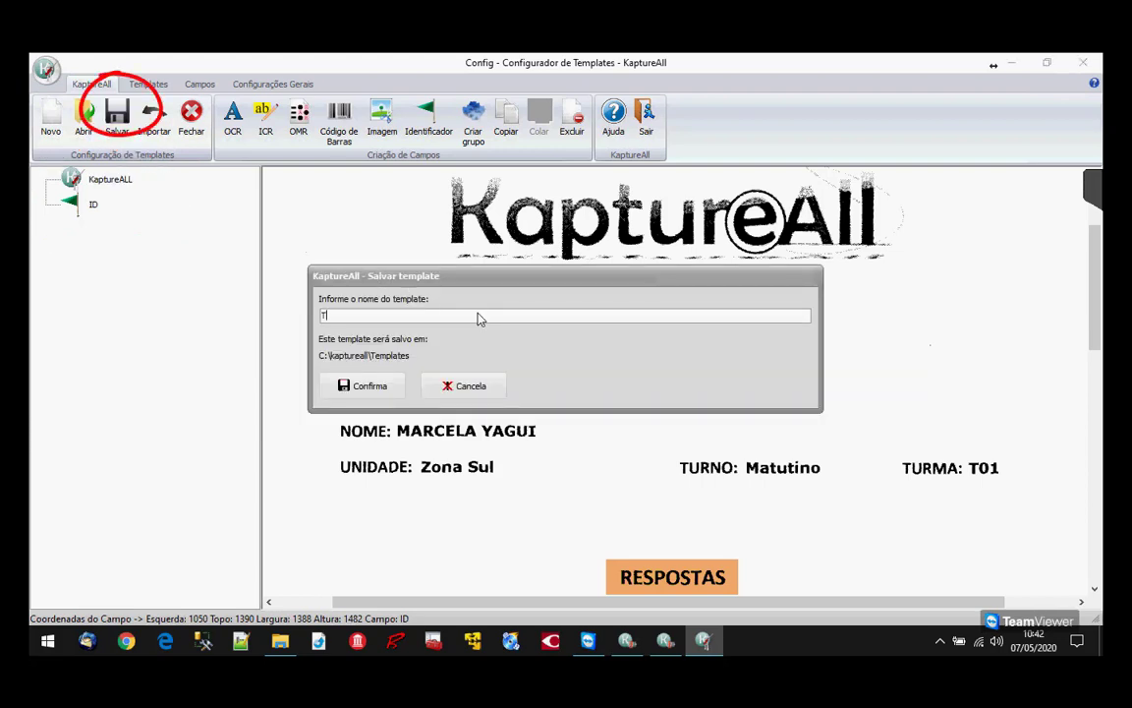
pyautogui.write('REINA0705')
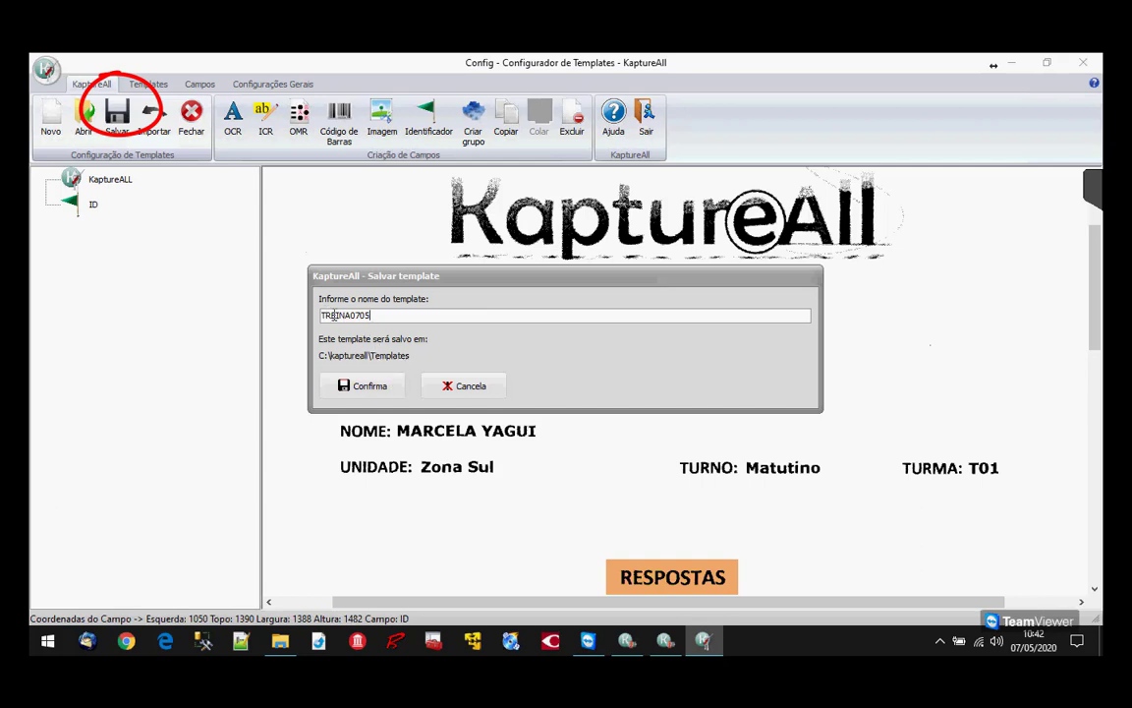
pyautogui.click(386, 390)
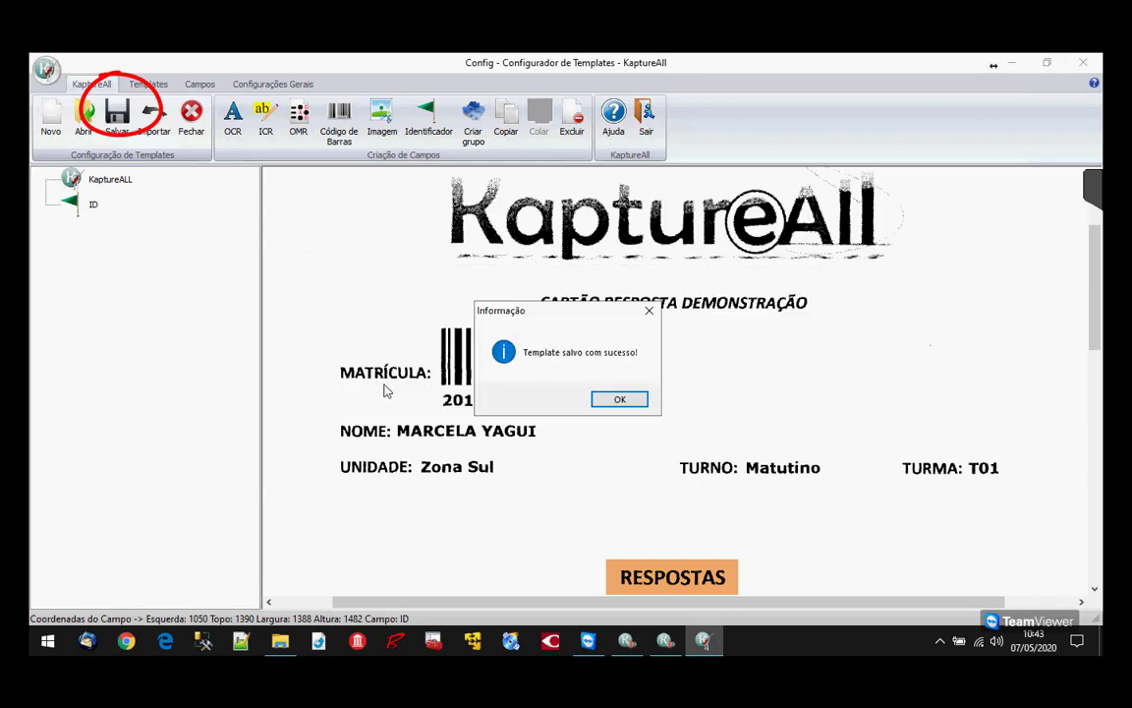
pyautogui.click(620, 399)
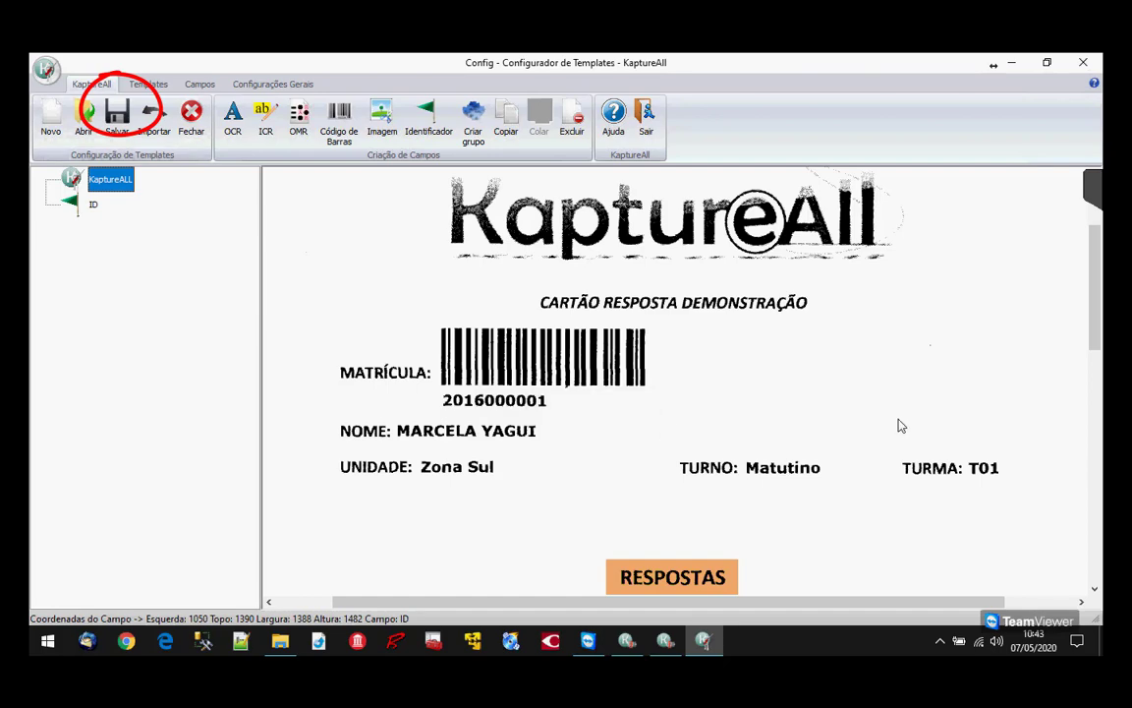
pyautogui.scroll(-2, 908, 379)
pyautogui.scroll(2, 908, 380)
pyautogui.scroll(-4, 685, 376)
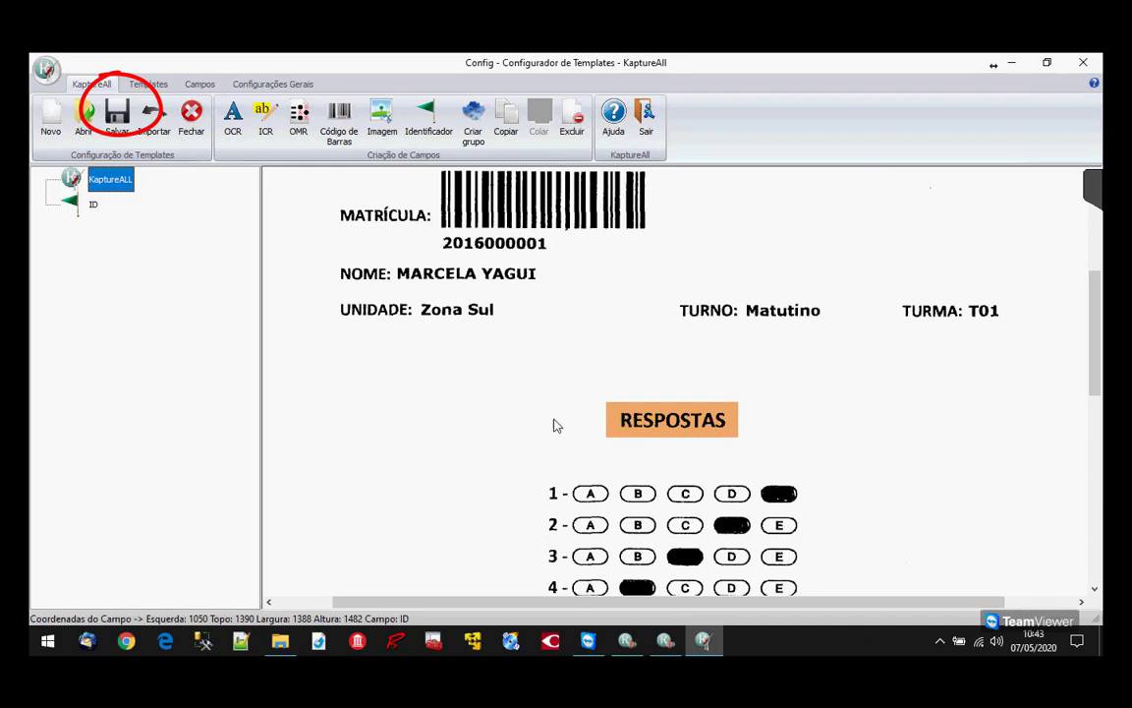
pyautogui.scroll(2, 664, 231)
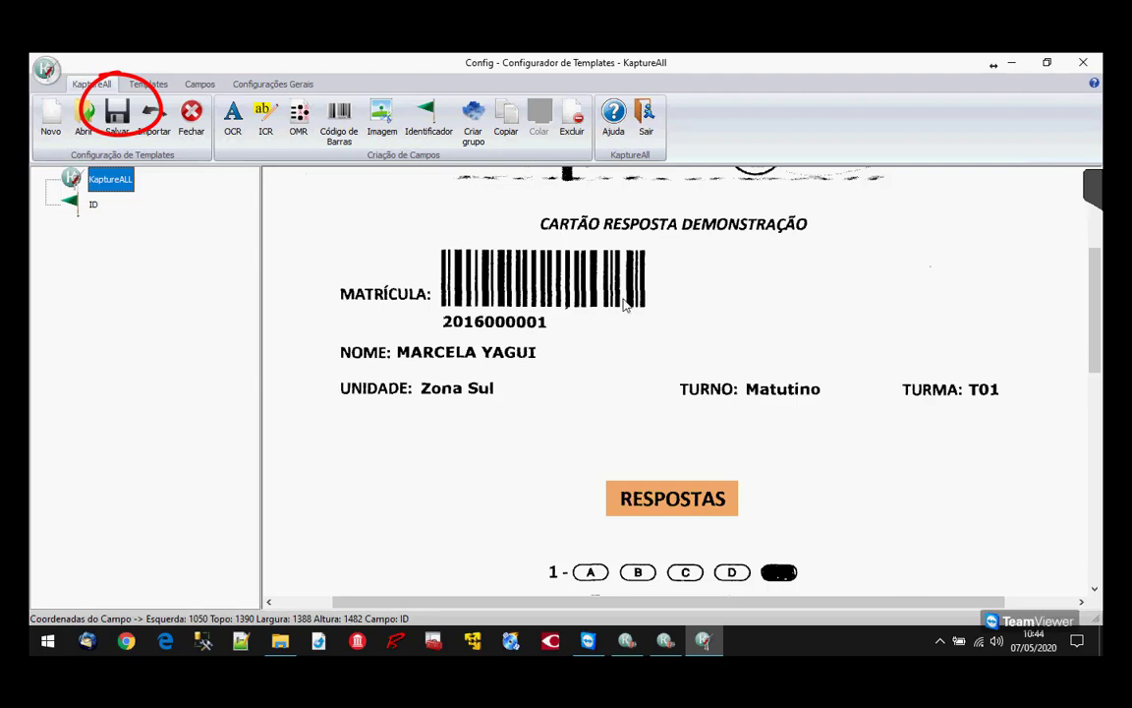
# Step: Draw a barcode field around the MATRÍCULA barcode, leaving the printed number below it outside the area
pyautogui.scroll(-5, 727, 533)
pyautogui.scroll(3, 727, 534)
pyautogui.scroll(2, 727, 534)
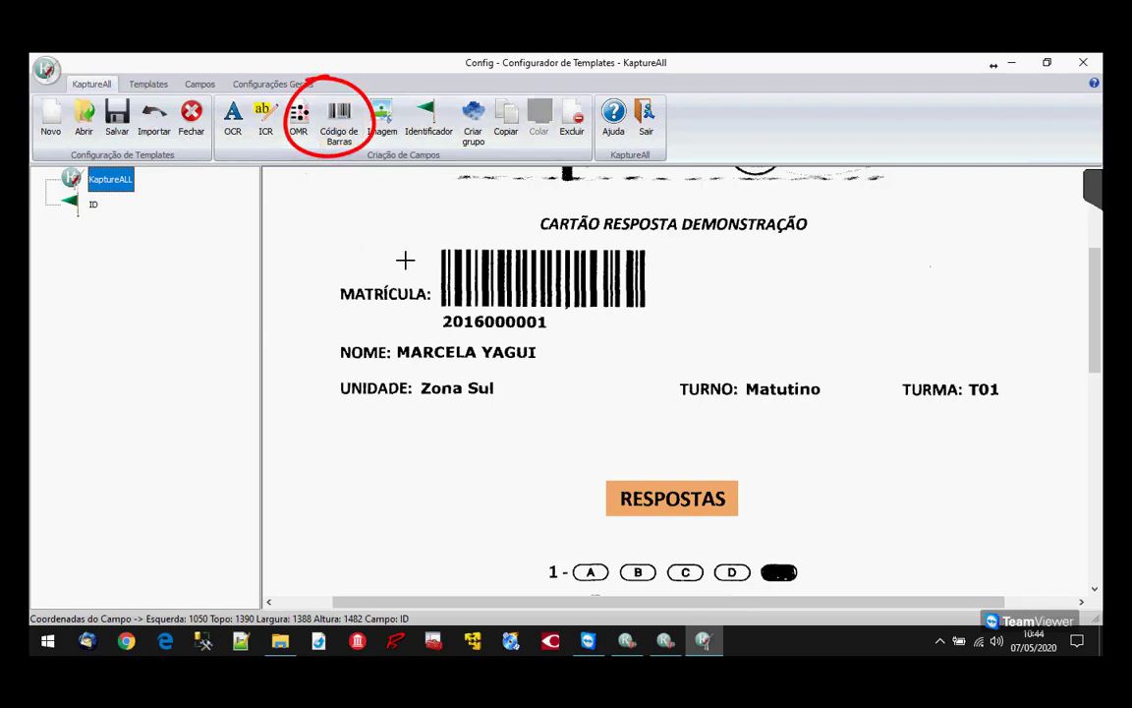
pyautogui.moveTo(430, 241)
pyautogui.mouseDown()
pyautogui.moveTo(531, 300)
pyautogui.moveTo(679, 315)
pyautogui.moveTo(647, 307)
pyautogui.moveTo(657, 310)
pyautogui.mouseUp()
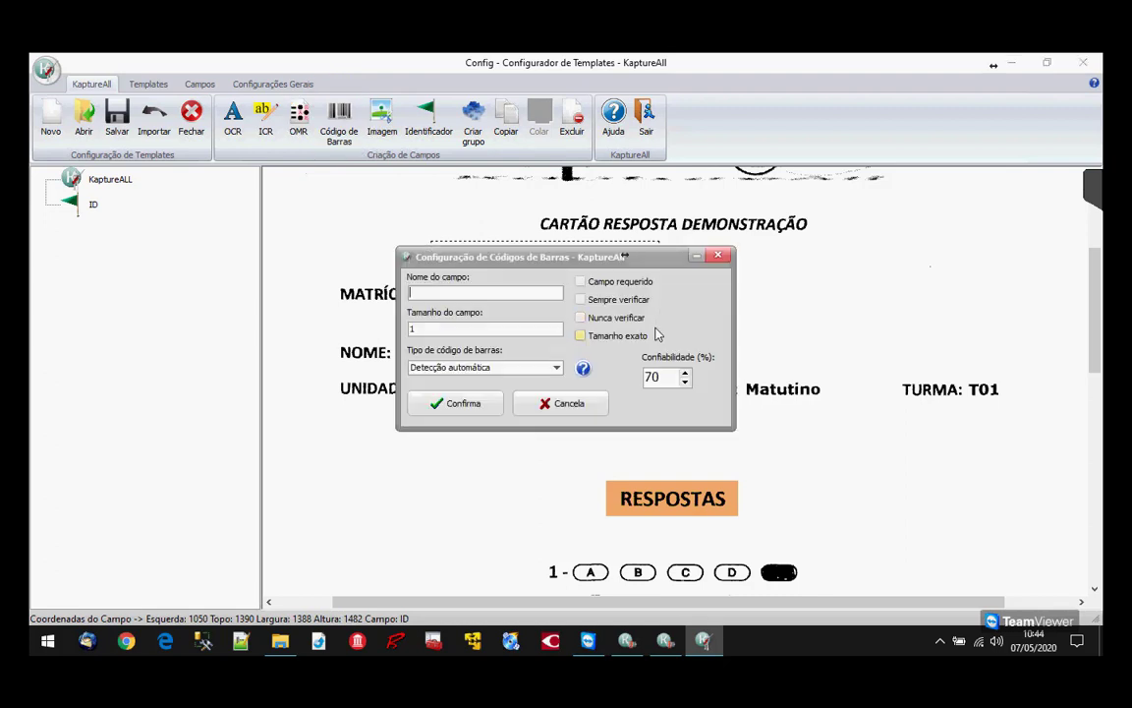
pyautogui.moveTo(538, 254); pyautogui.dragTo(538, 346)
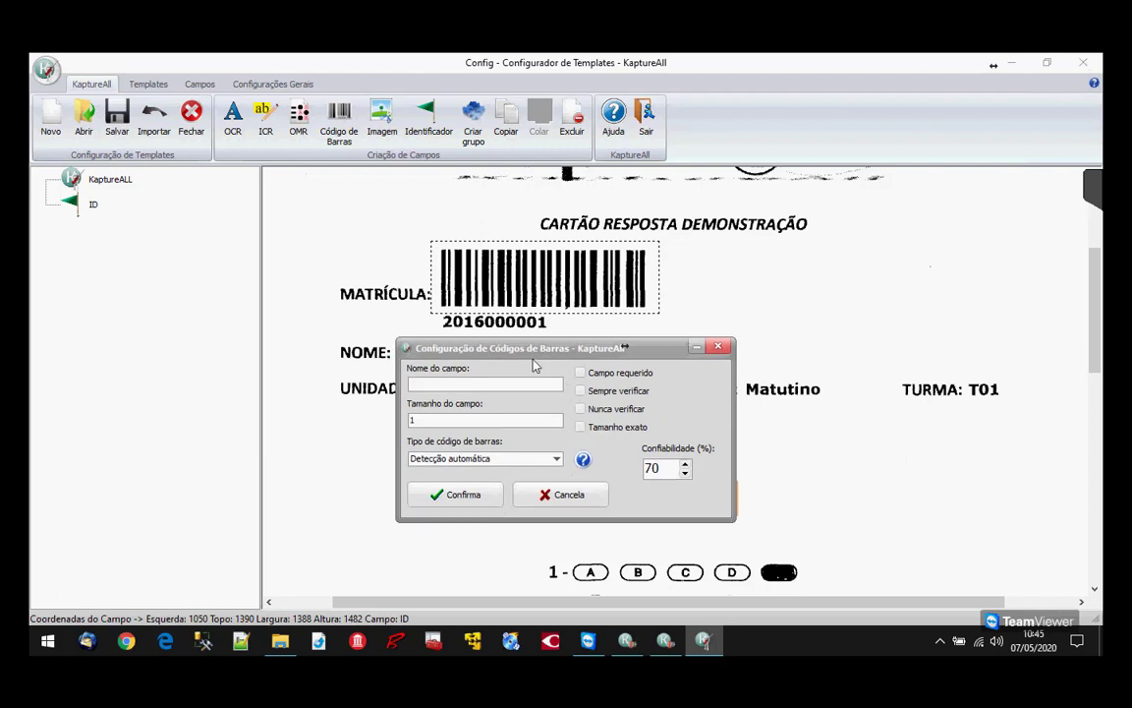
# Step: Name the barcode field INSCRICAO with size 10, and review the supported barcode types while keeping Detecção automática
pyautogui.click(476, 386)
pyautogui.write('INSCRICAO')
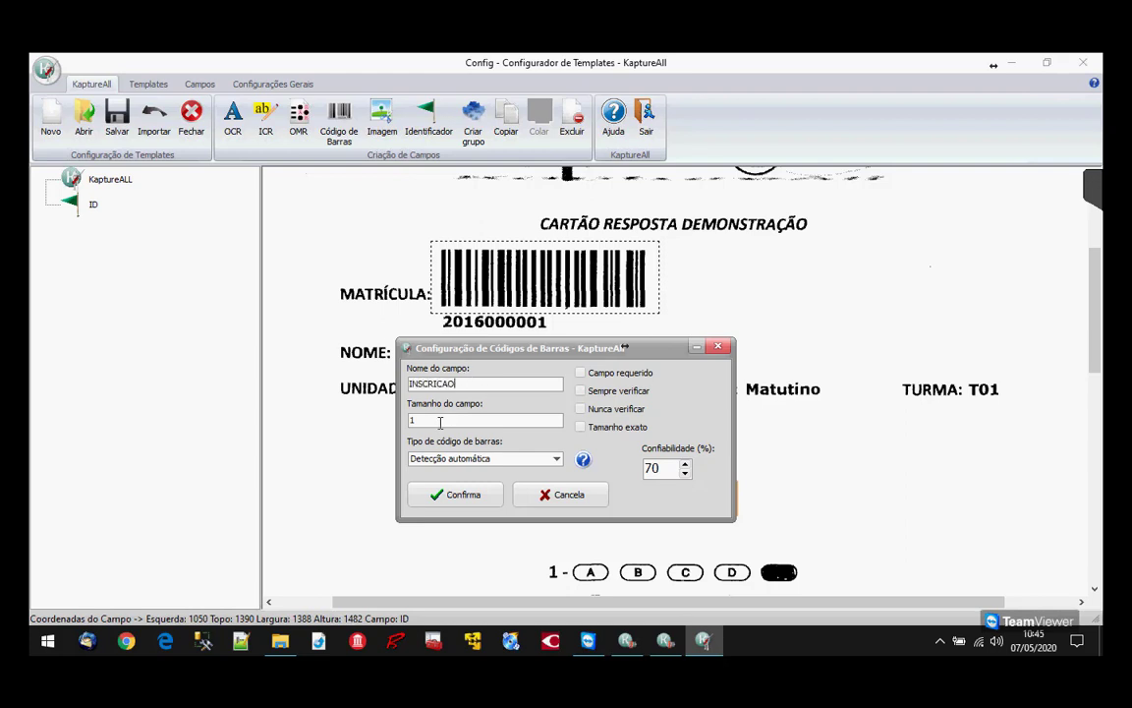
pyautogui.press('Tab')
pyautogui.write('10')
pyautogui.click(556, 461)
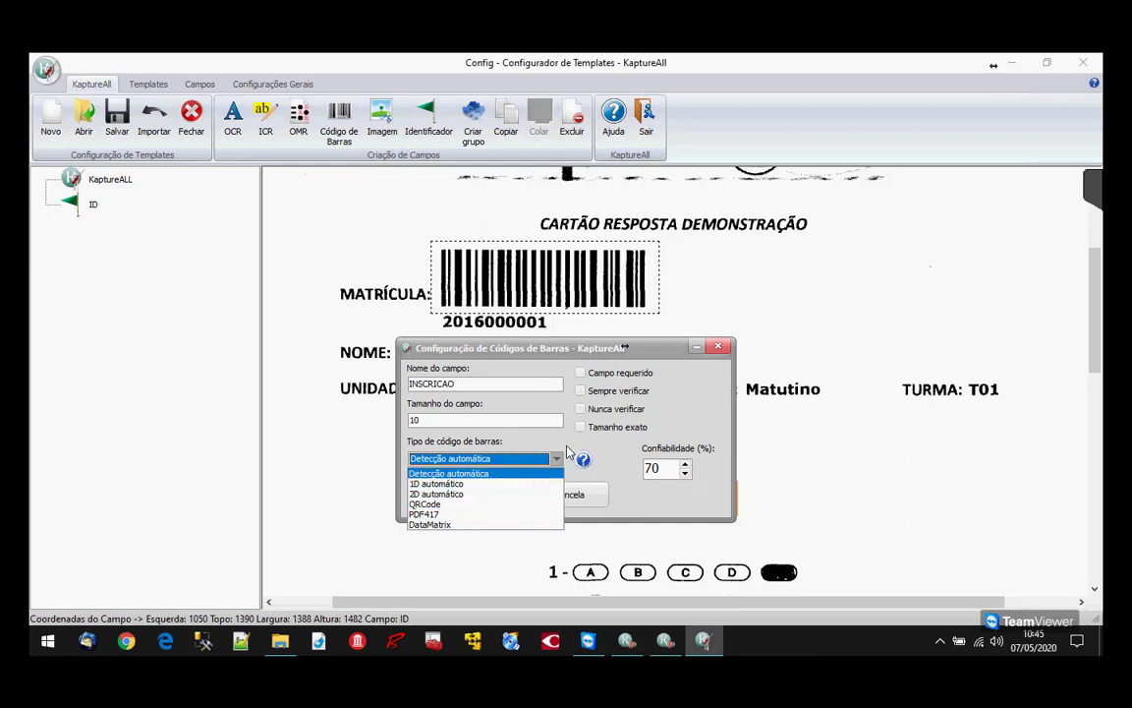
pyautogui.click(567, 451)
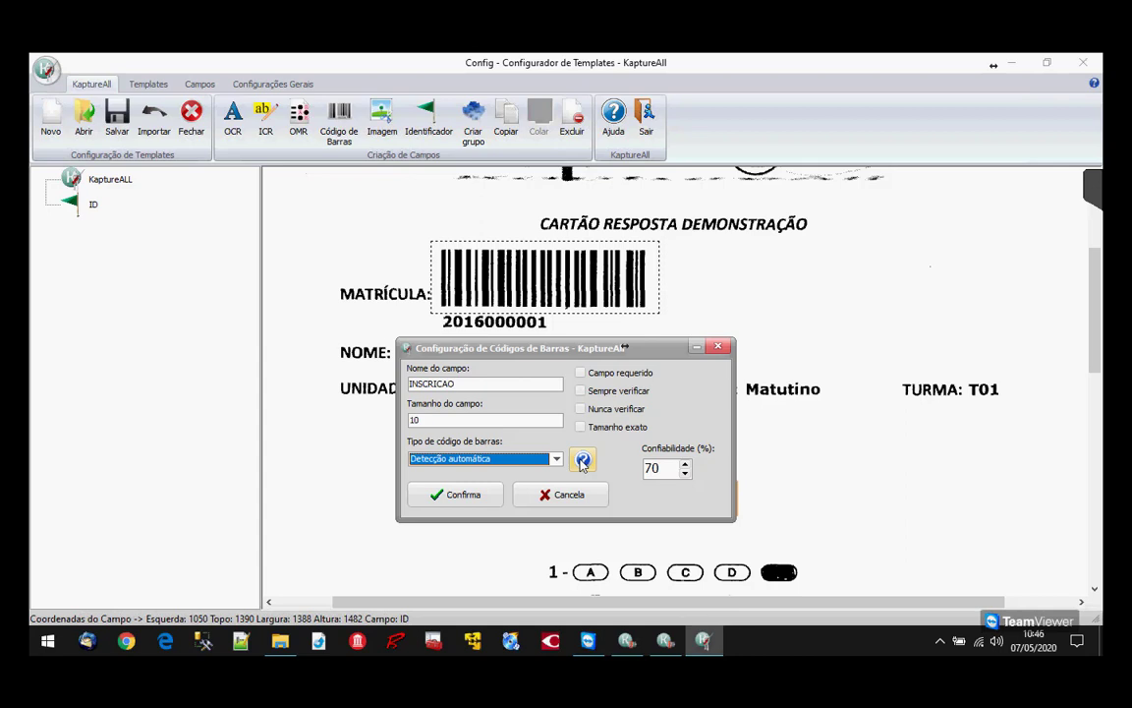
pyautogui.click(583, 462)
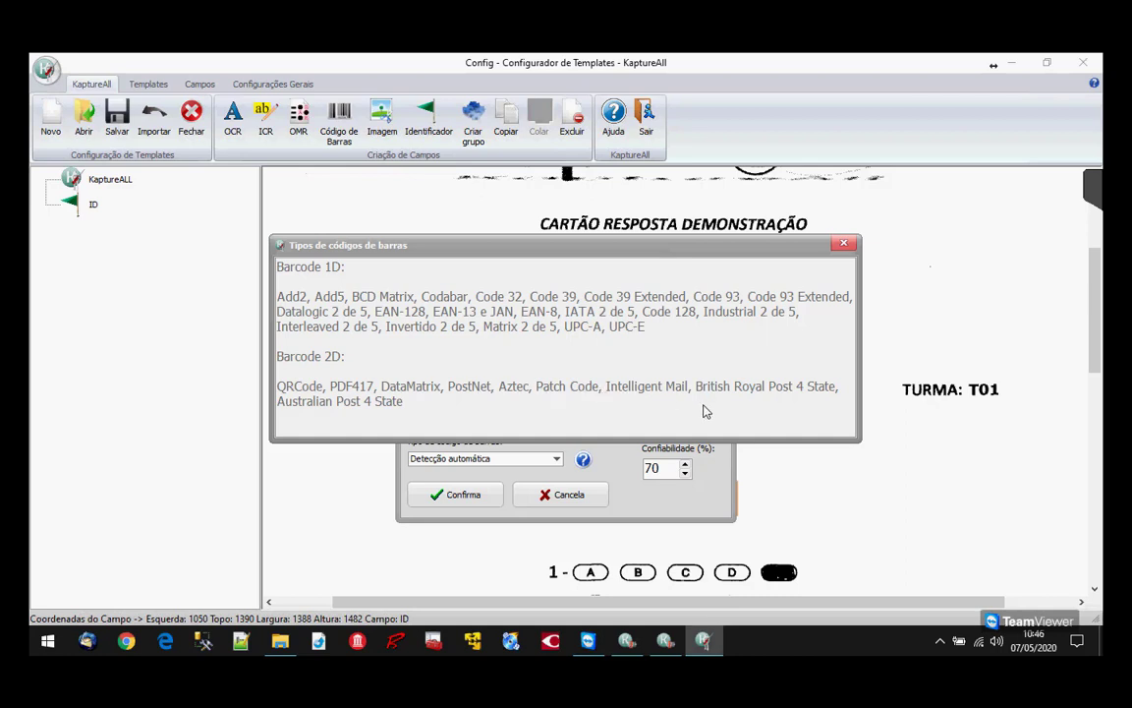
pyautogui.click(843, 244)
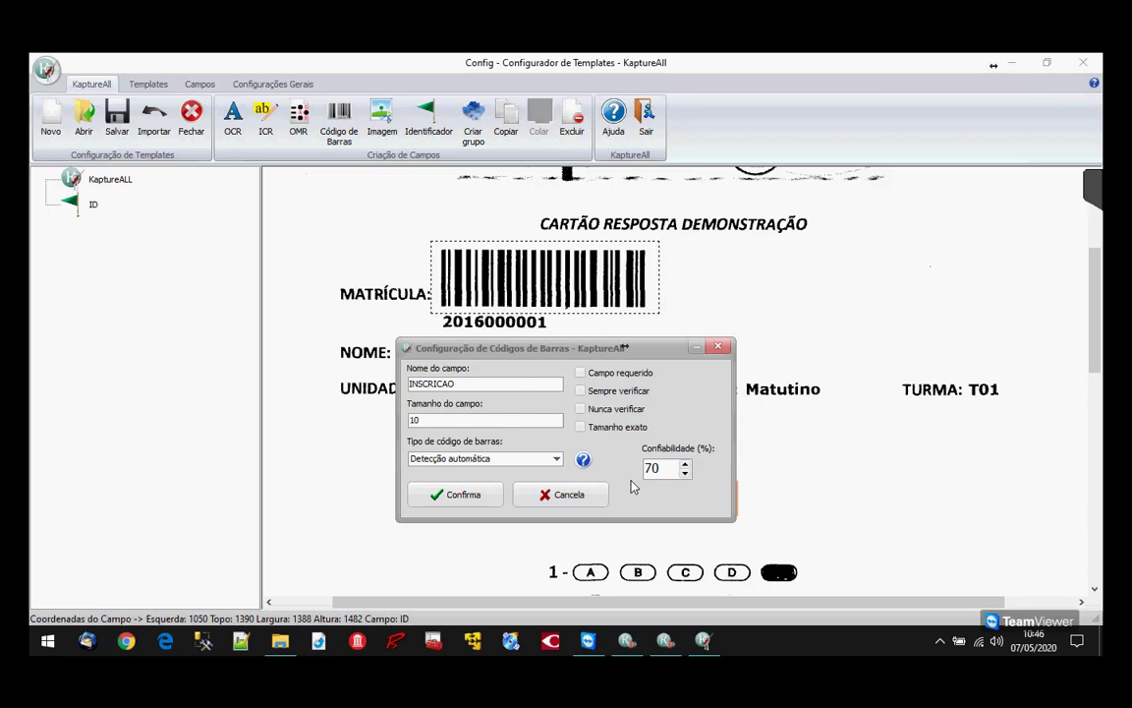
# Step: Mark the barcode field as Campo requerido, try the Sempre verificar and Tamanho exato options, and confirm its configuration
pyautogui.click(604, 380)
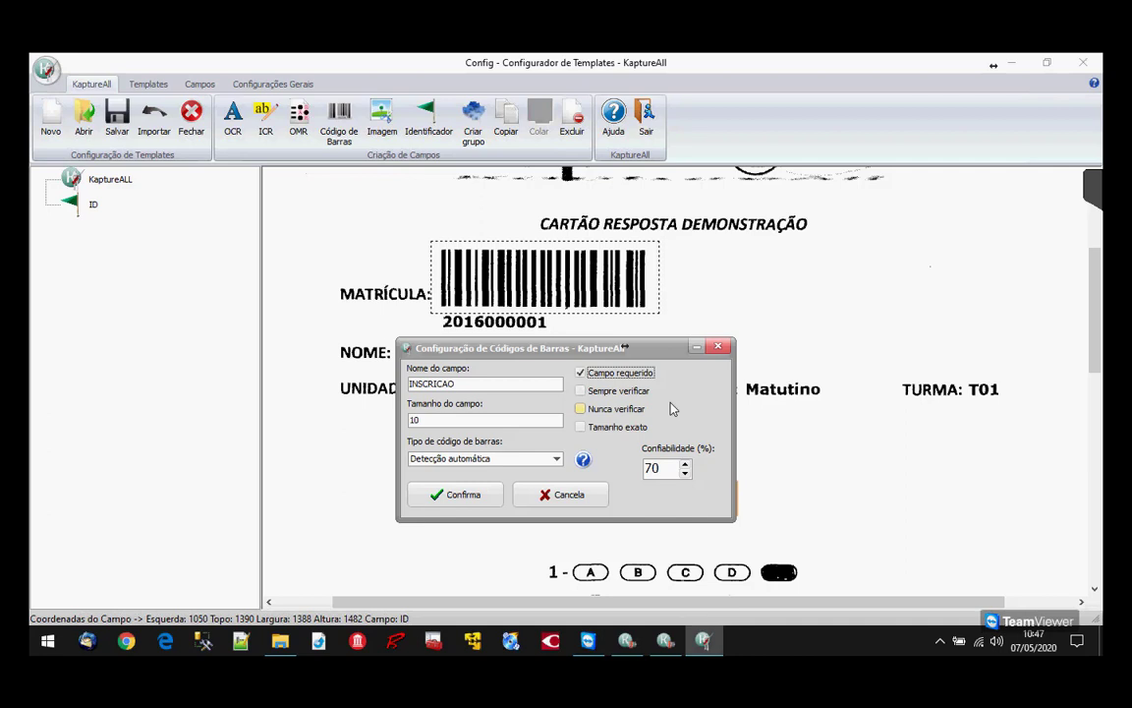
pyautogui.click(629, 393)
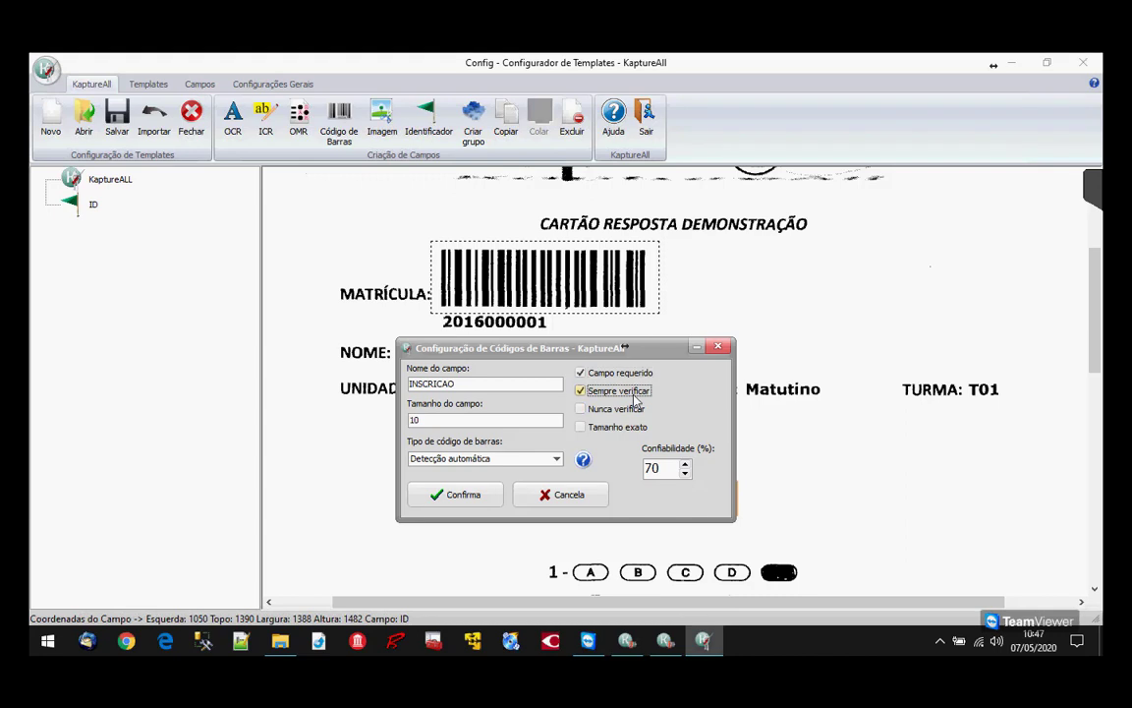
pyautogui.click(640, 396)
pyautogui.click(625, 434)
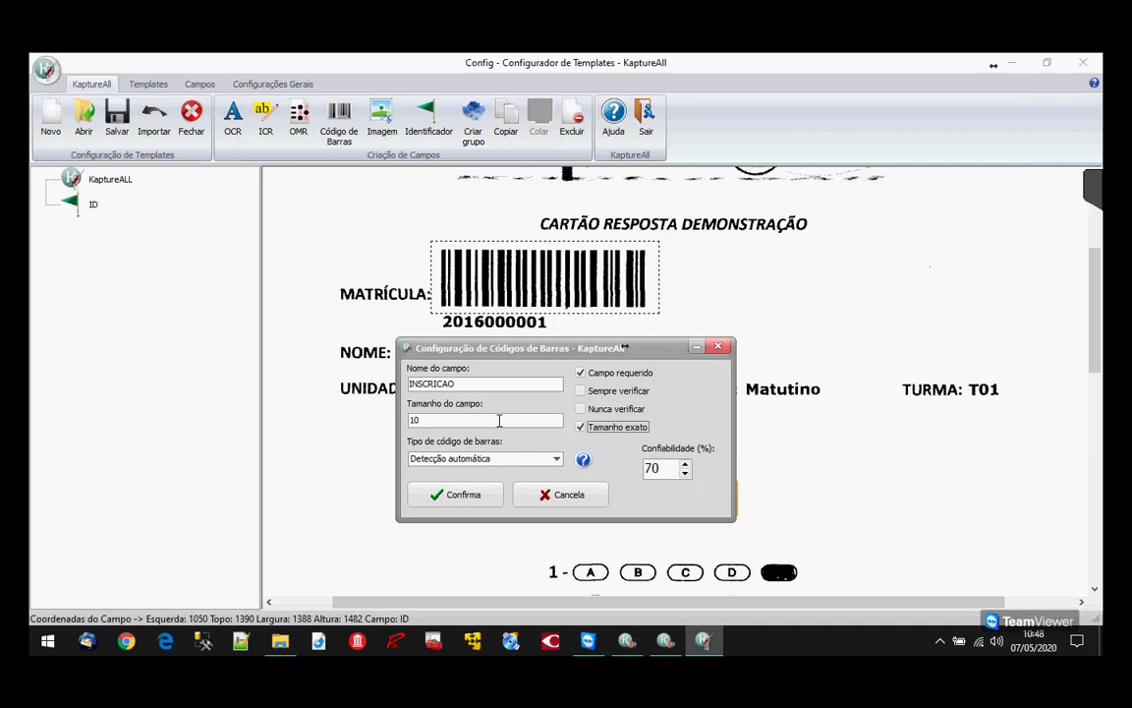
pyautogui.press('space')
pyautogui.click(462, 495)
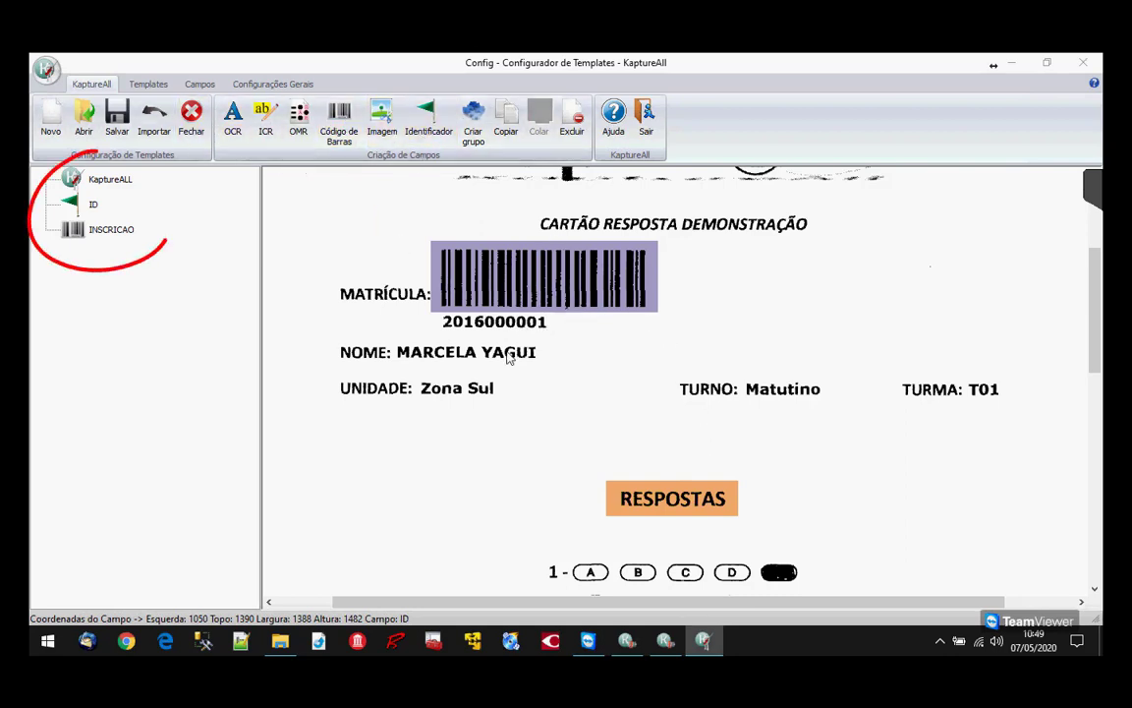
# Step: Adjust the INSCRICAO field area tightly around the barcode, at about Esquerda 612, Topo 778, Largura 1192, Altura 966
pyautogui.moveTo(572, 285); pyautogui.dragTo(547, 336)
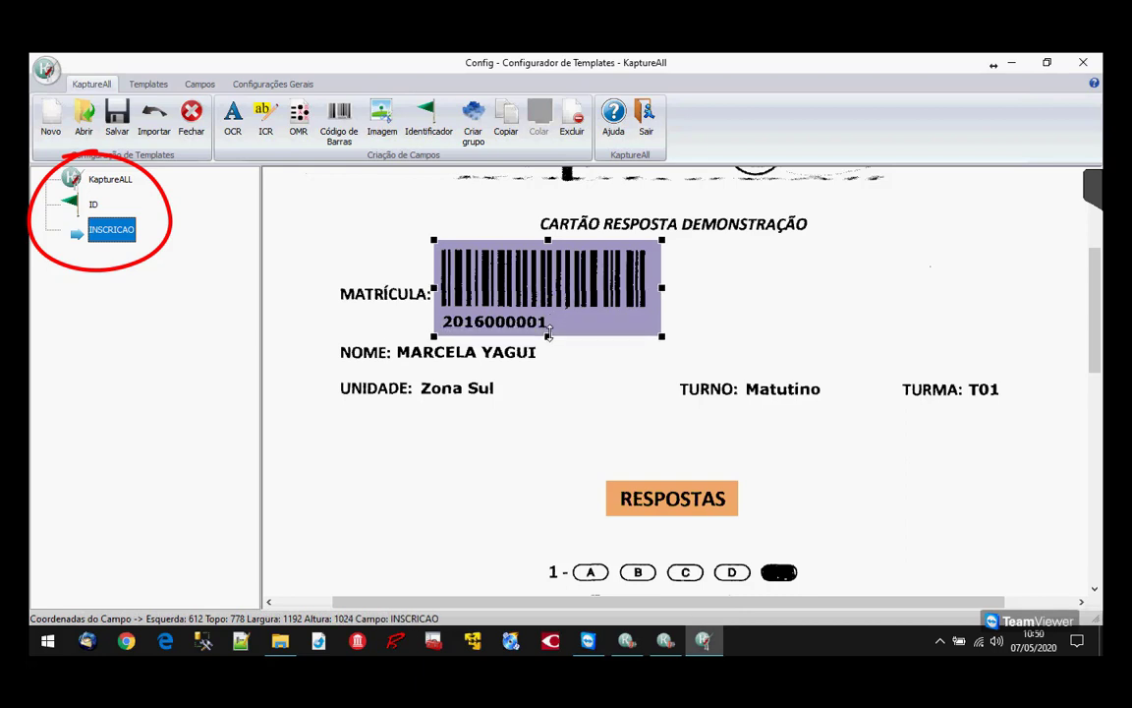
pyautogui.click(713, 332)
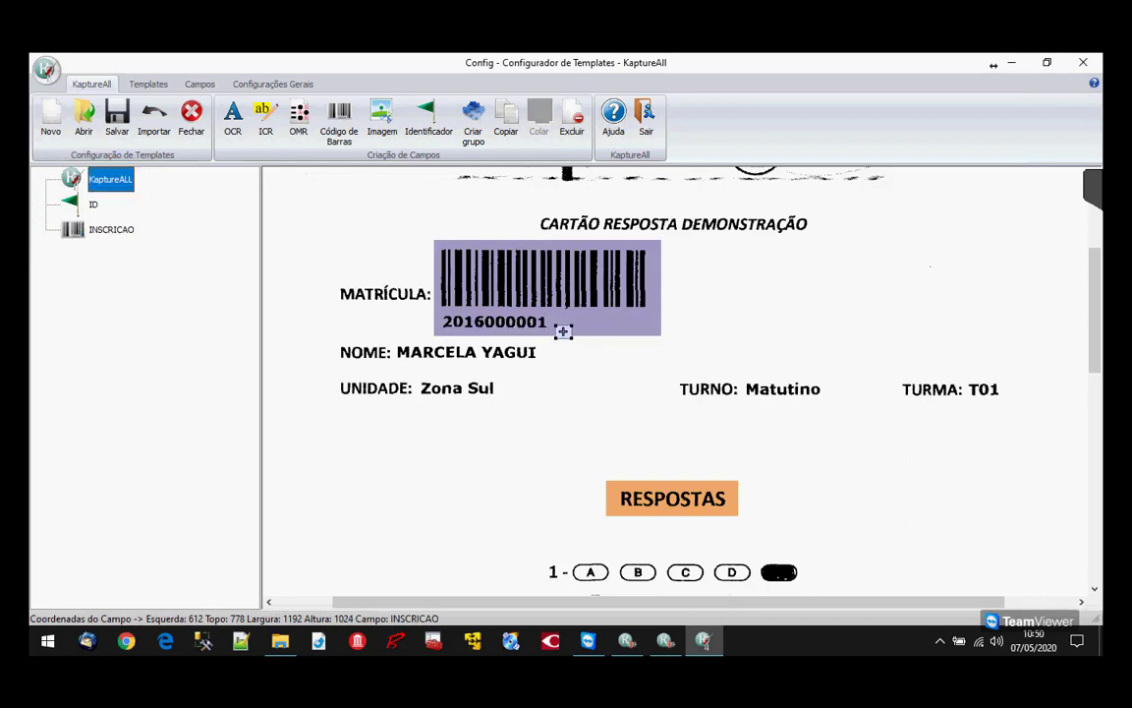
pyautogui.click(559, 320)
pyautogui.moveTo(547, 335); pyautogui.dragTo(550, 313)
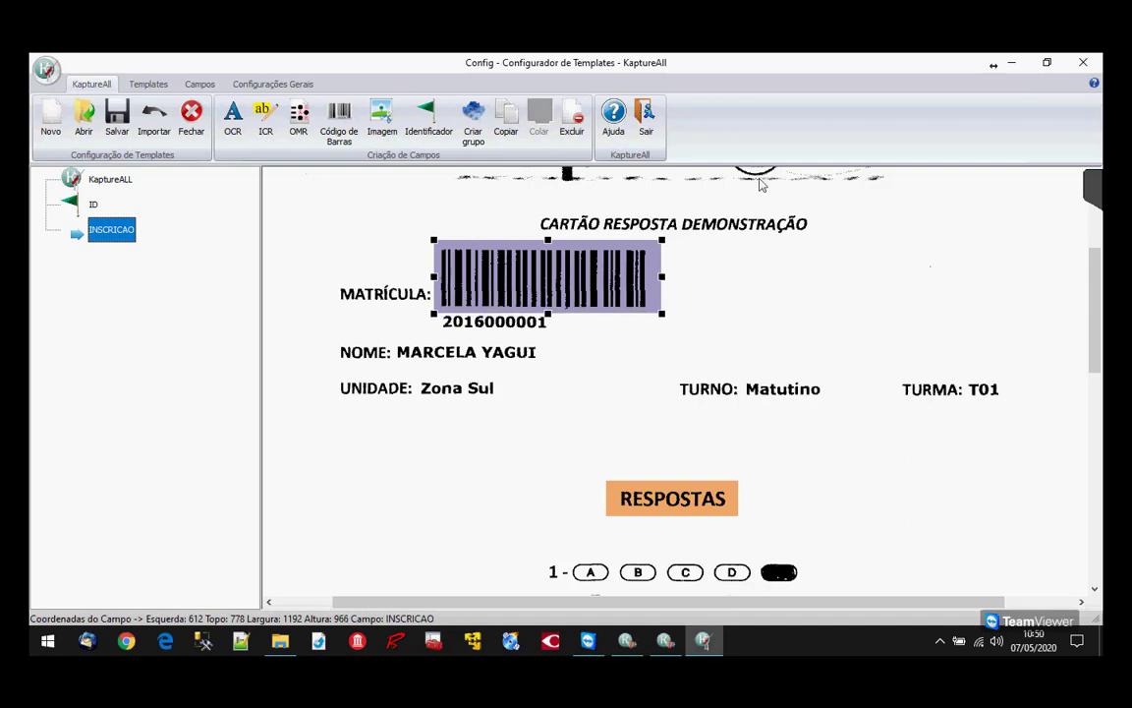
pyautogui.click(743, 322)
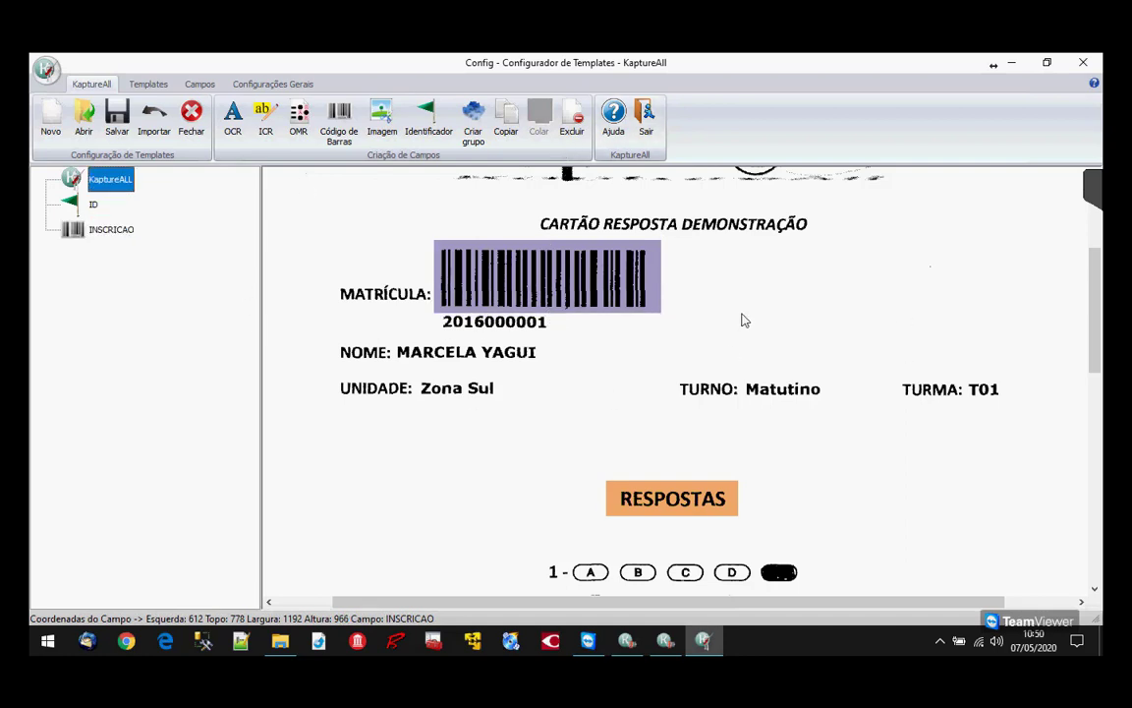
# Step: Draw an OCR field around the printed number under the barcode and keep its configuration dialog clear of the area
pyautogui.scroll(-3, 744, 321)
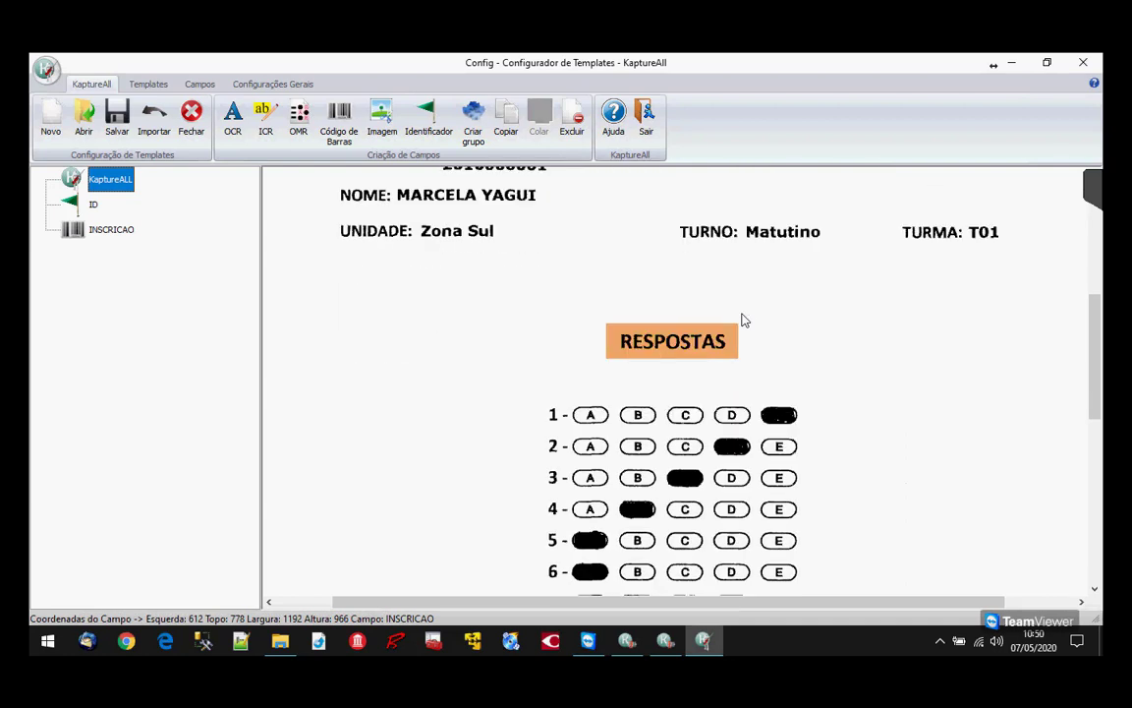
pyautogui.scroll(3, 743, 318)
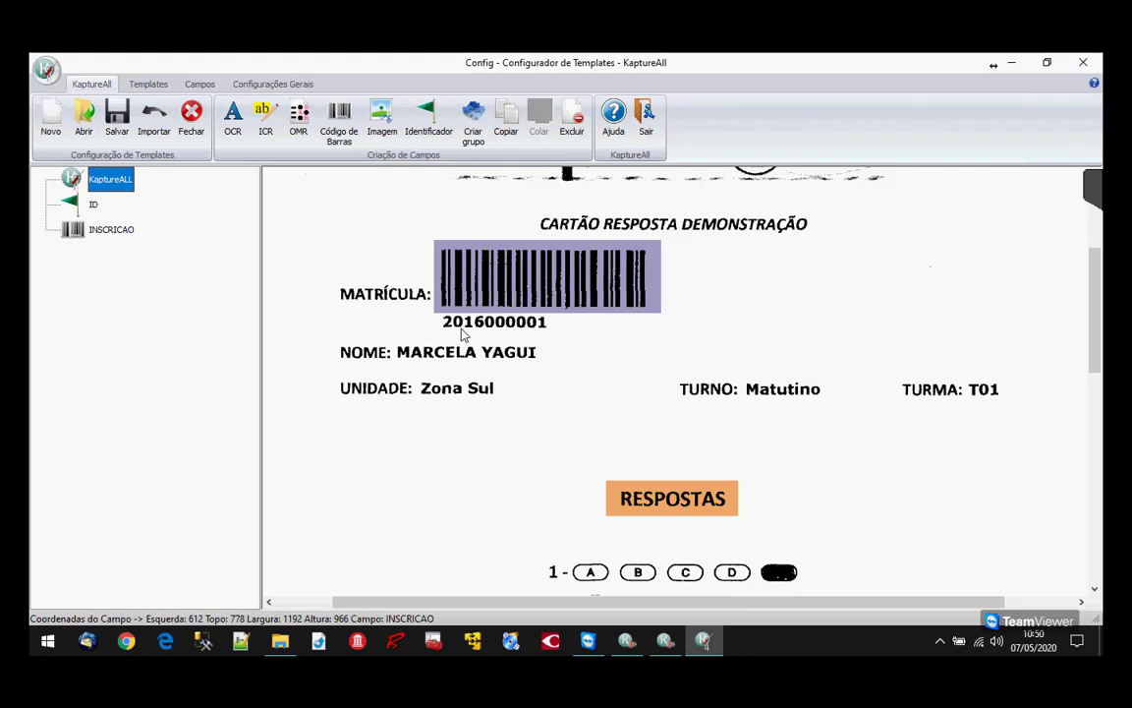
pyautogui.click(235, 143)
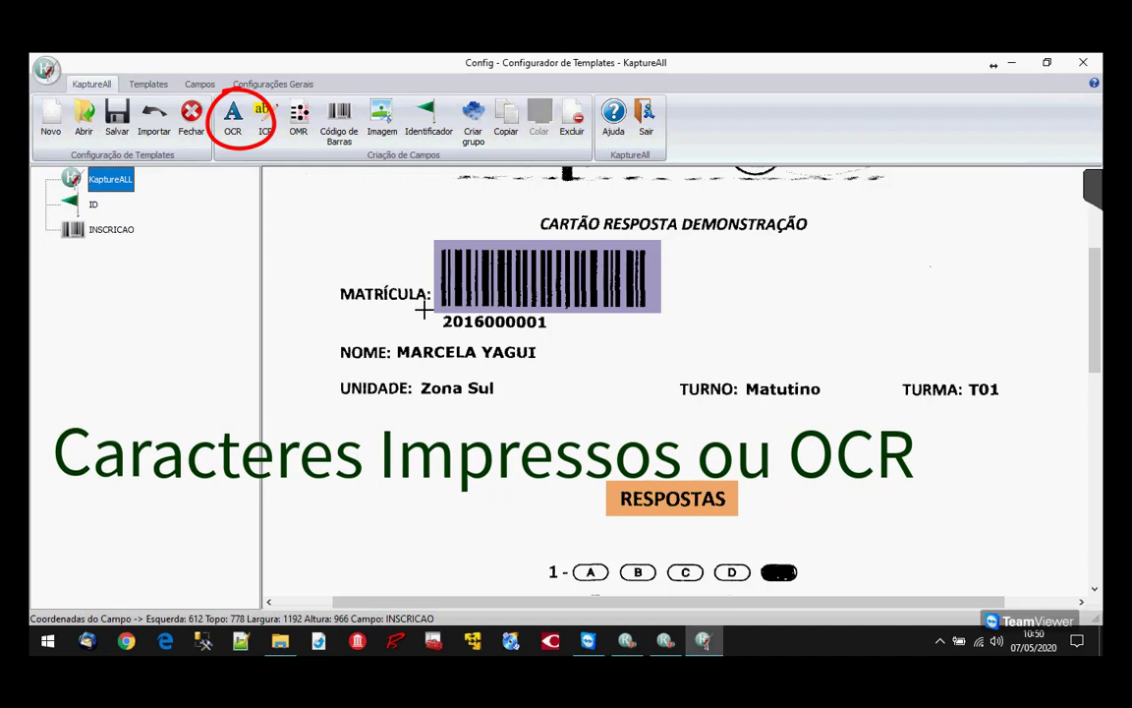
pyautogui.moveTo(426, 313)
pyautogui.mouseDown()
pyautogui.moveTo(561, 338)
pyautogui.moveTo(556, 330)
pyautogui.mouseUp()
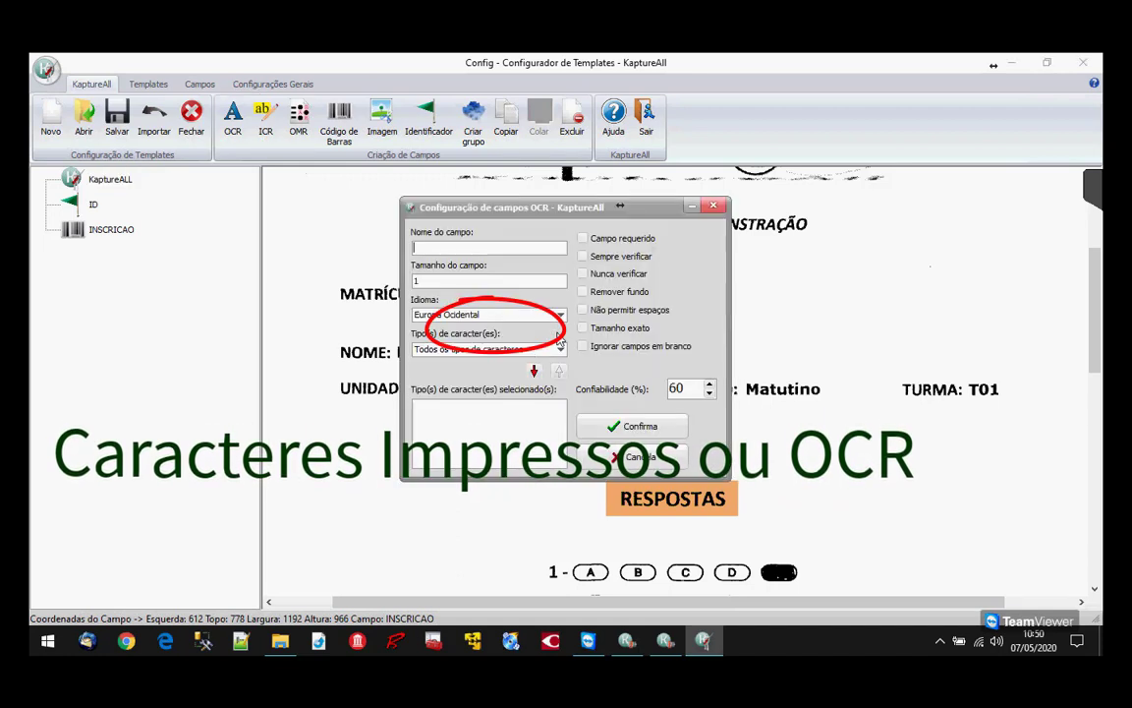
pyautogui.moveTo(683, 286); pyautogui.dragTo(801, 256)
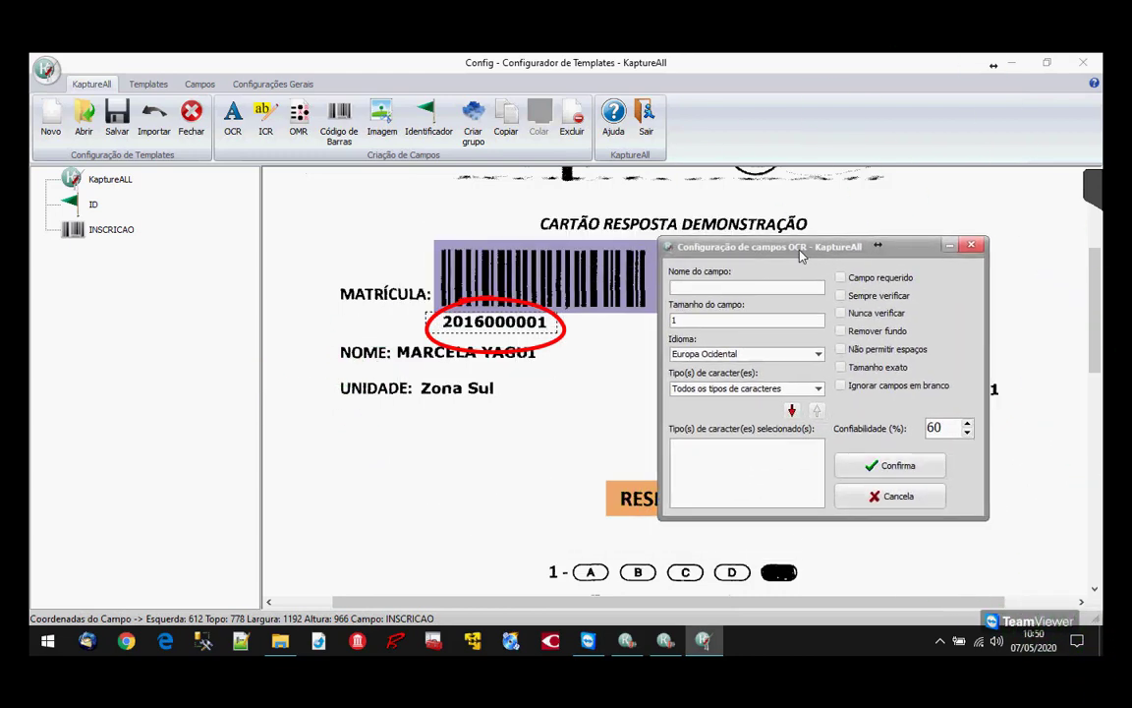
# Step: Name the OCR field INSCRICAO_TXT, set its size to 10 and keep Europa Ocidental as the language
pyautogui.write('INSCRICAO_TXT')
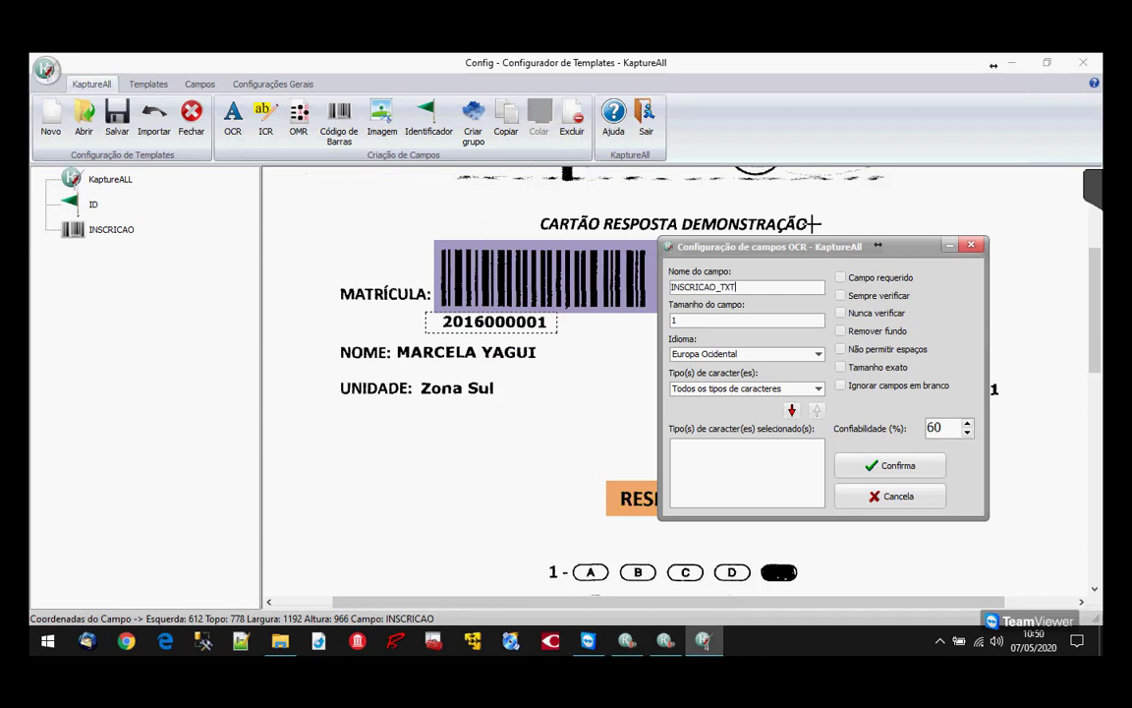
pyautogui.click(734, 321)
pyautogui.write('0')
pyautogui.click(820, 354)
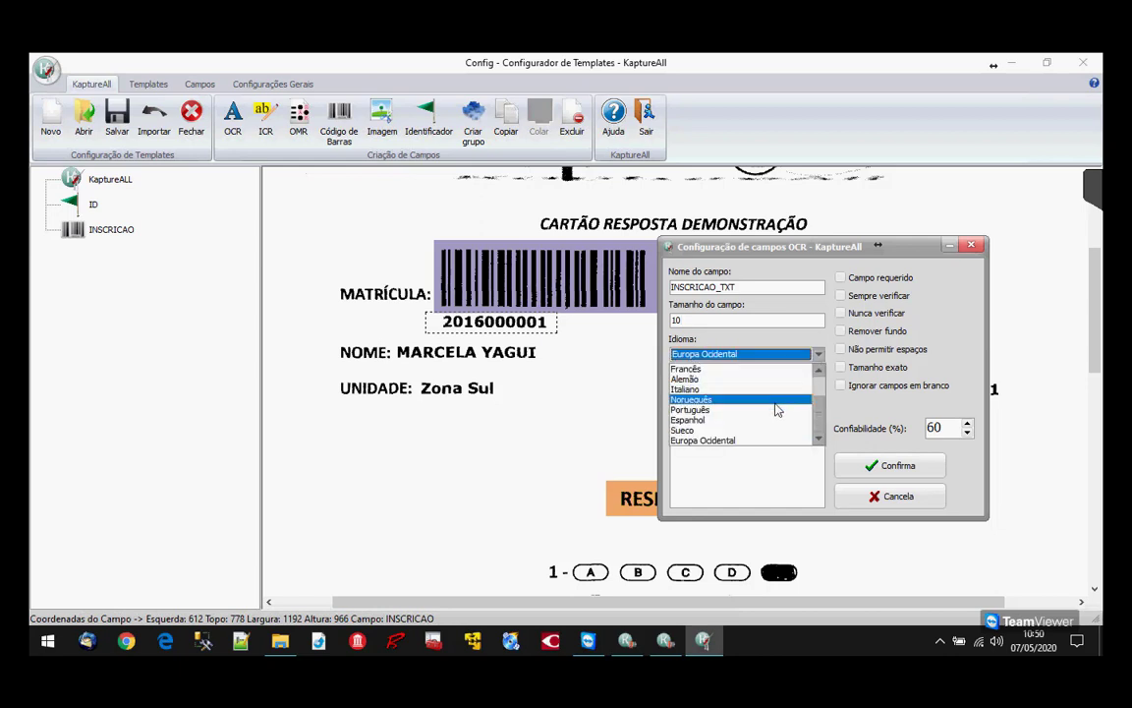
pyautogui.click(744, 356)
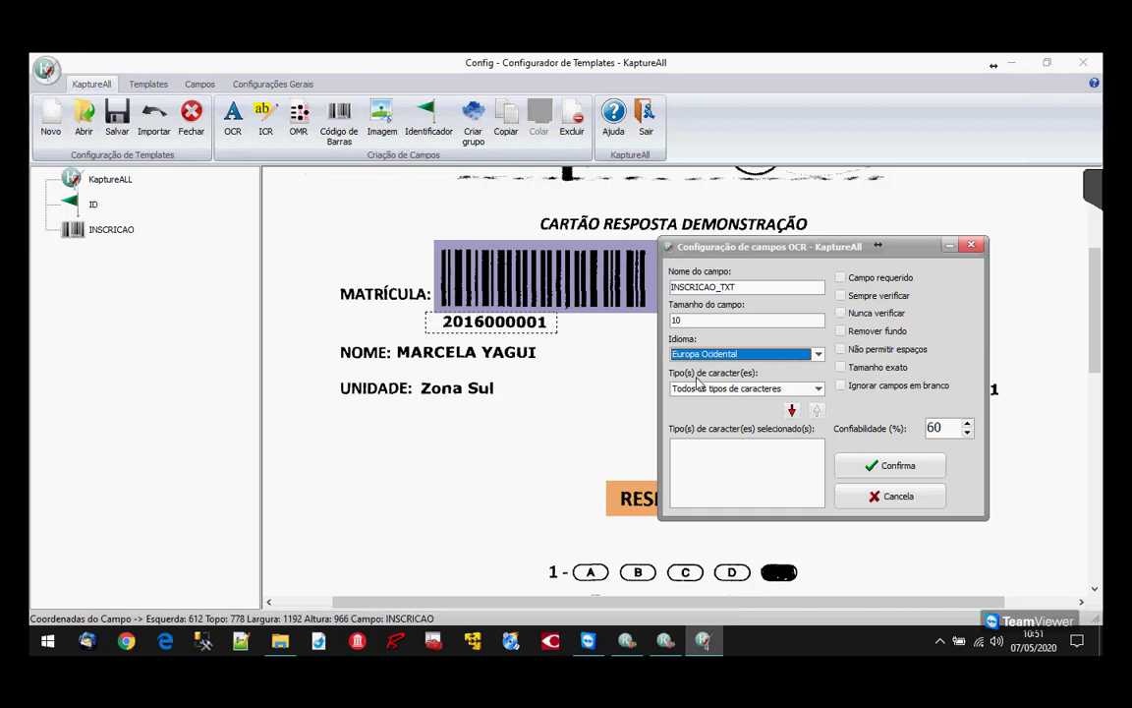
# Step: Add Dígitos to the character types selected for the OCR field
pyautogui.click(819, 389)
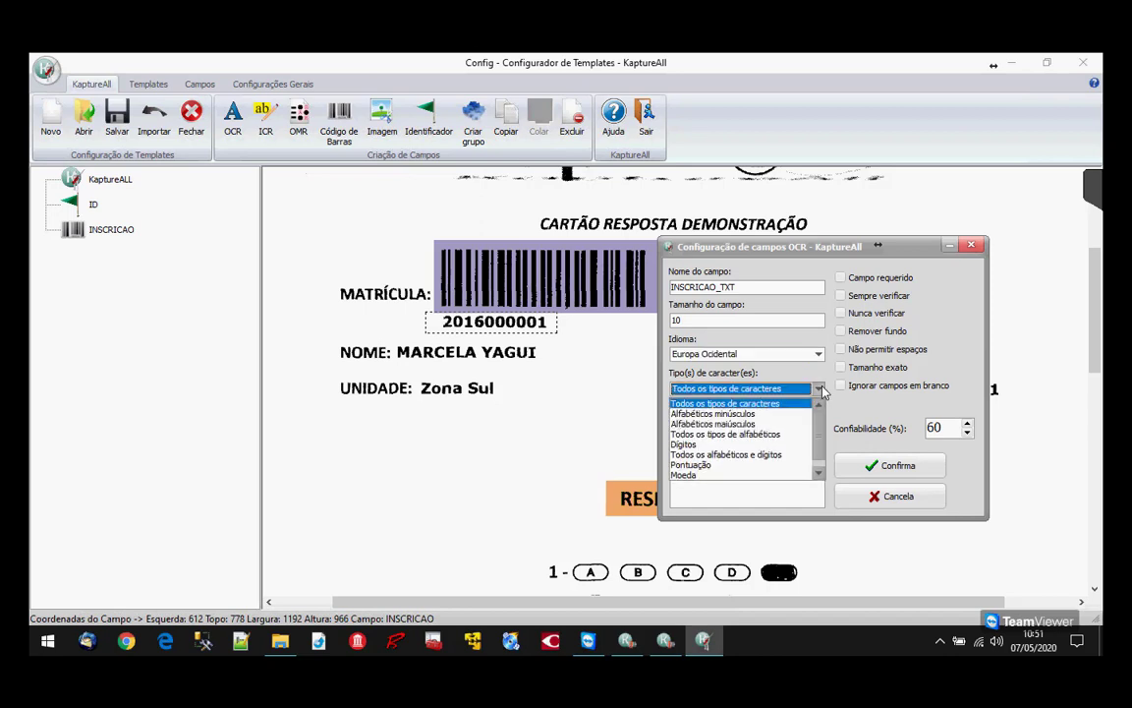
pyautogui.click(694, 446)
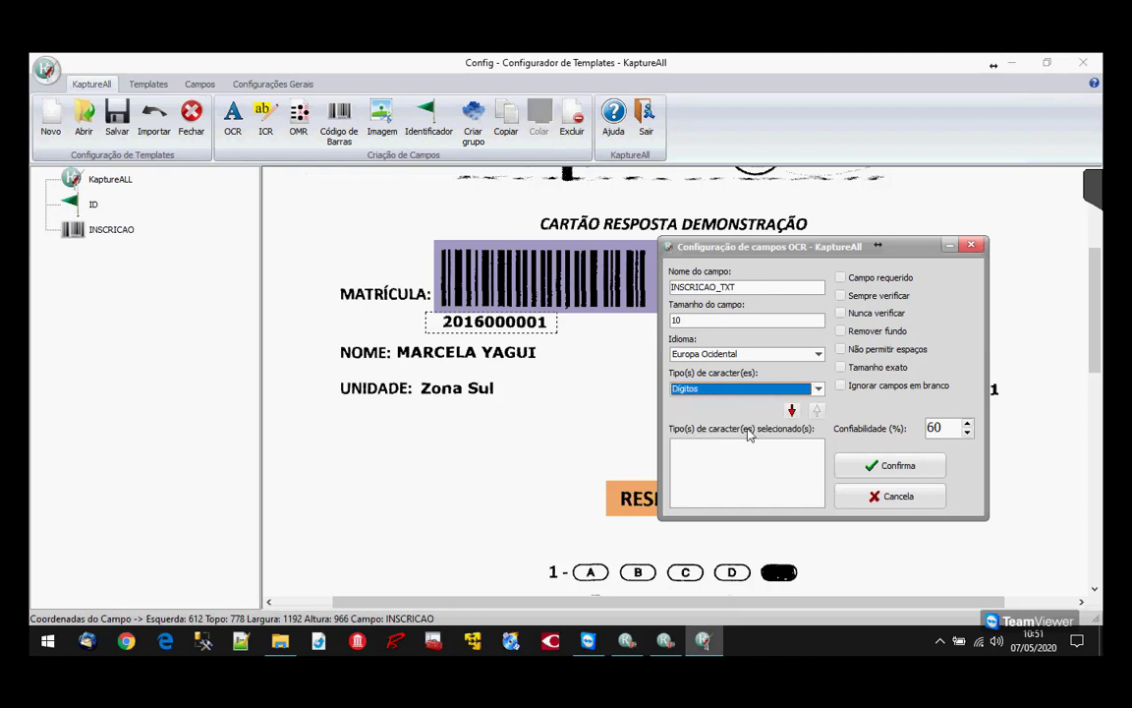
pyautogui.click(794, 411)
# Step: Add Pontuação to the OCR field's selected character types, and remove it from the selection again
pyautogui.click(819, 390)
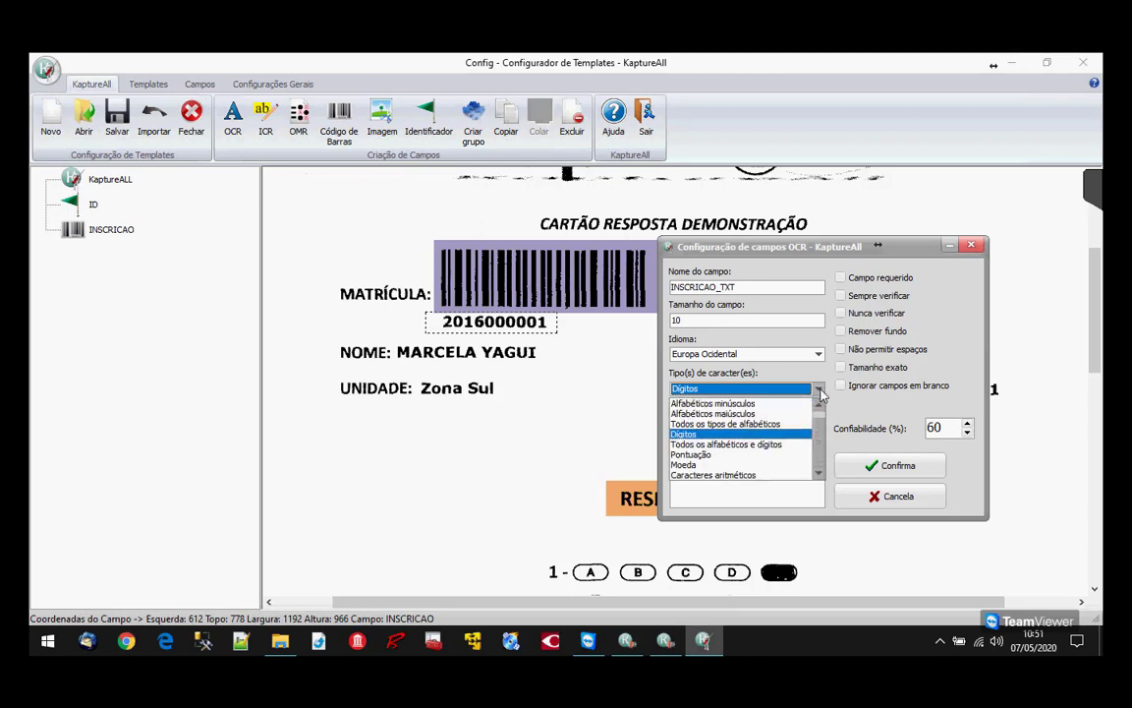
pyautogui.click(732, 454)
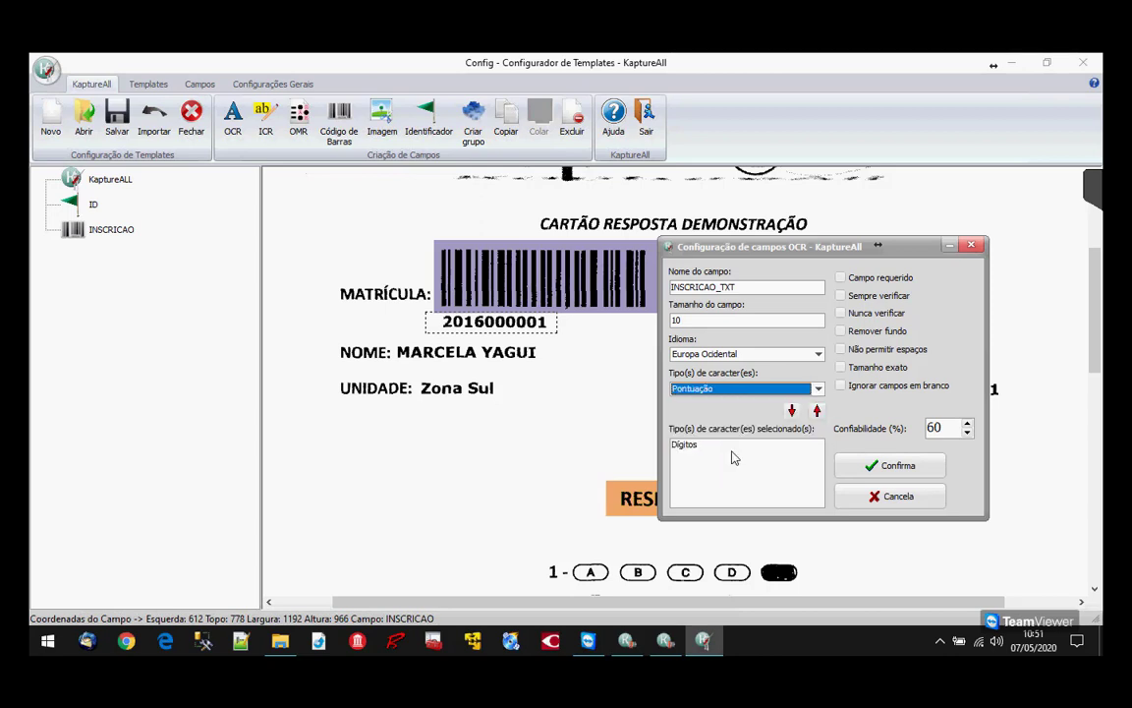
pyautogui.click(791, 411)
pyautogui.click(707, 457)
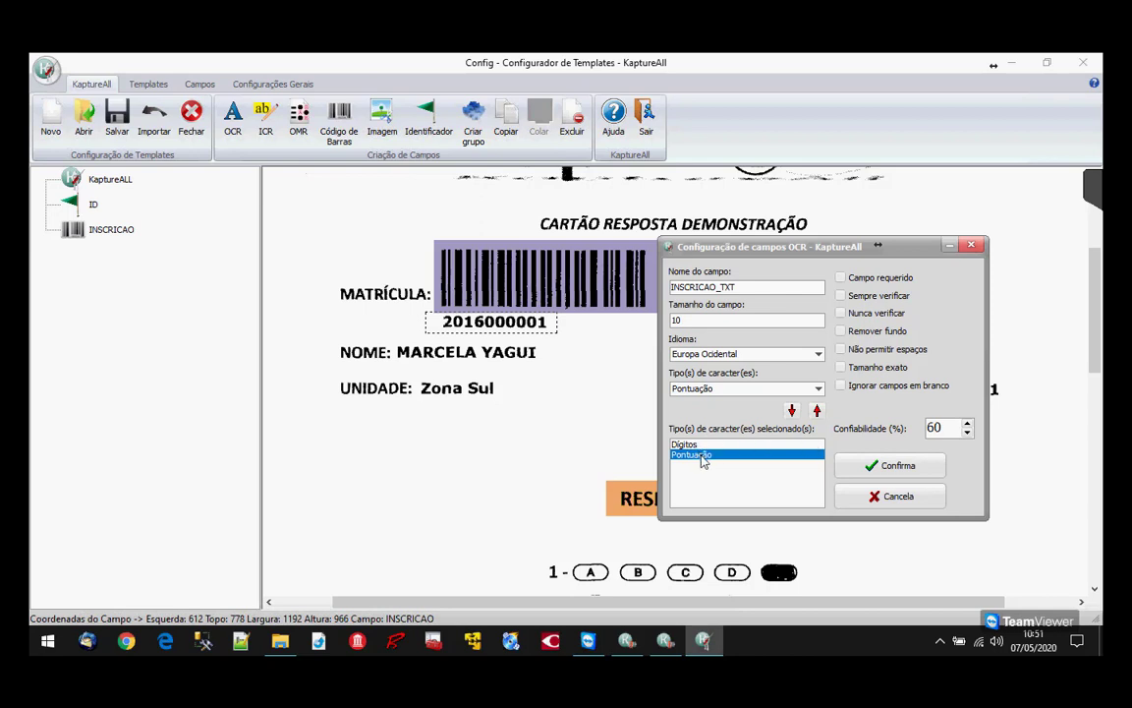
pyautogui.click(819, 391)
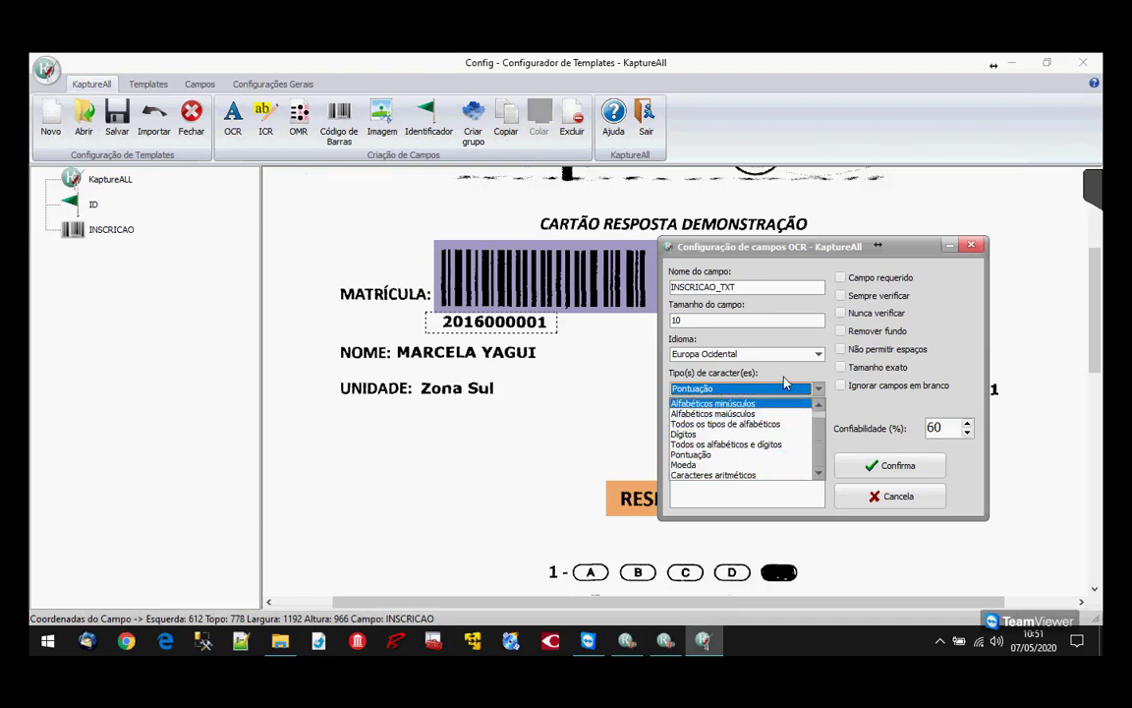
pyautogui.click(693, 454)
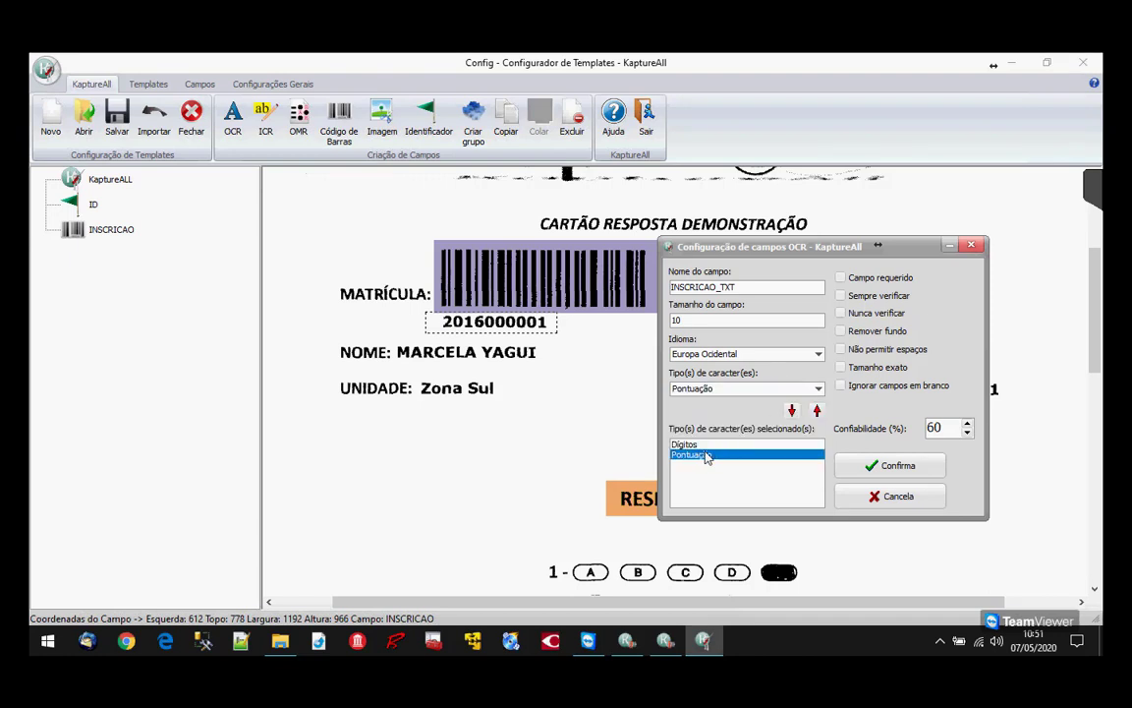
pyautogui.click(817, 411)
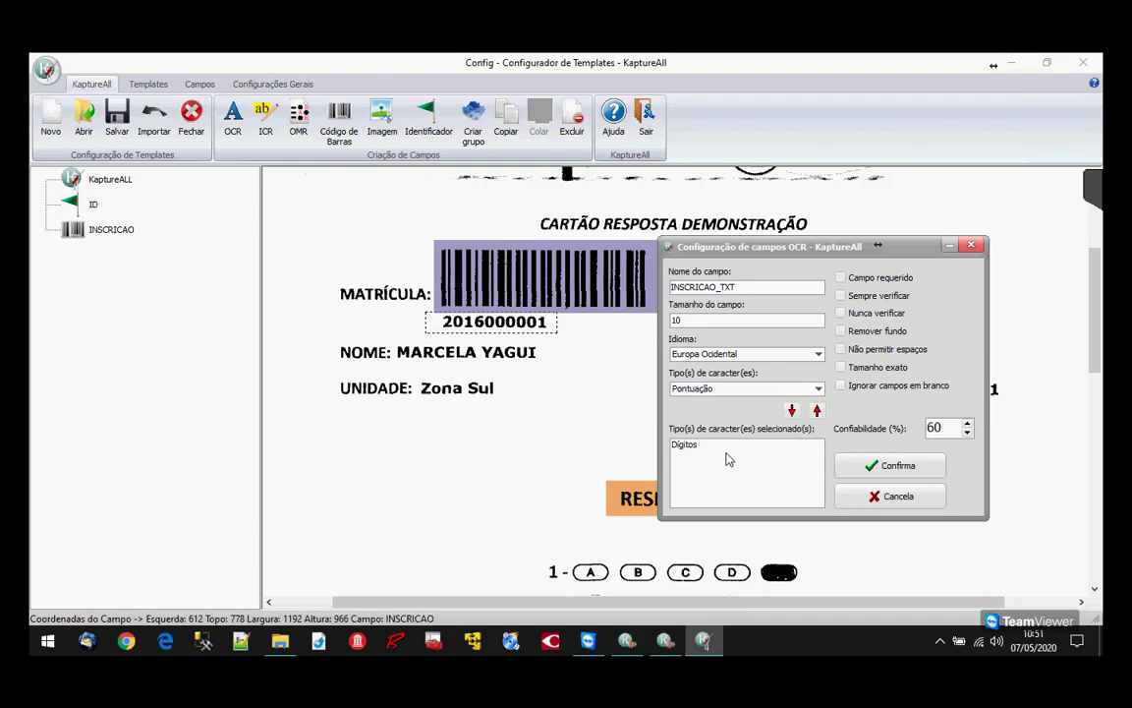
# Step: Make the OCR field required, disallow spaces in it and require its exact size
pyautogui.click(685, 447)
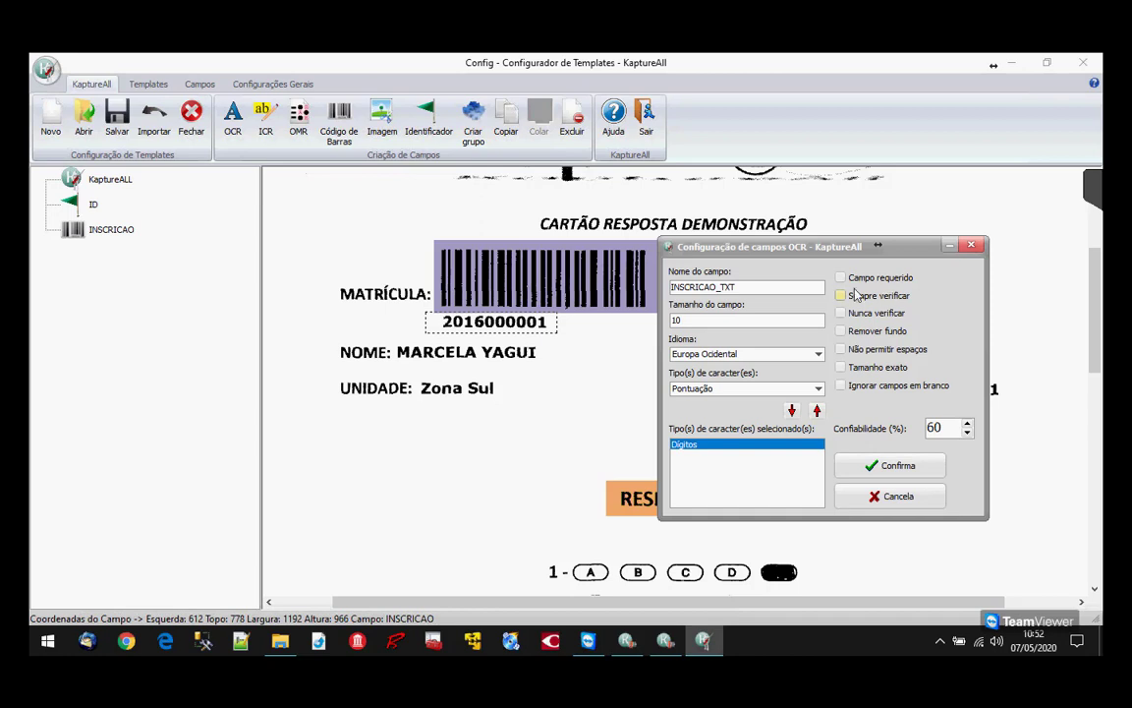
pyautogui.click(909, 284)
pyautogui.click(877, 349)
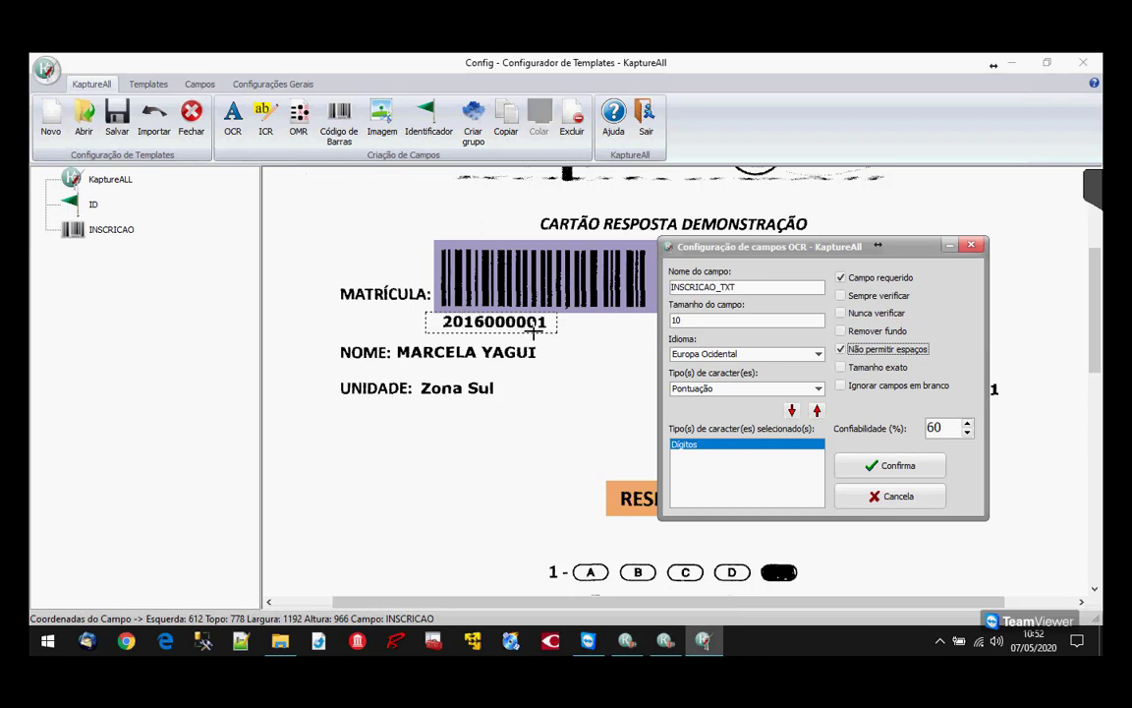
pyautogui.click(841, 367)
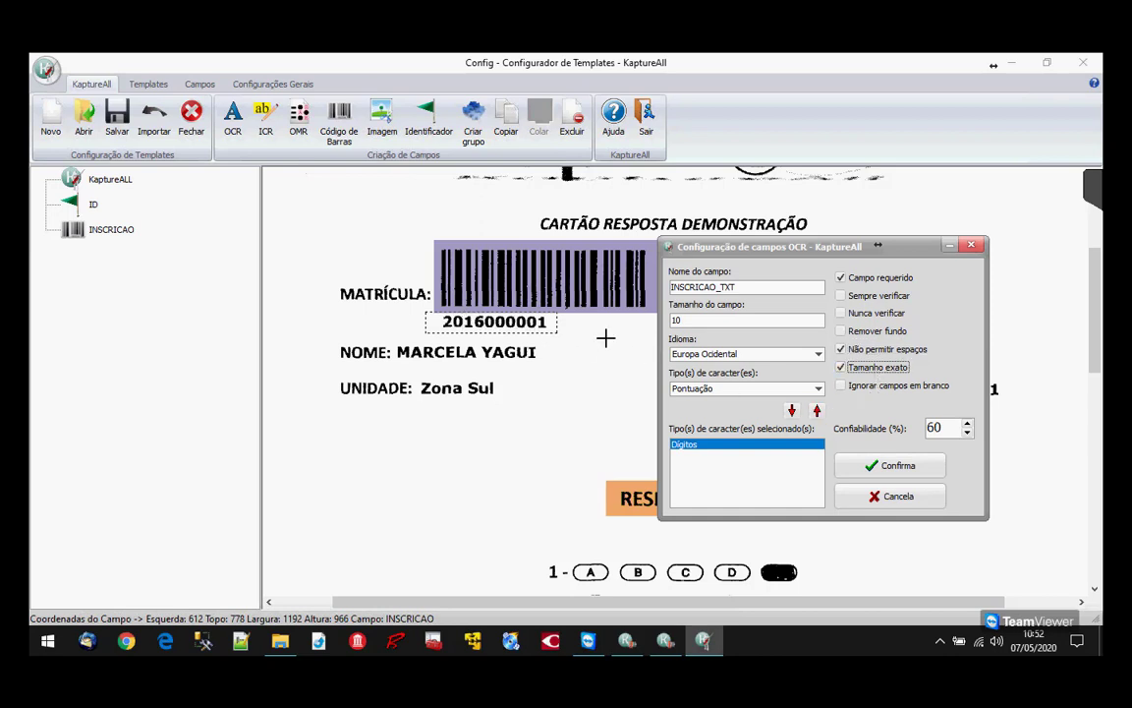
# Step: Try the Ignorar campos em branco and Sempre verificar options on the OCR field, and restore Campo requerido in their place
pyautogui.click(897, 387)
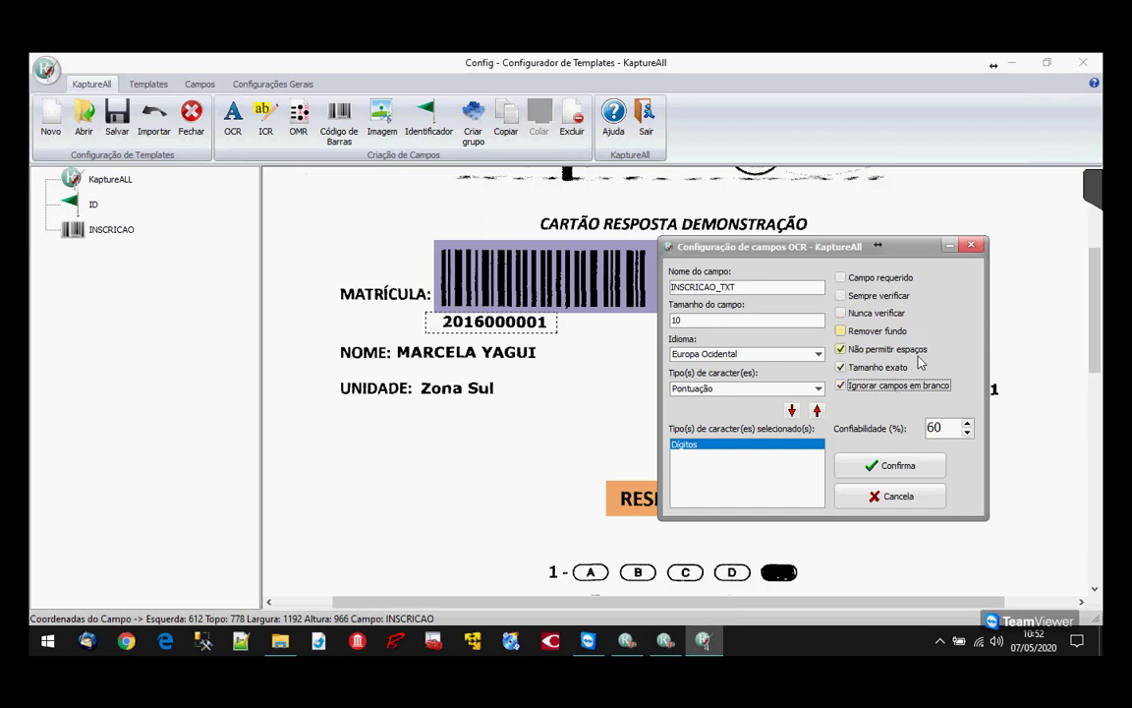
pyautogui.click(889, 297)
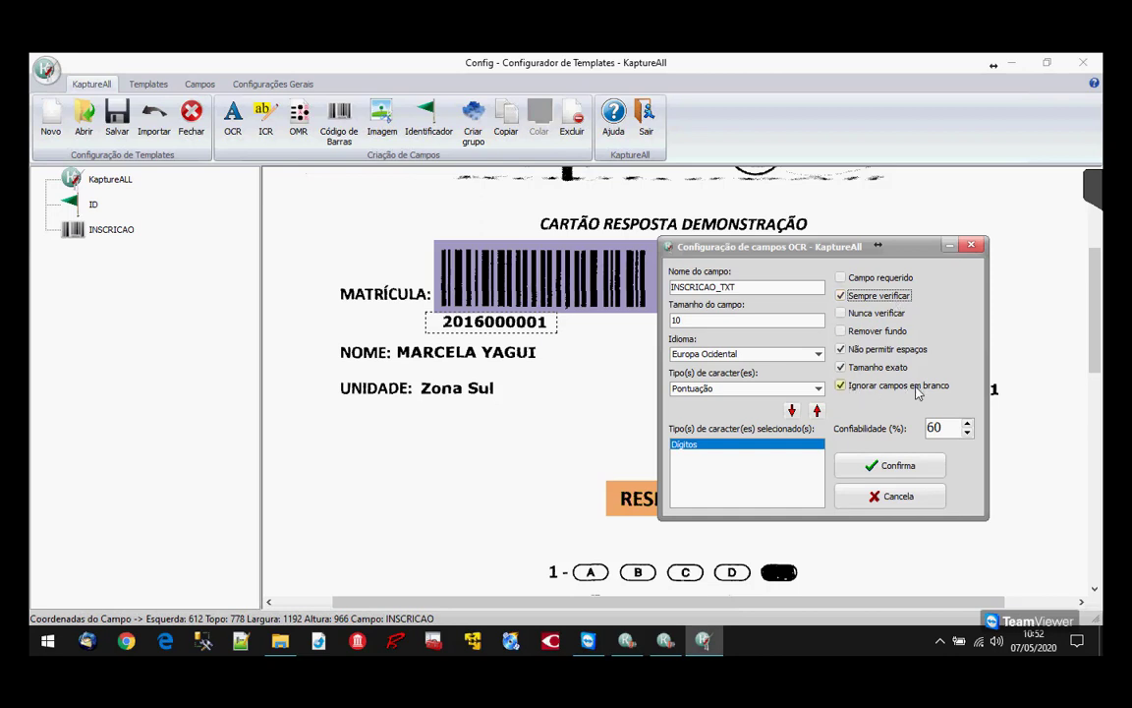
pyautogui.click(849, 279)
pyautogui.click(853, 294)
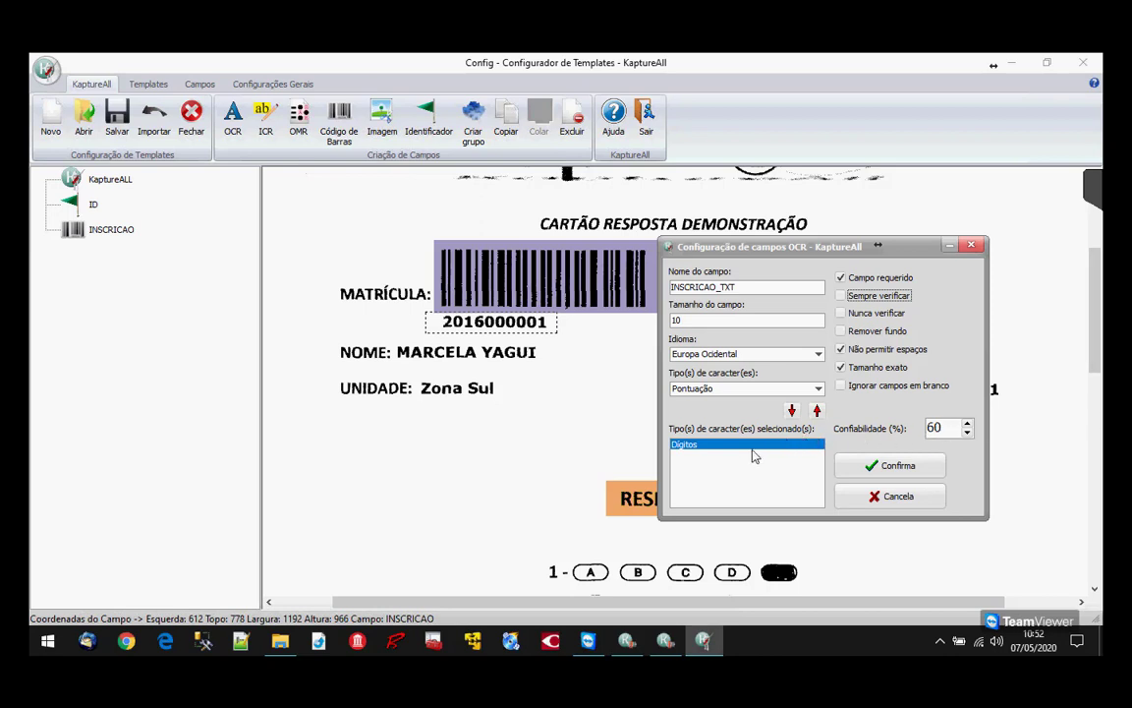
# Step: Confirm the OCR field configuration and shift the field slightly so it covers the printed number evenly
pyautogui.click(895, 466)
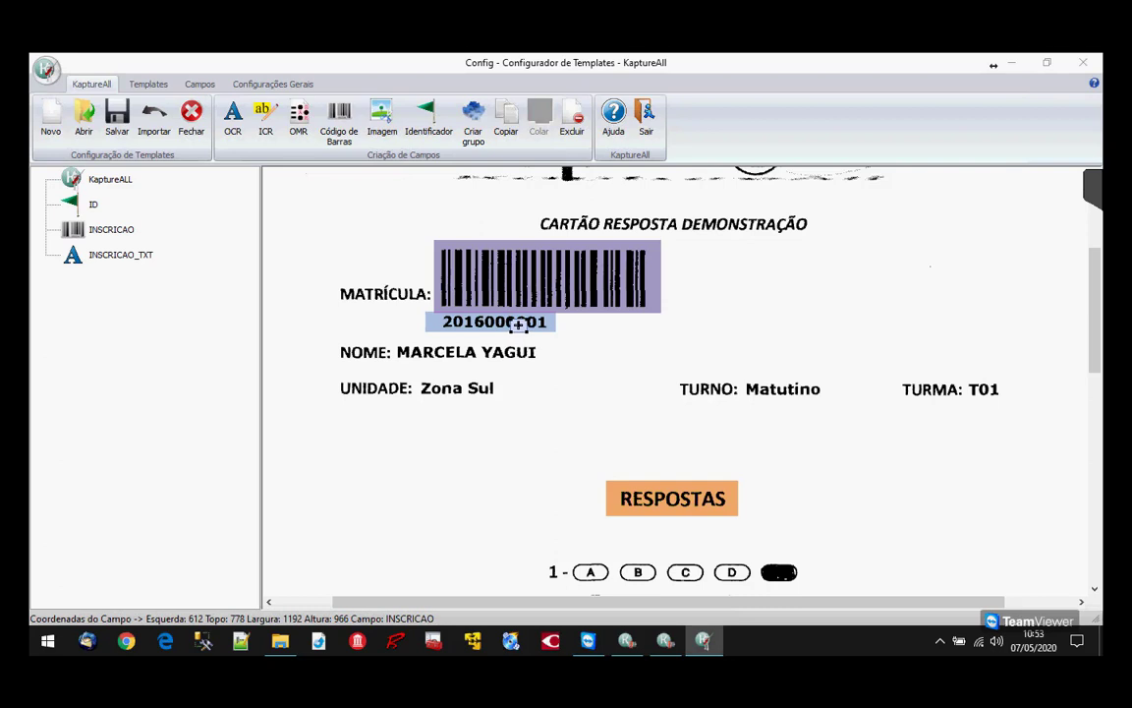
pyautogui.moveTo(526, 327); pyautogui.dragTo(523, 326)
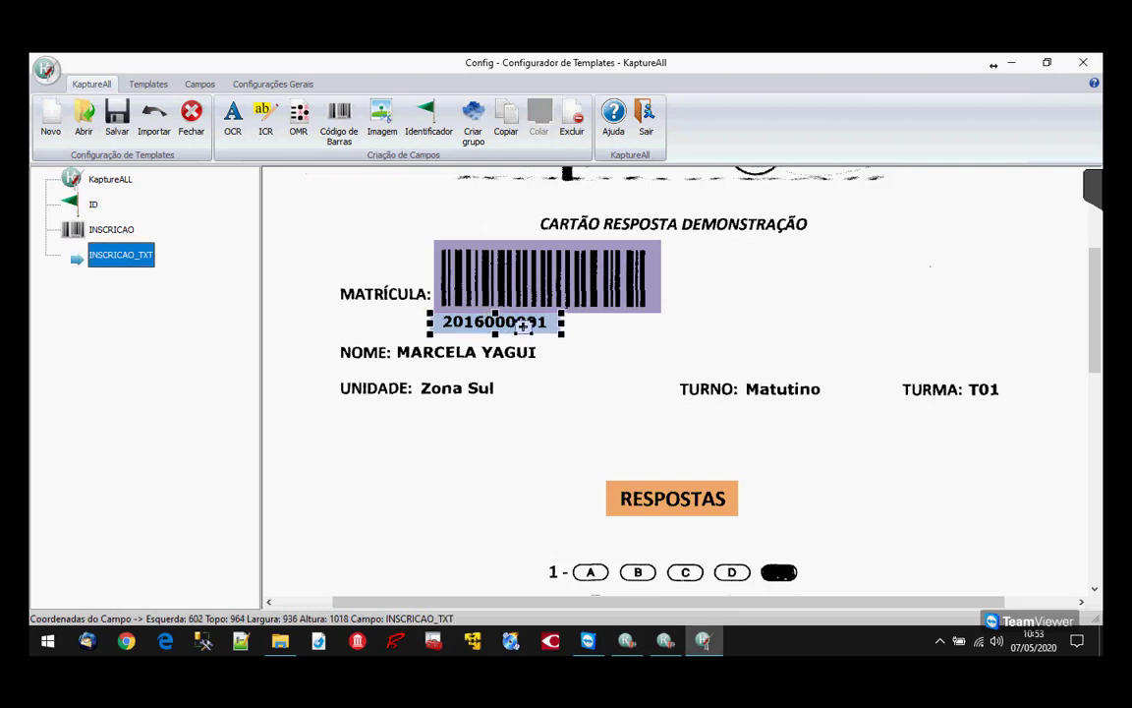
pyautogui.click(1077, 487)
# Step: Draw an OMR field around the A to E bubbles of question 1 and keep its configuration dialog clear of them
pyautogui.scroll(-2, 1076, 487)
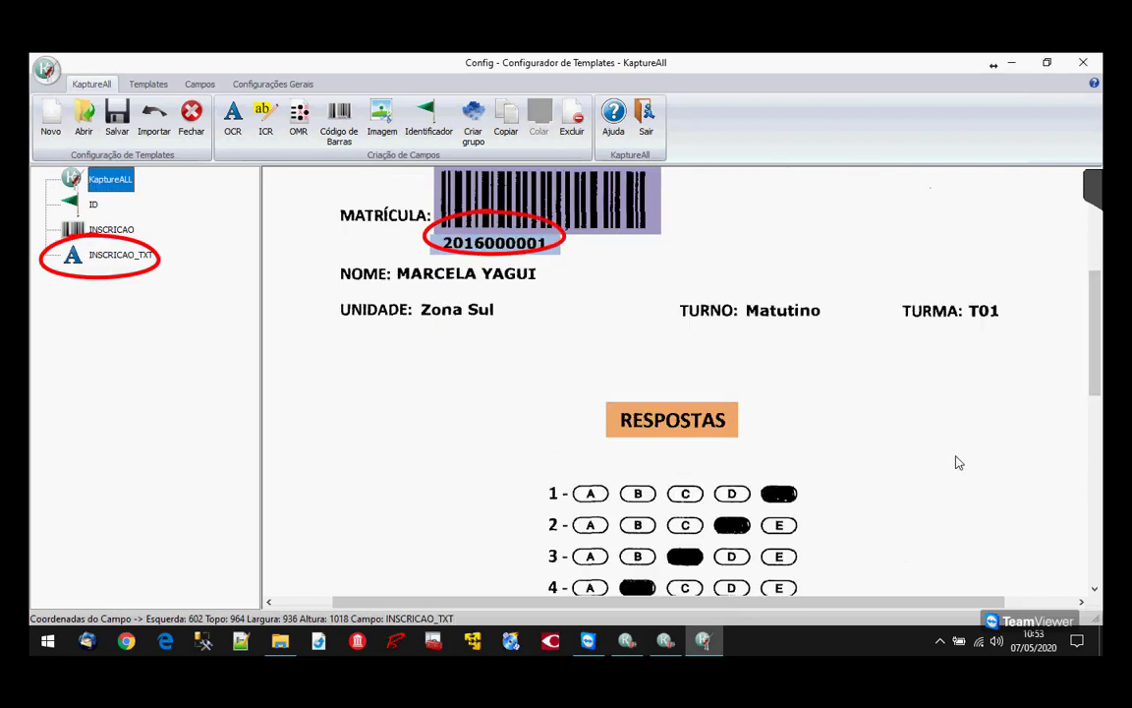
pyautogui.scroll(-6, 958, 462)
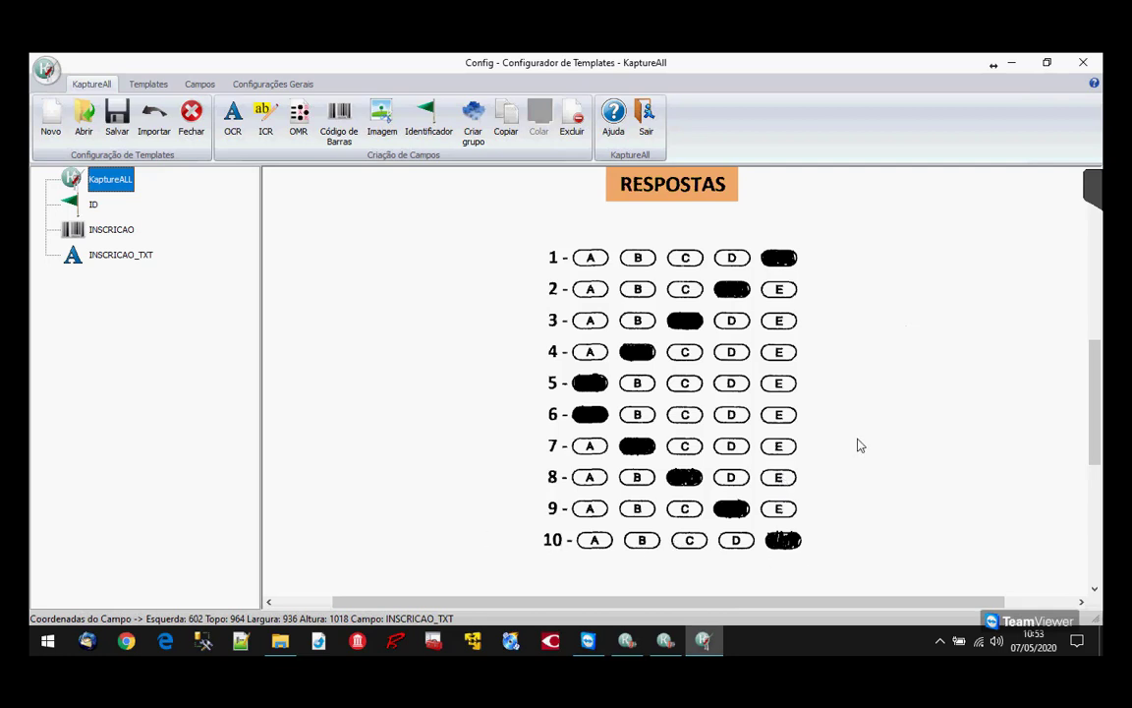
pyautogui.scroll(1, 857, 446)
pyautogui.scroll(-1, 857, 445)
pyautogui.scroll(1, 857, 445)
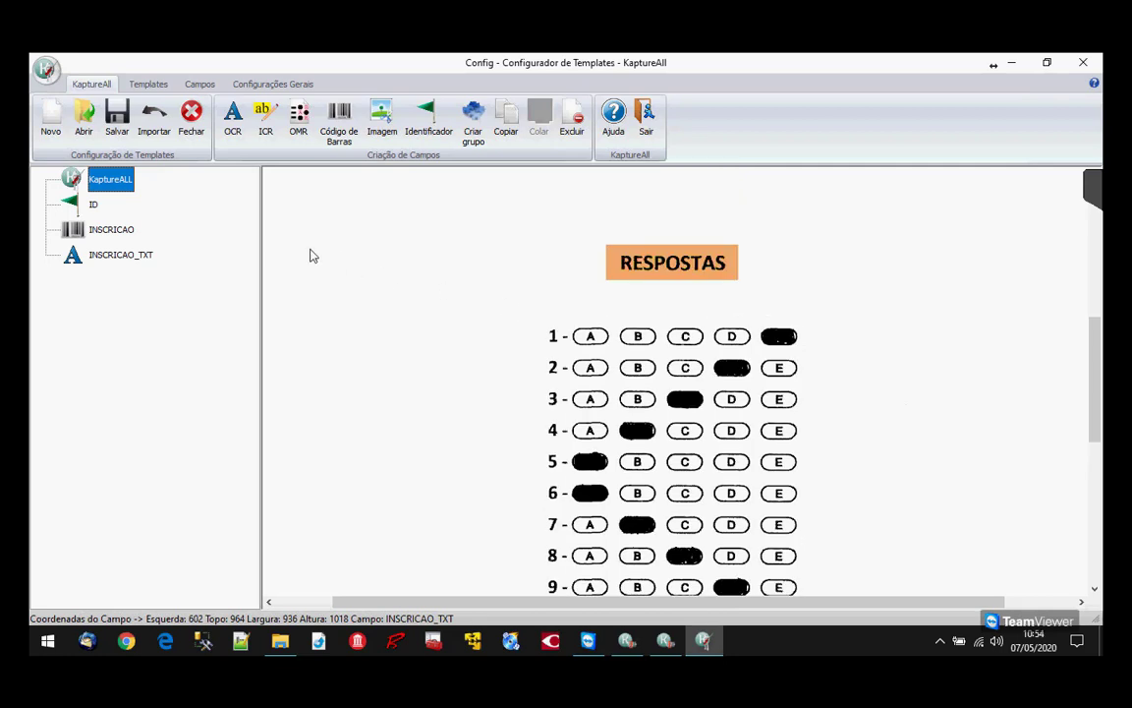
pyautogui.click(300, 141)
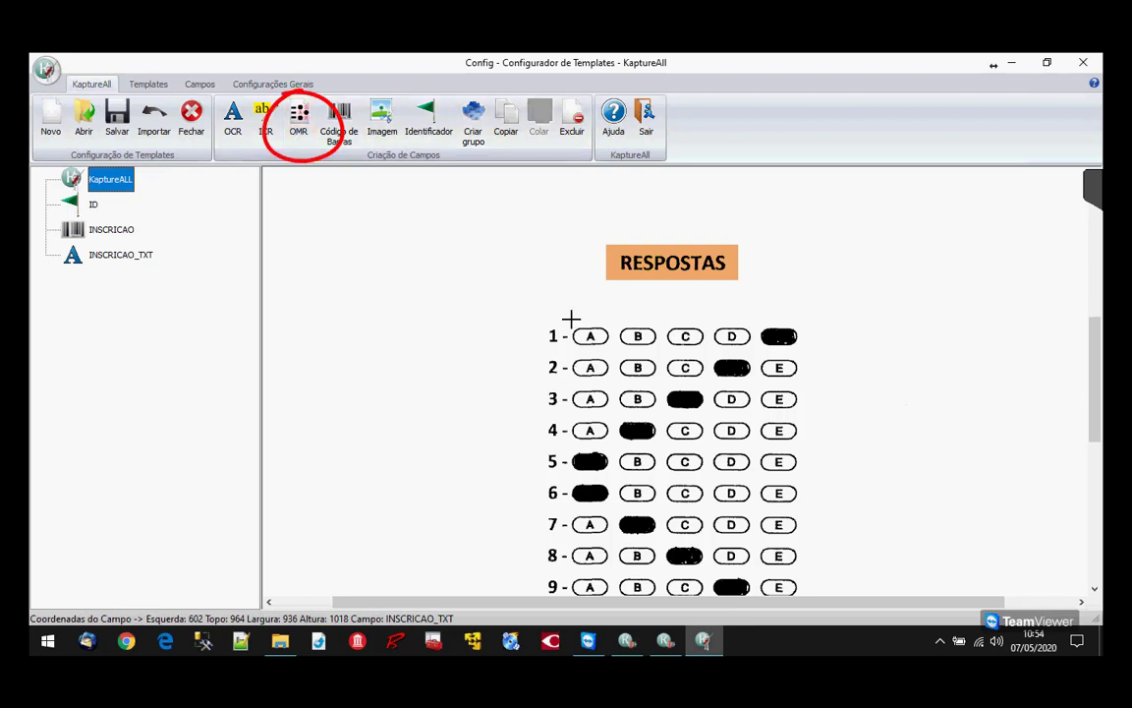
pyautogui.moveTo(571, 320); pyautogui.dragTo(803, 350)
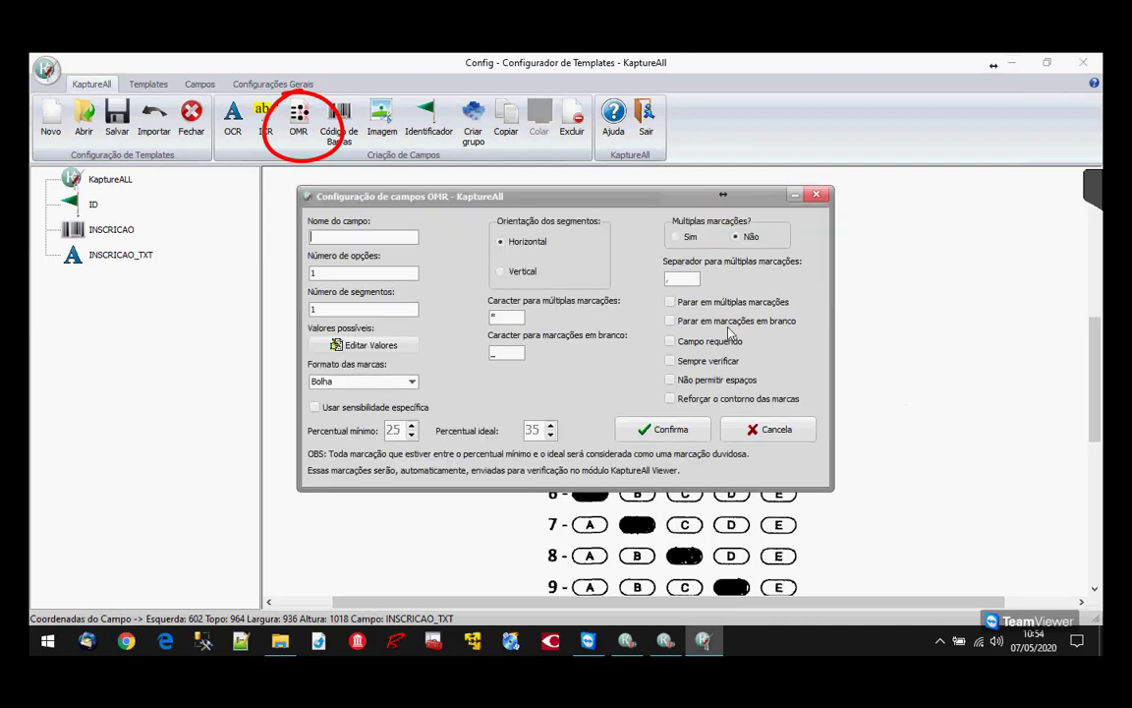
pyautogui.moveTo(540, 202); pyautogui.dragTo(282, 209)
pyautogui.moveTo(279, 207); pyautogui.dragTo(278, 195)
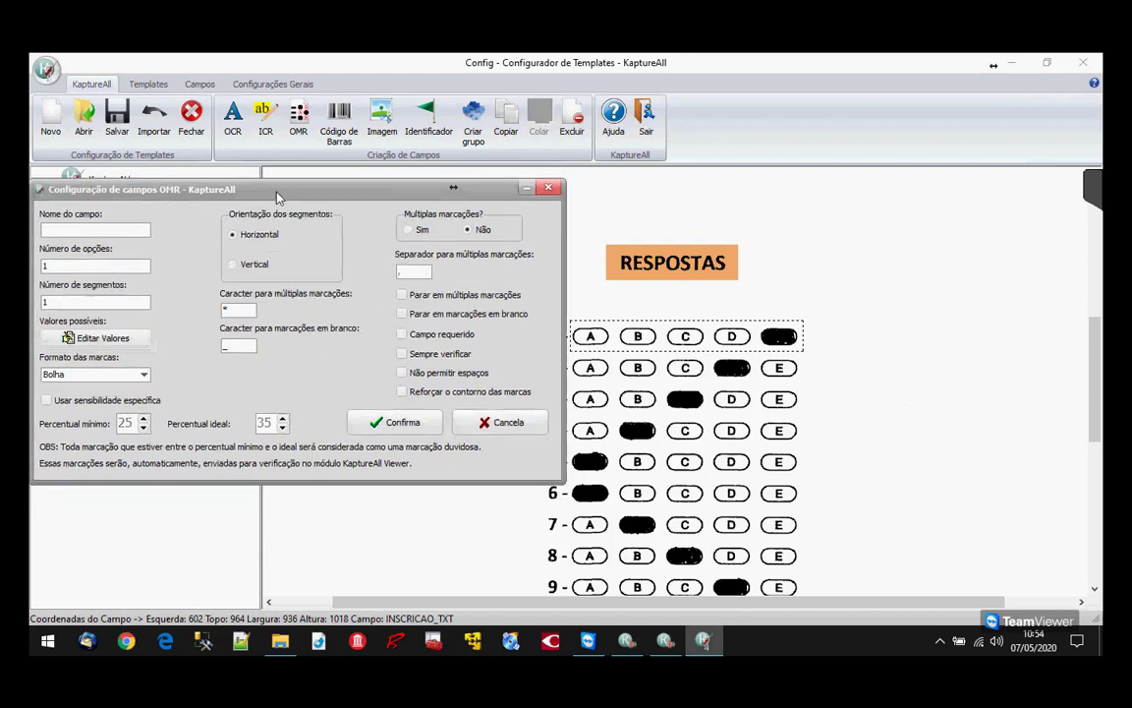
pyautogui.moveTo(648, 603); pyautogui.dragTo(577, 602)
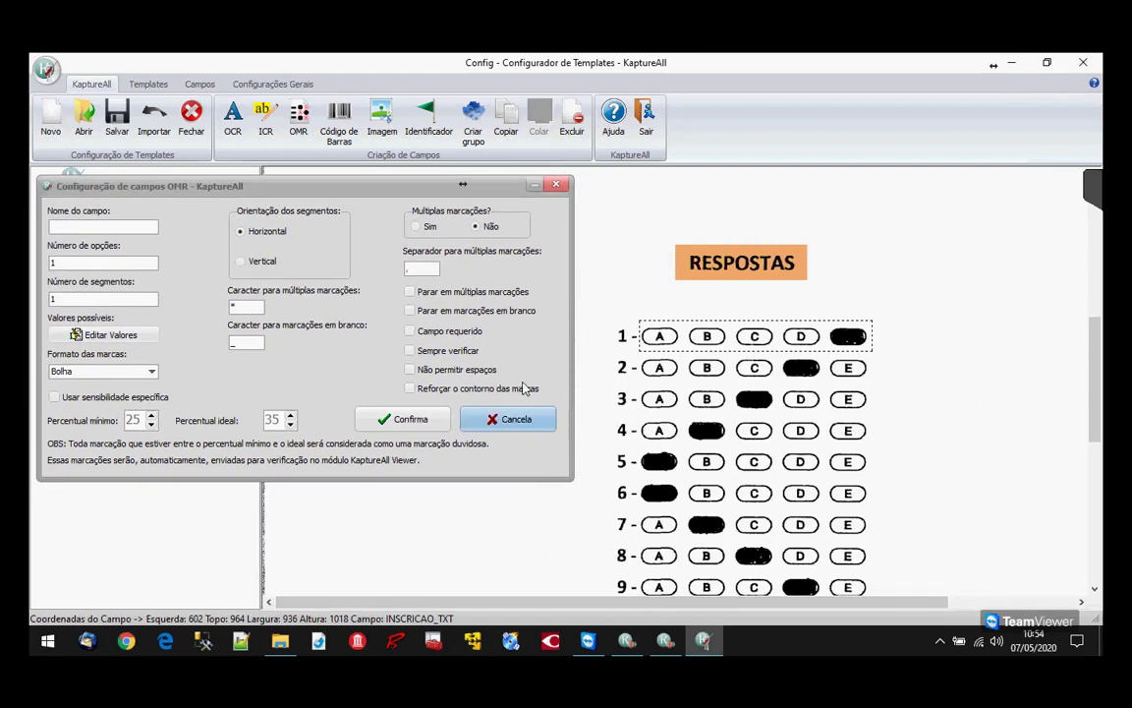
pyautogui.moveTo(295, 186); pyautogui.dragTo(332, 196)
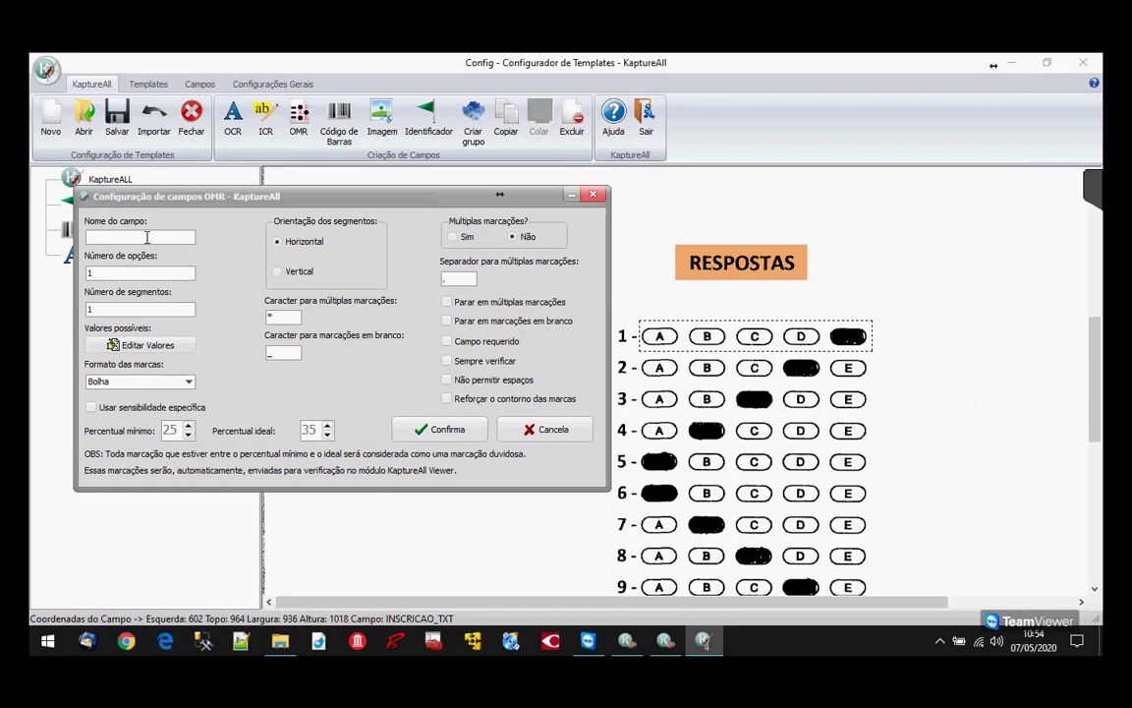
# Step: Name the OMR field Q and set its number of options to 5
pyautogui.click(148, 237)
pyautogui.write('Q')
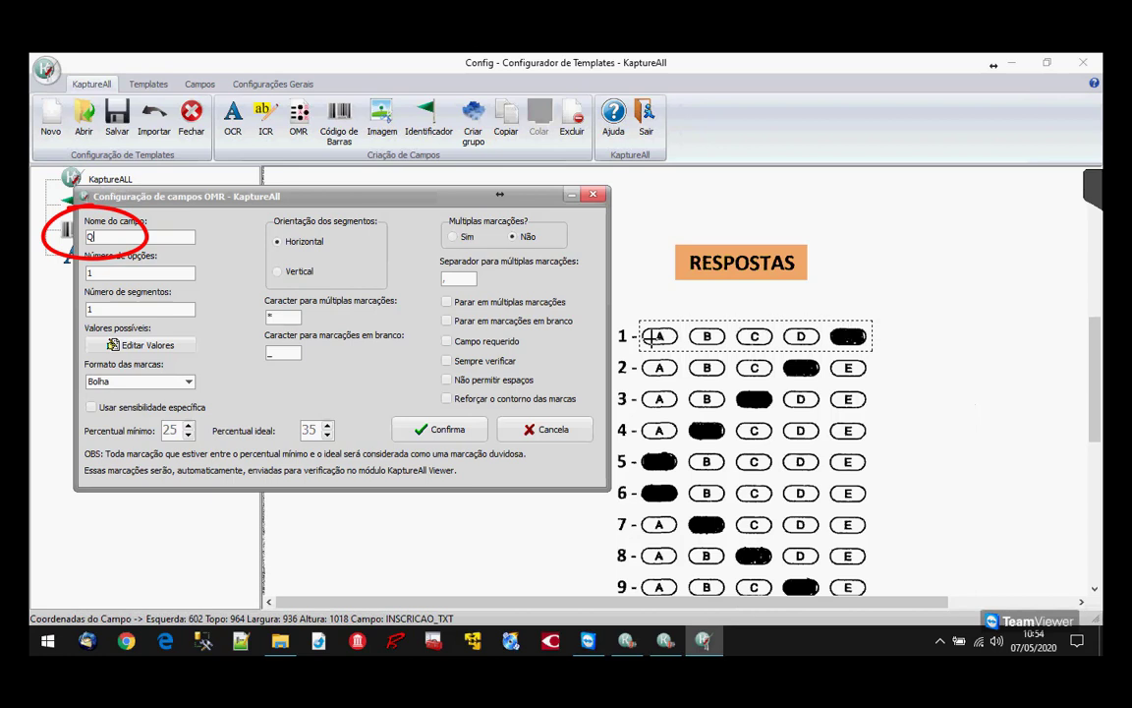
pyautogui.press('Tab')
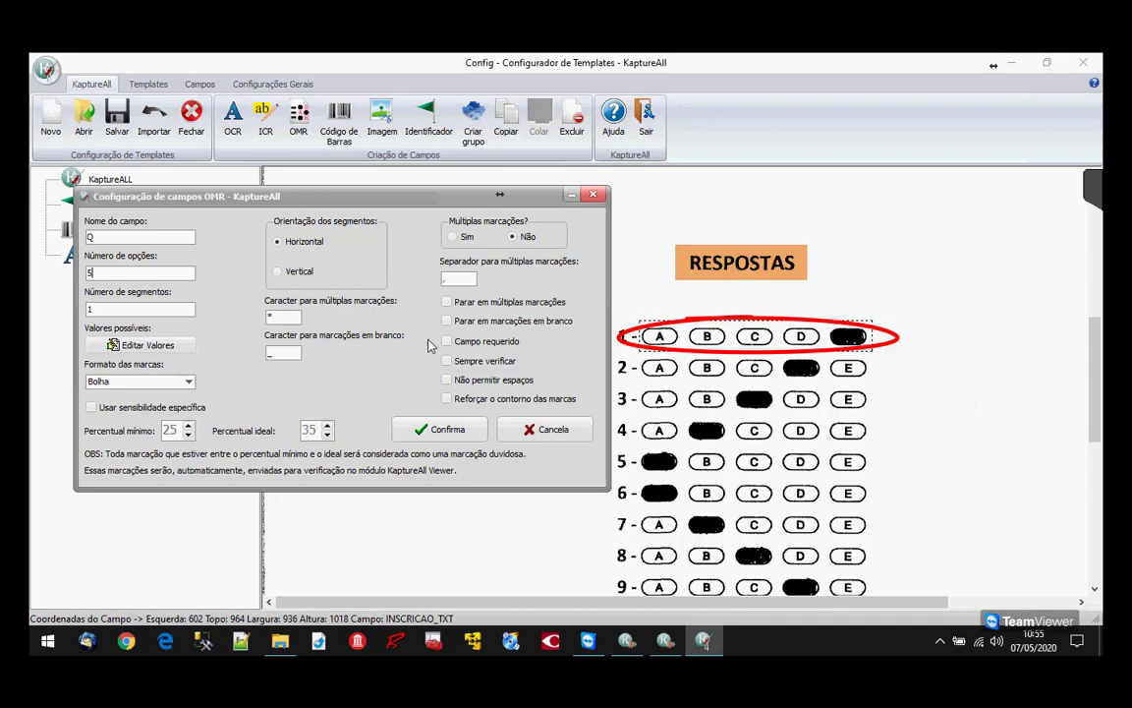
# Step: Set the possible values of Segmento 1 to A, B, C, D and E for Marca 1 to Marca 5
pyautogui.click(144, 347)
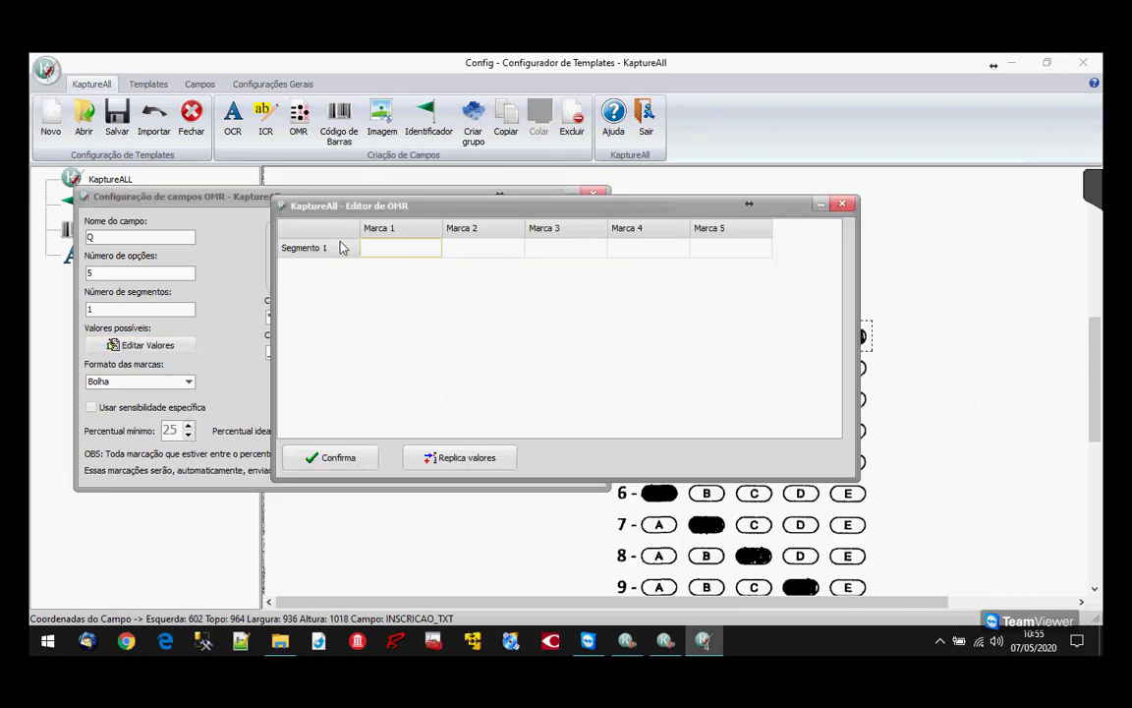
pyautogui.moveTo(371, 207); pyautogui.dragTo(164, 298)
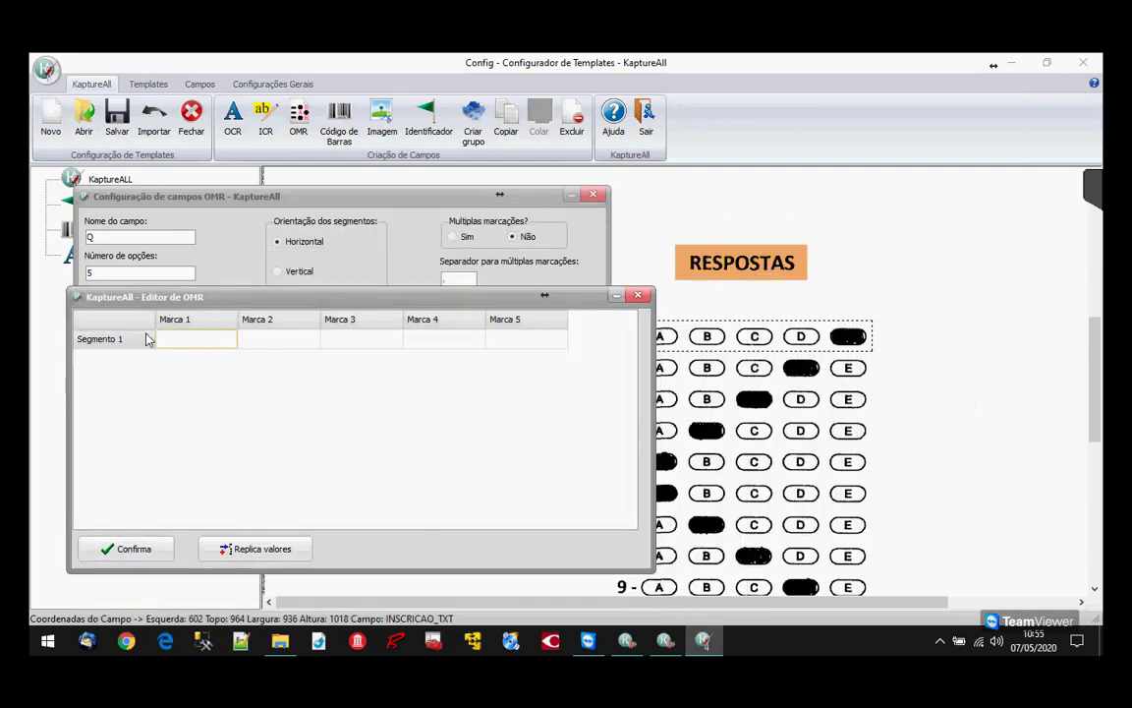
pyautogui.click(185, 339)
pyautogui.write('A')
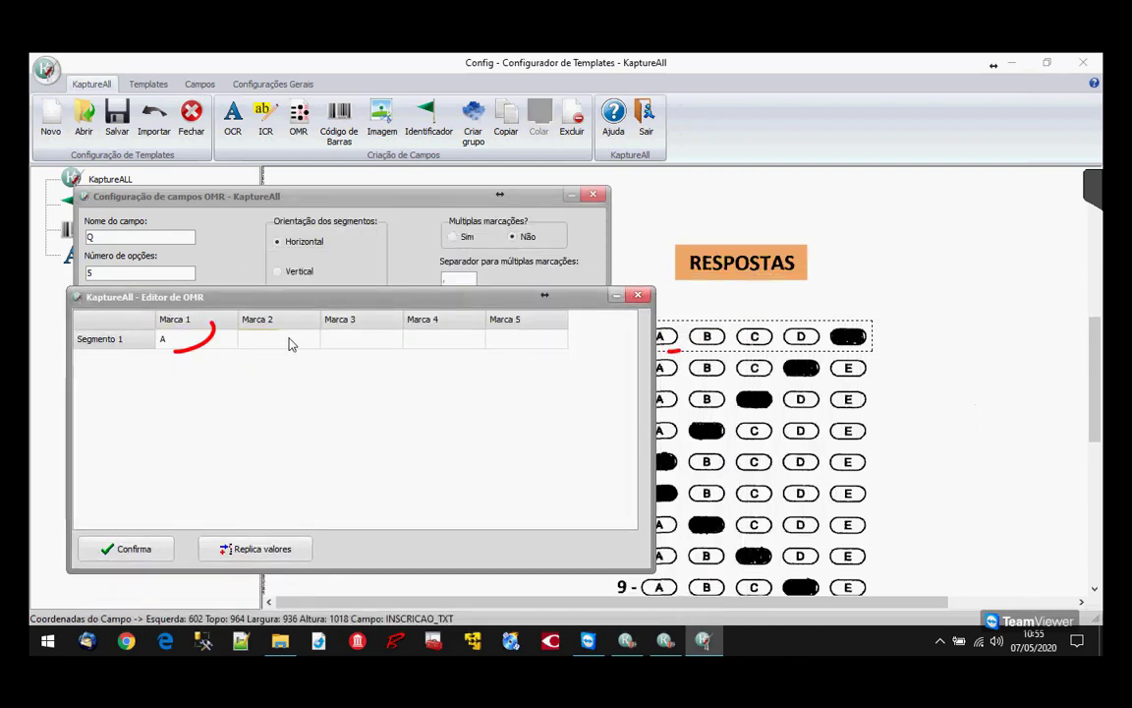
pyautogui.click(291, 341)
pyautogui.write('B')
pyautogui.click(366, 342)
pyautogui.write('C')
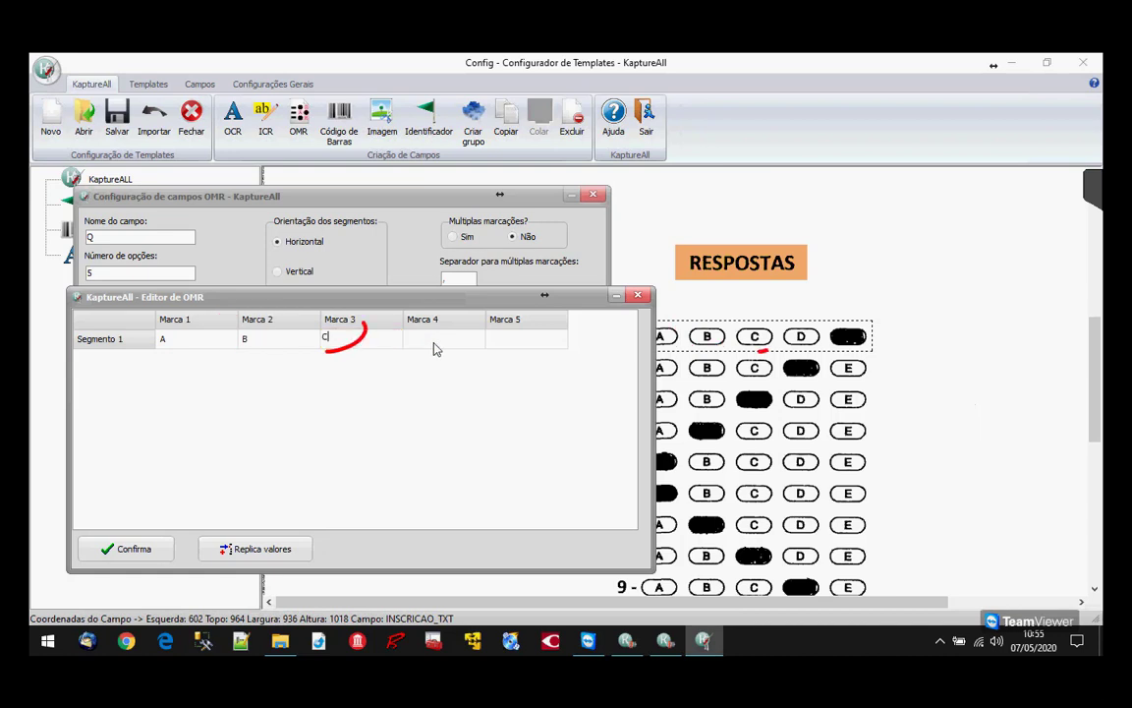
pyautogui.click(434, 344)
pyautogui.write('D')
pyautogui.click(506, 340)
pyautogui.write('E')
# Step: Try CERTO as the value of Marca 3 and MUITO SATISFEITO for Marca 1, and restore them to C and A
pyautogui.click(327, 338)
pyautogui.click(361, 342)
pyautogui.write('CE')
pyautogui.click(196, 339)
pyautogui.click(196, 339)
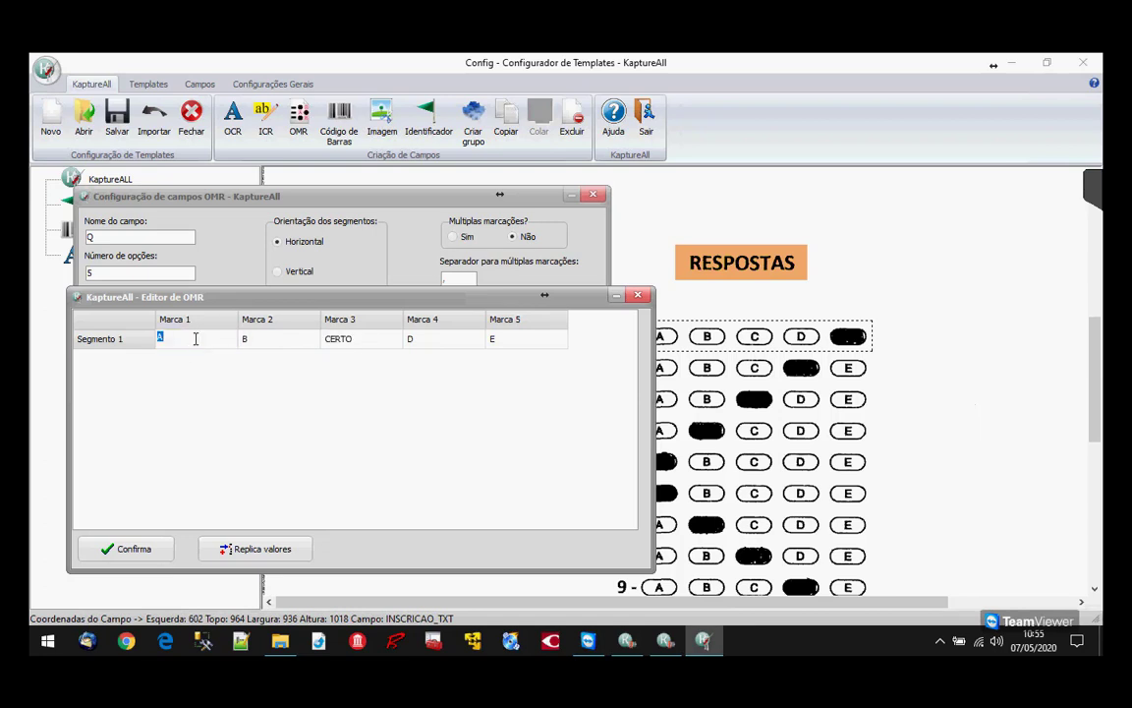
pyautogui.write('MUITO SATISFEITO')
pyautogui.press('Return')
pyautogui.click(206, 334)
pyautogui.write('A')
pyautogui.click(334, 339)
pyautogui.write('C')
pyautogui.click(208, 340)
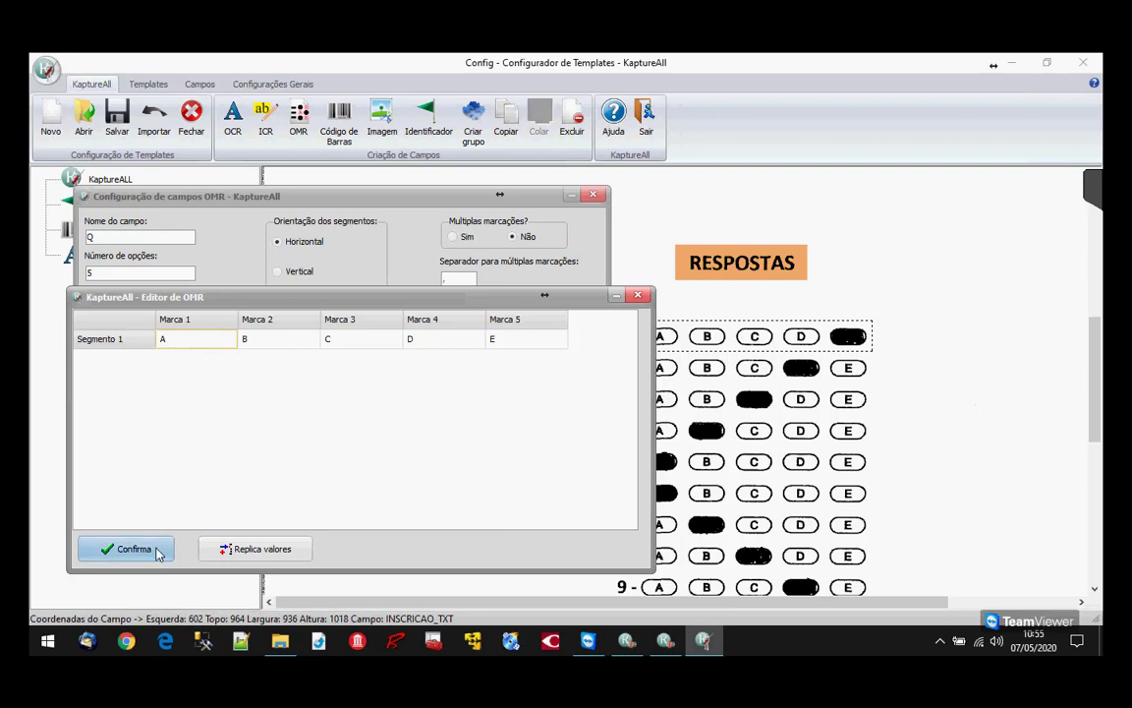
# Step: Confirm the possible mark values and keep Bolha as the mark format
pyautogui.click(106, 548)
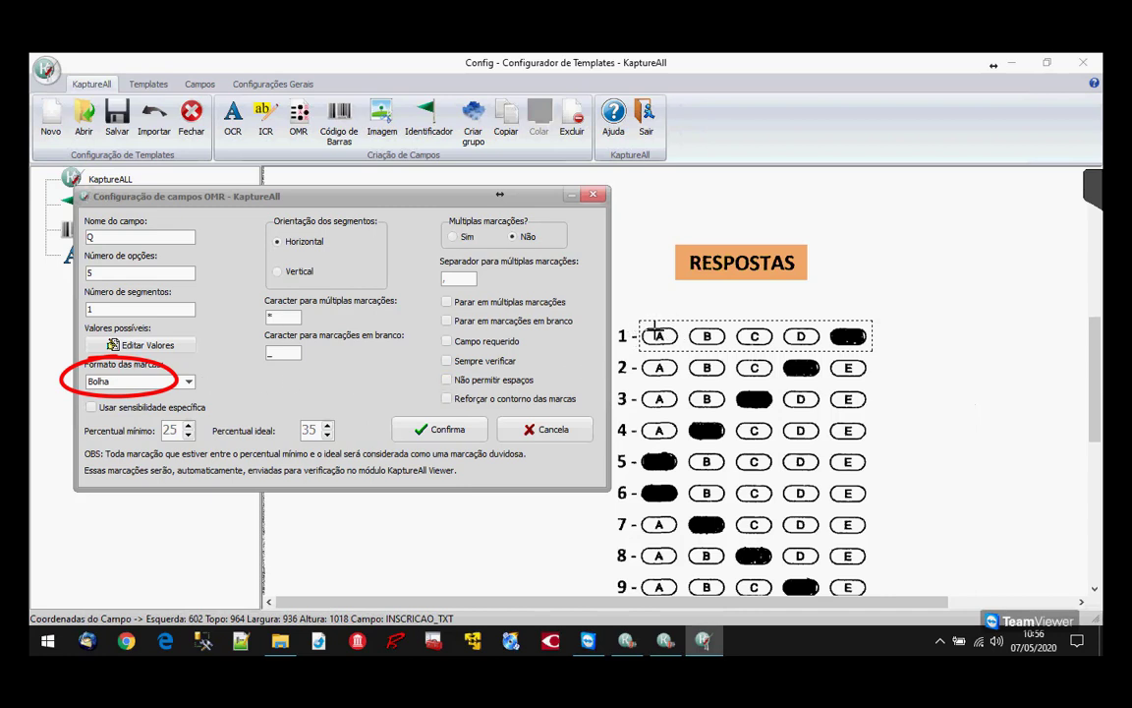
pyautogui.click(184, 381)
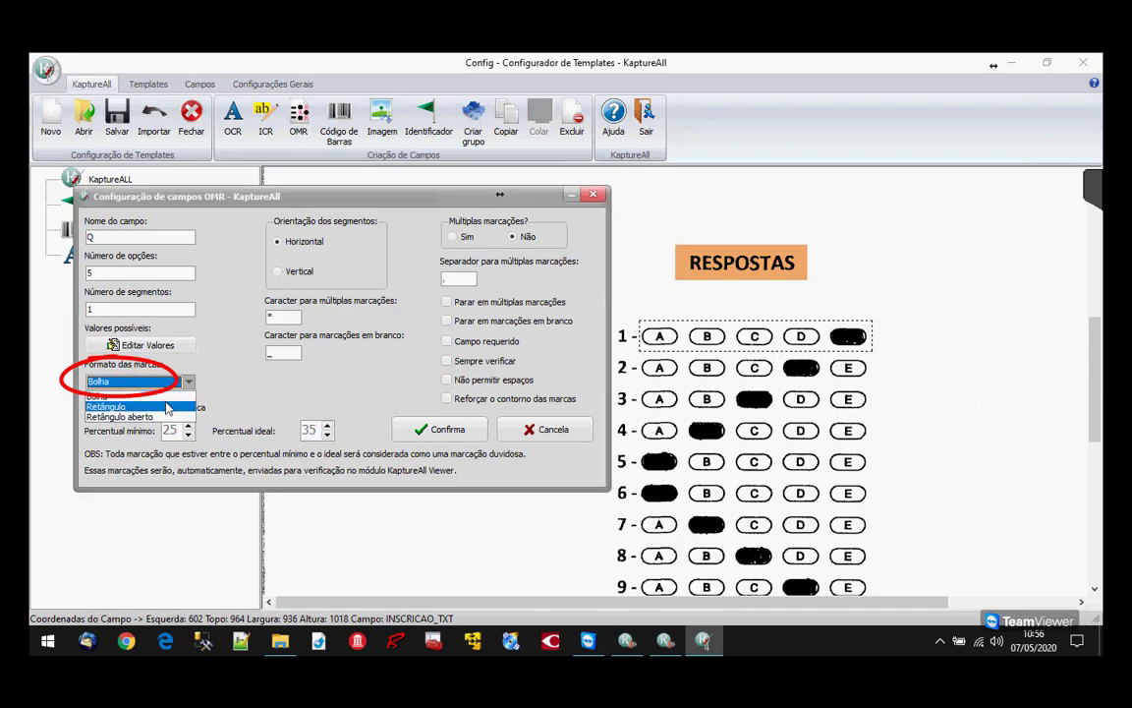
pyautogui.click(171, 398)
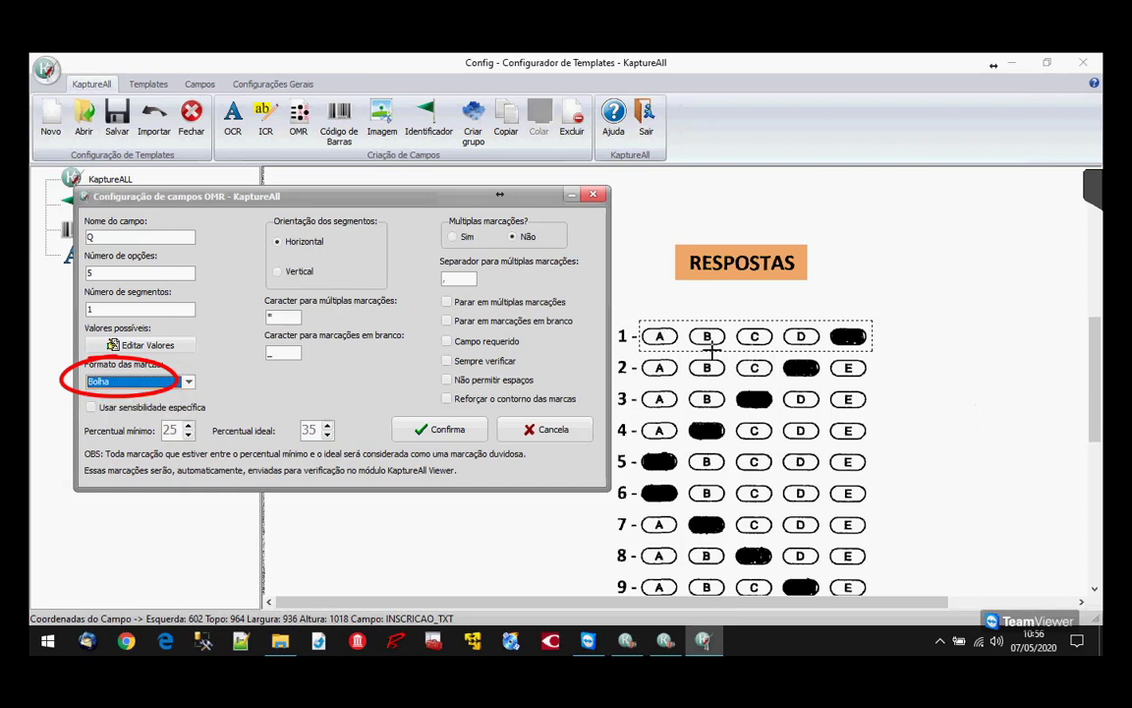
# Step: Try clearing the OMR field's character for blank marks
pyautogui.click(293, 316)
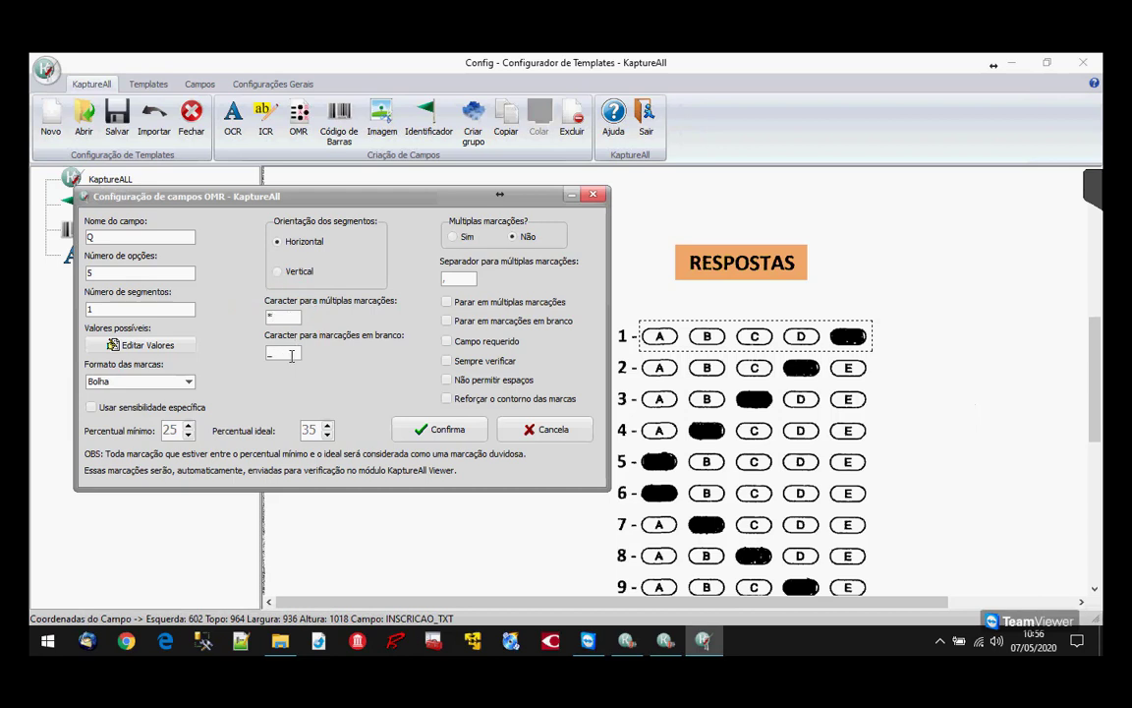
pyautogui.moveTo(291, 356); pyautogui.dragTo(237, 347)
pyautogui.press('BackSpace')
# Step: Keep multiple marks disallowed, enable stopping on multiple marks and on blank marks, and confirm the OMR field
pyautogui.click(513, 239)
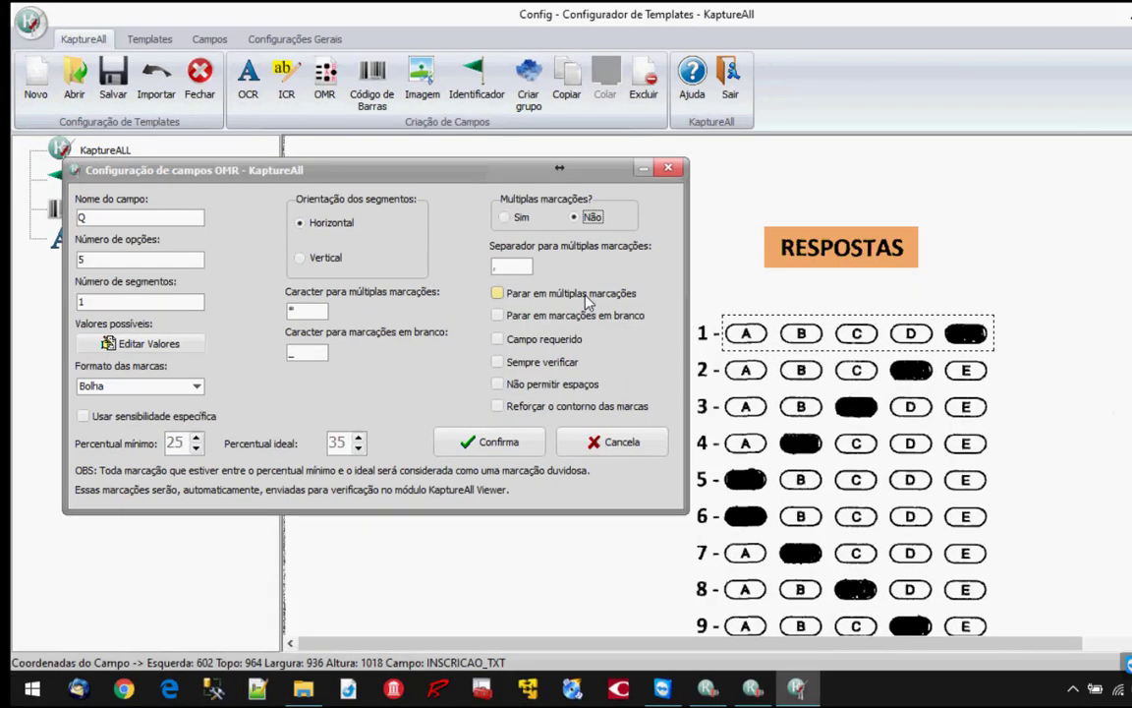
pyautogui.click(587, 298)
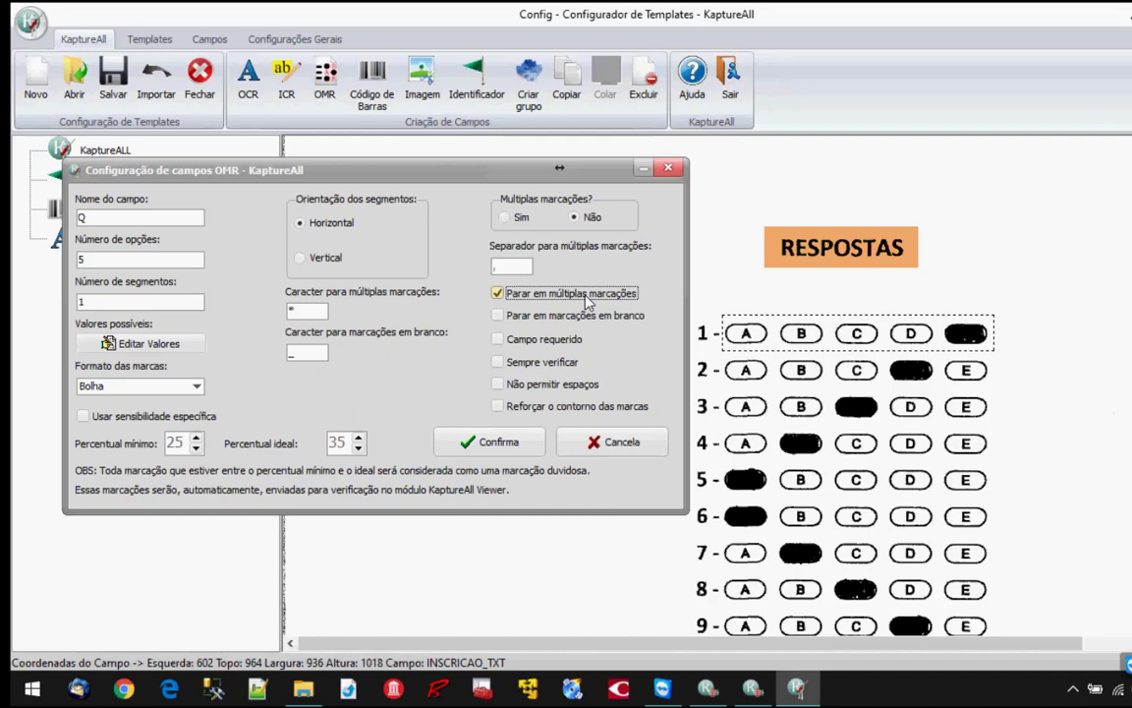
pyautogui.click(581, 316)
pyautogui.click(582, 315)
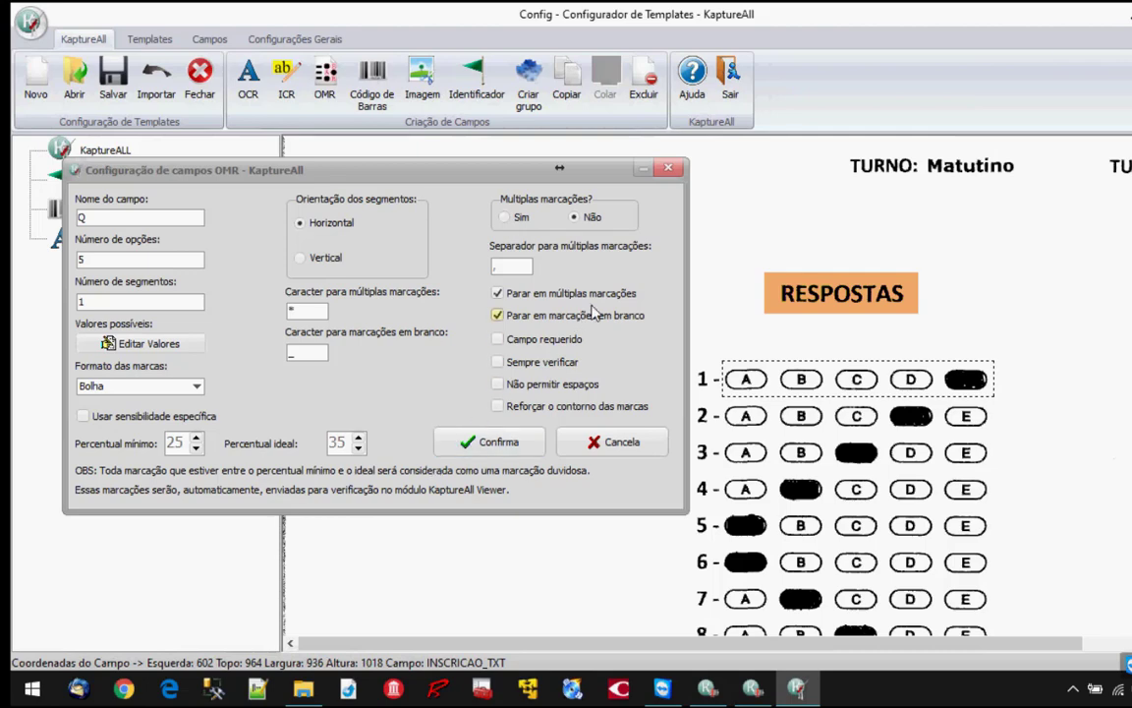
pyautogui.click(514, 443)
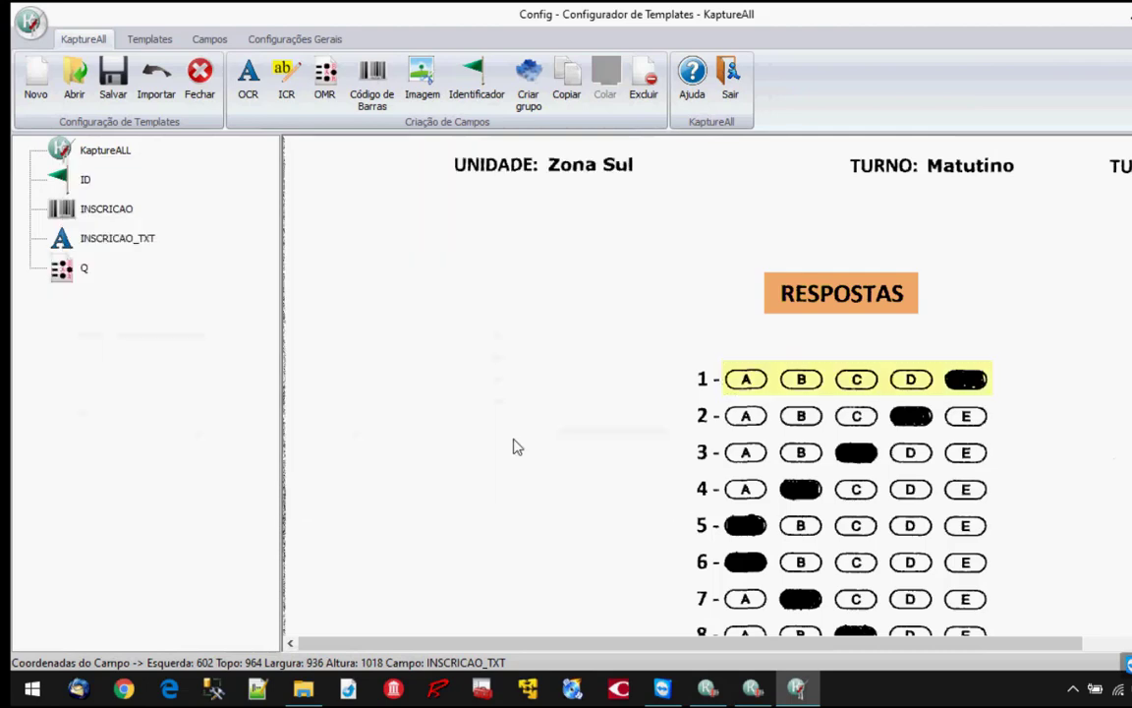
# Step: Move OMR field Q into the blank area between the RESPOSTAS heading and question 1, and copy the field
pyautogui.click(810, 379)
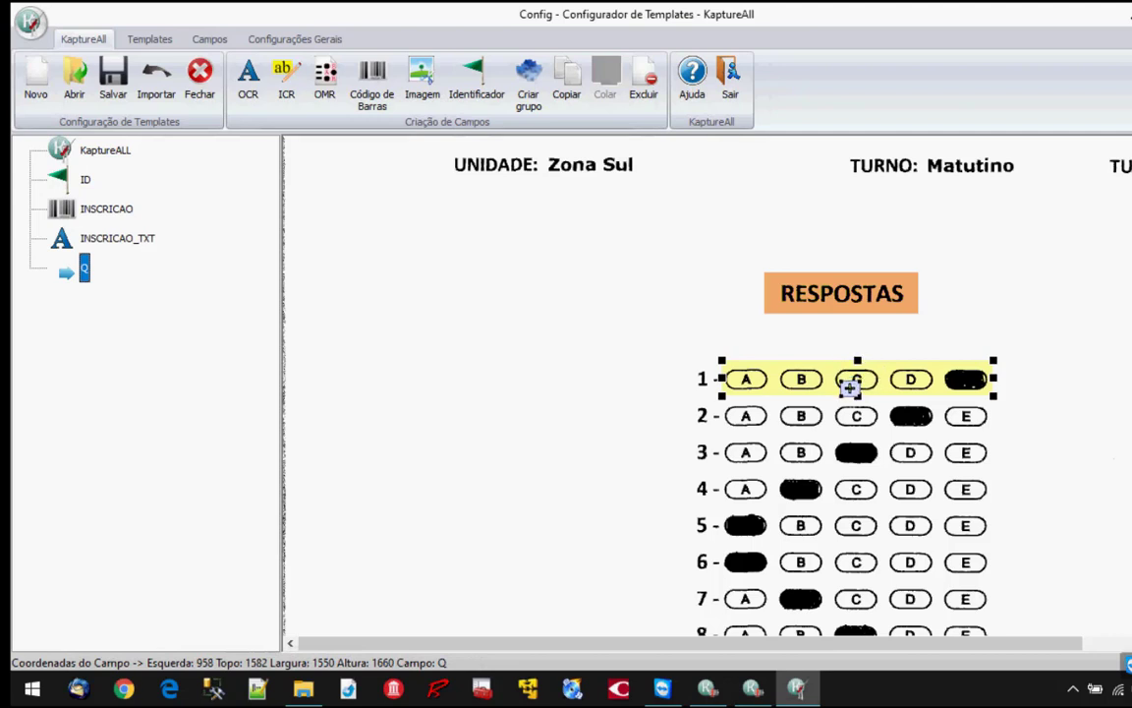
pyautogui.rightClick(1049, 305)
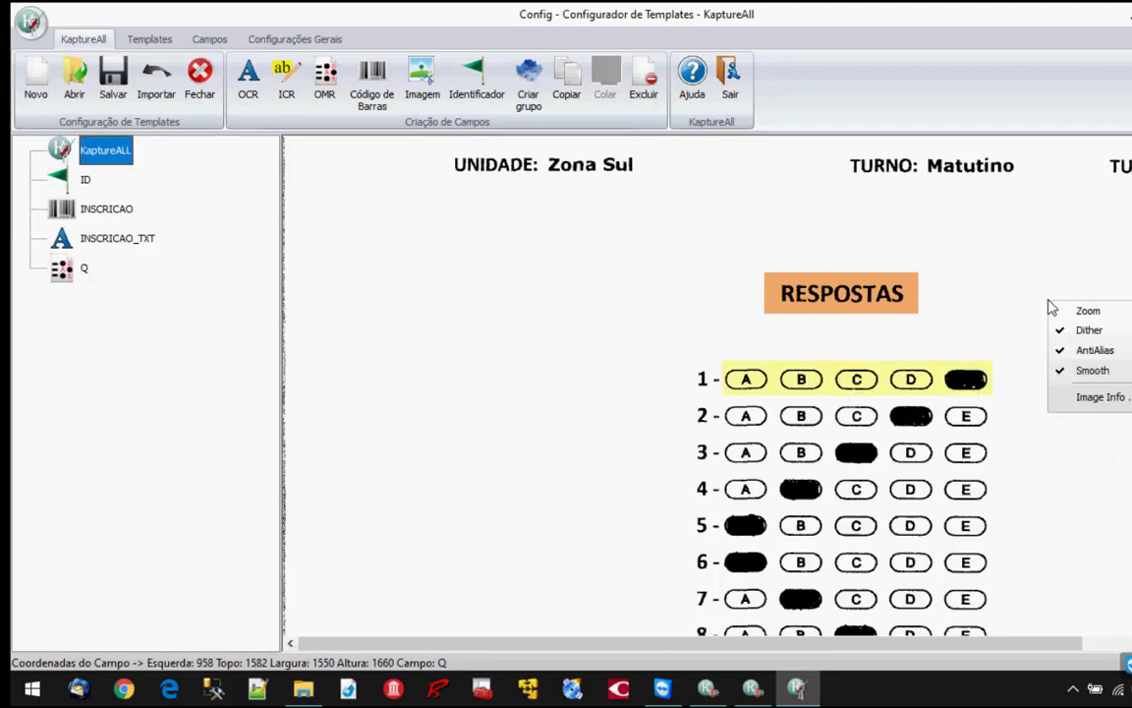
pyautogui.moveTo(1071, 311)
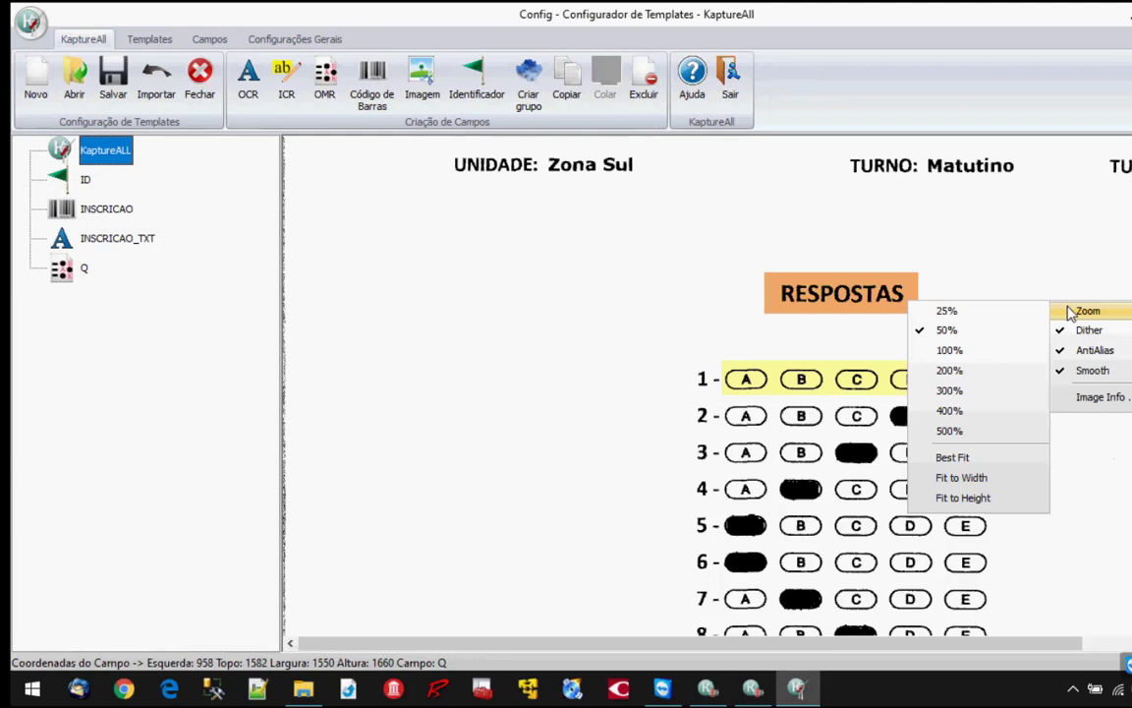
pyautogui.click(973, 351)
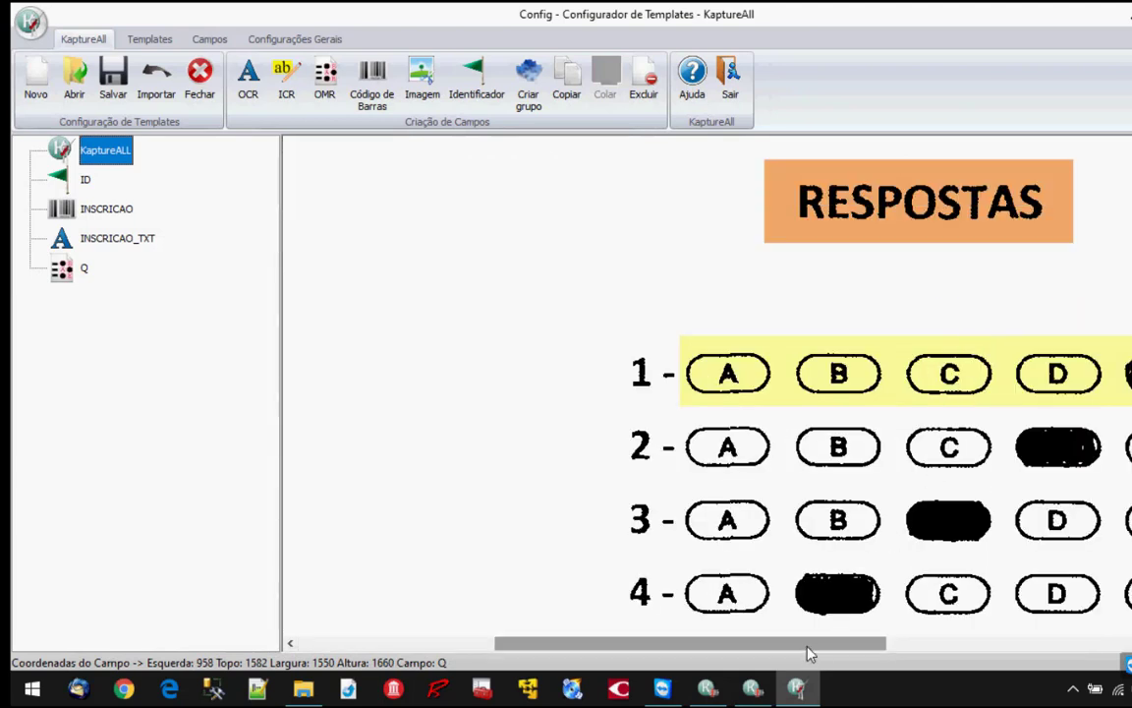
pyautogui.moveTo(809, 643); pyautogui.dragTo(905, 647)
pyautogui.click(690, 388)
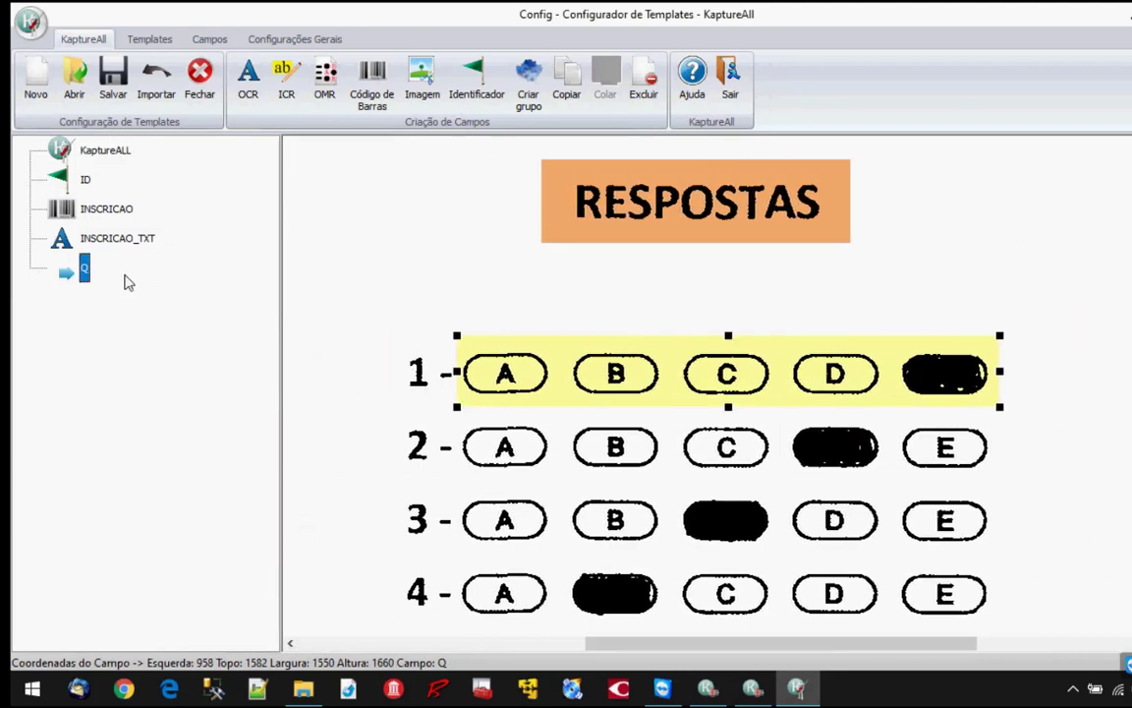
pyautogui.moveTo(615, 367); pyautogui.dragTo(587, 283)
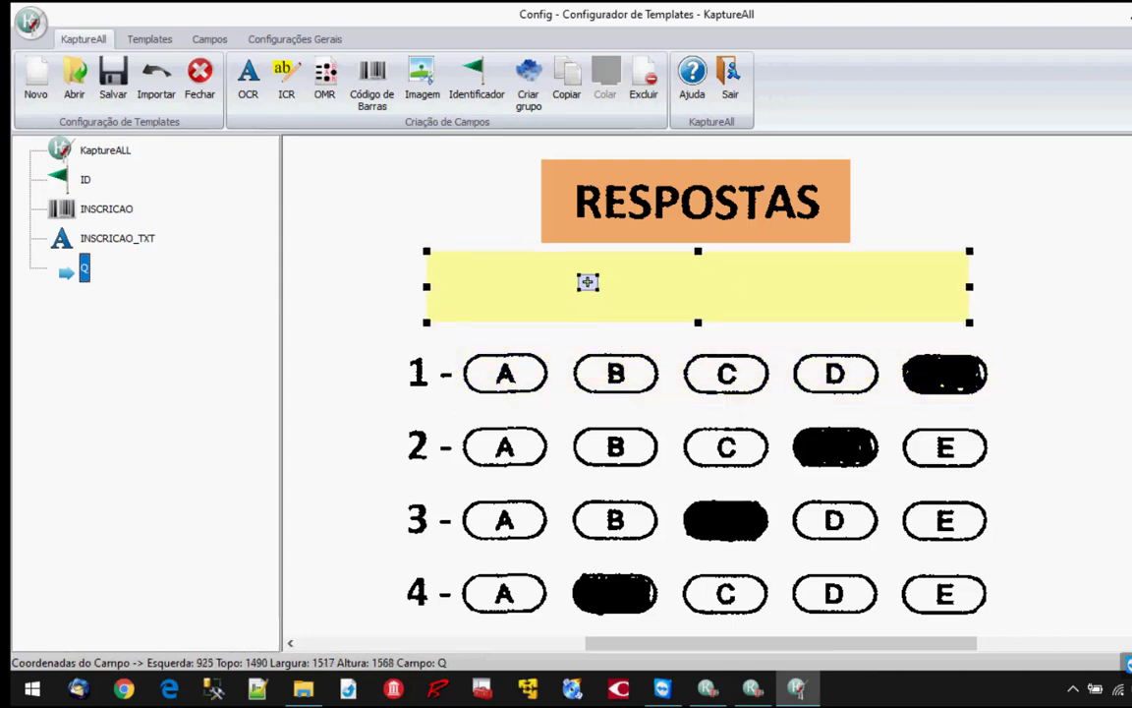
pyautogui.hotkey('ctrl', 'c')
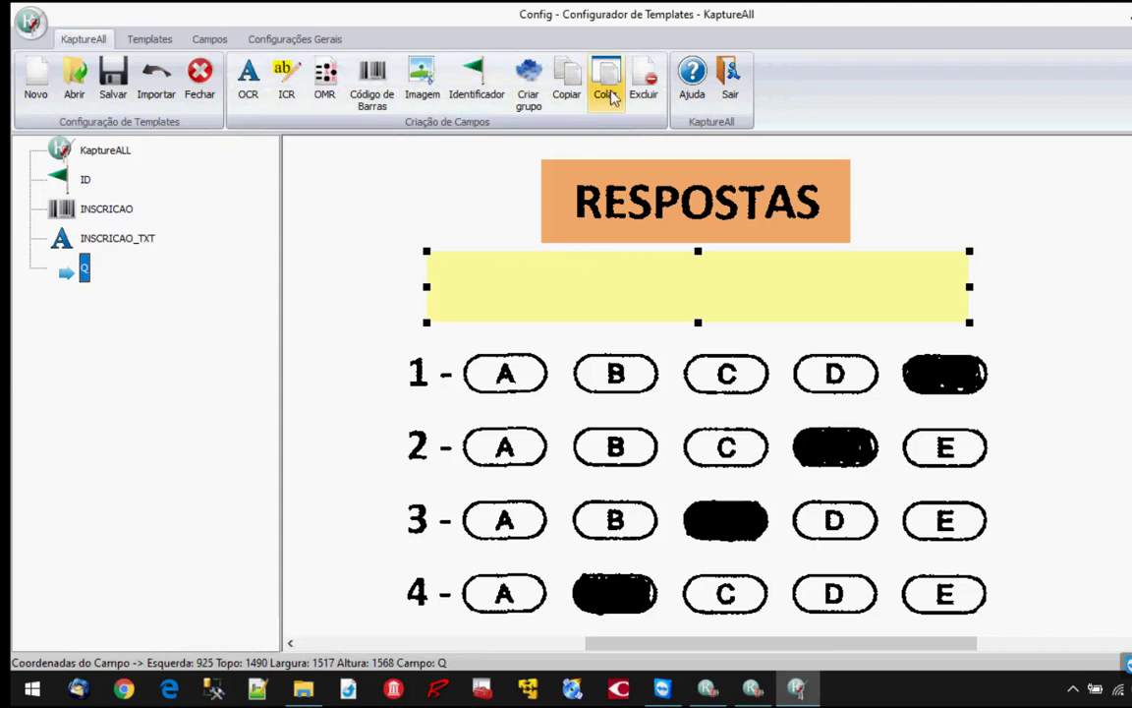
# Step: Paste copies of OMR field Q over the answer rows of questions 1 and 2, aligning each with its bubbles
pyautogui.click(455, 341)
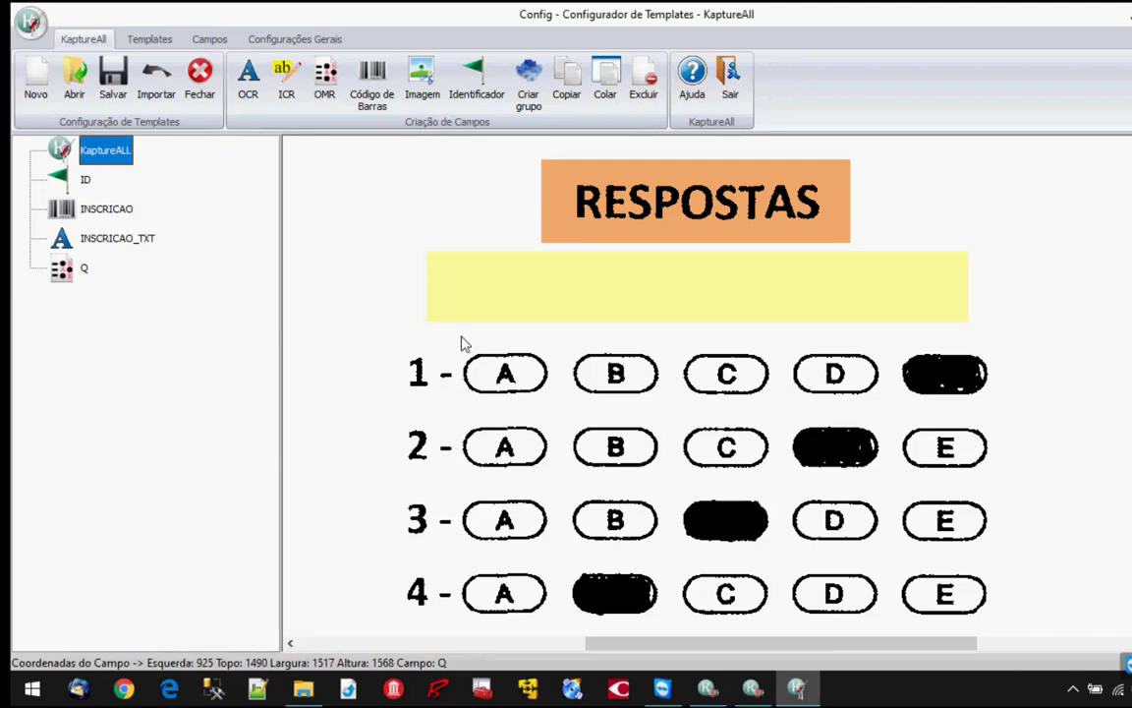
pyautogui.hotkey('ctrl', 'v')
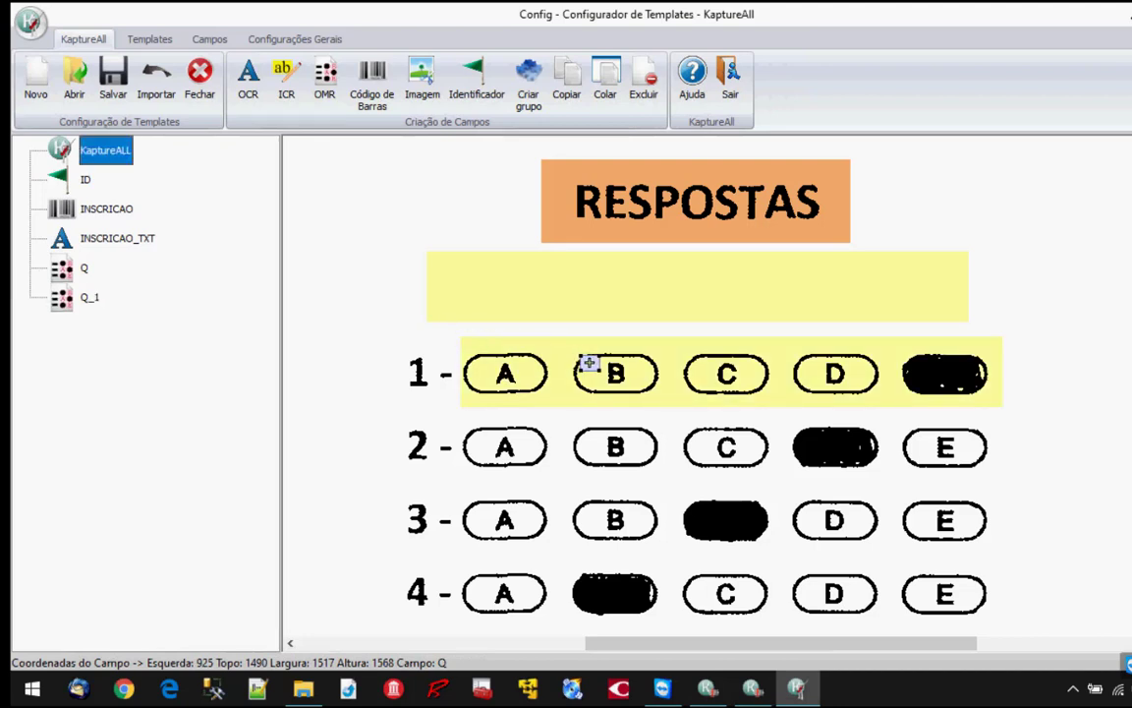
pyautogui.moveTo(601, 365); pyautogui.dragTo(597, 366)
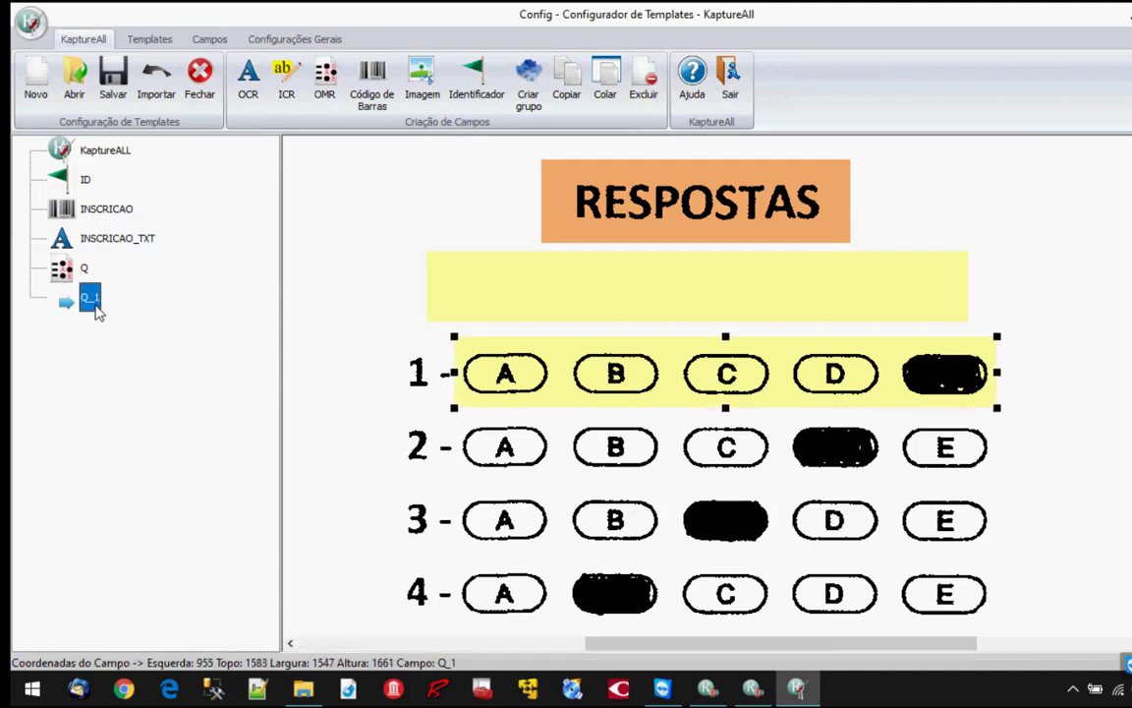
pyautogui.click(472, 437)
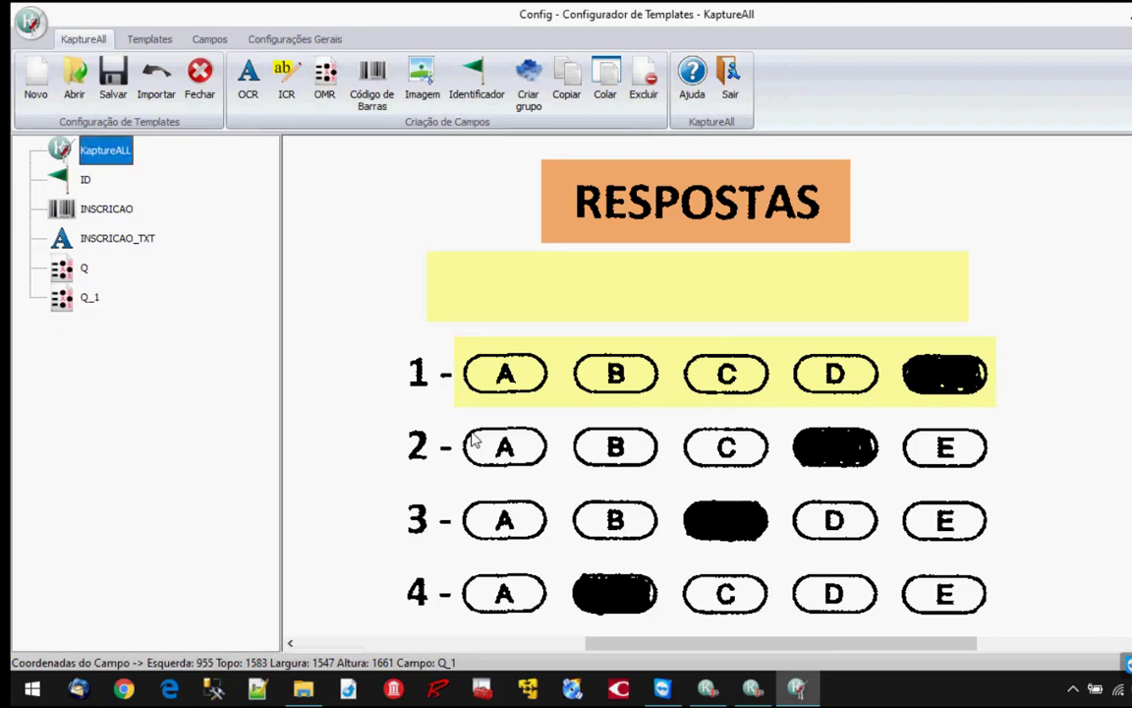
pyautogui.hotkey('ctrl', 'v')
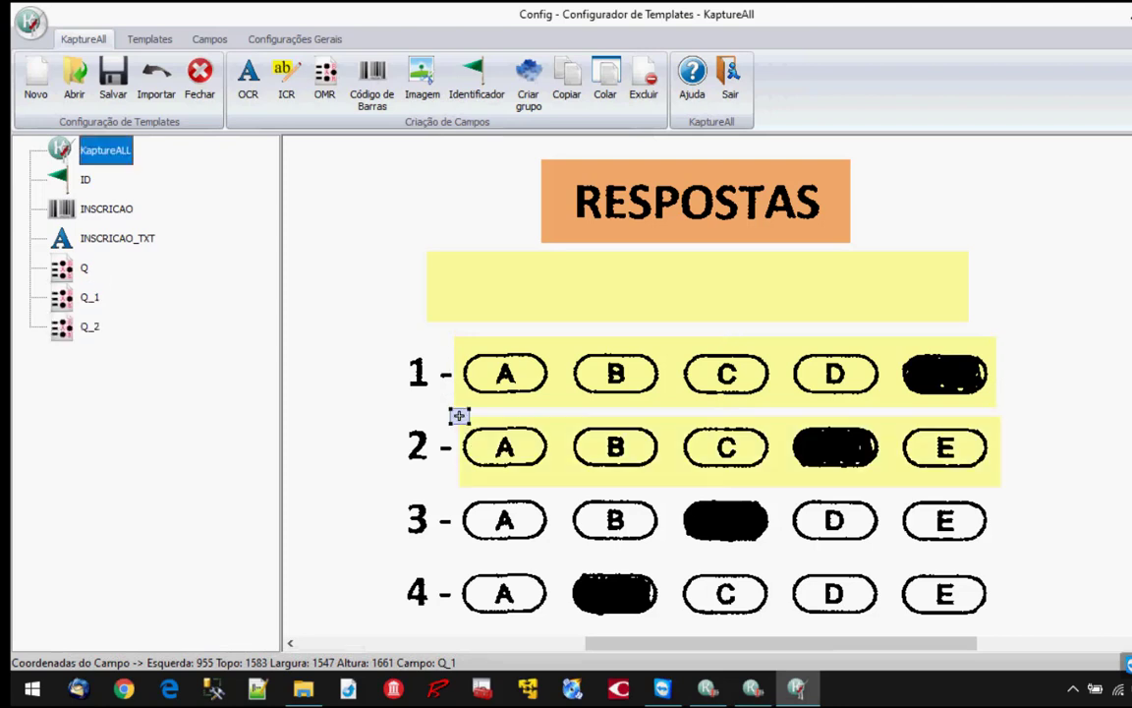
pyautogui.click(546, 444)
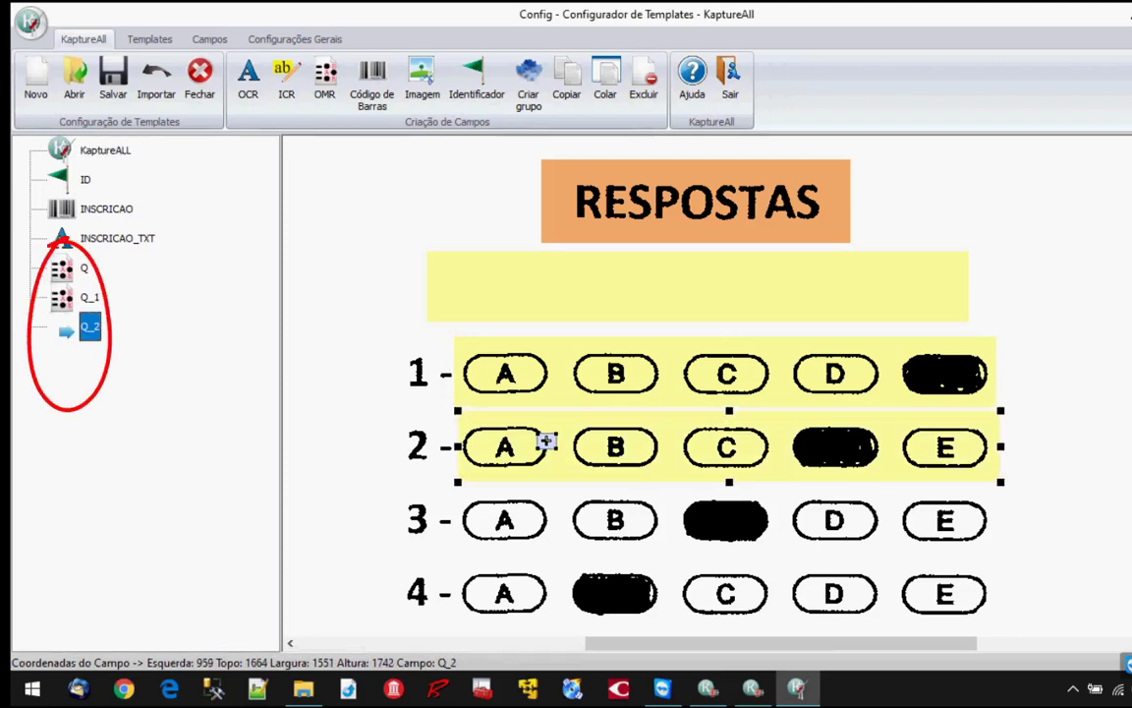
# Step: Paste two more copies of the OMR field over the answer rows of questions 3 and 4 and align them
pyautogui.hotkey('ctrl', 'v')
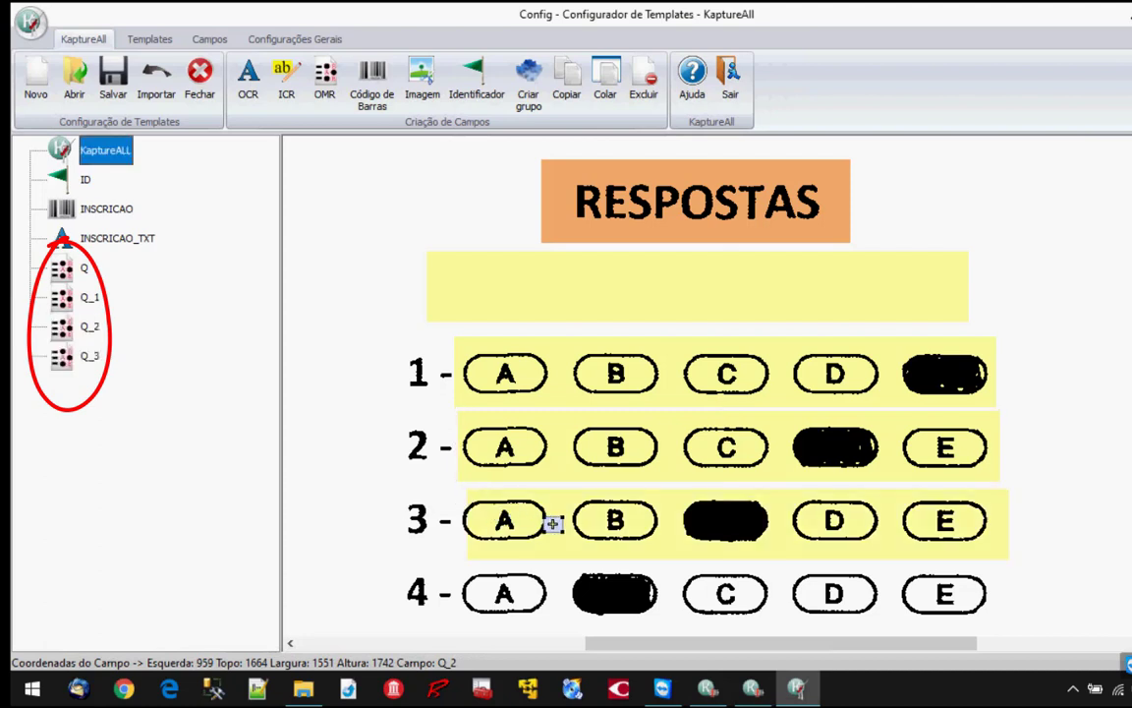
pyautogui.click(553, 524)
pyautogui.hotkey('ctrl', 'v')
pyautogui.click(576, 594)
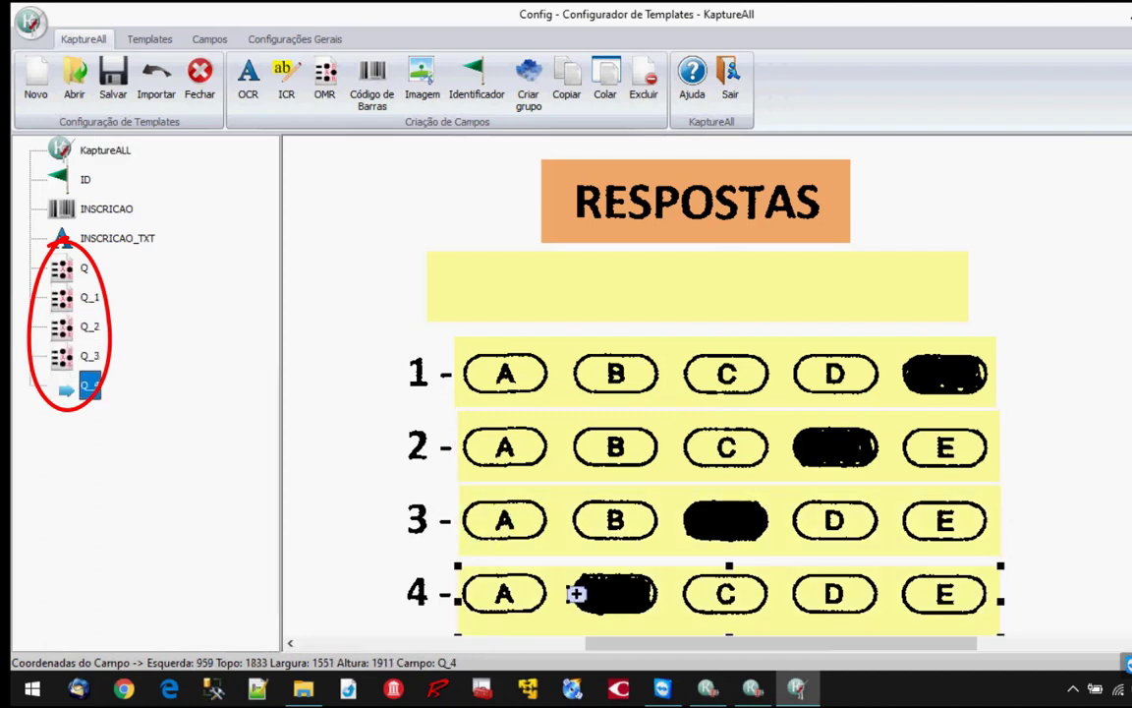
pyautogui.moveTo(576, 594); pyautogui.dragTo(574, 587)
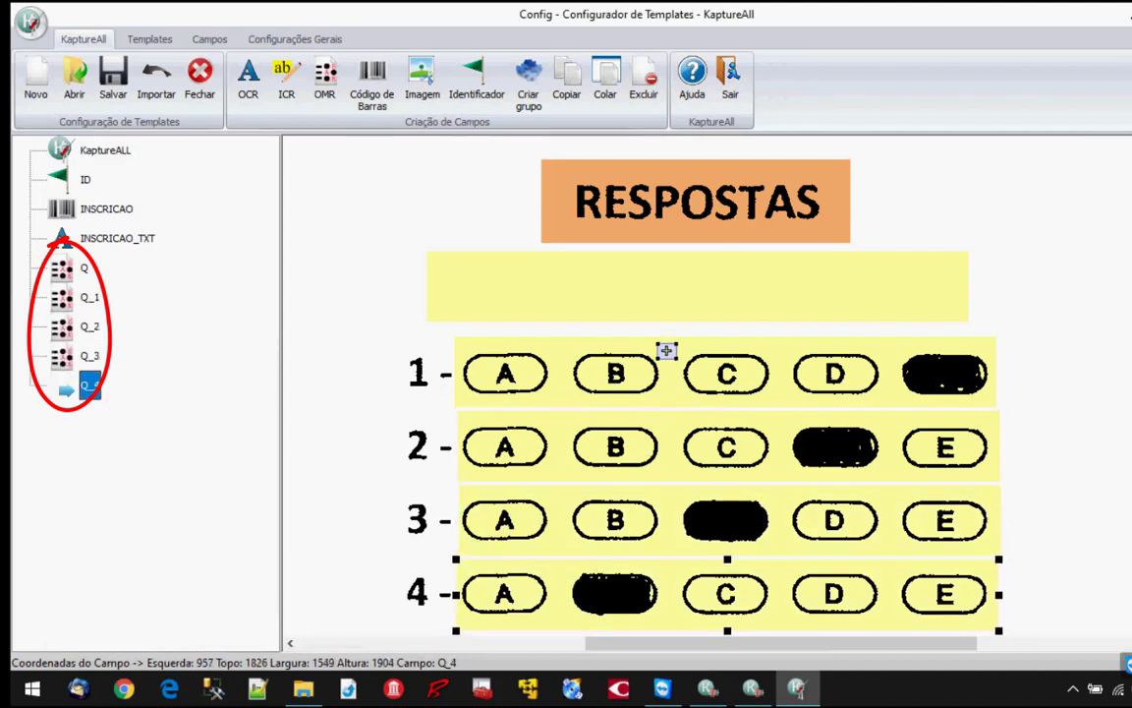
# Step: Delete the original OMR field Q above question 1
pyautogui.click(611, 283)
pyautogui.press('Delete')
pyautogui.press('Return')
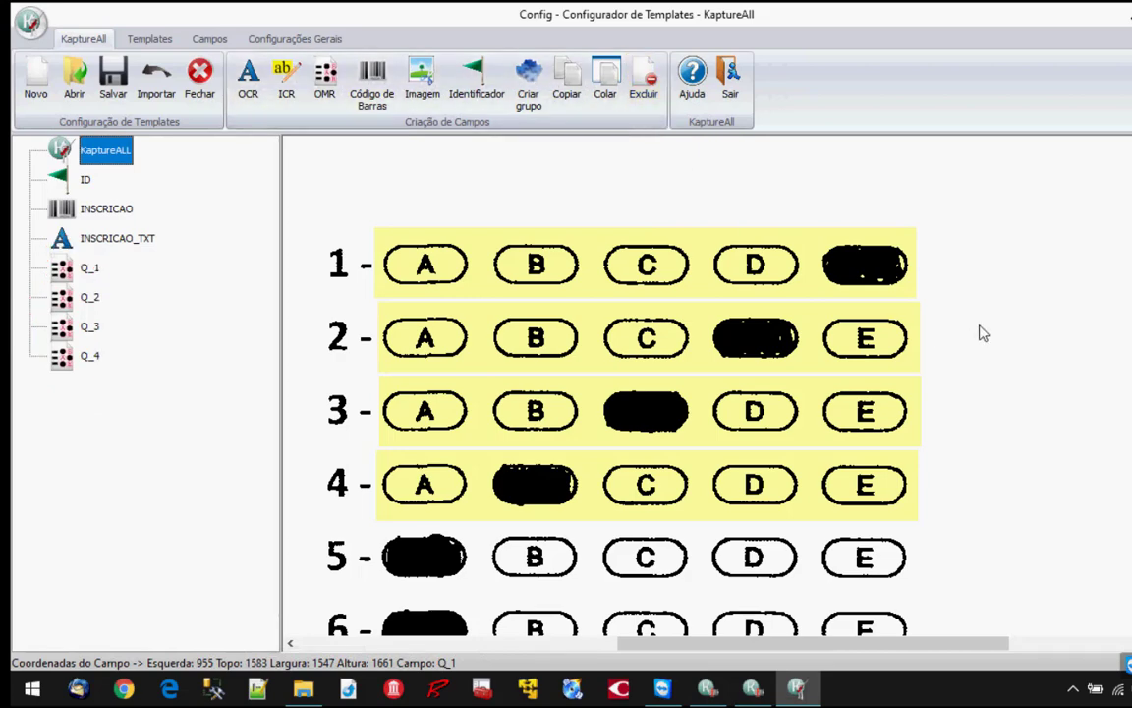
# Step: Draw a new OMR field enclosing all the answer bubbles of questions 5 to 9
pyautogui.scroll(-1, 983, 334)
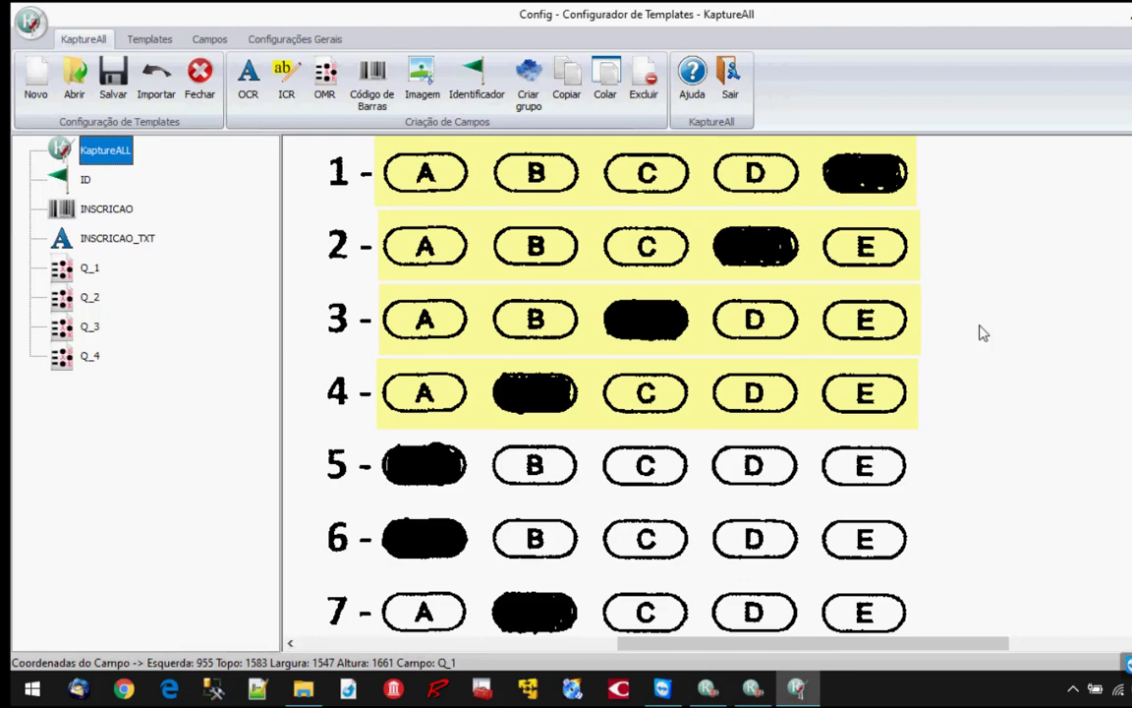
pyautogui.scroll(-1, 982, 334)
pyautogui.scroll(-1, 982, 334)
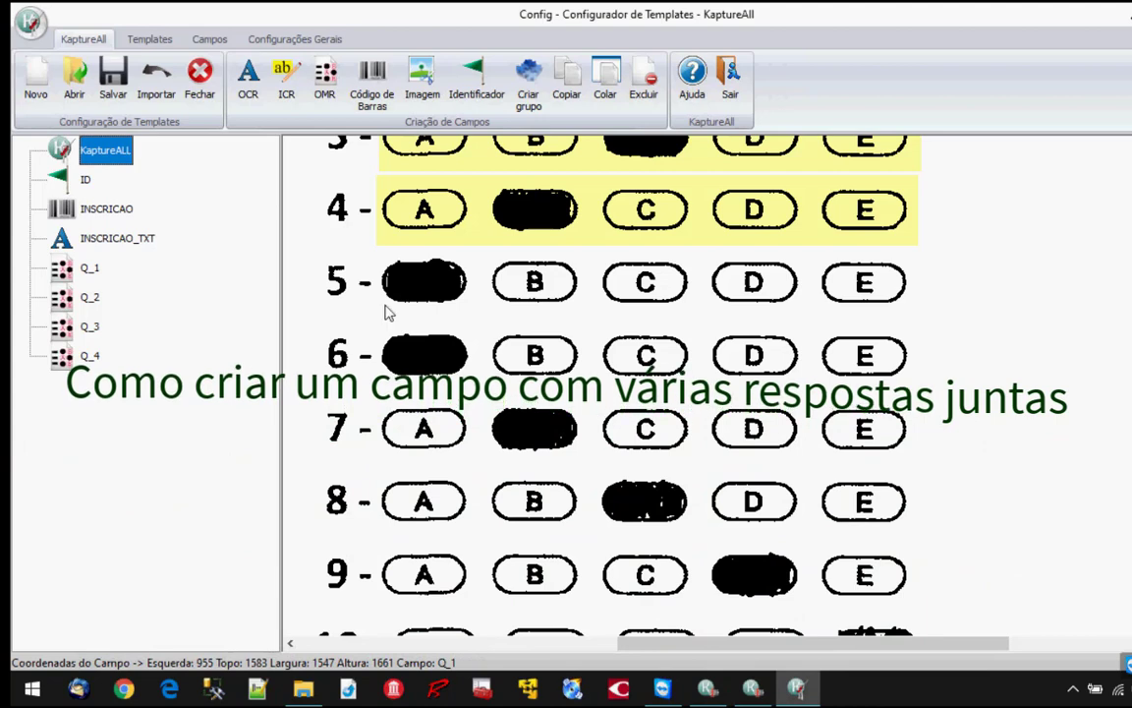
pyautogui.scroll(-1, 1004, 416)
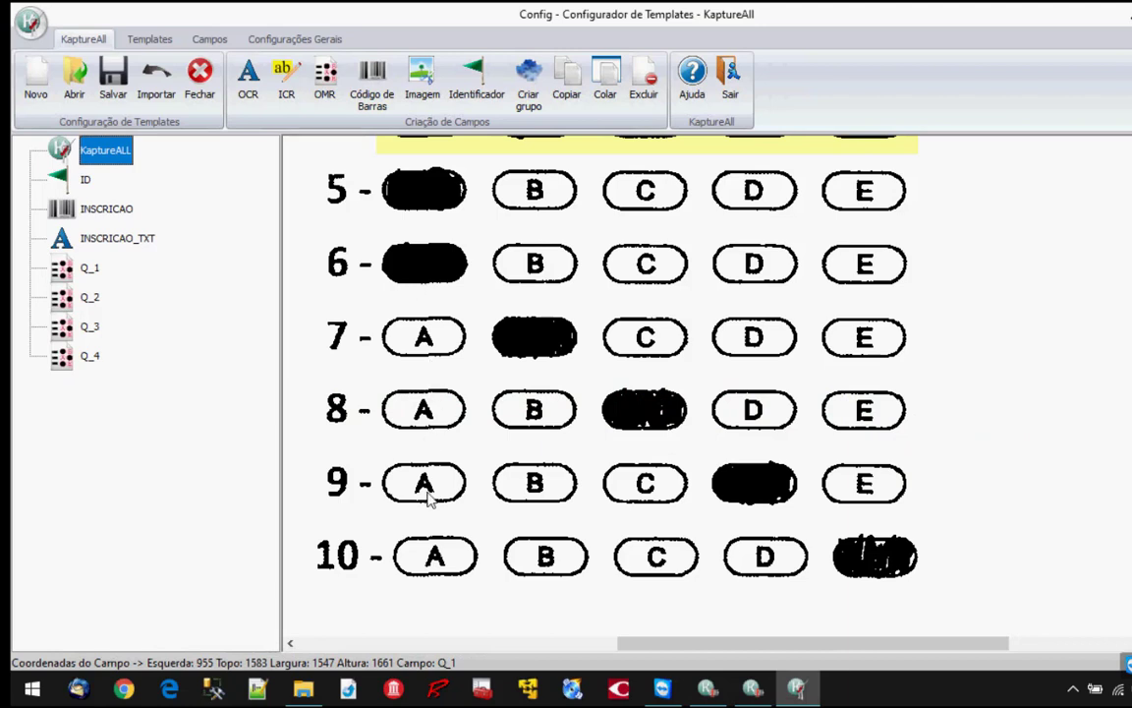
pyautogui.click(324, 78)
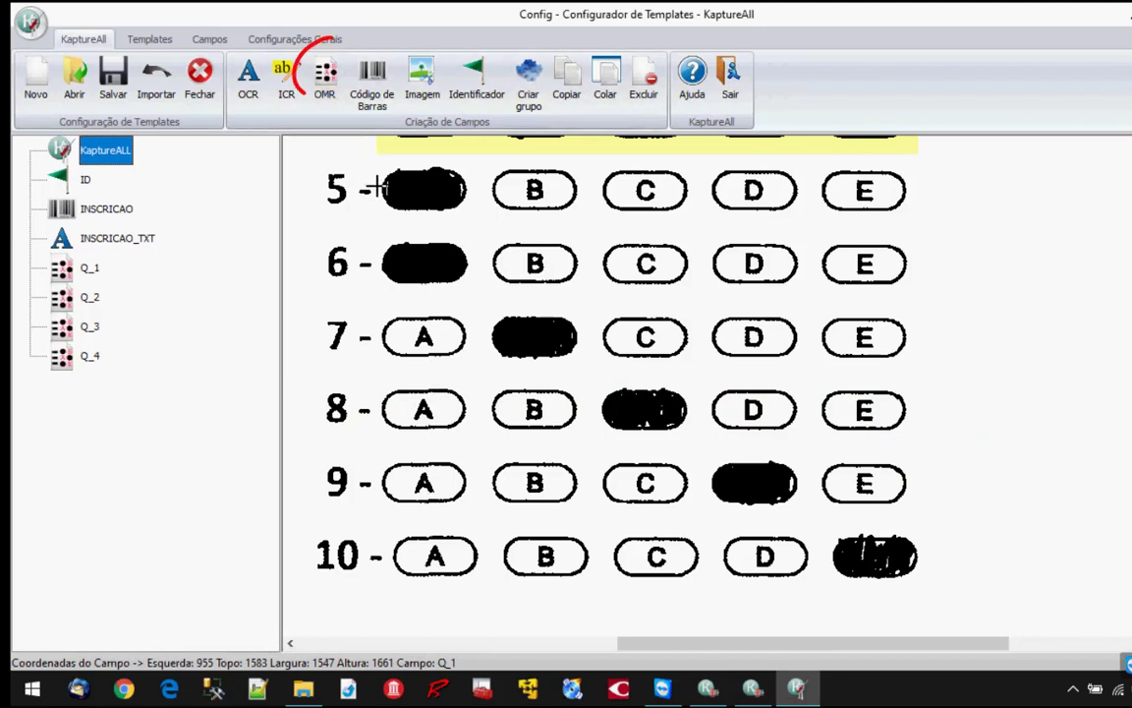
pyautogui.moveTo(378, 160); pyautogui.dragTo(914, 508)
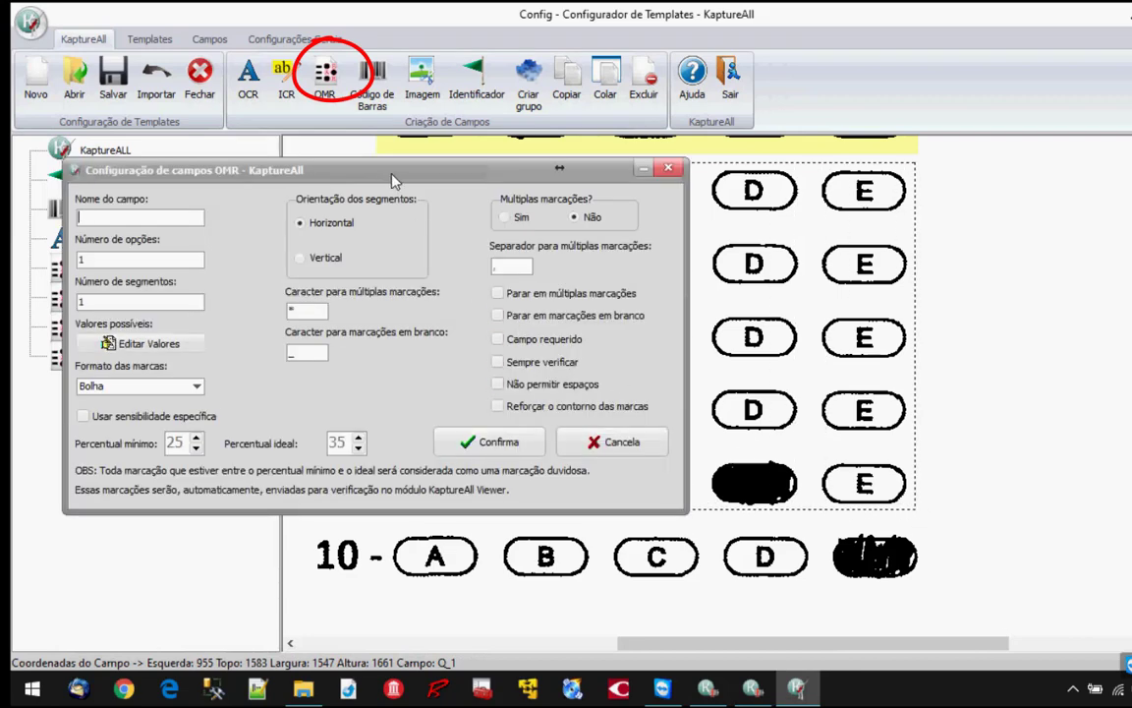
# Step: Name the OMR field Q05A09 and set it to 5 options and 5 segments
pyautogui.moveTo(383, 178); pyautogui.dragTo(739, 269)
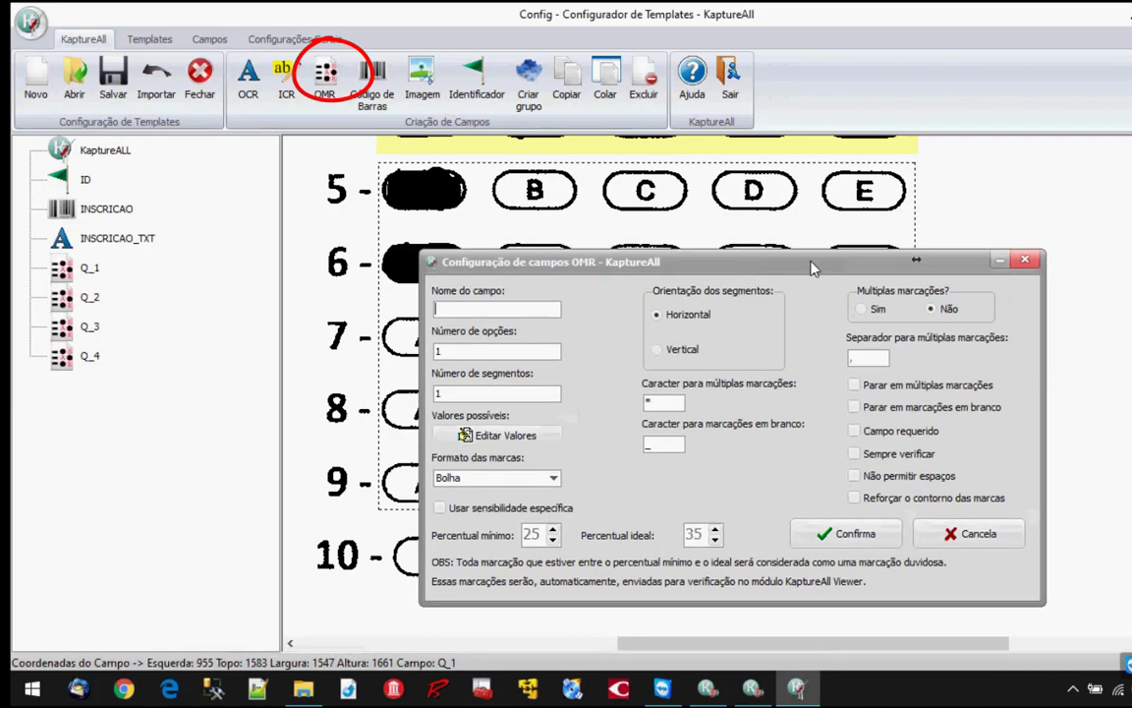
pyautogui.scroll(-2, 708, 385)
pyautogui.scroll(2, 707, 385)
pyautogui.write('05A09')
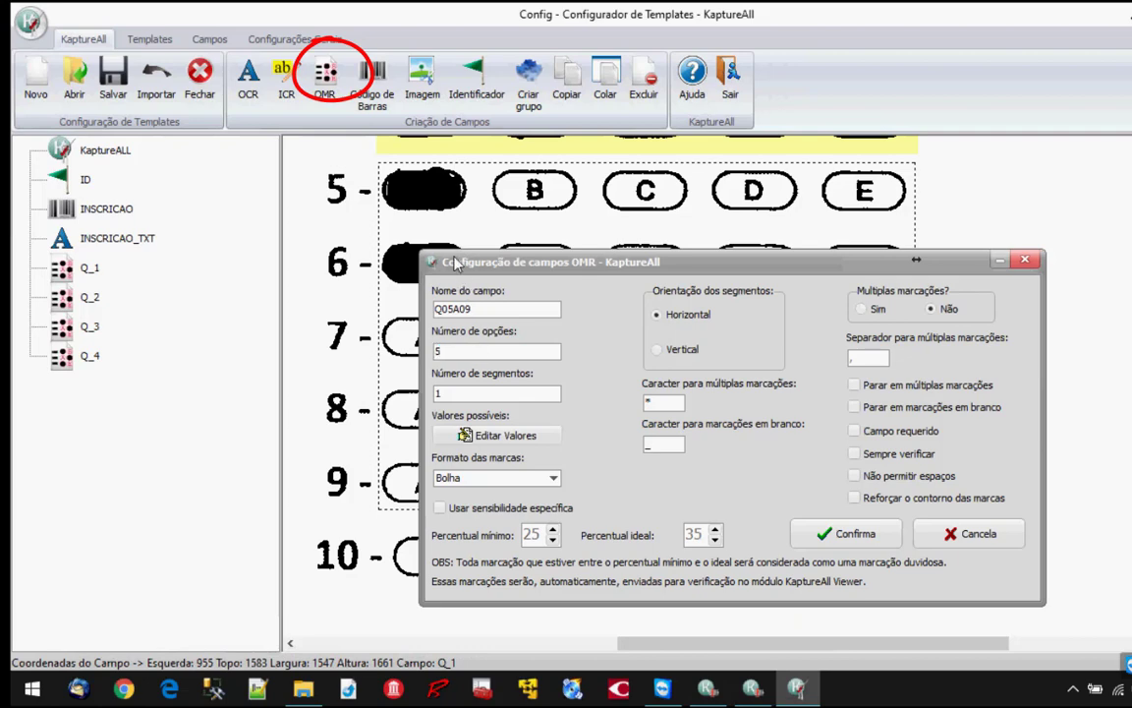
pyautogui.click(465, 352)
pyautogui.press('Tab')
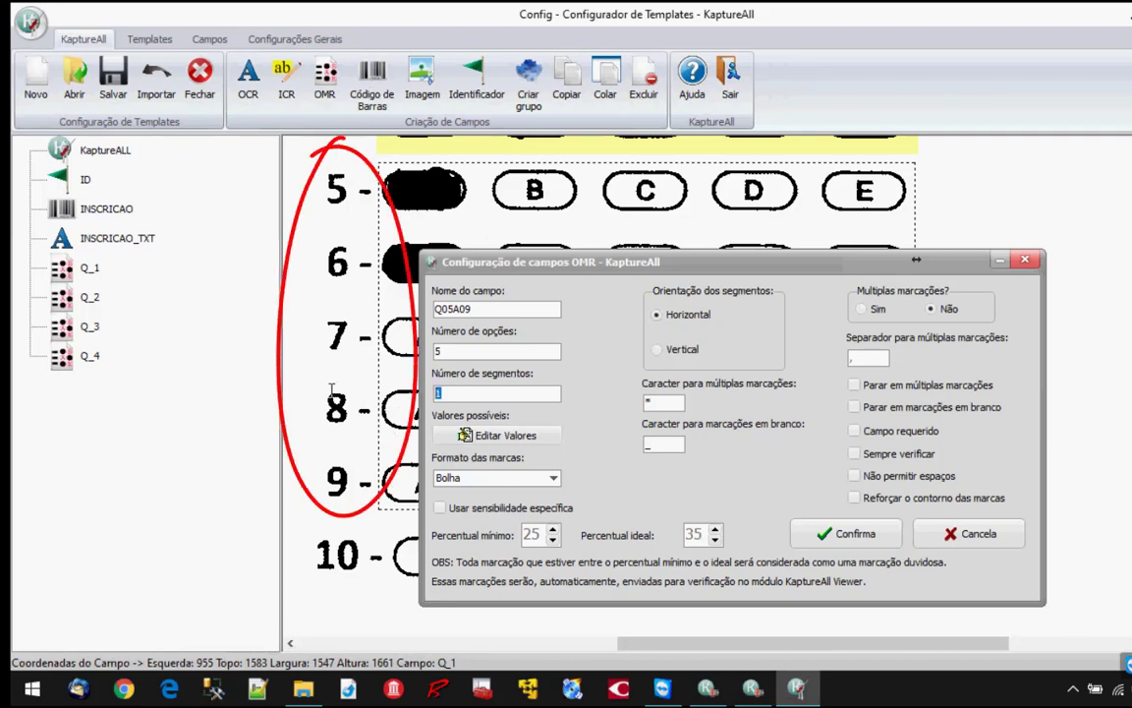
pyautogui.write('5')
# Step: Enter A, B, C, D and E as the possible values of Marca 1 to Marca 5 for Segmento 1
pyautogui.click(482, 439)
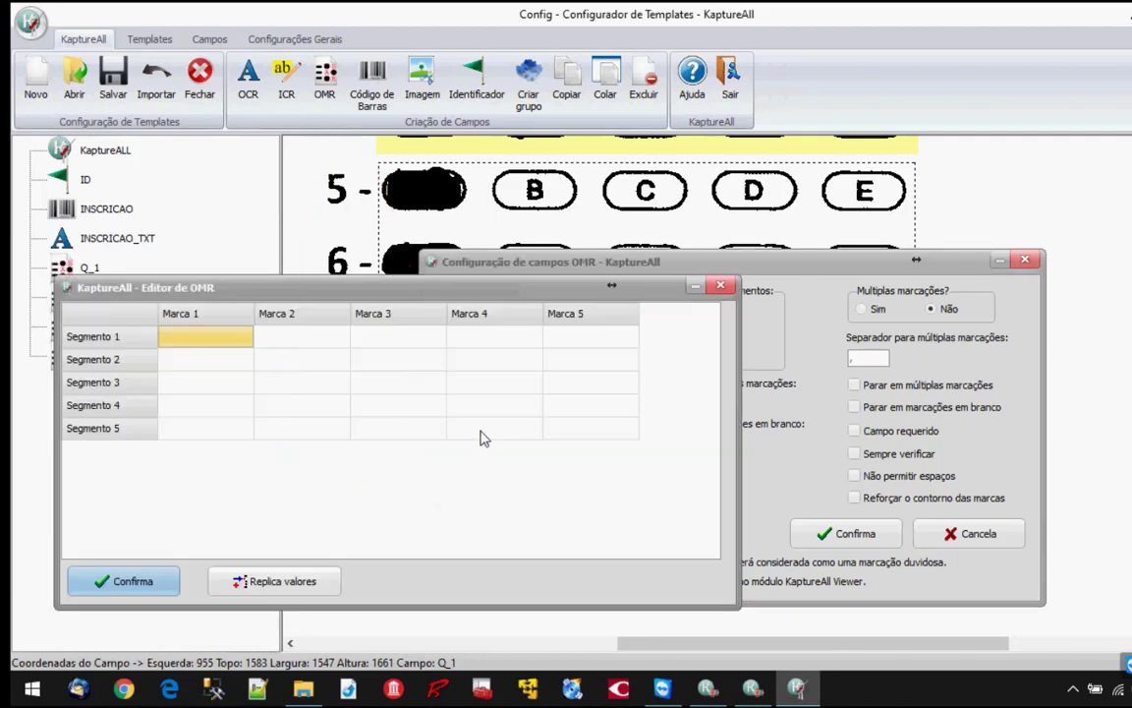
pyautogui.click(226, 335)
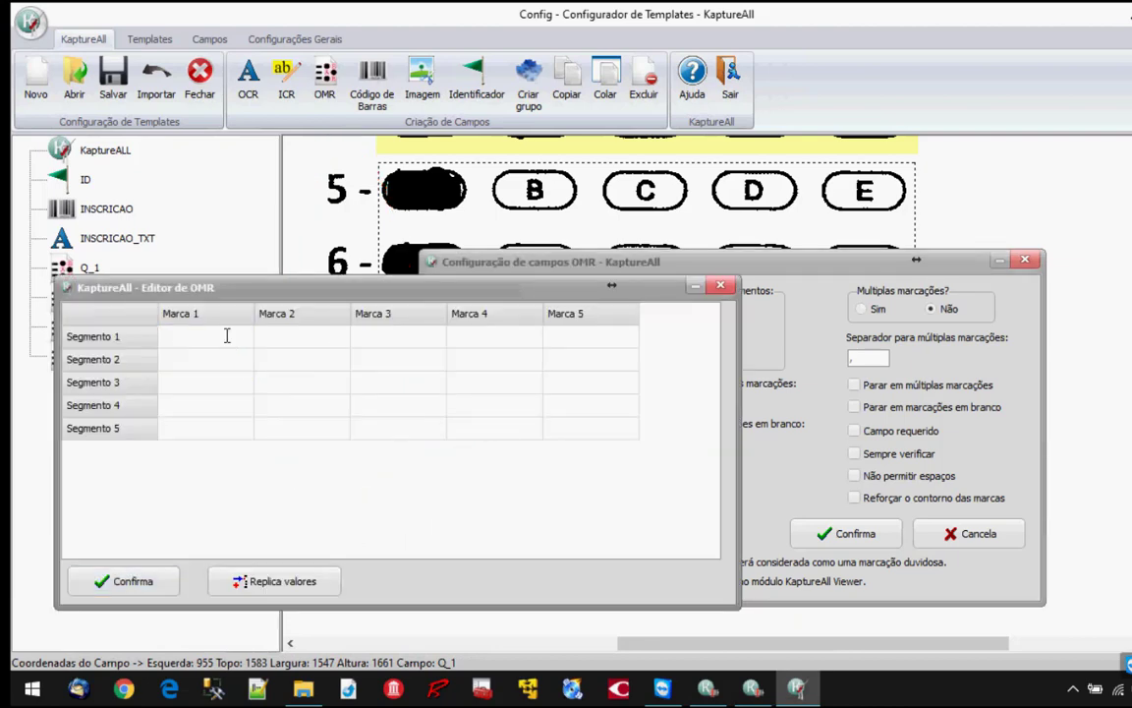
pyautogui.write('A')
pyautogui.click(316, 344)
pyautogui.write('B')
pyautogui.click(392, 339)
pyautogui.write('C')
pyautogui.click(511, 339)
pyautogui.write('D')
pyautogui.click(597, 337)
pyautogui.write('E')
# Step: Replicate the values of Segmento 1 to all the other segments and confirm the possible values
pyautogui.click(231, 336)
pyautogui.click(293, 582)
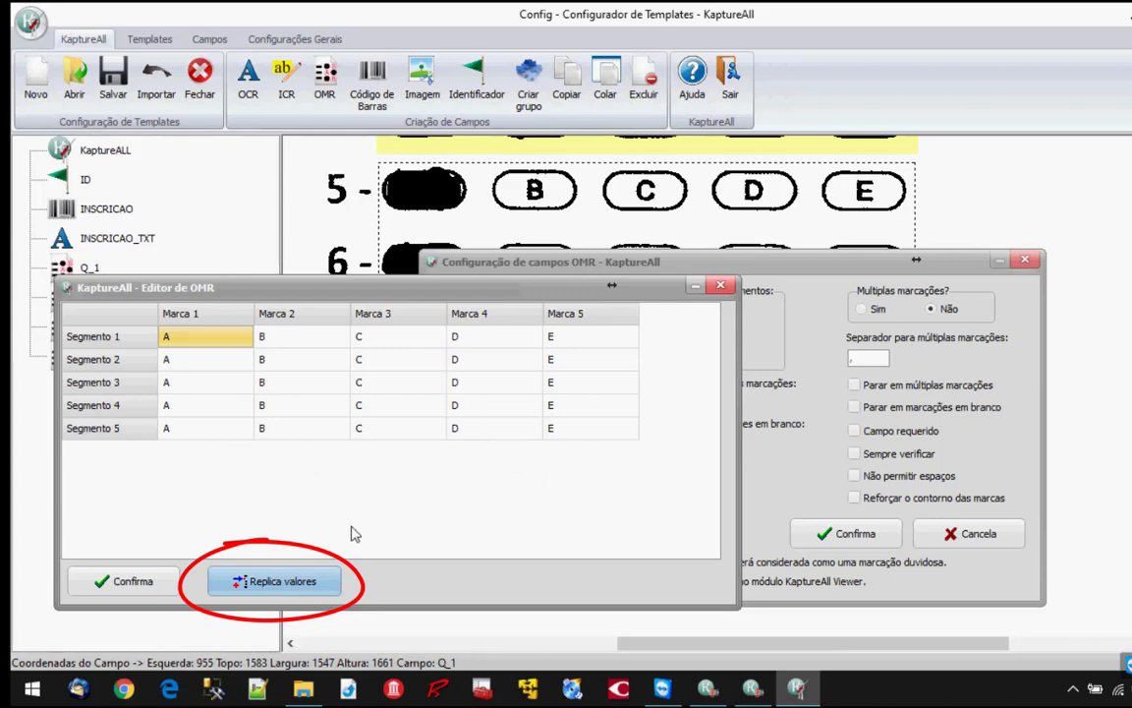
pyautogui.click(165, 580)
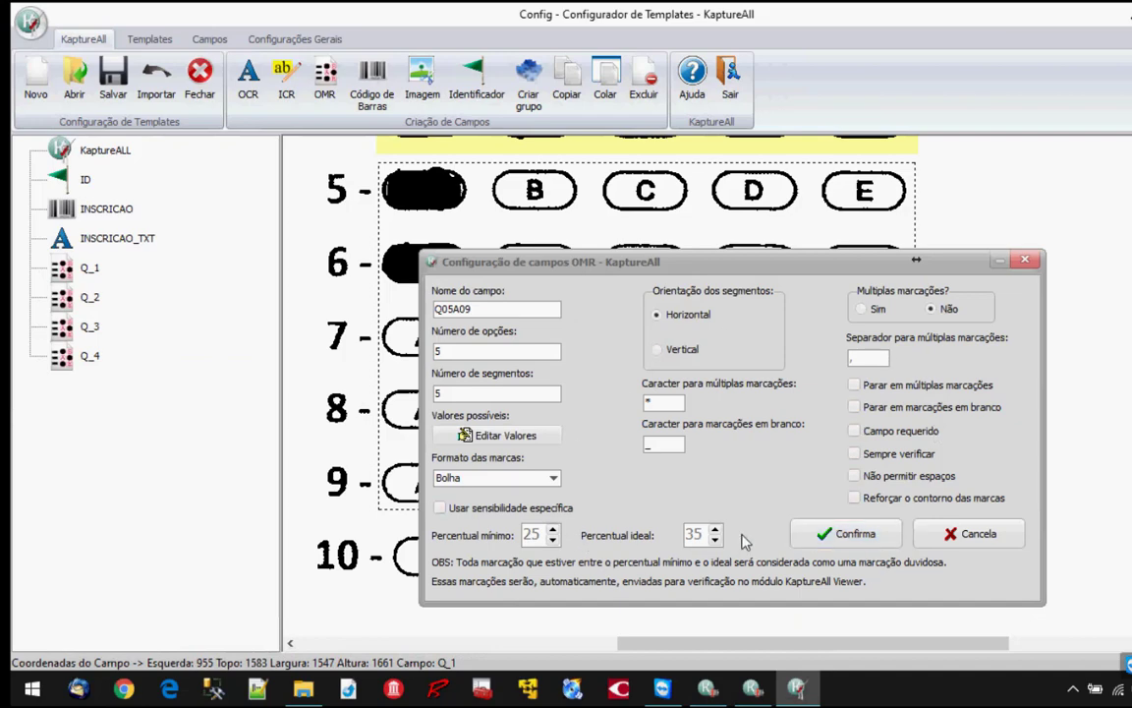
# Step: Enable stopping on multiple marks and on blank marks for Q05A09, and confirm the OMR field
pyautogui.click(855, 386)
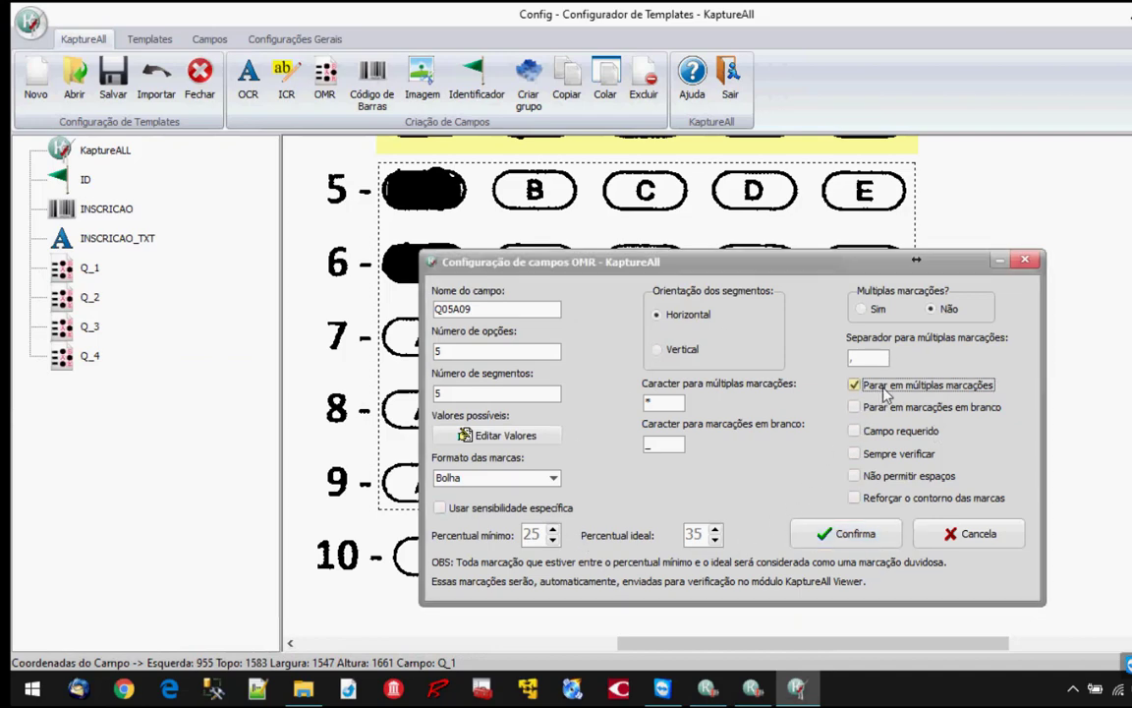
pyautogui.click(877, 409)
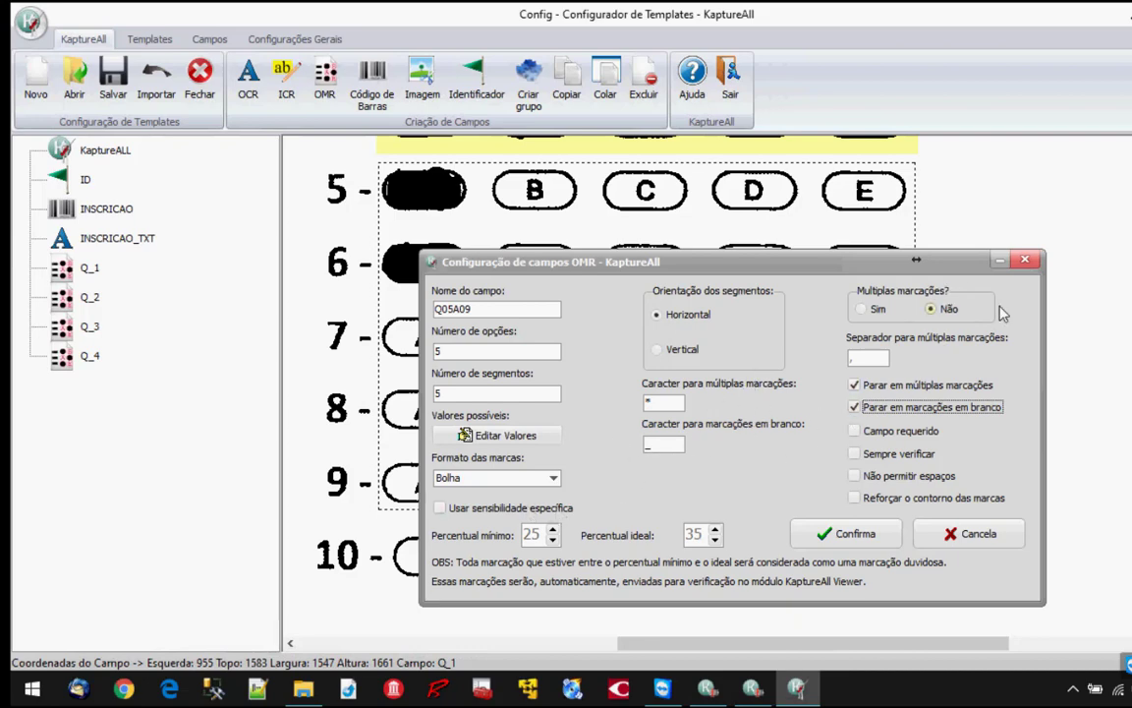
pyautogui.click(853, 536)
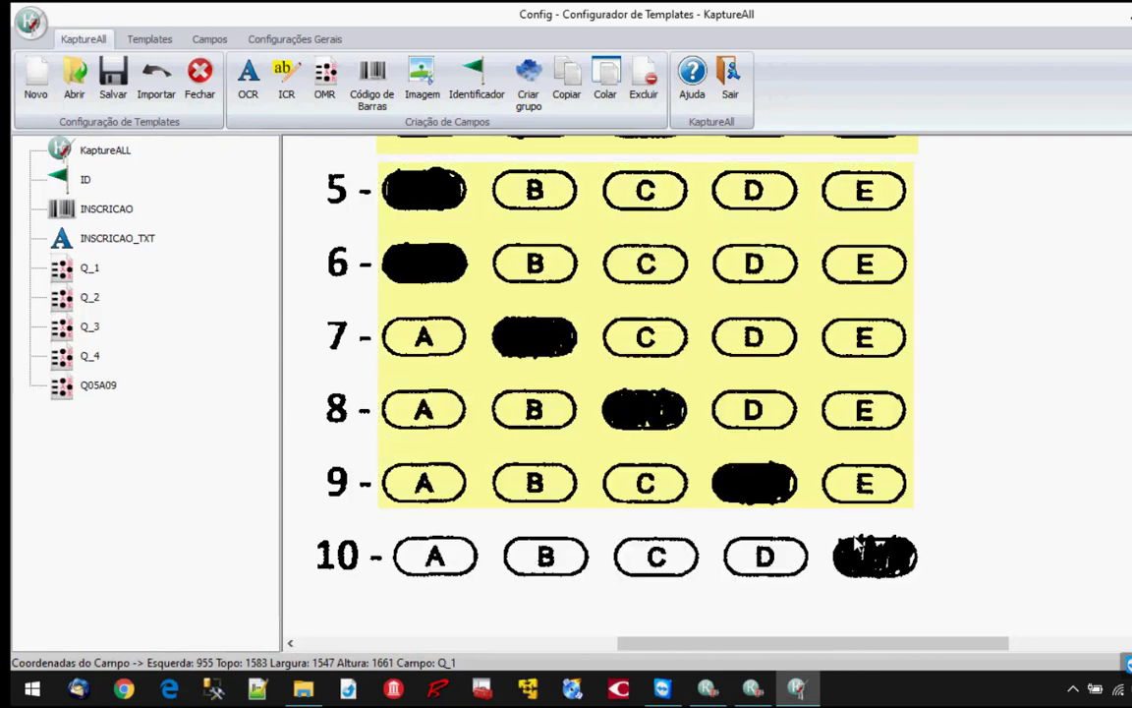
pyautogui.click(750, 352)
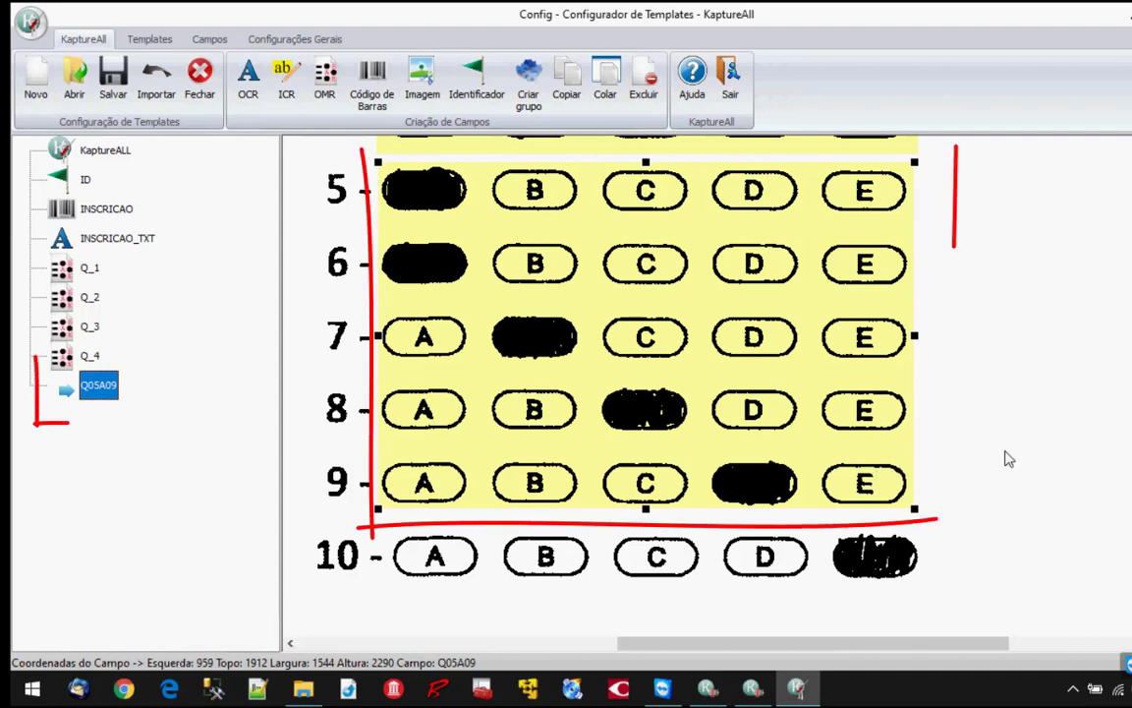
# Step: Save the template under the name TREINA0705
pyautogui.click(113, 81)
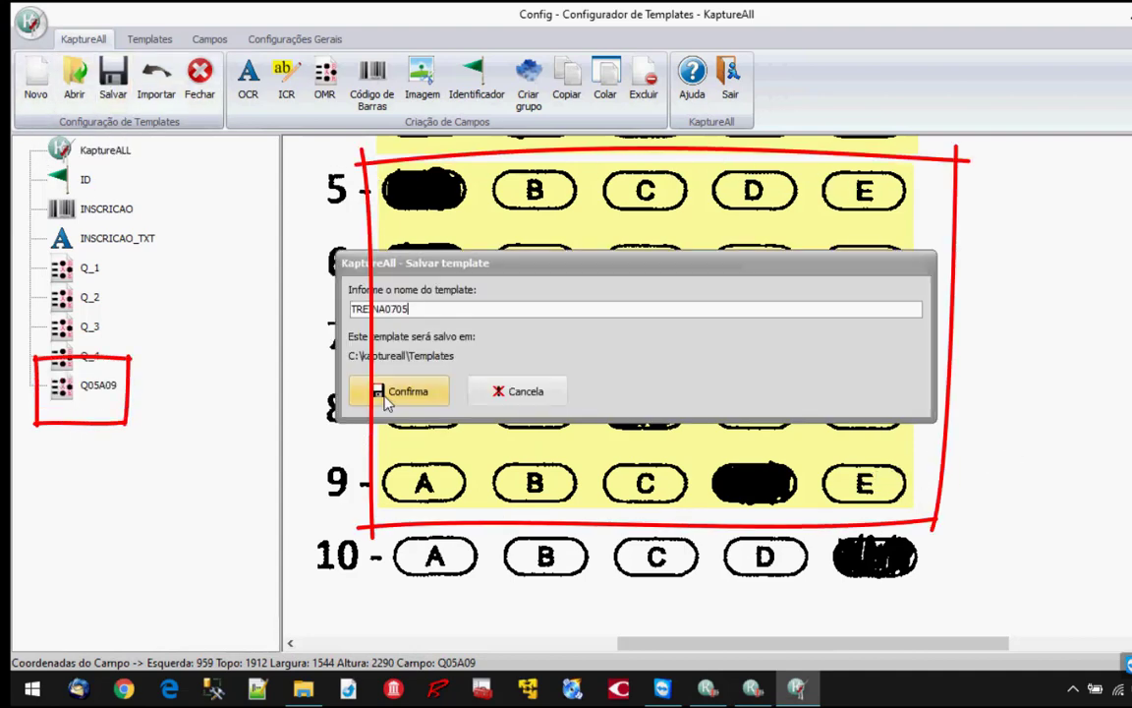
pyautogui.click(401, 391)
pyautogui.click(682, 404)
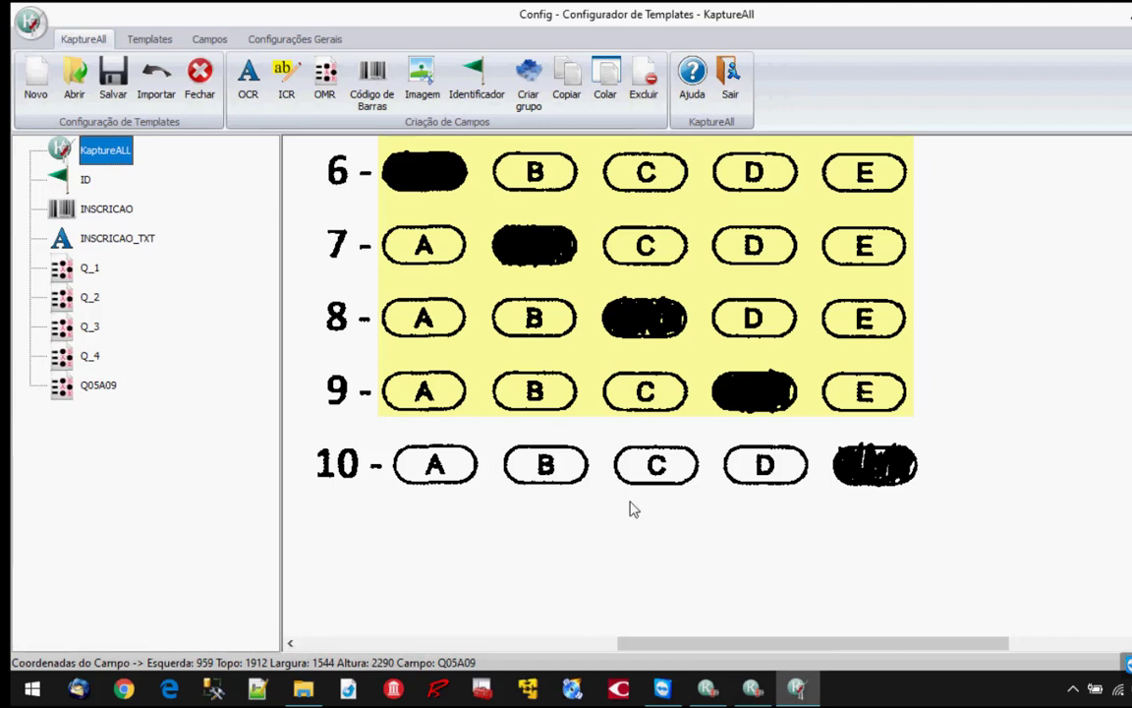
# Step: Open the existing student questionnaire template and examine its separately marked answer-bubble fields
pyautogui.click(75, 83)
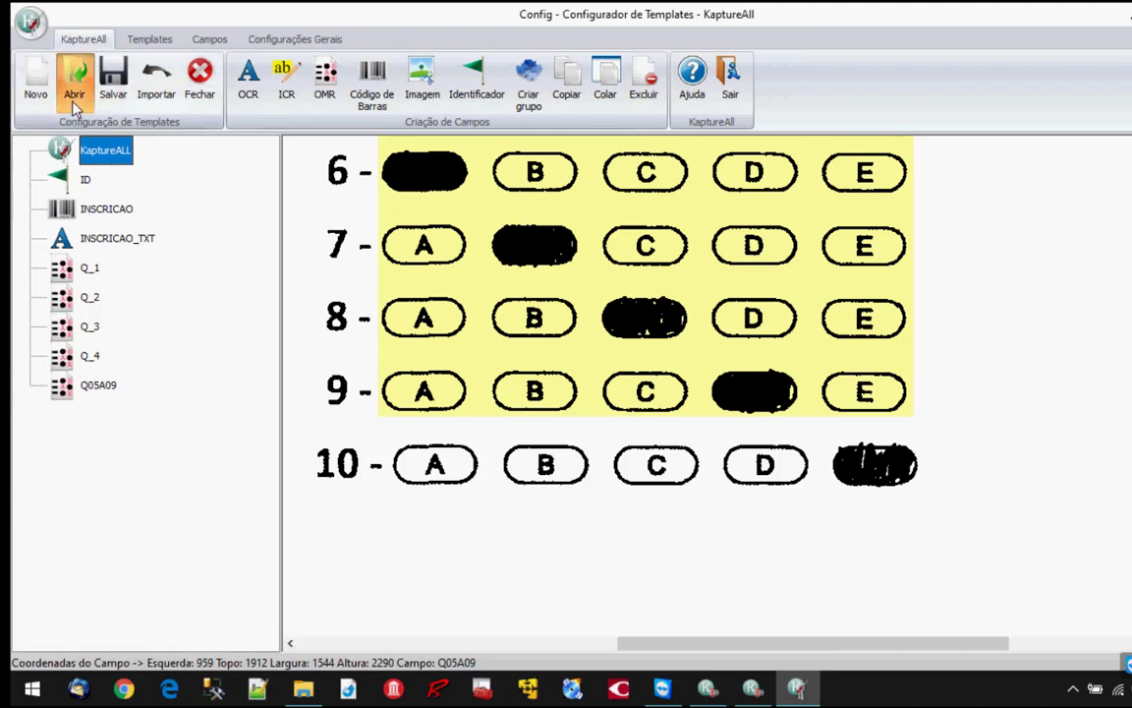
pyautogui.click(660, 329)
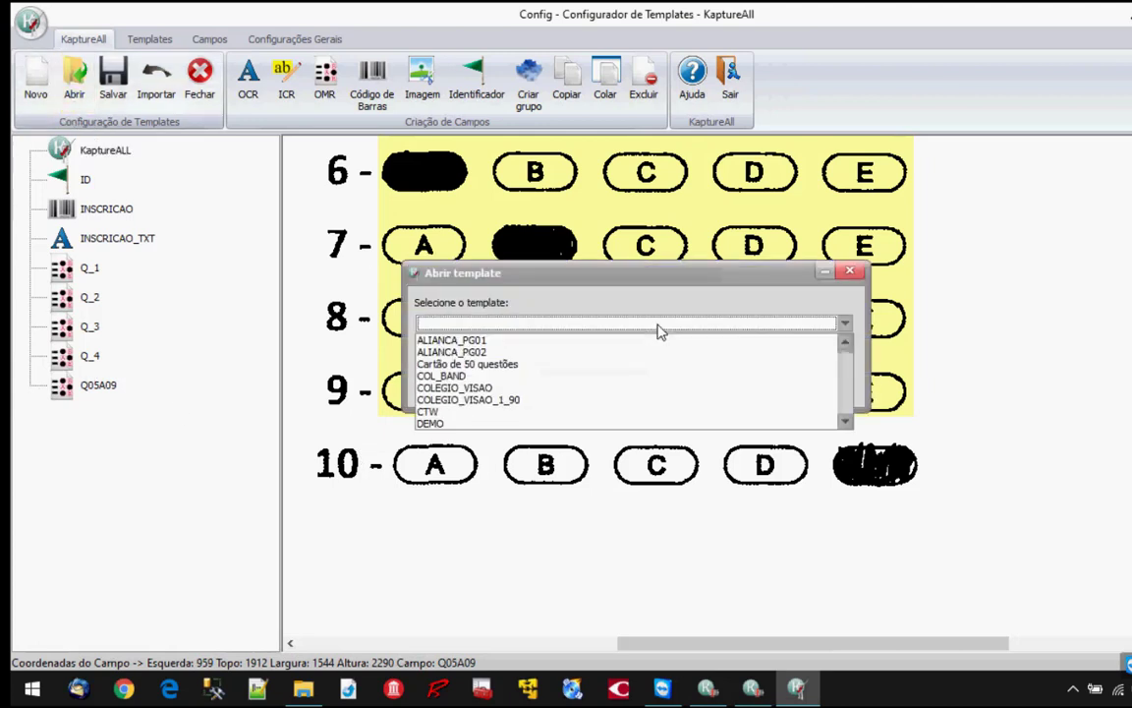
pyautogui.scroll(-1, 662, 399)
pyautogui.scroll(-1, 663, 403)
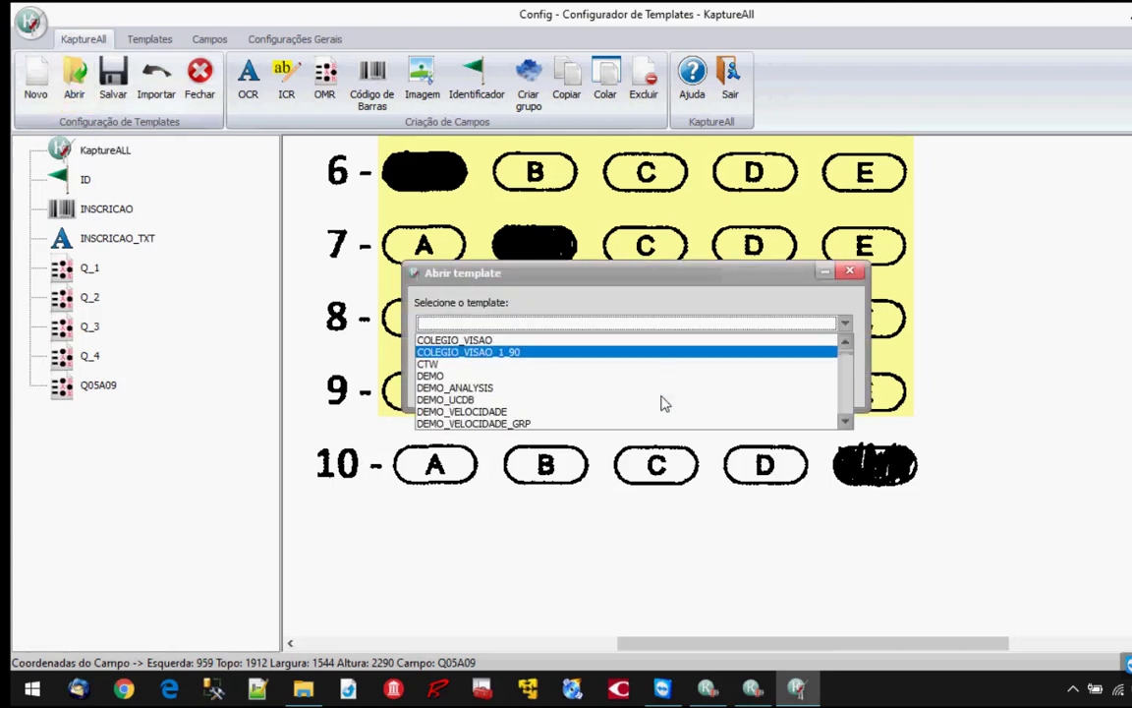
pyautogui.click(606, 377)
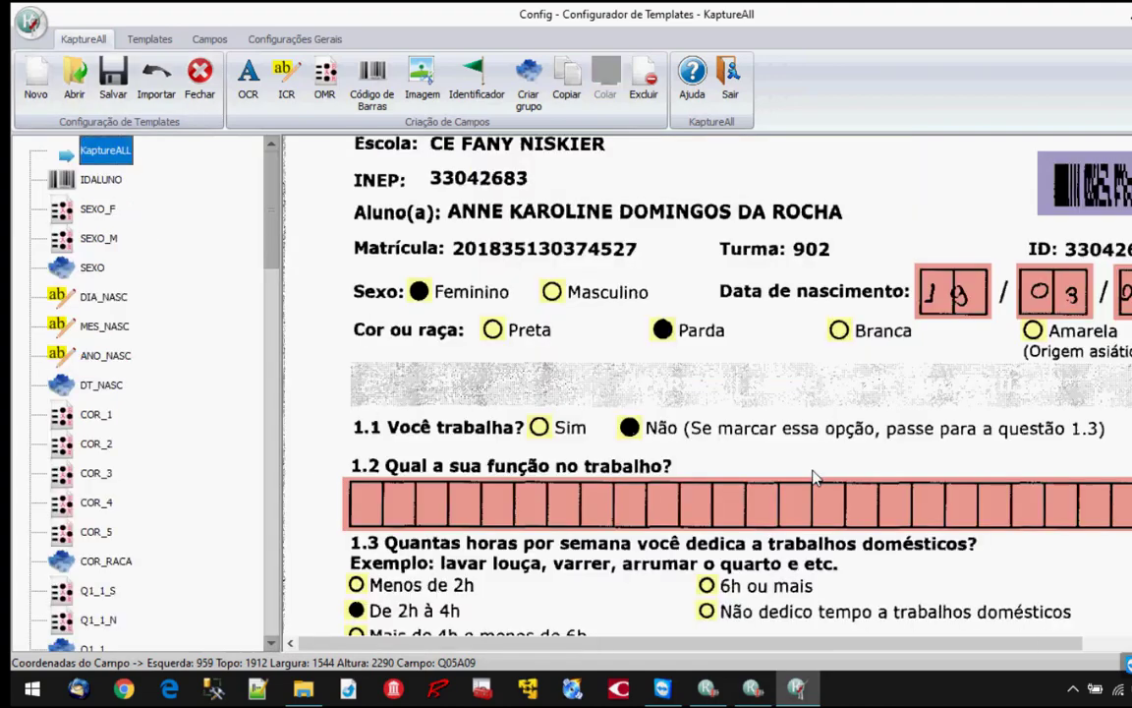
pyautogui.scroll(2, 814, 477)
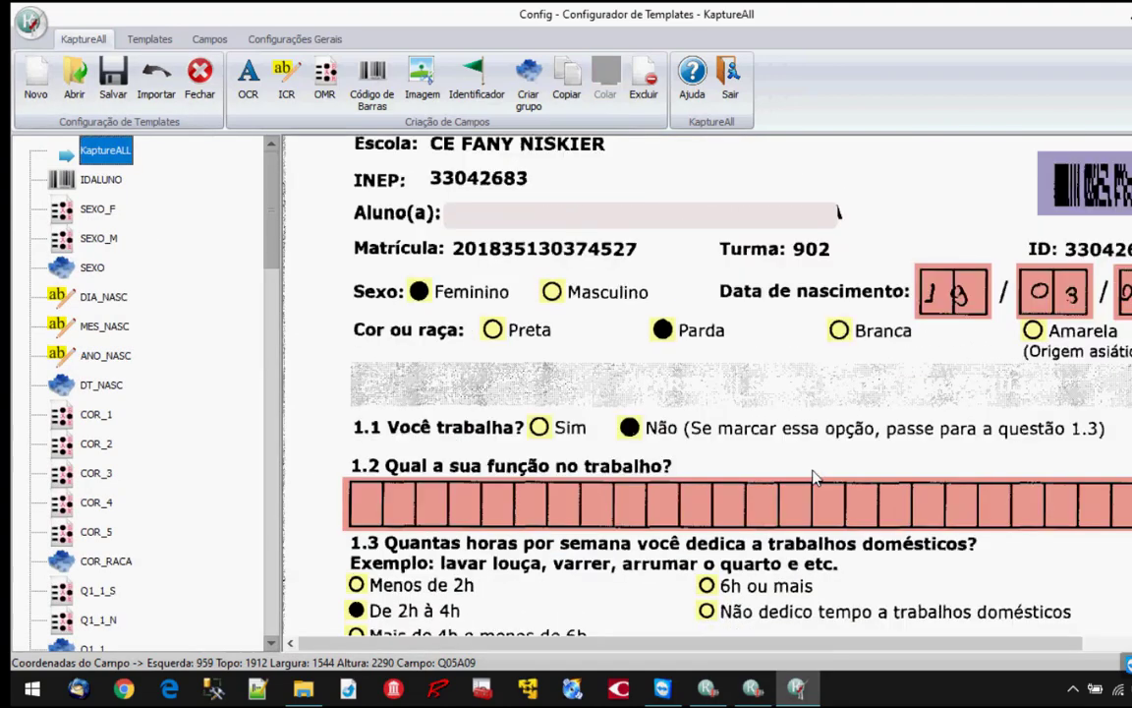
pyautogui.scroll(-2, 786, 472)
pyautogui.scroll(2, 669, 403)
pyautogui.click(467, 297)
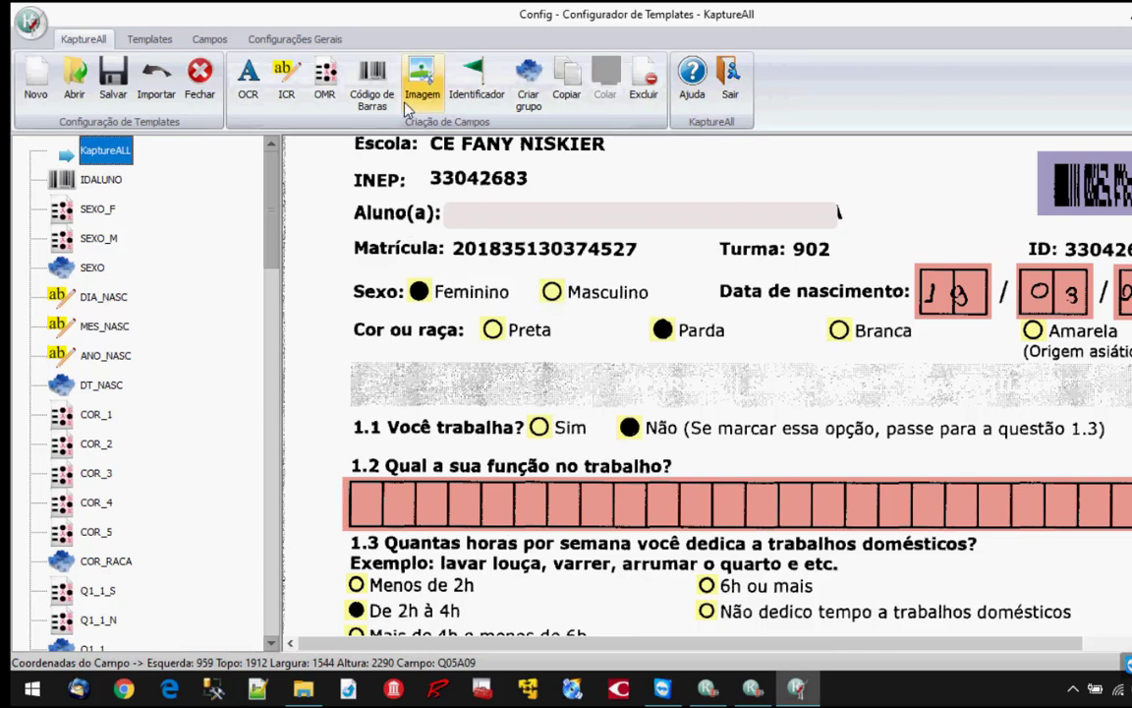
pyautogui.click(324, 79)
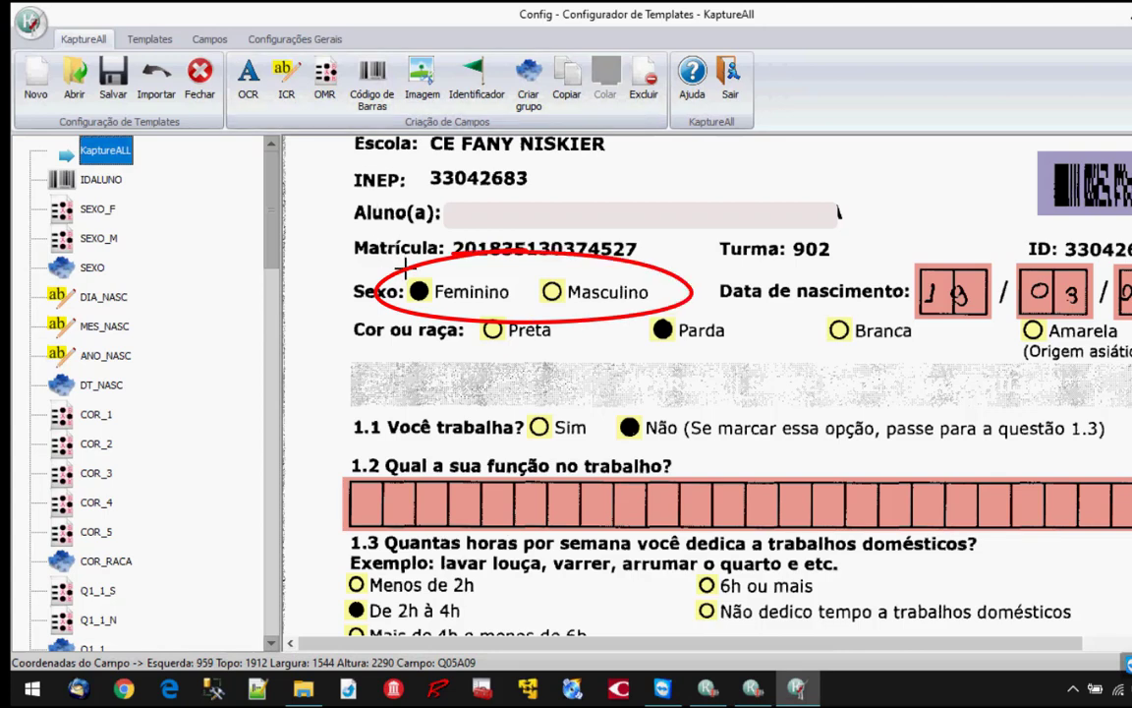
pyautogui.moveTo(405, 268); pyautogui.dragTo(433, 300)
pyautogui.click(971, 534)
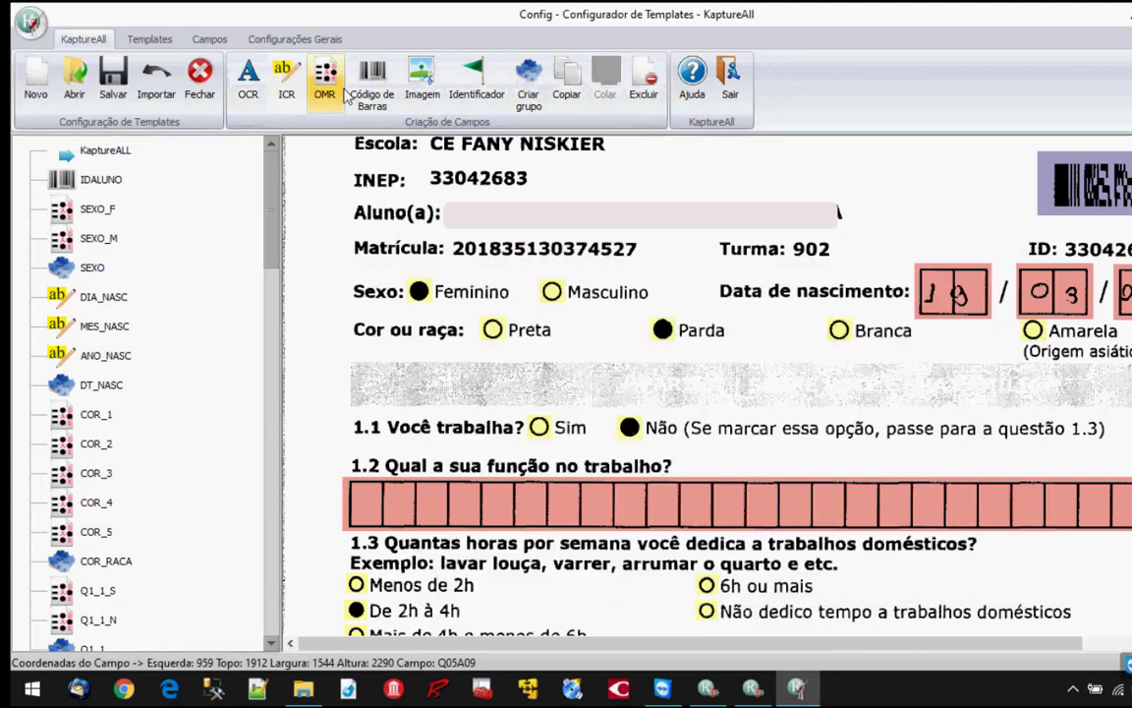
pyautogui.click(324, 79)
pyautogui.moveTo(406, 269); pyautogui.dragTo(578, 346)
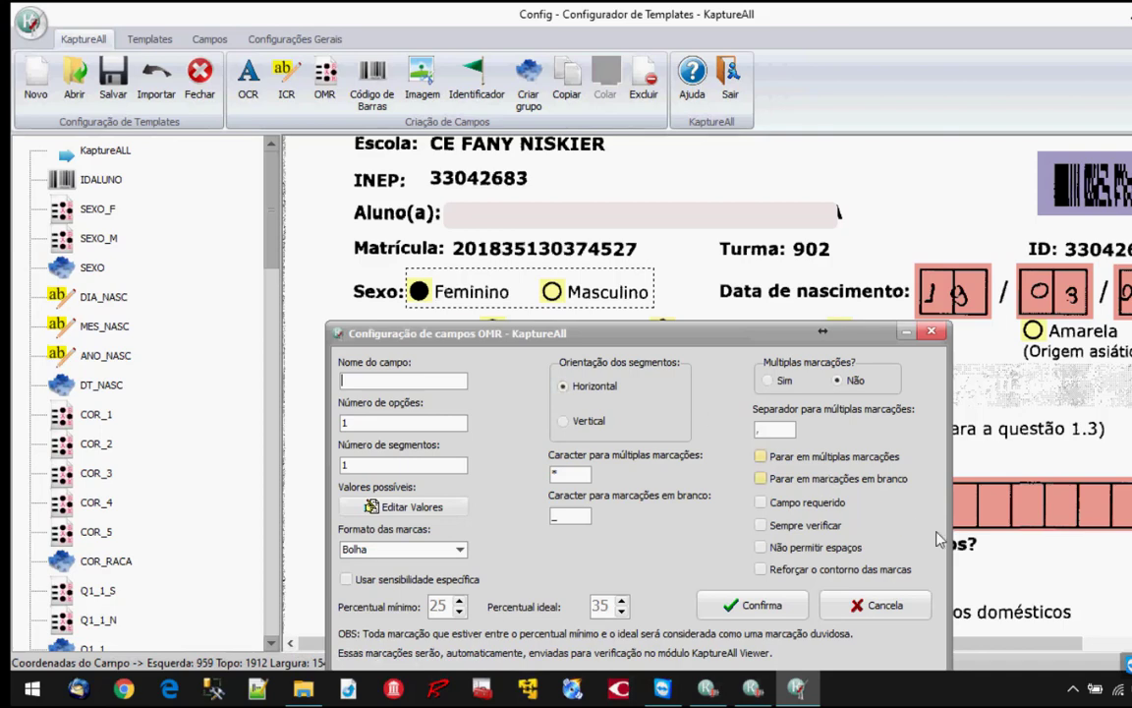
pyautogui.click(884, 605)
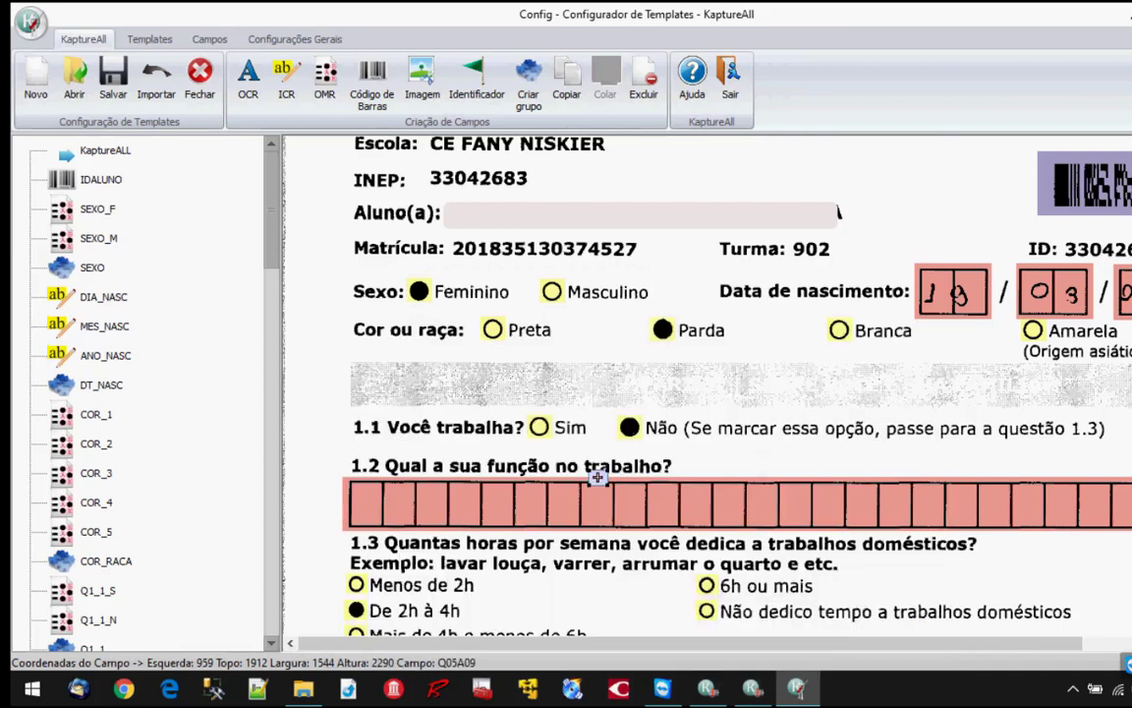
# Step: Examine the questionnaire's individual bubble fields and how the SEXO group joins the Feminino and Masculino options
pyautogui.scroll(-1, 570, 452)
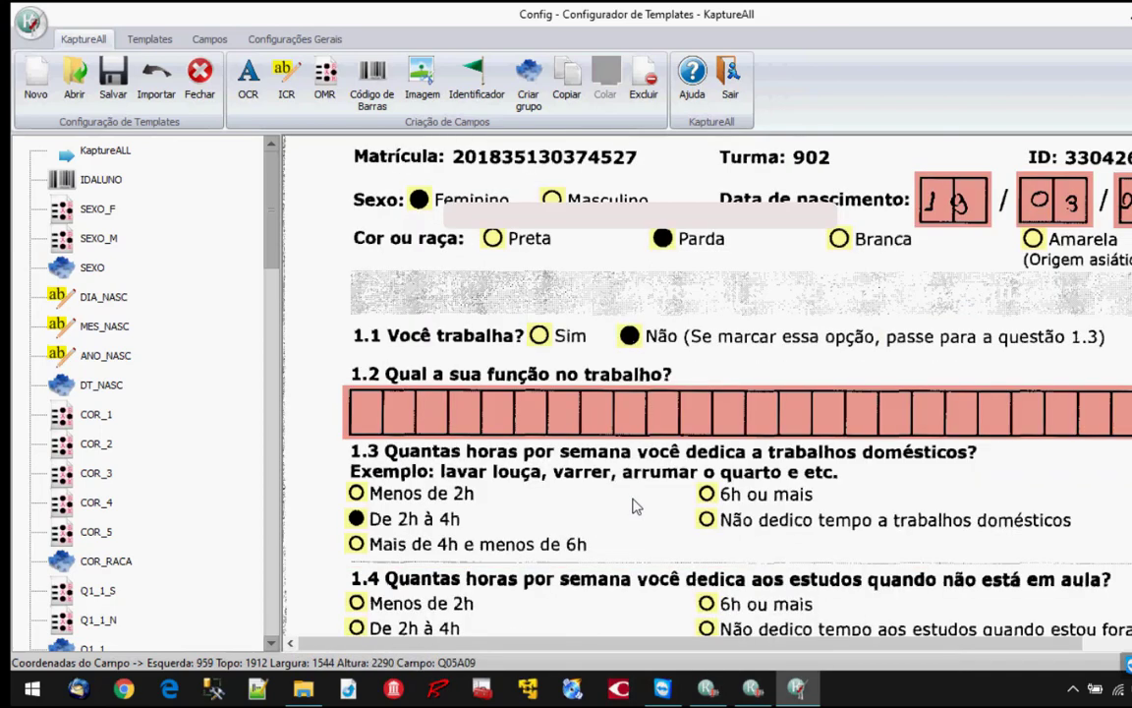
pyautogui.scroll(-2, 941, 340)
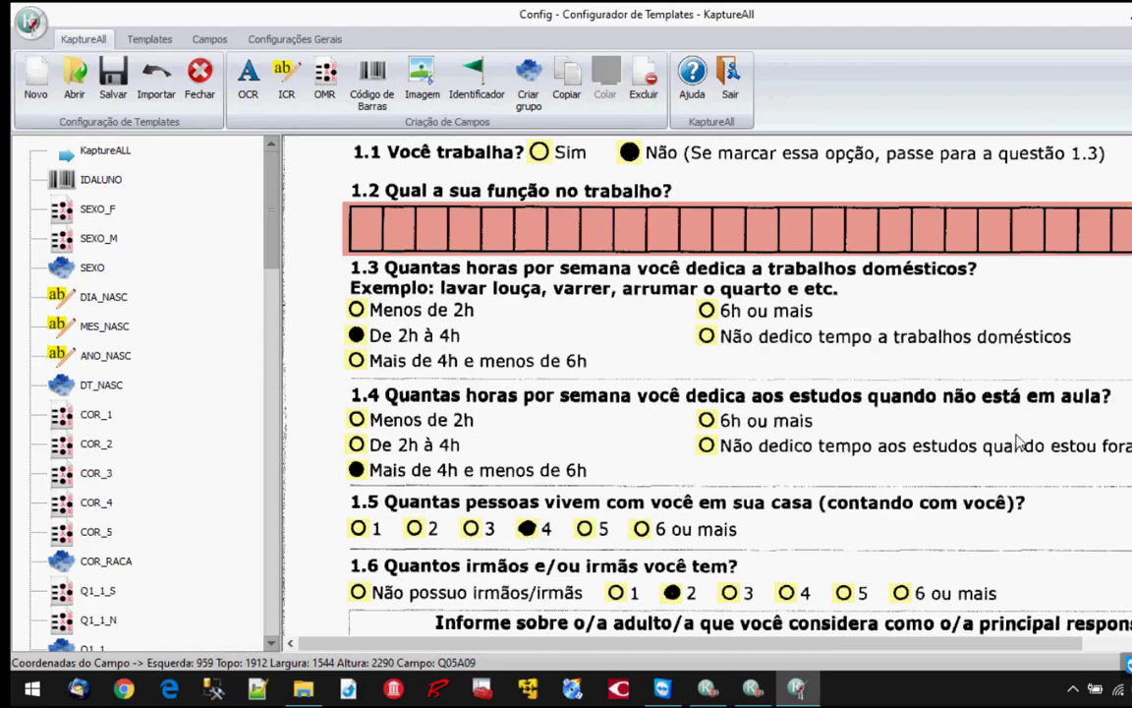
pyautogui.scroll(2, 650, 399)
pyautogui.scroll(1, 649, 403)
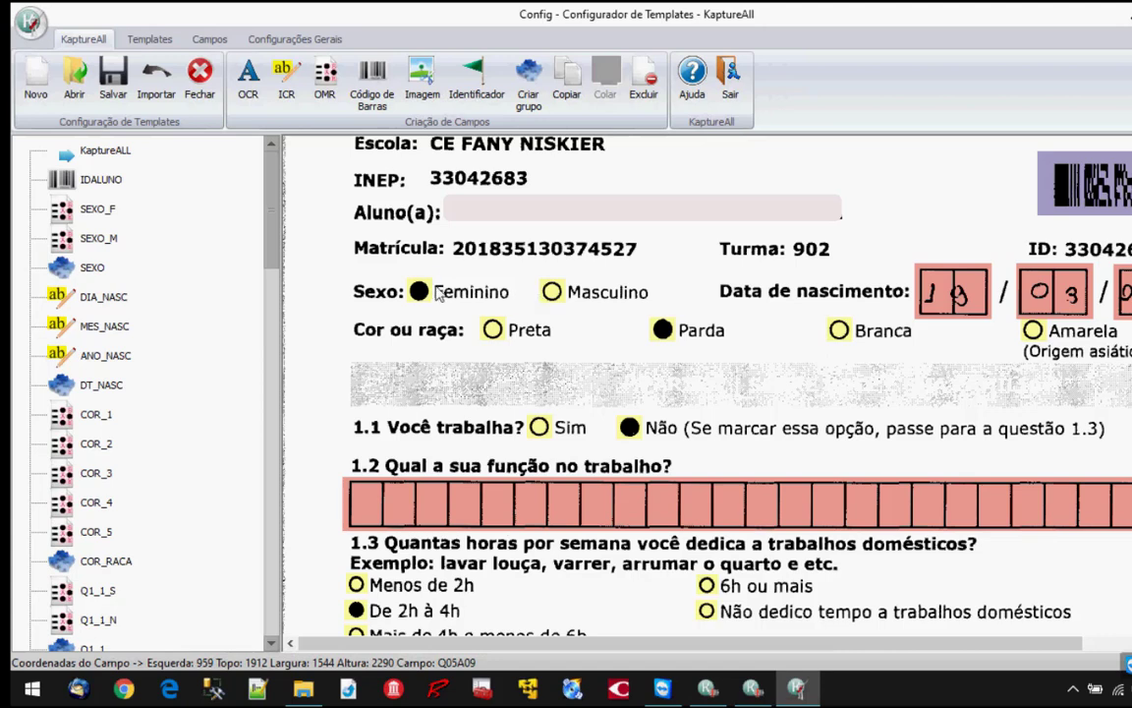
pyautogui.click(92, 267)
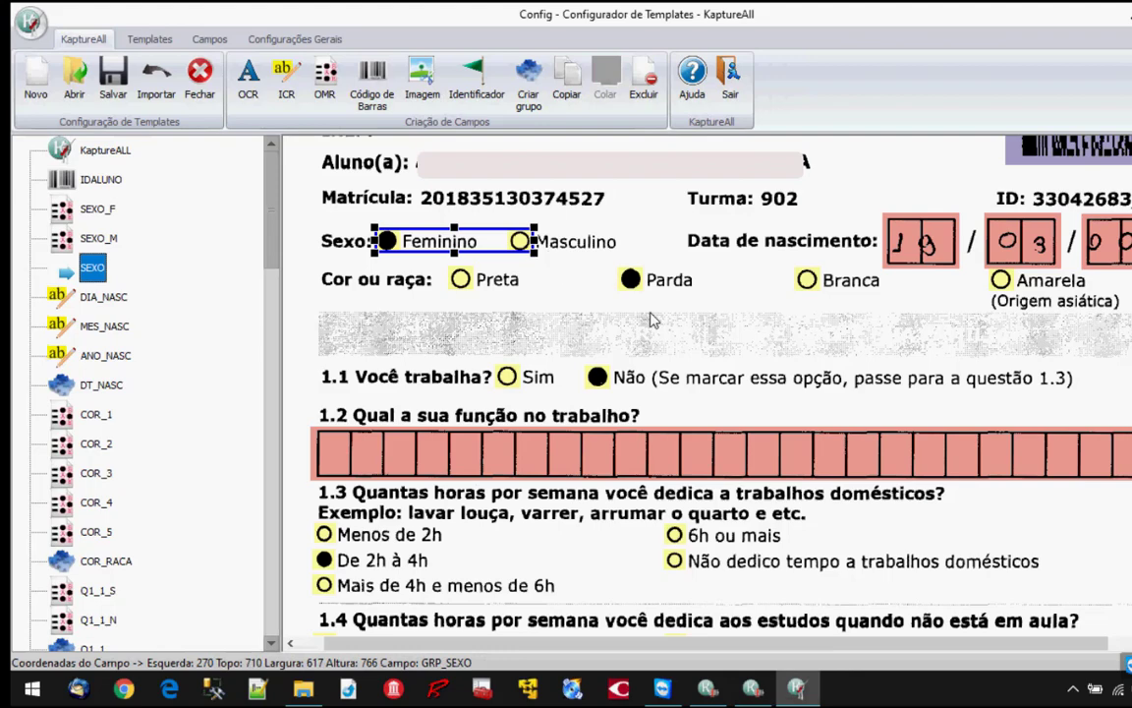
pyautogui.scroll(-1, 649, 319)
pyautogui.scroll(2, 649, 319)
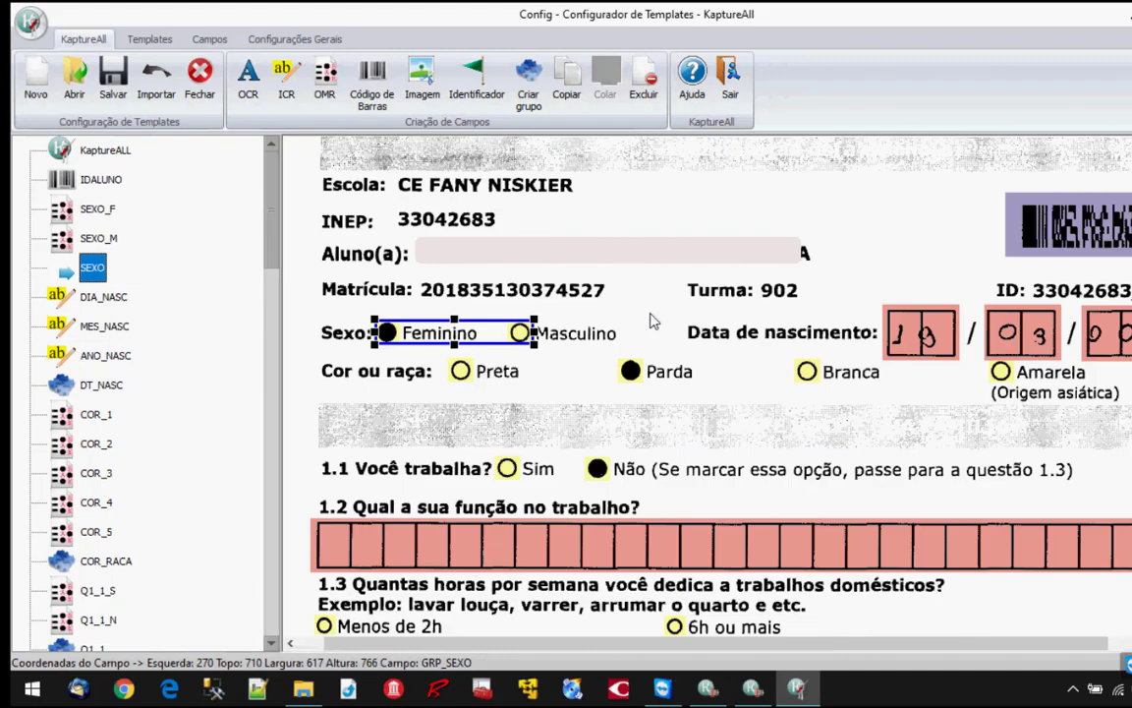
pyautogui.click(529, 316)
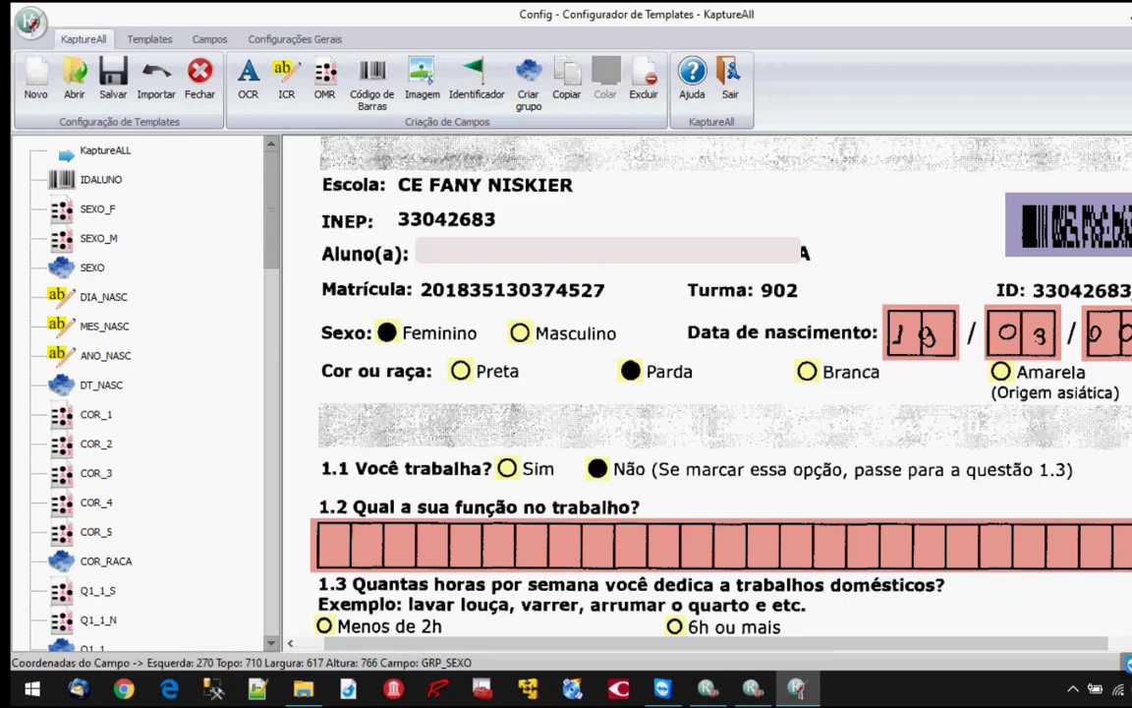
# Step: Close the questionnaire template without saving and reopen the template TREINA0705
pyautogui.click(200, 75)
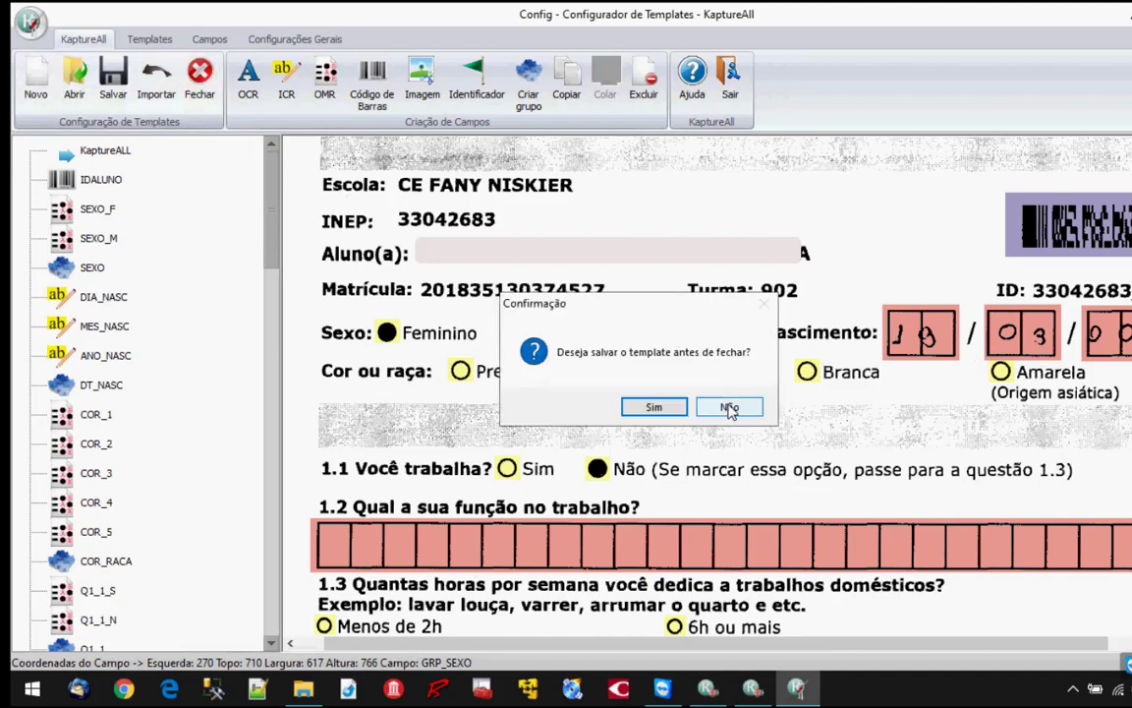
pyautogui.click(729, 411)
pyautogui.click(556, 324)
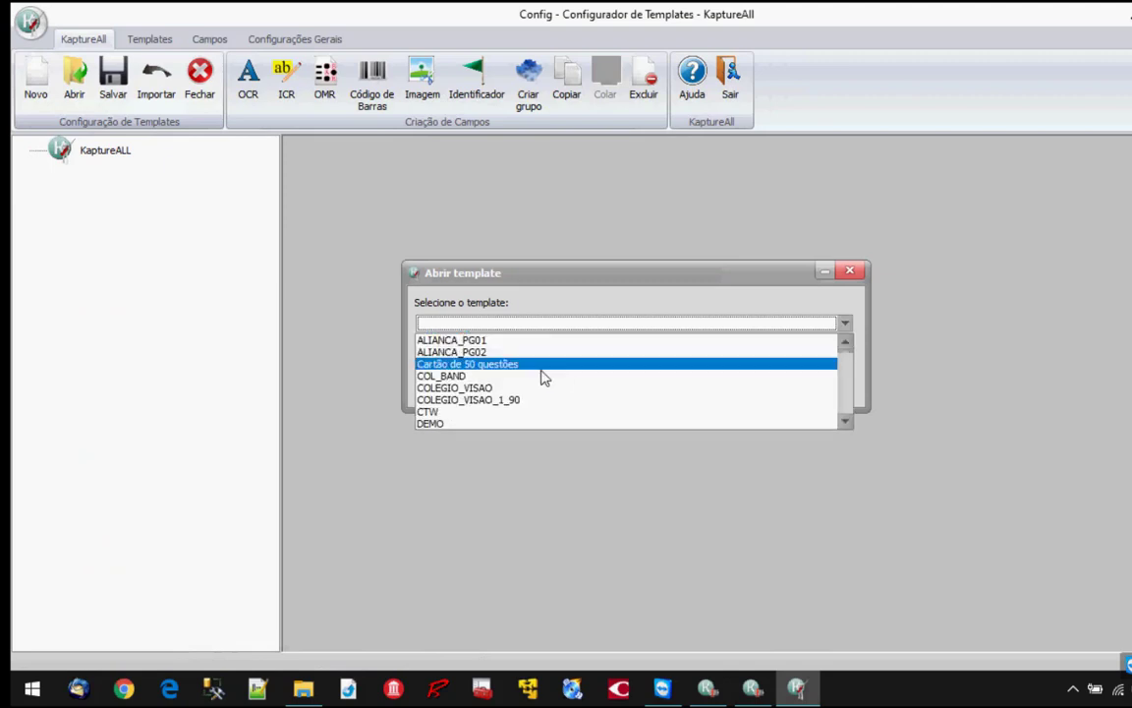
pyautogui.scroll(-4, 544, 378)
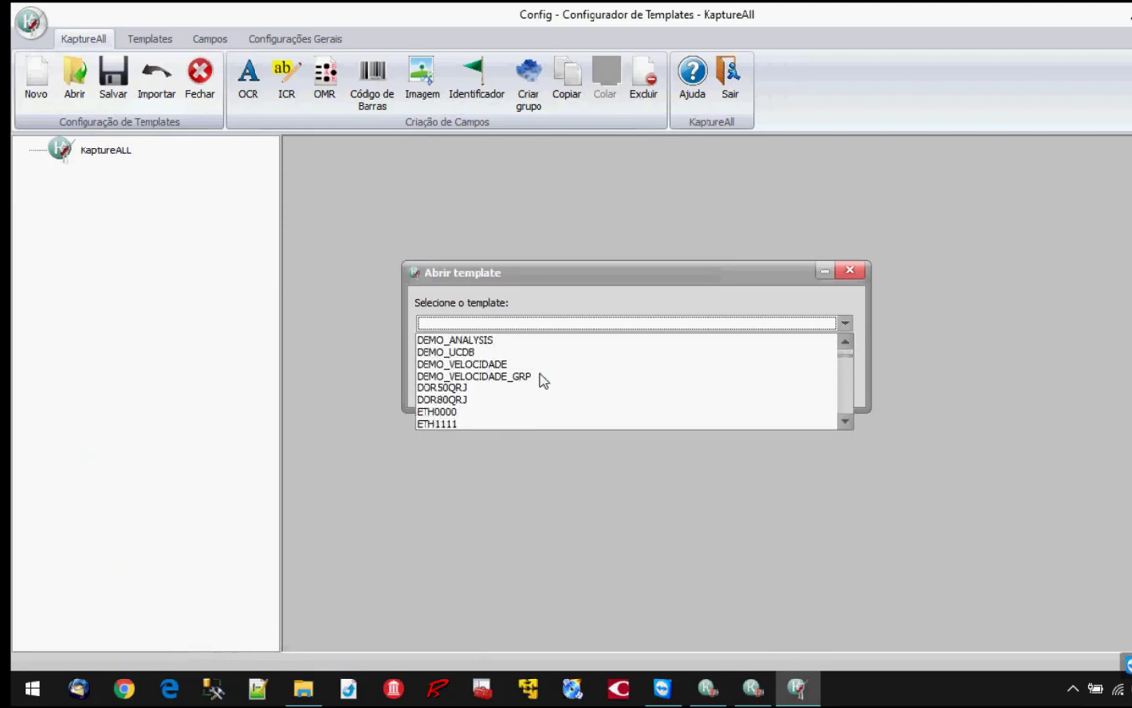
pyautogui.scroll(-8, 544, 380)
pyautogui.click(539, 379)
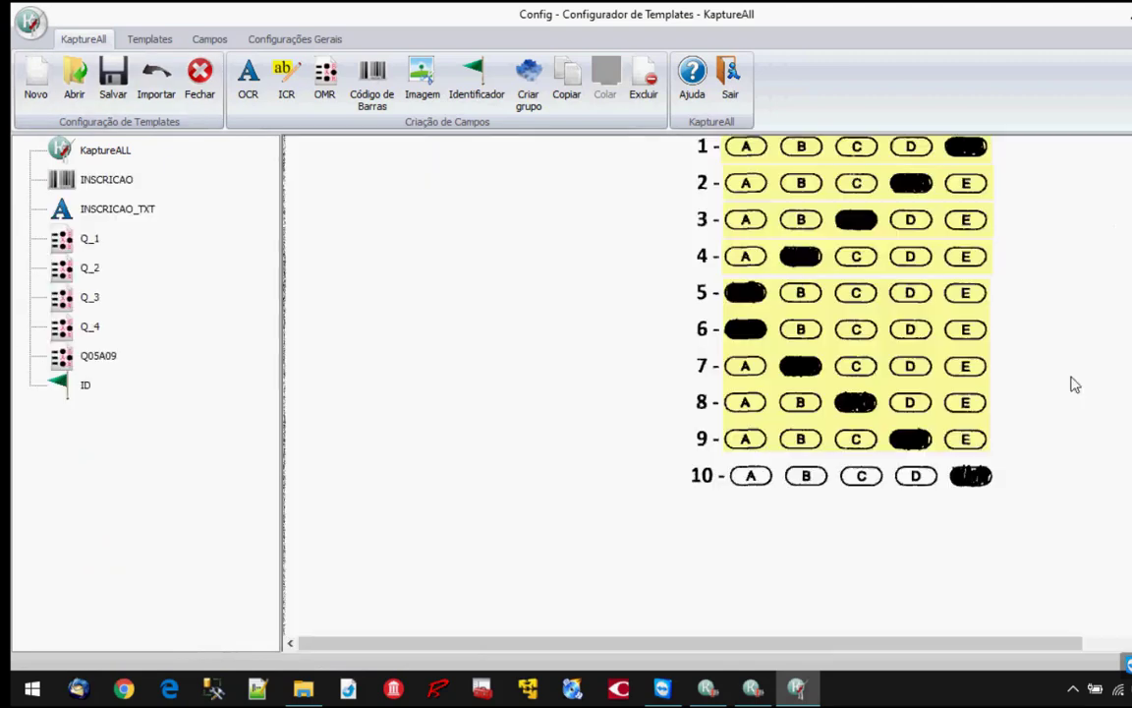
# Step: Draw an OMR field around only option A of question 10 and name it A
pyautogui.rightClick(1074, 384)
pyautogui.moveTo(1082, 386)
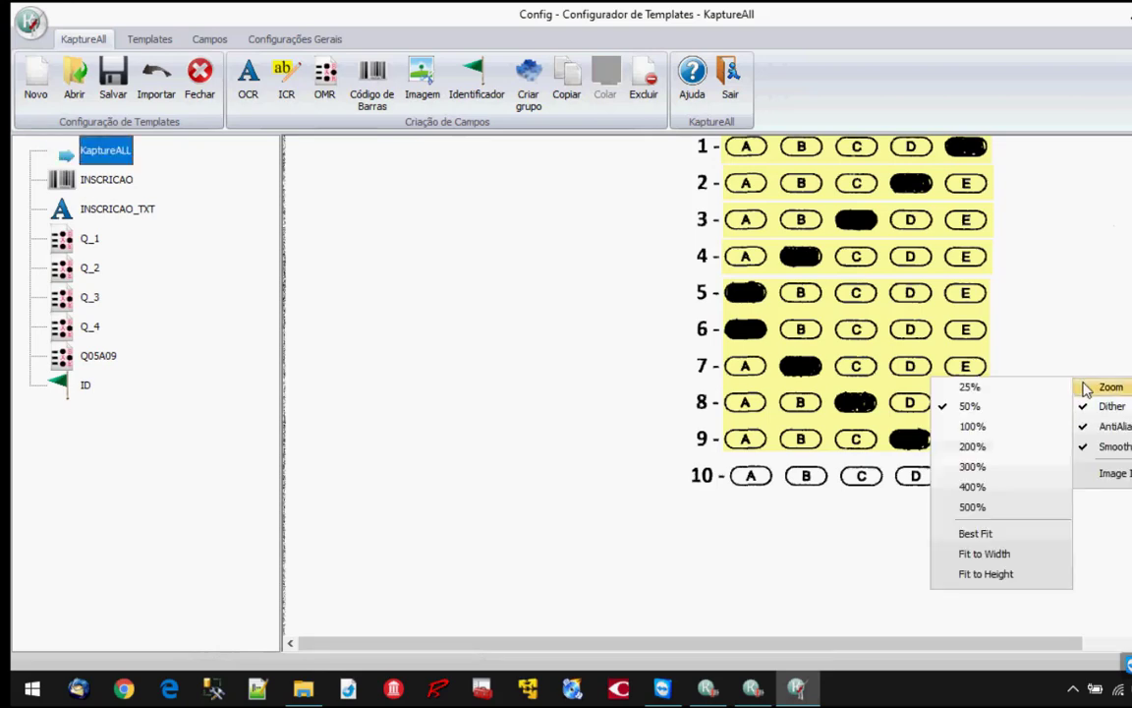
pyautogui.click(1011, 426)
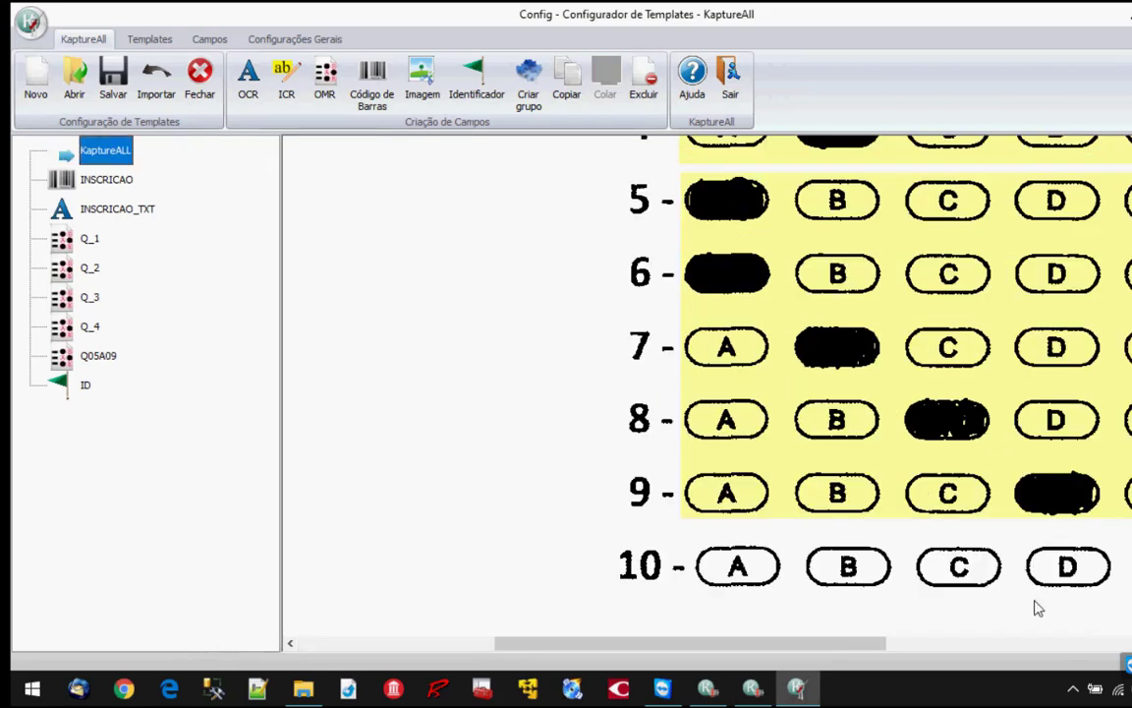
pyautogui.moveTo(811, 651); pyautogui.dragTo(903, 648)
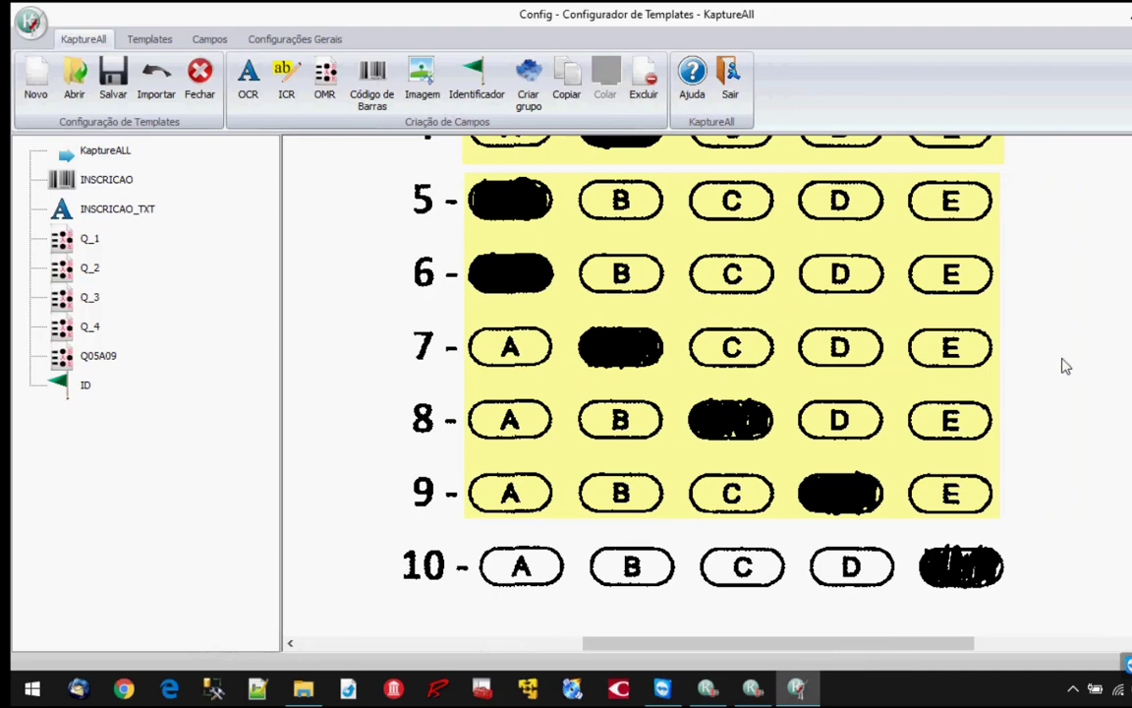
pyautogui.scroll(-3, 1064, 368)
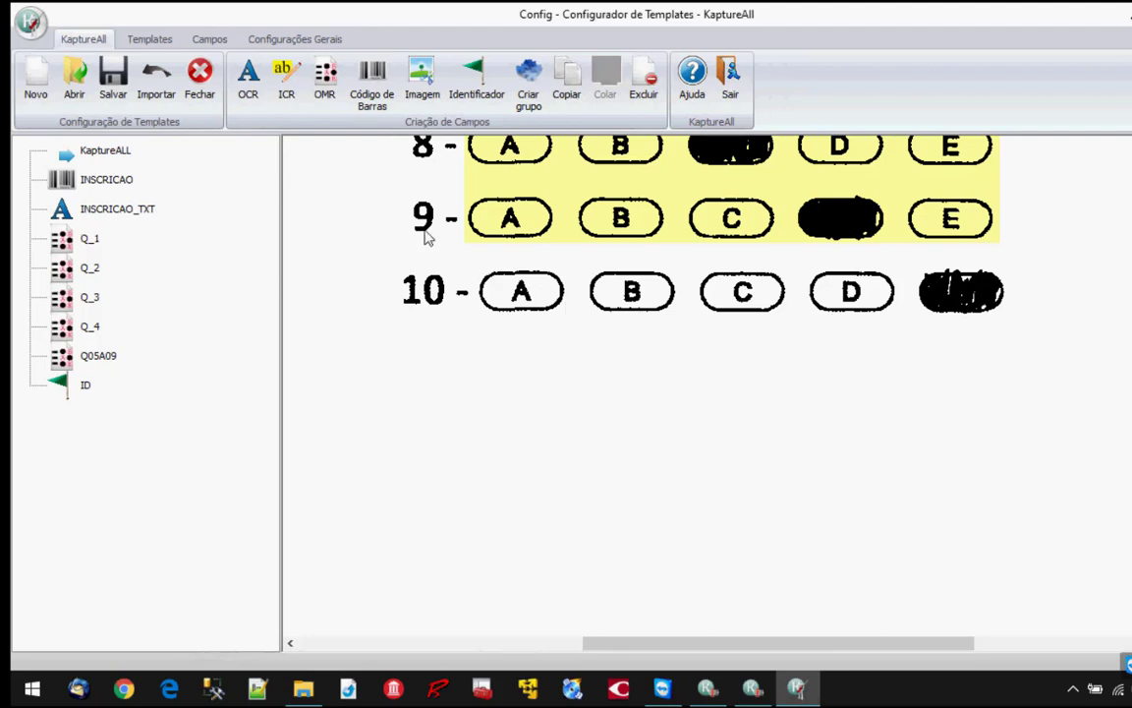
pyautogui.click(325, 84)
pyautogui.moveTo(477, 263); pyautogui.dragTo(572, 315)
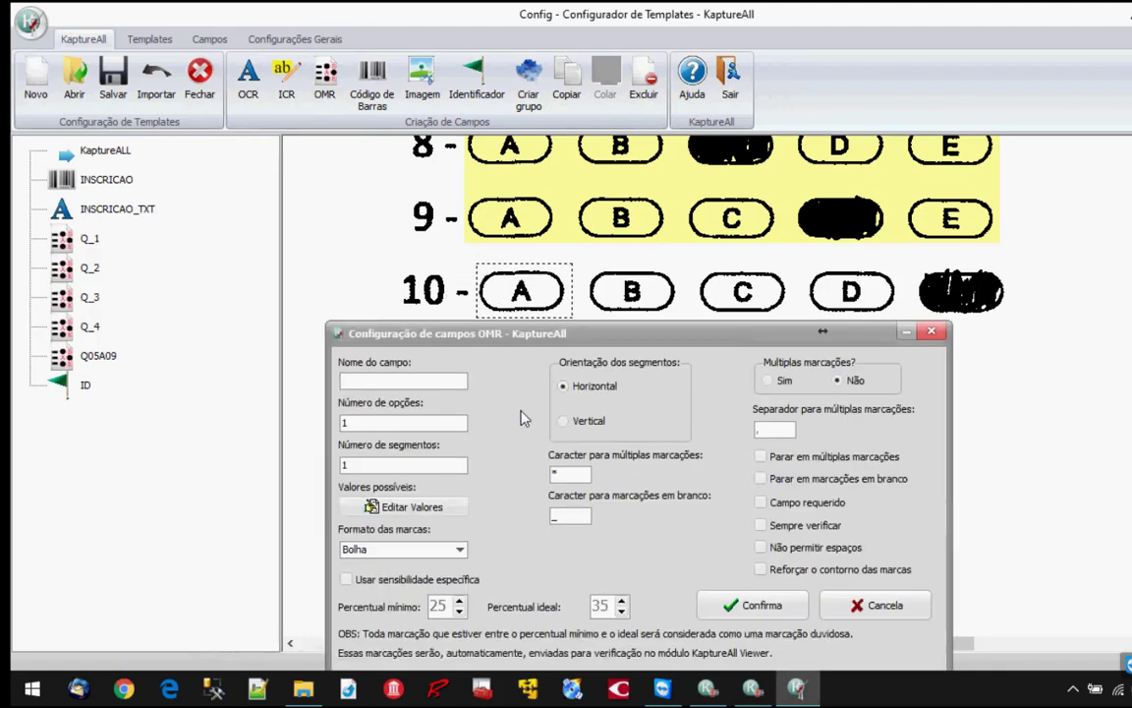
pyautogui.write('A')
# Step: Enter A as the possible value of Marca 1 for Segmento 1 and confirm the OMR field
pyautogui.click(420, 506)
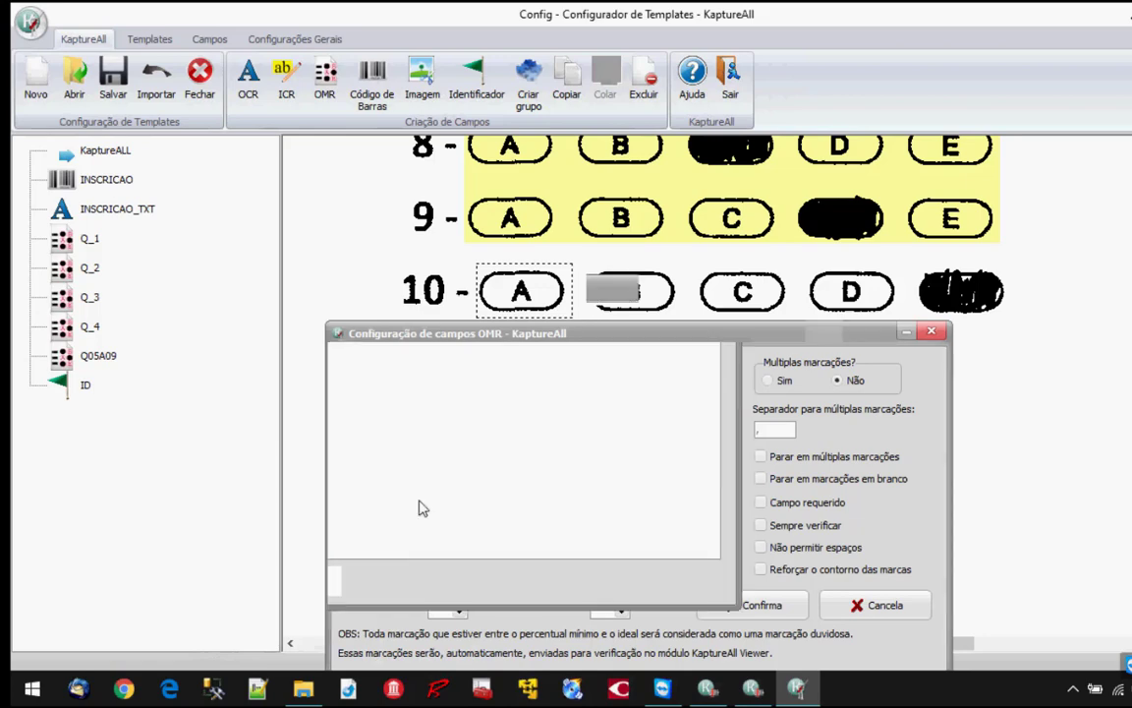
pyautogui.click(220, 337)
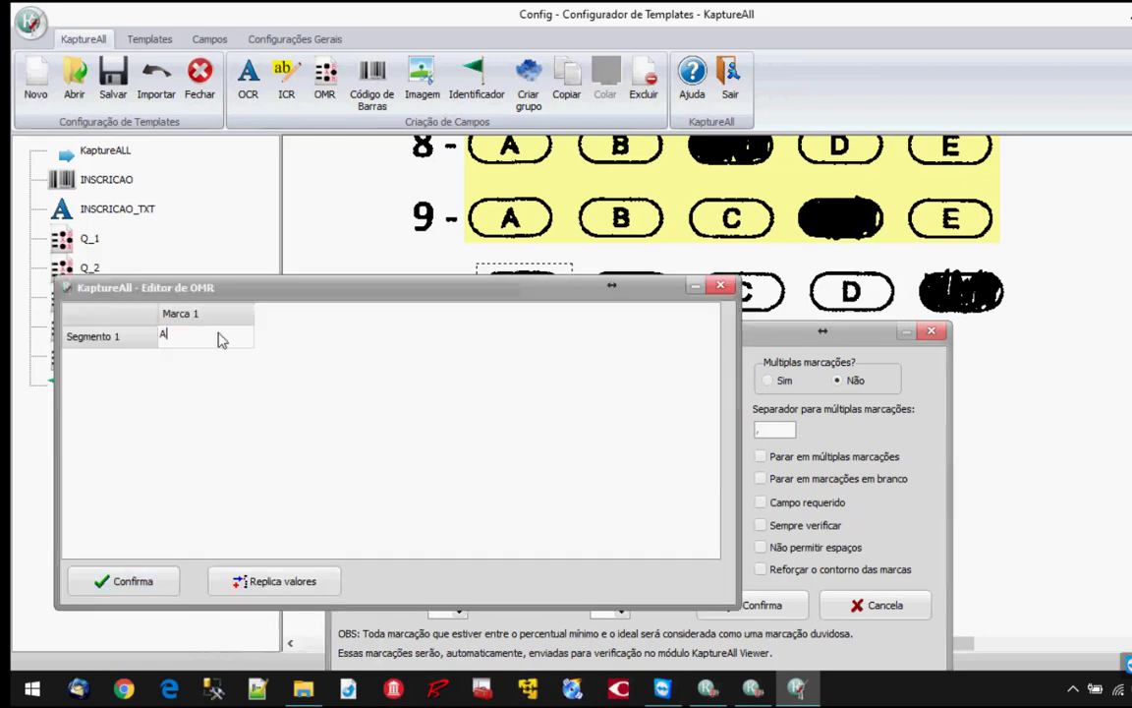
pyautogui.click(158, 581)
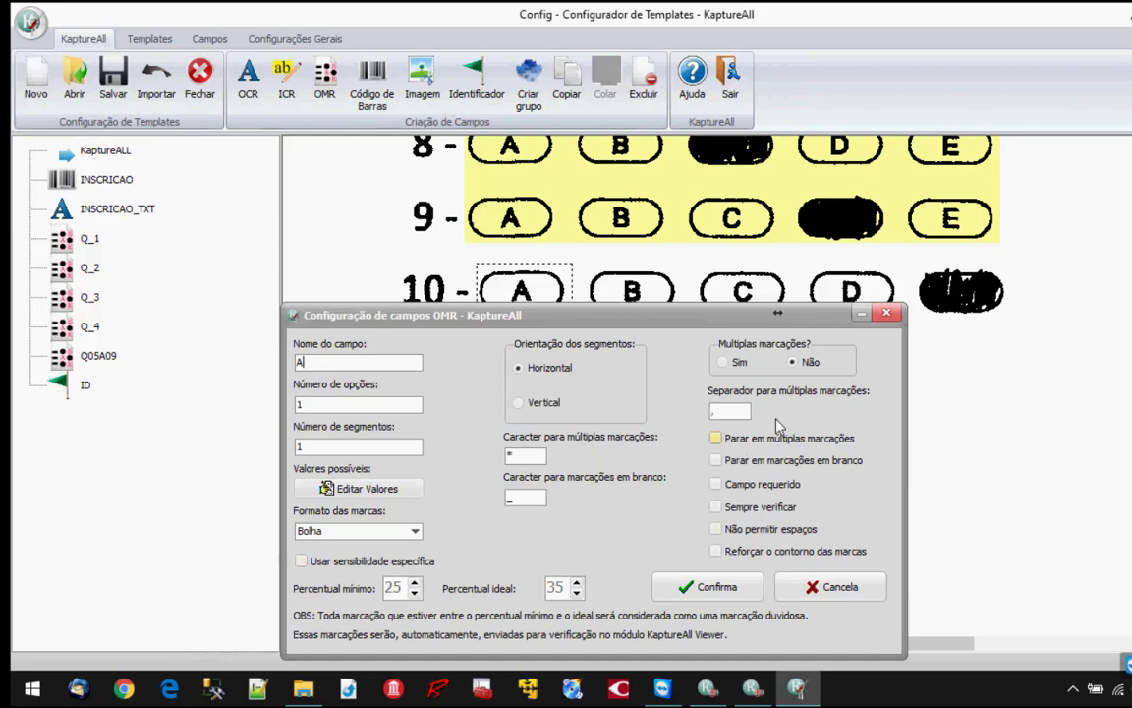
pyautogui.click(717, 591)
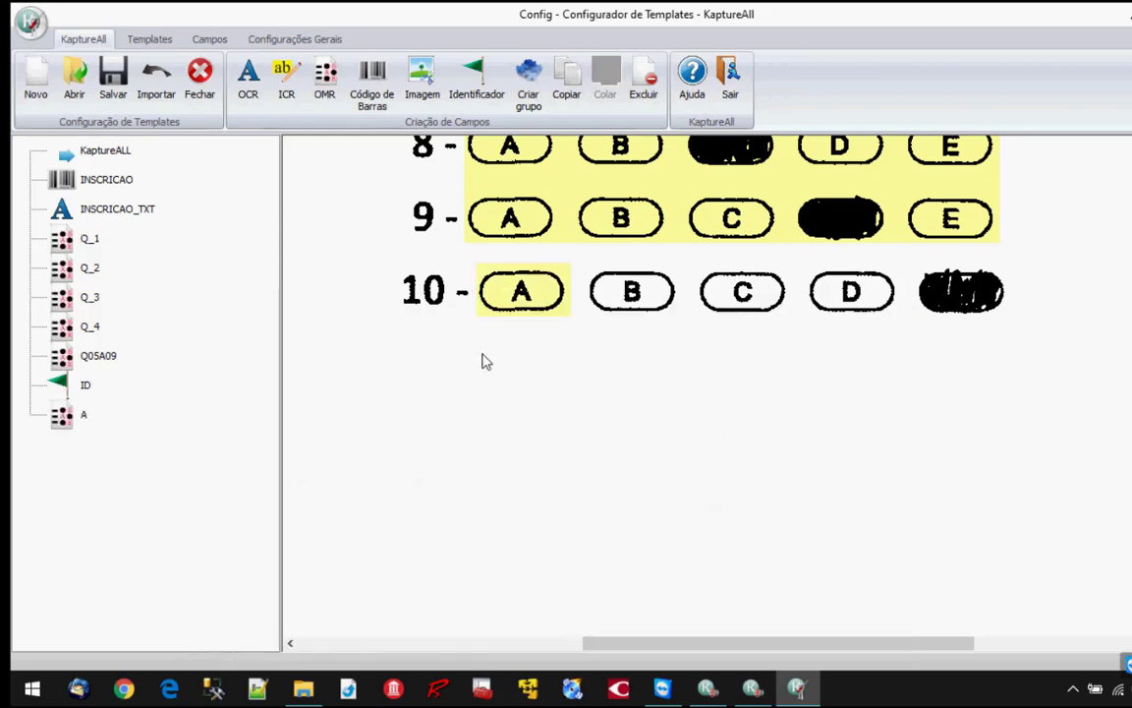
# Step: Check the possible value defined for field A and close its OMR configuration
pyautogui.doubleClick(84, 419)
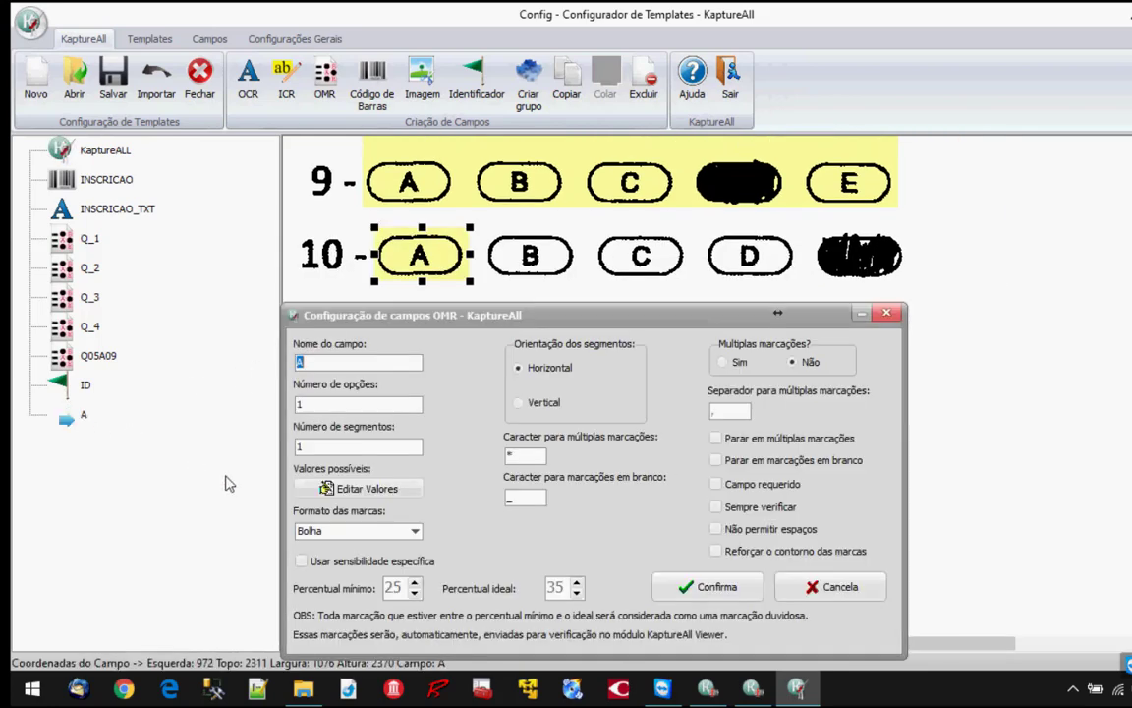
pyautogui.click(325, 447)
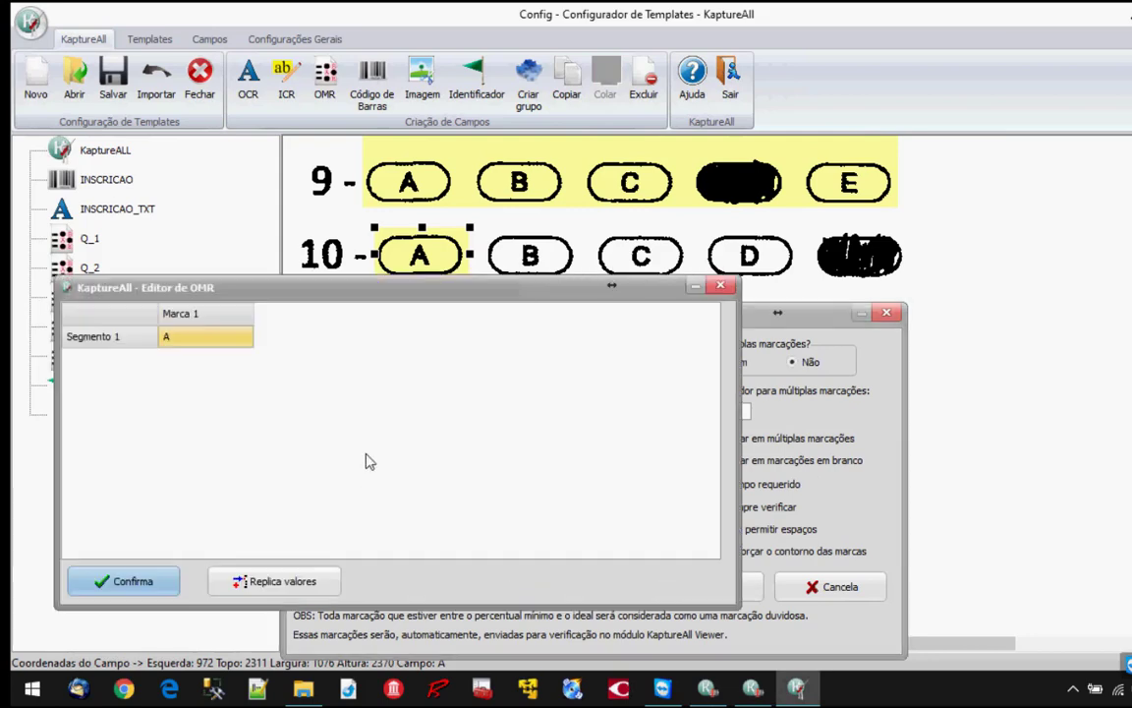
pyautogui.click(123, 581)
pyautogui.click(892, 316)
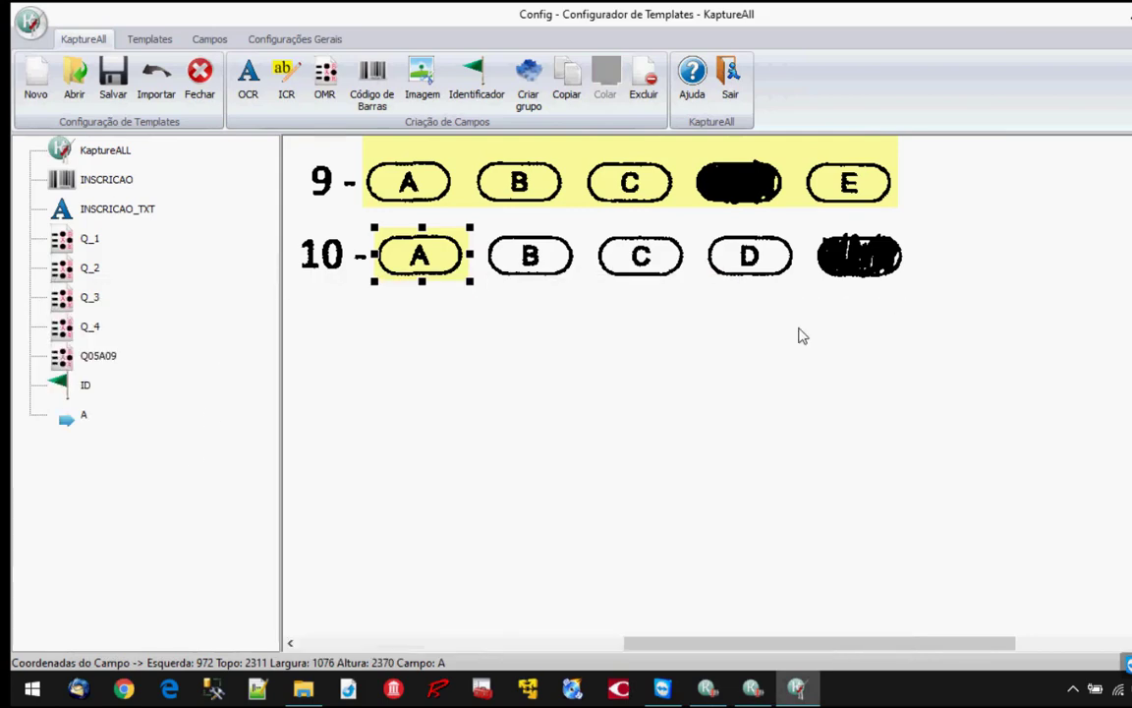
# Step: Paste four copies of OMR field A and position them over options B, C, D and E of question 10
pyautogui.click(512, 305)
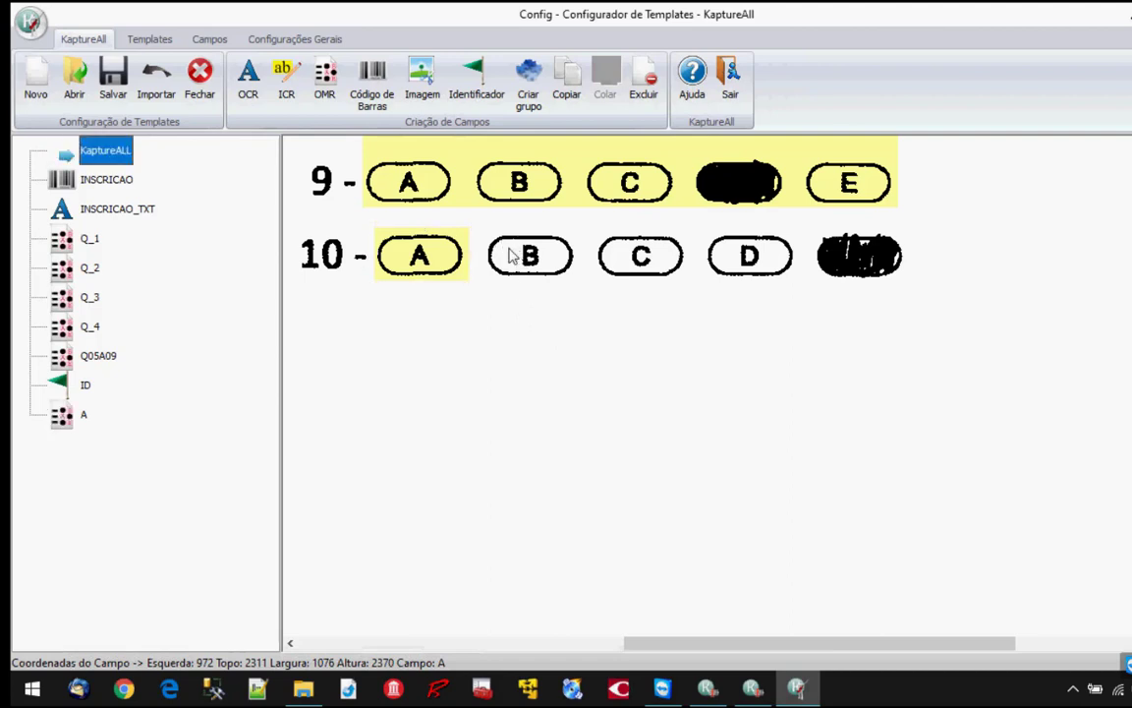
pyautogui.hotkey('ctrl', 'v')
pyautogui.moveTo(520, 253); pyautogui.dragTo(524, 257)
pyautogui.hotkey('ctrl', 'v')
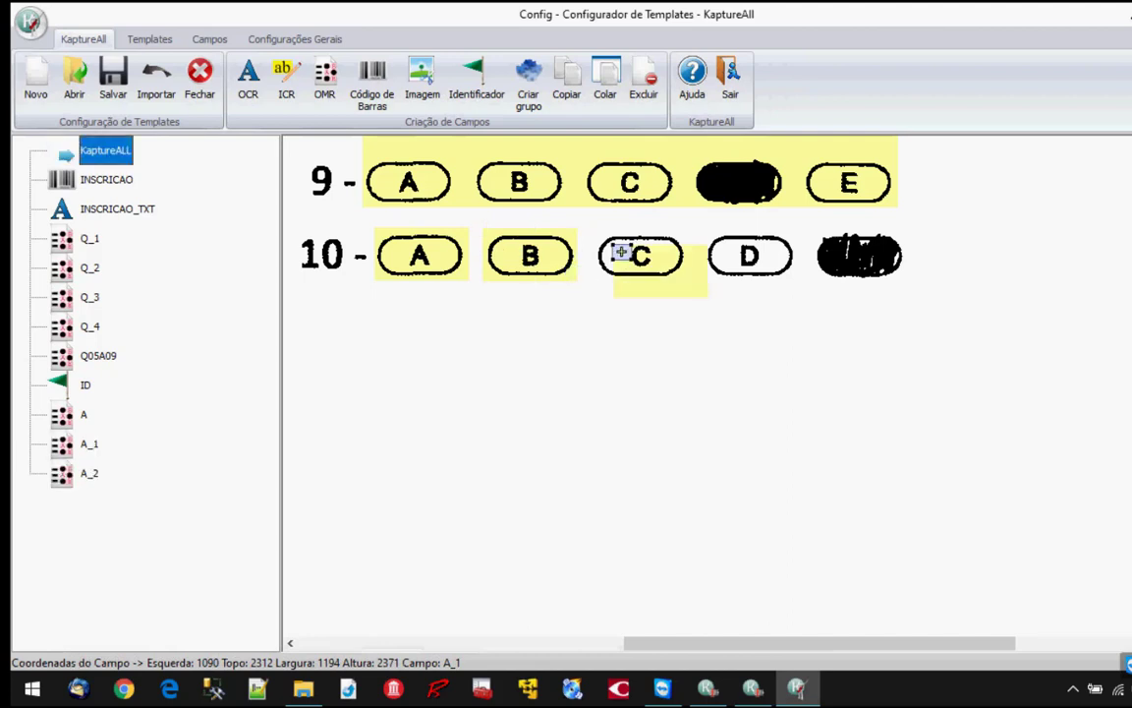
pyautogui.moveTo(625, 252); pyautogui.dragTo(637, 251)
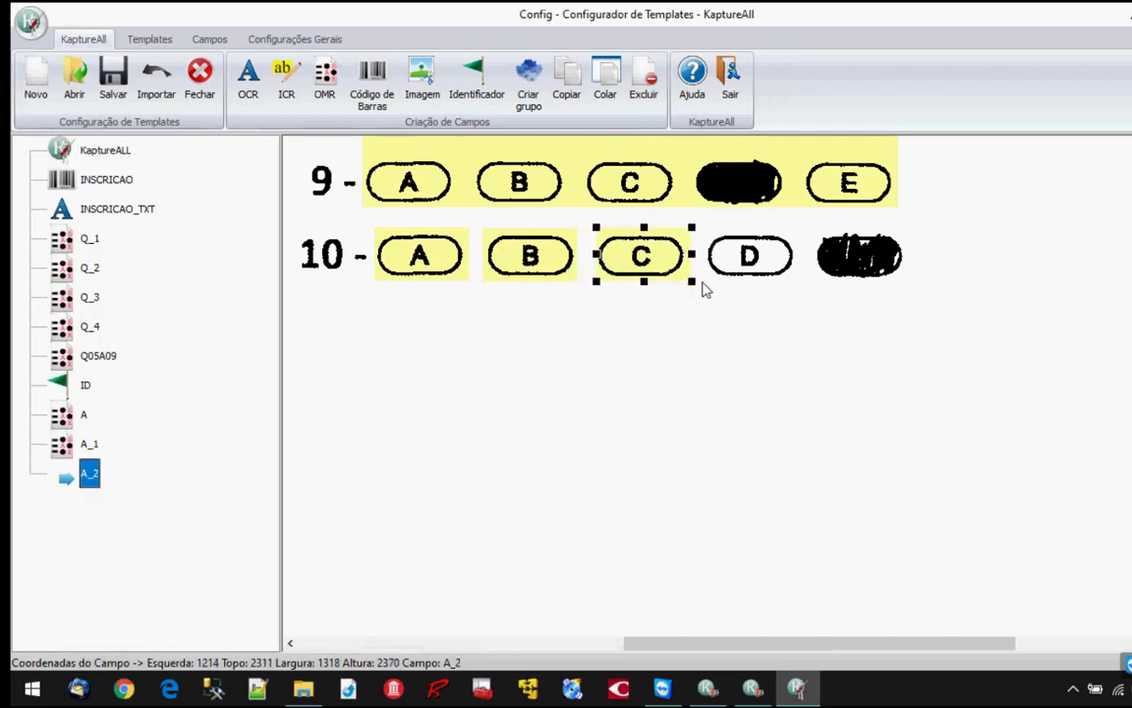
pyautogui.hotkey('ctrl', 'v')
pyautogui.hotkey('ctrl', 'v')
pyautogui.moveTo(859, 253); pyautogui.dragTo(863, 261)
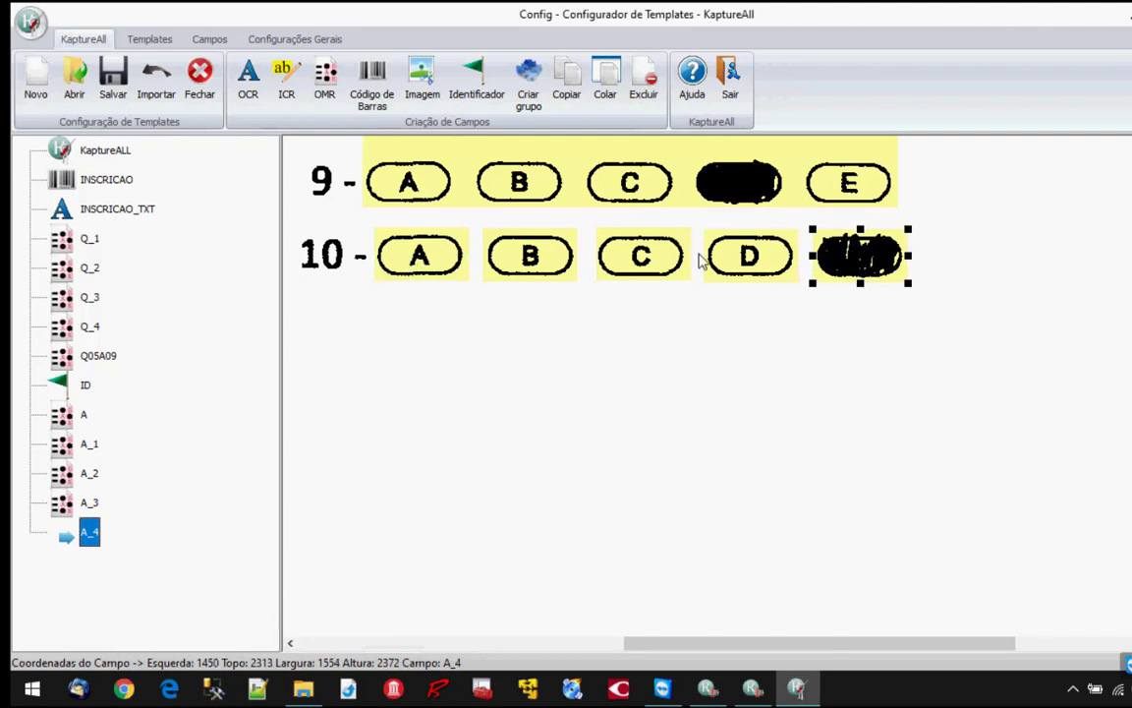
pyautogui.click(585, 393)
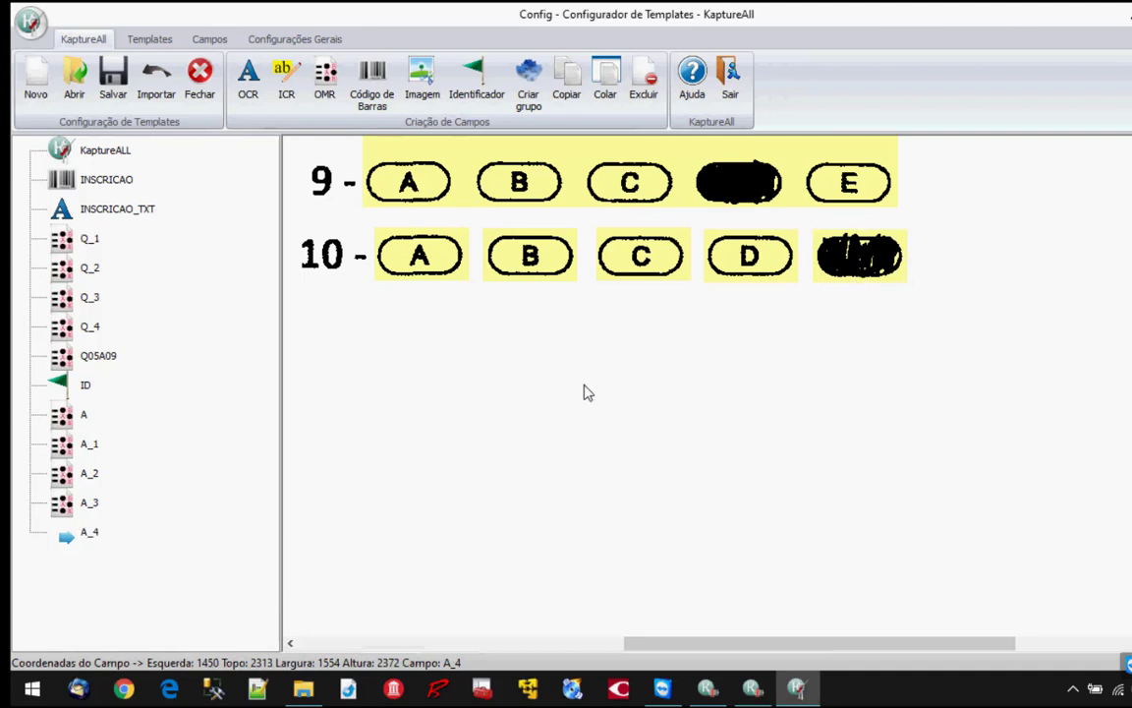
# Step: Rename the OMR field over option B of question 10 as B and set its Marca 1 value to B
pyautogui.click(89, 447)
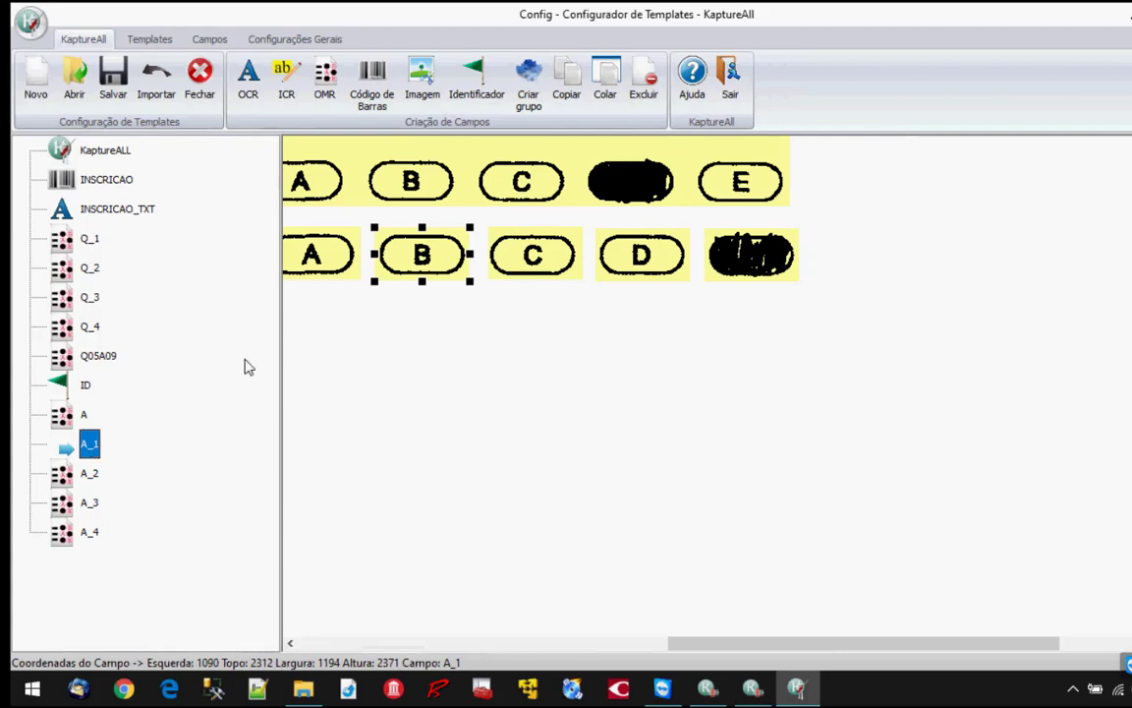
pyautogui.doubleClick(89, 445)
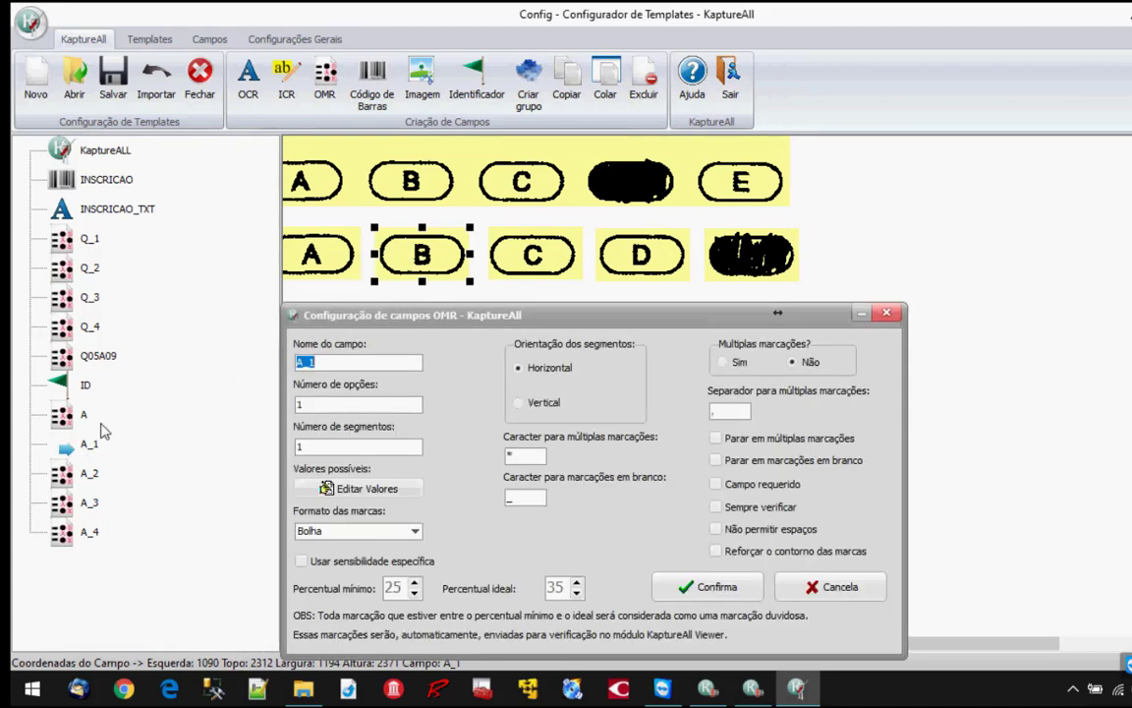
pyautogui.click(356, 488)
pyautogui.click(198, 332)
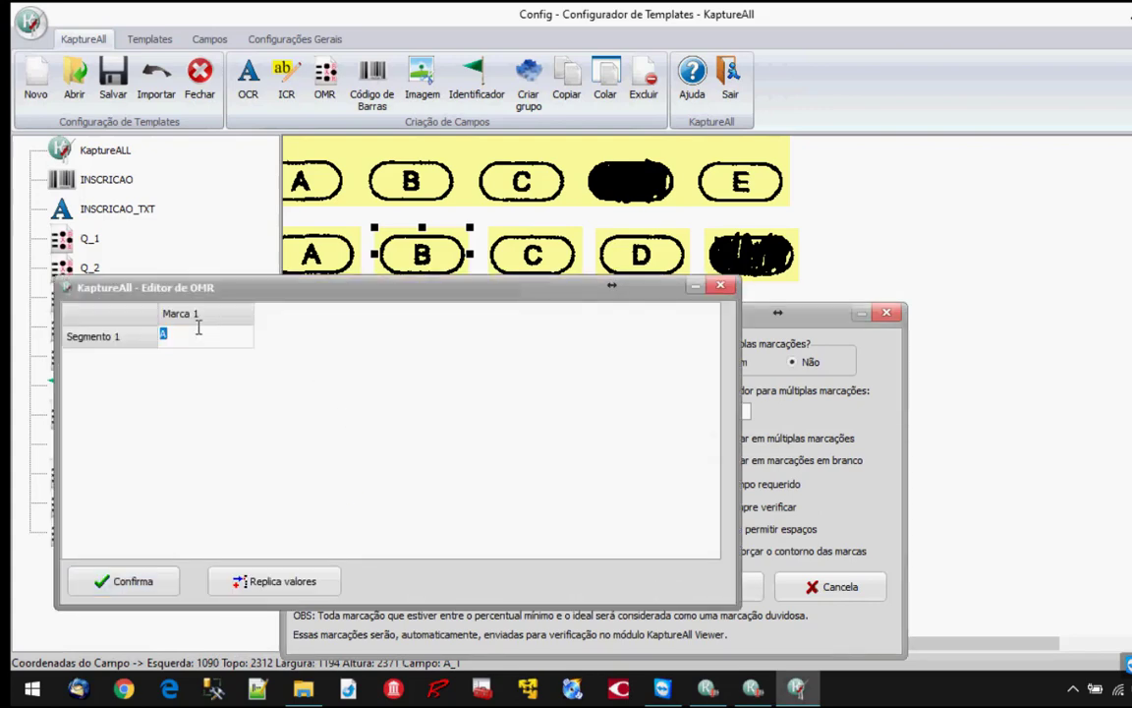
pyautogui.write('B')
pyautogui.click(147, 583)
pyautogui.click(678, 584)
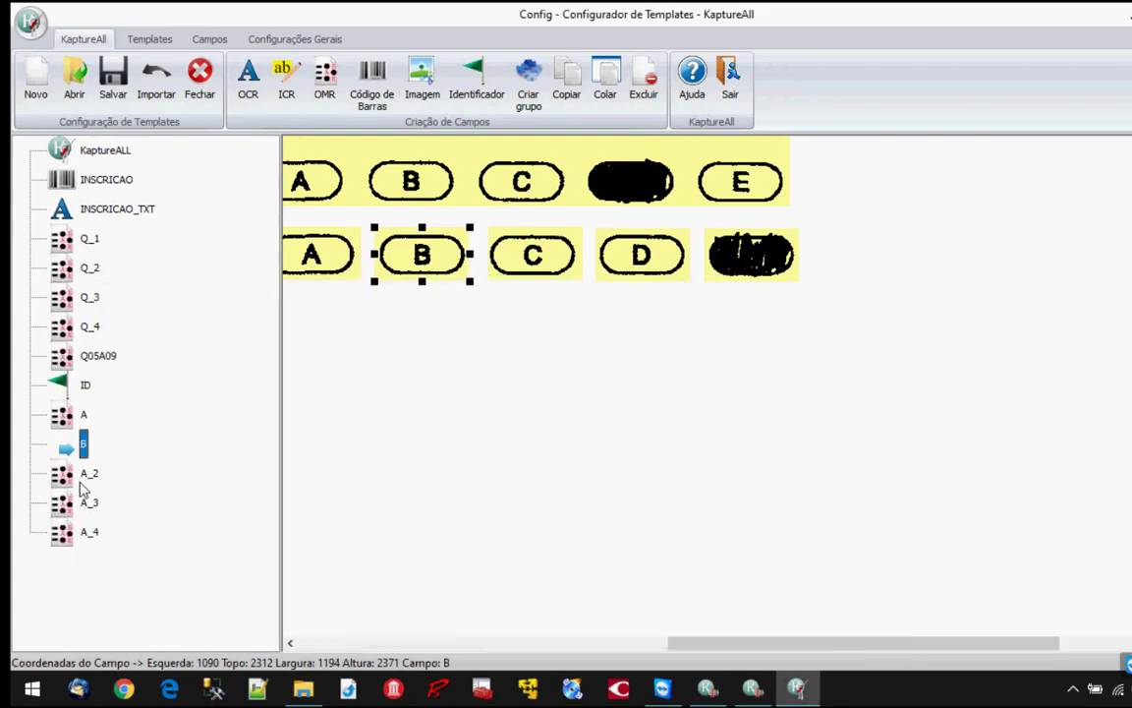
# Step: Rename the OMR field over option C of question 10 as C and set its Marca 1 value to C
pyautogui.click(87, 474)
pyautogui.doubleClick(88, 474)
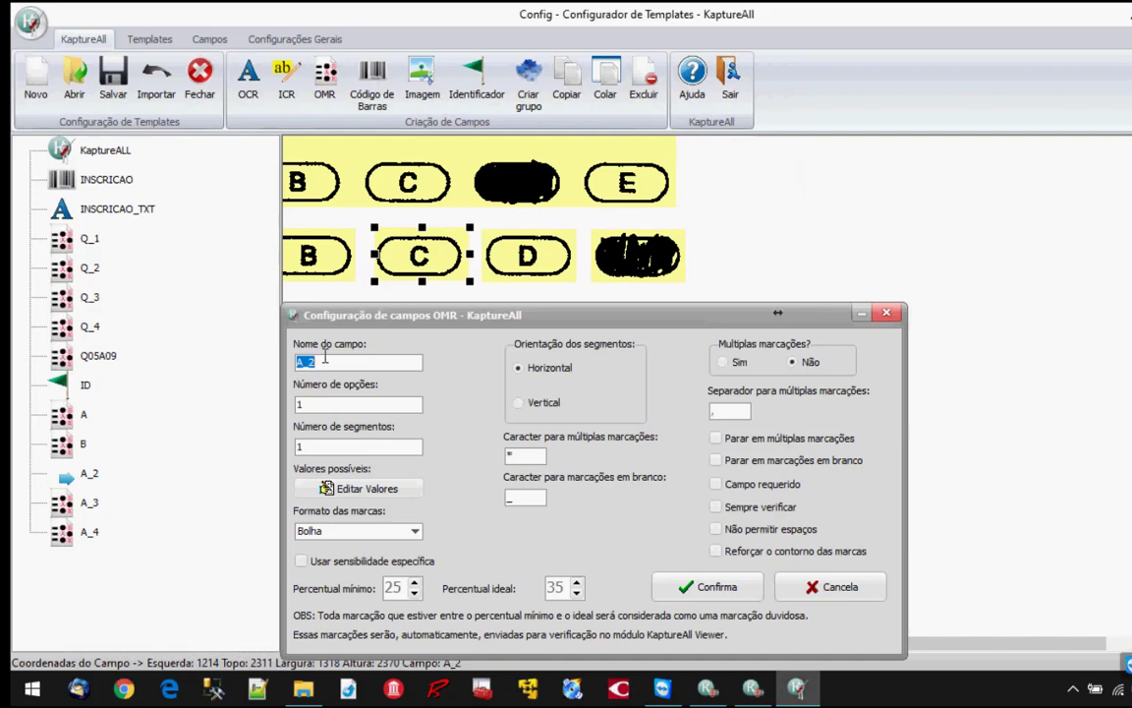
pyautogui.write('C')
pyautogui.click(374, 487)
pyautogui.click(205, 337)
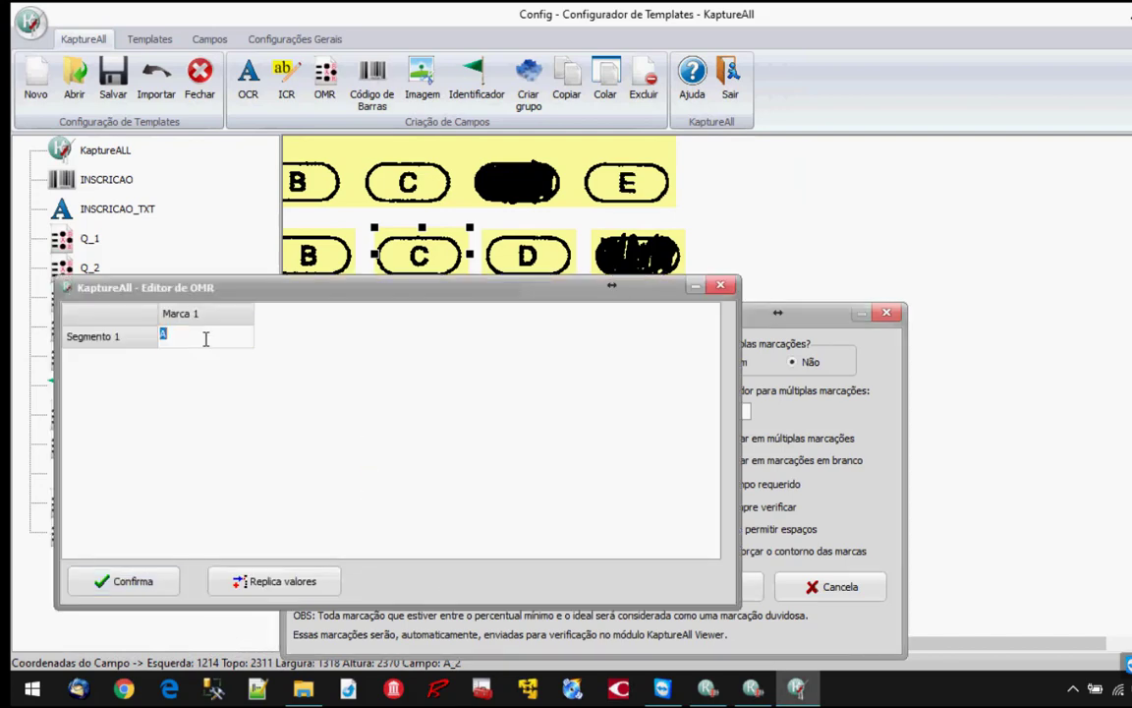
pyautogui.write('C')
pyautogui.click(133, 581)
pyautogui.click(668, 584)
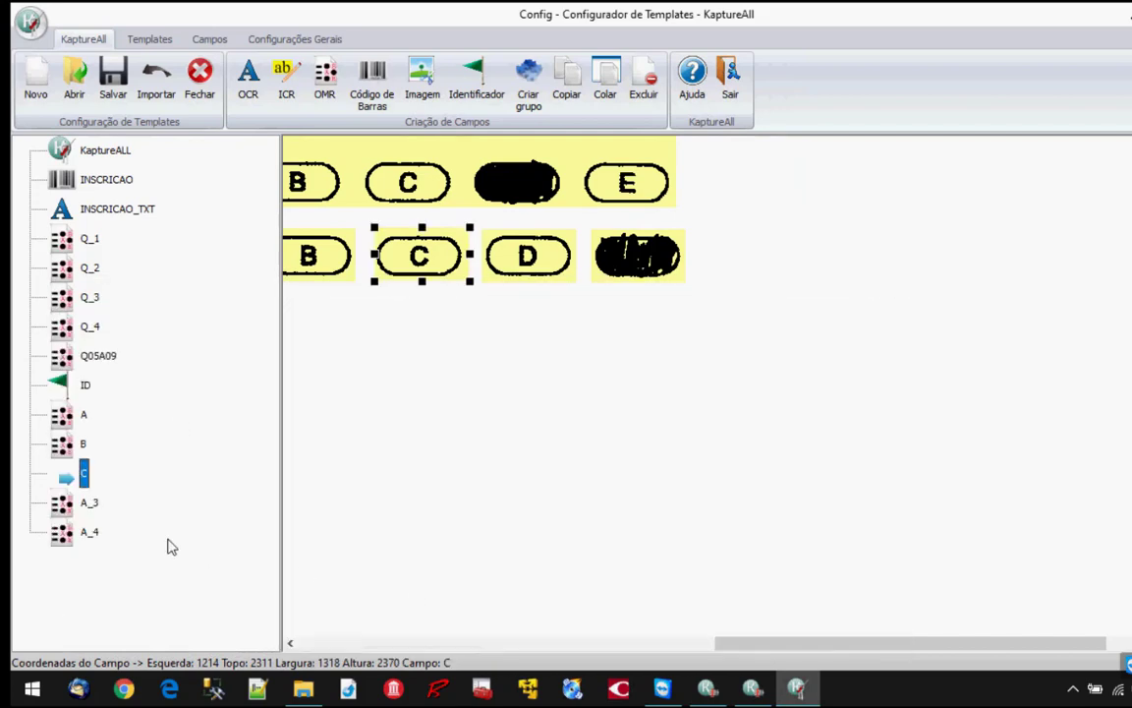
# Step: Rename the OMR field over option D of question 10 as D and set its Marca 1 value to D
pyautogui.doubleClick(90, 503)
pyautogui.doubleClick(356, 363)
pyautogui.write('D')
pyautogui.click(359, 489)
pyautogui.click(206, 337)
pyautogui.write('D')
pyautogui.click(133, 580)
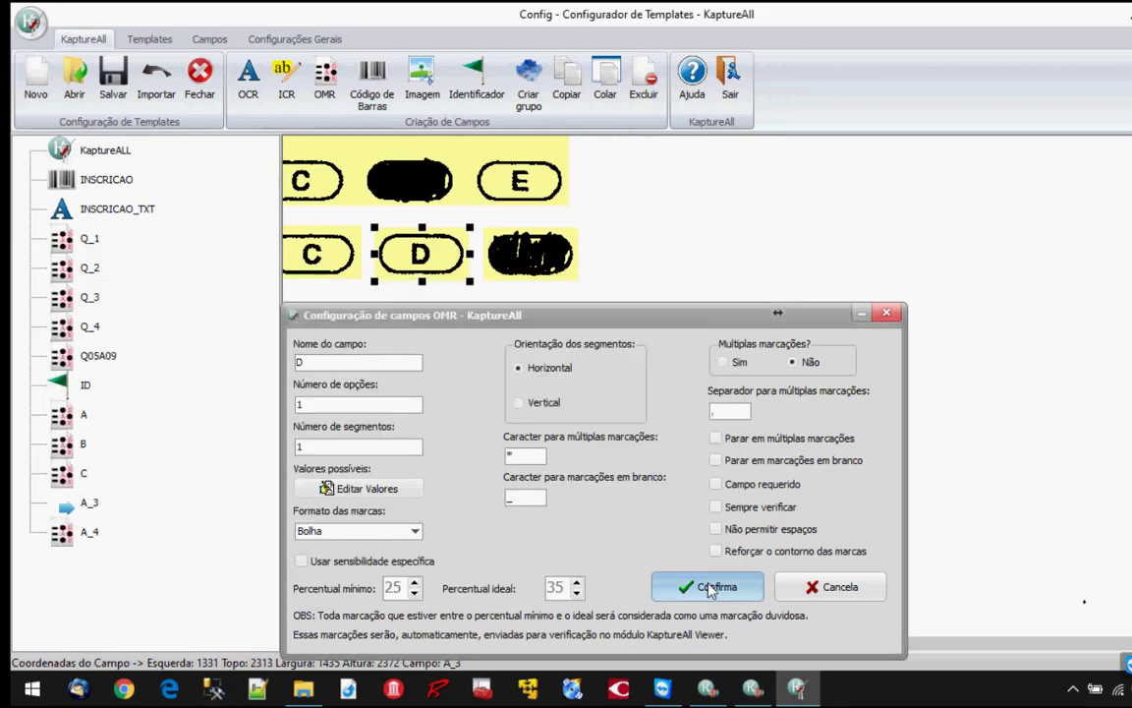
pyautogui.click(710, 586)
# Step: Rename the OMR field over option E of question 10 as E and set its Marca 1 value to E
pyautogui.doubleClick(90, 531)
pyautogui.write('E')
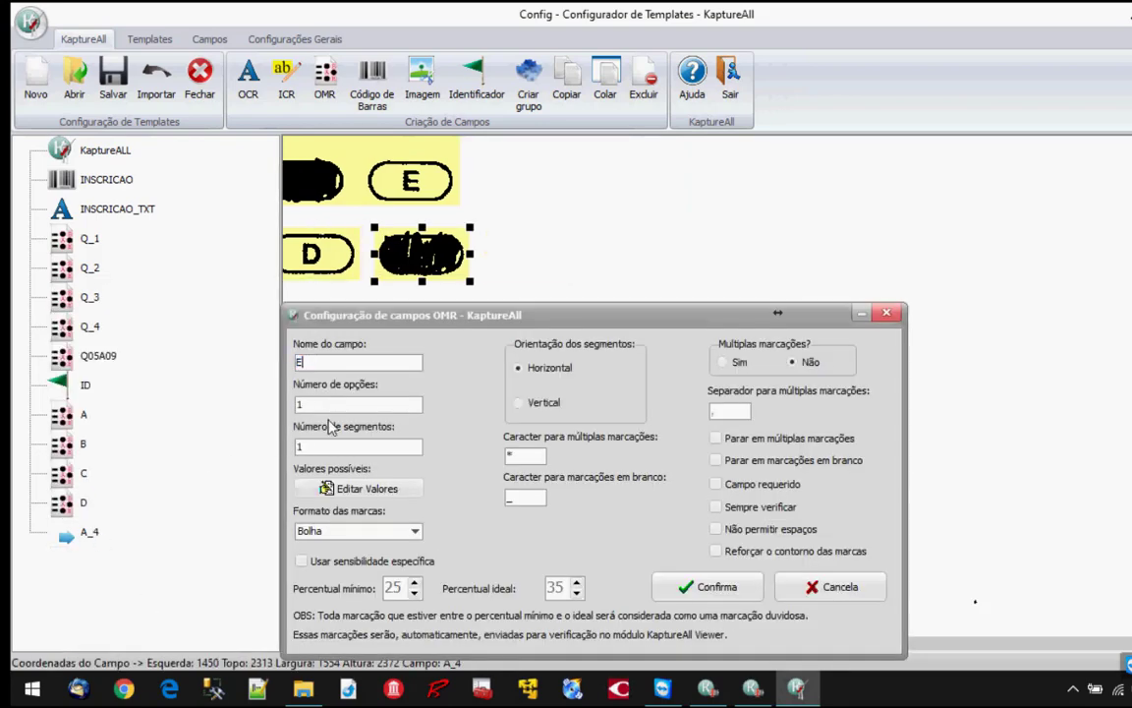
pyautogui.click(334, 489)
pyautogui.click(233, 336)
pyautogui.write('E')
pyautogui.click(145, 582)
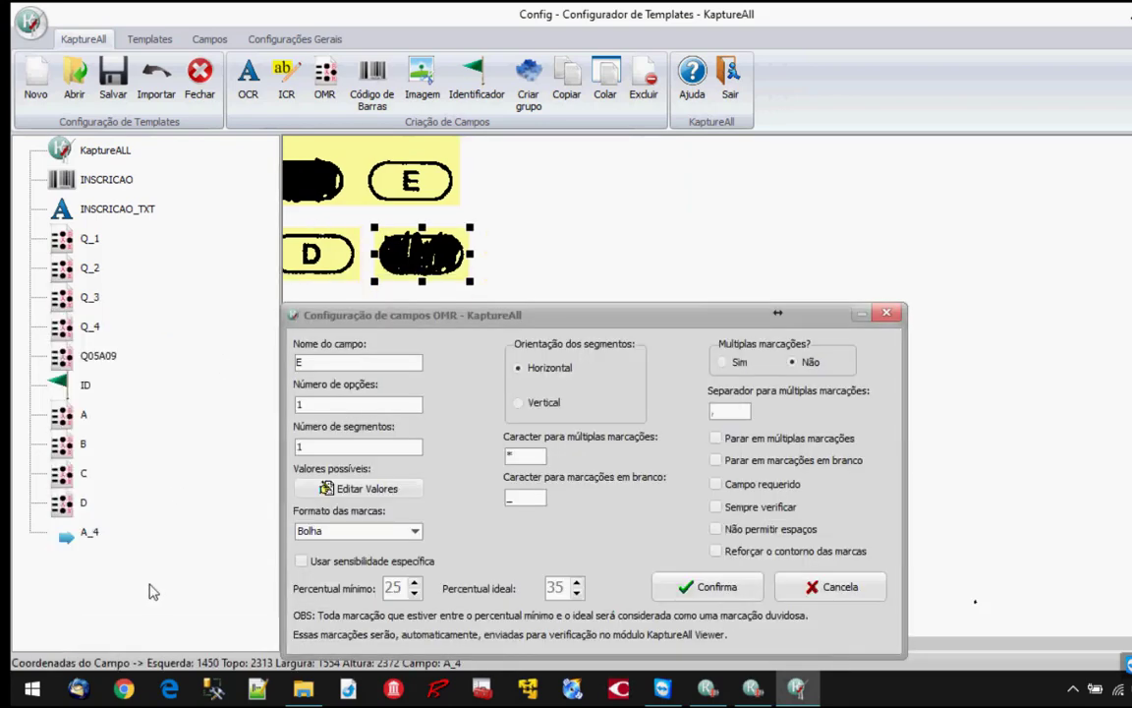
pyautogui.click(710, 587)
# Step: Start a new field group named Q_10 and add the fields A, B, C, D and E to it
pyautogui.moveTo(851, 648); pyautogui.dragTo(601, 627)
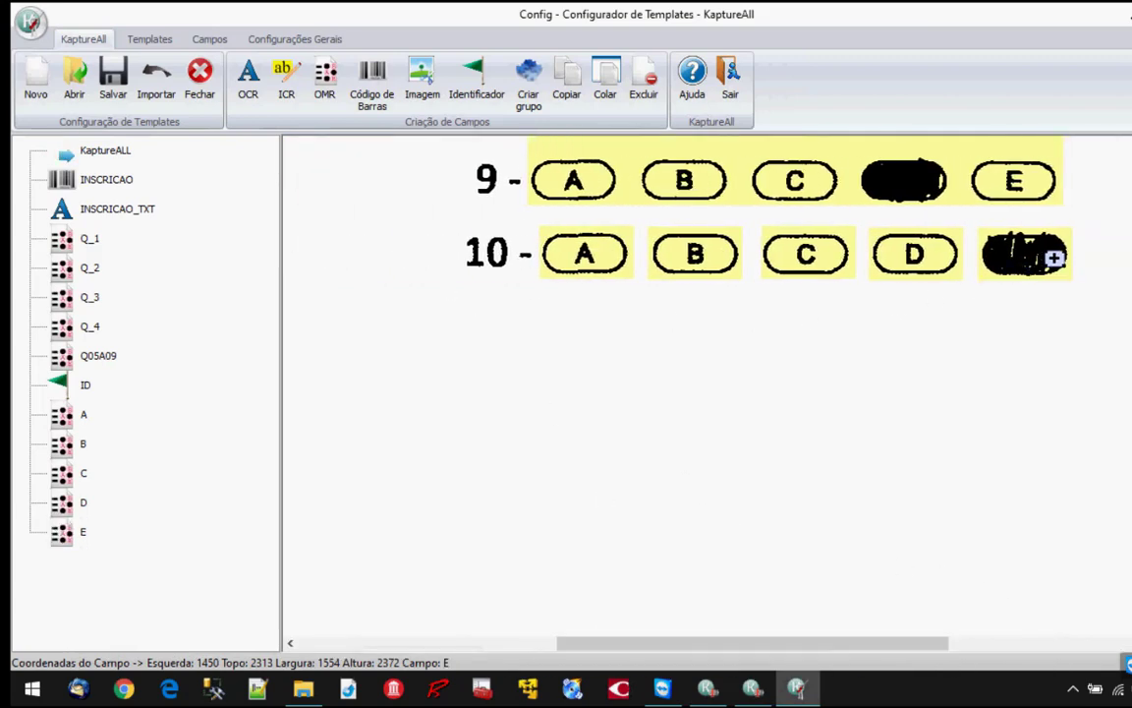
pyautogui.click(530, 104)
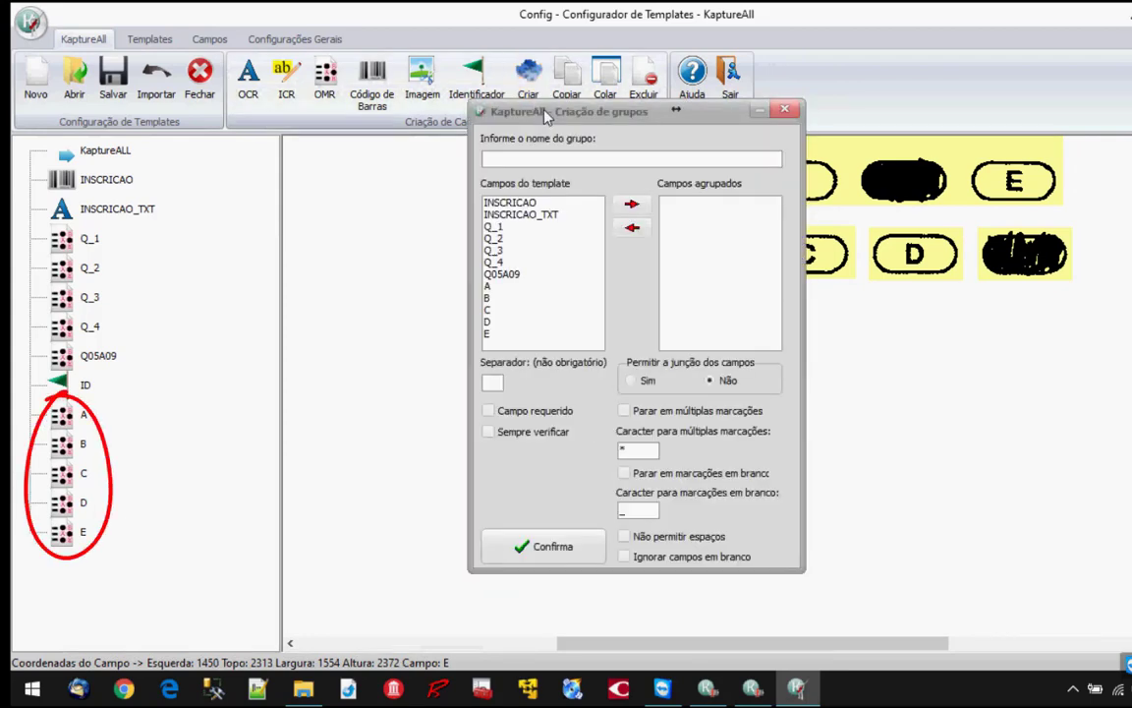
pyautogui.moveTo(534, 108); pyautogui.dragTo(218, 180)
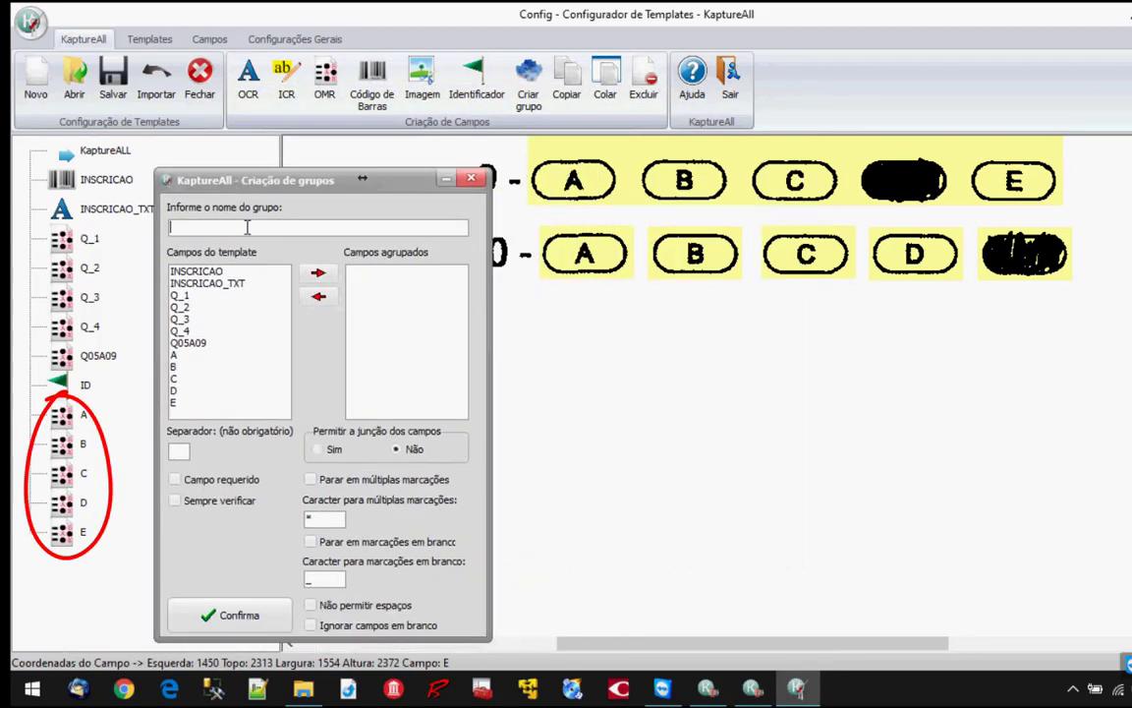
pyautogui.write('Q_10')
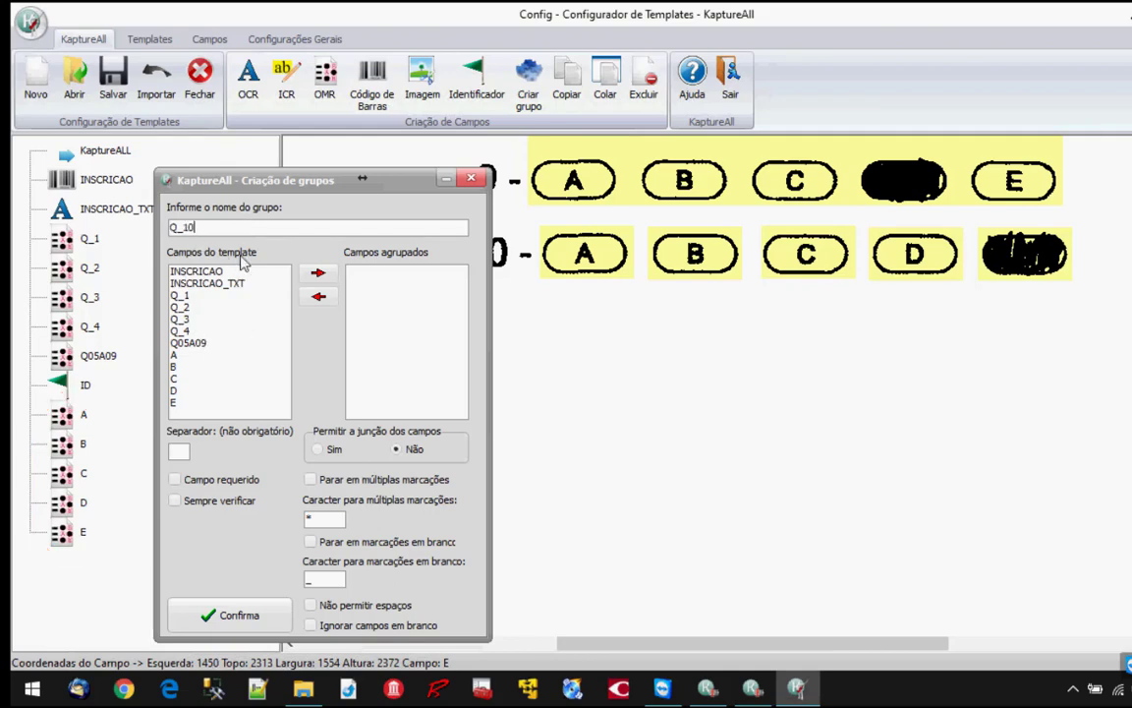
pyautogui.click(190, 356)
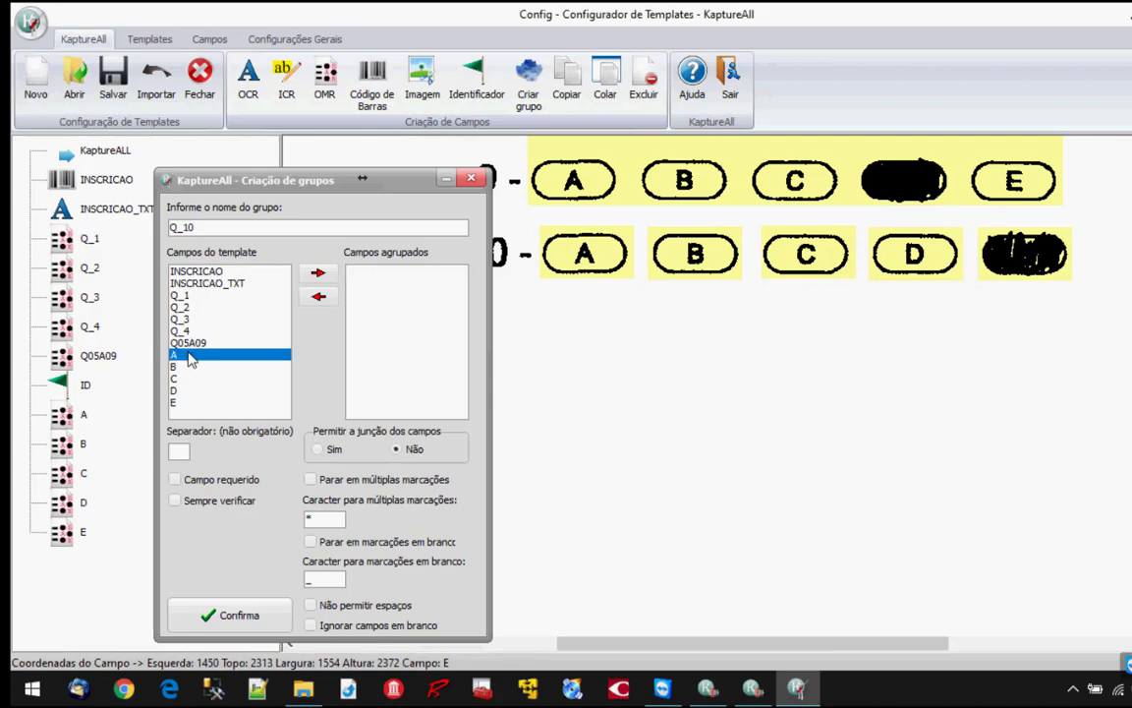
pyautogui.click(317, 276)
pyautogui.click(317, 276)
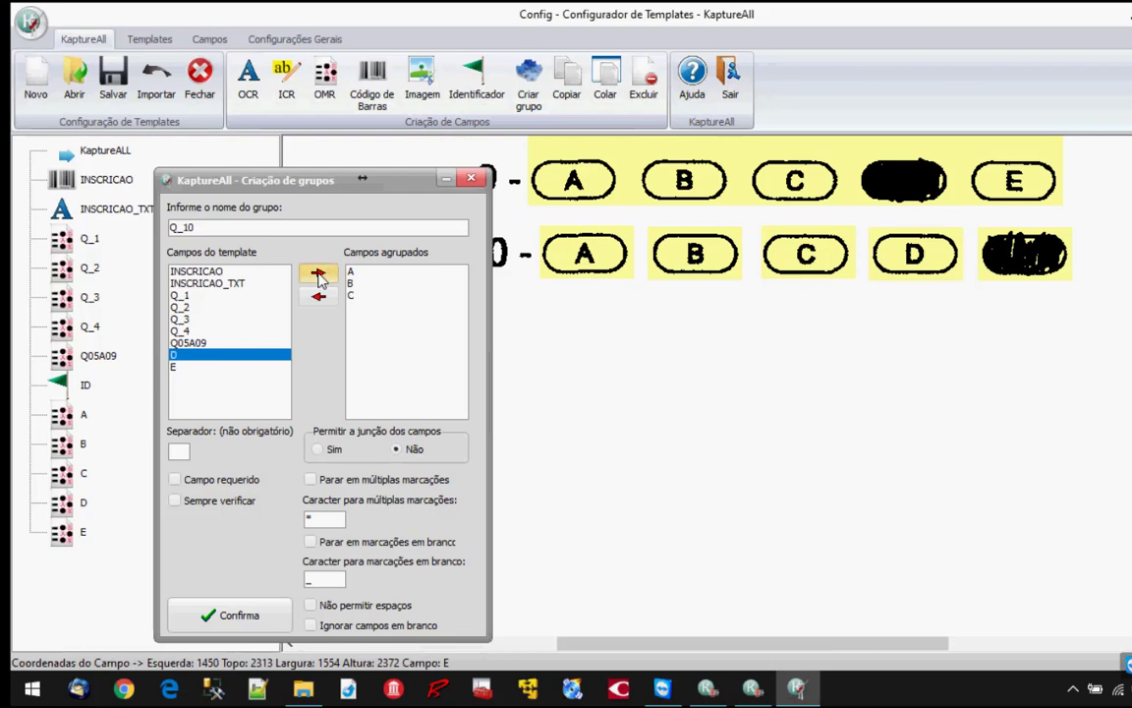
pyautogui.click(317, 276)
pyautogui.click(318, 276)
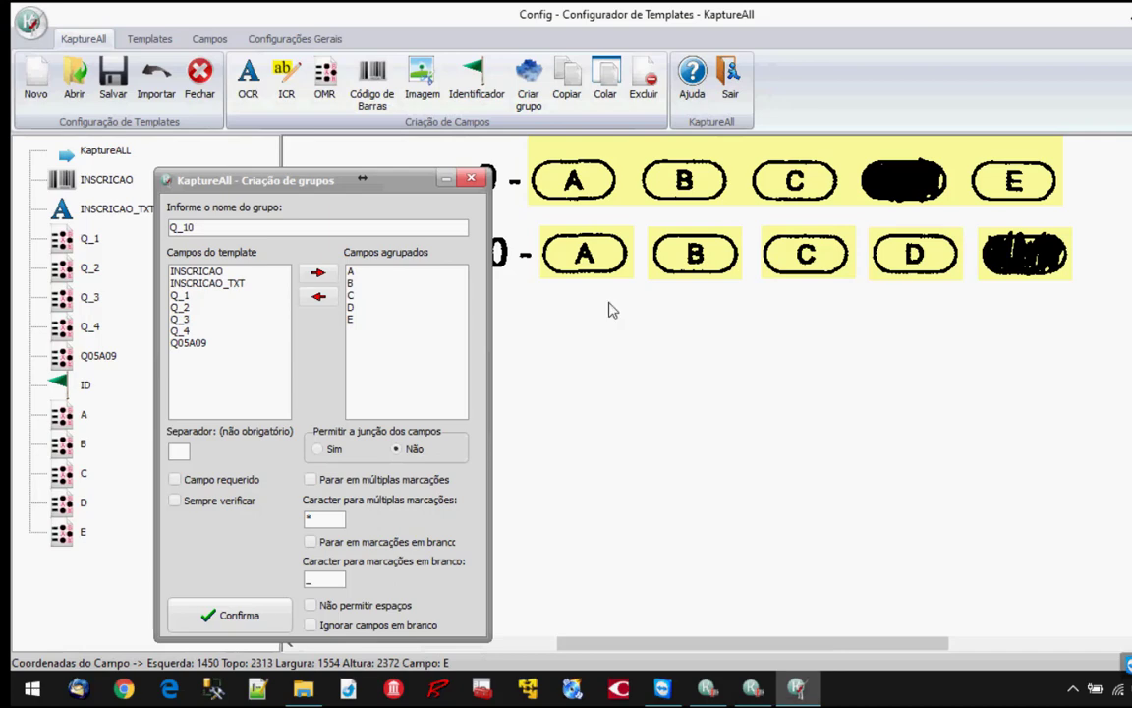
# Step: Disallow field joining for the Q_10 group, make it stop on multiple and blank markings, and confirm the group
pyautogui.click(412, 450)
pyautogui.click(412, 479)
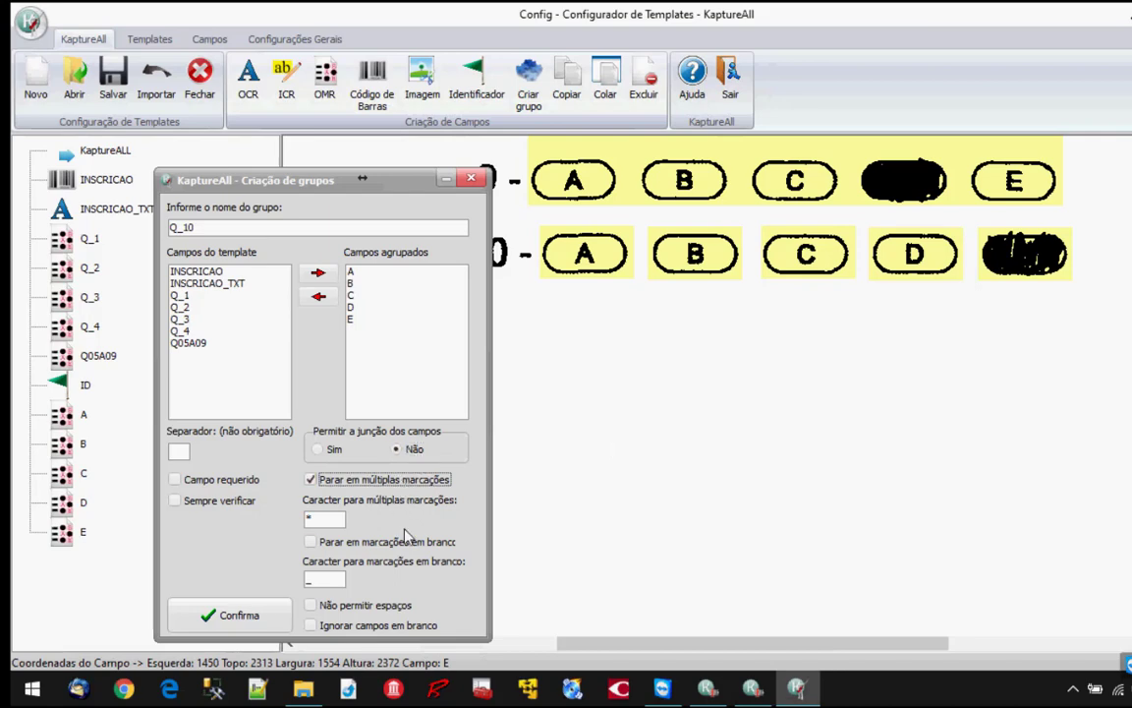
pyautogui.click(398, 541)
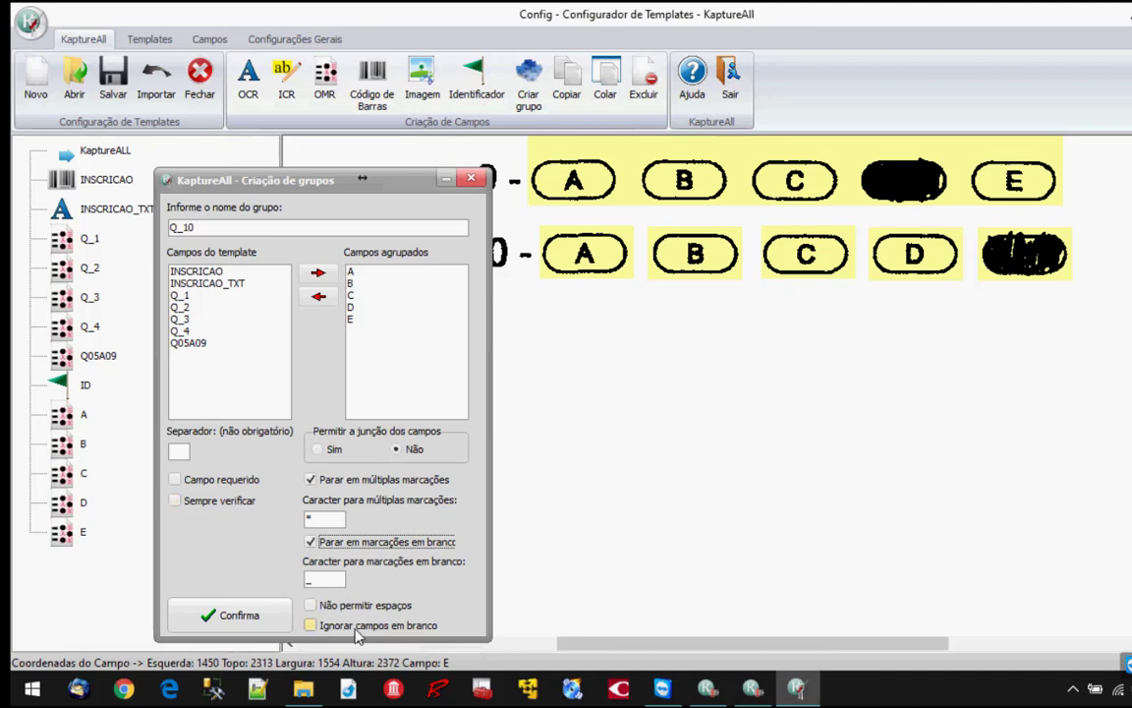
pyautogui.click(261, 620)
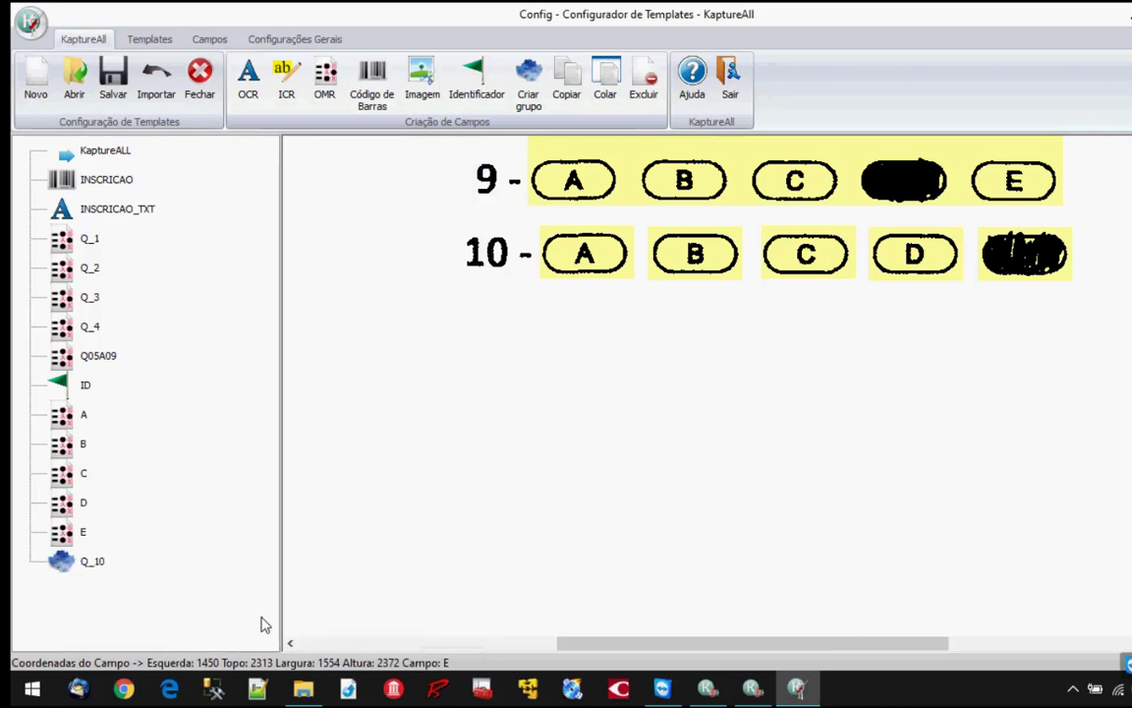
# Step: Check the Q_10 group's outline around question 10 and save the template as TREINA0705
pyautogui.click(93, 562)
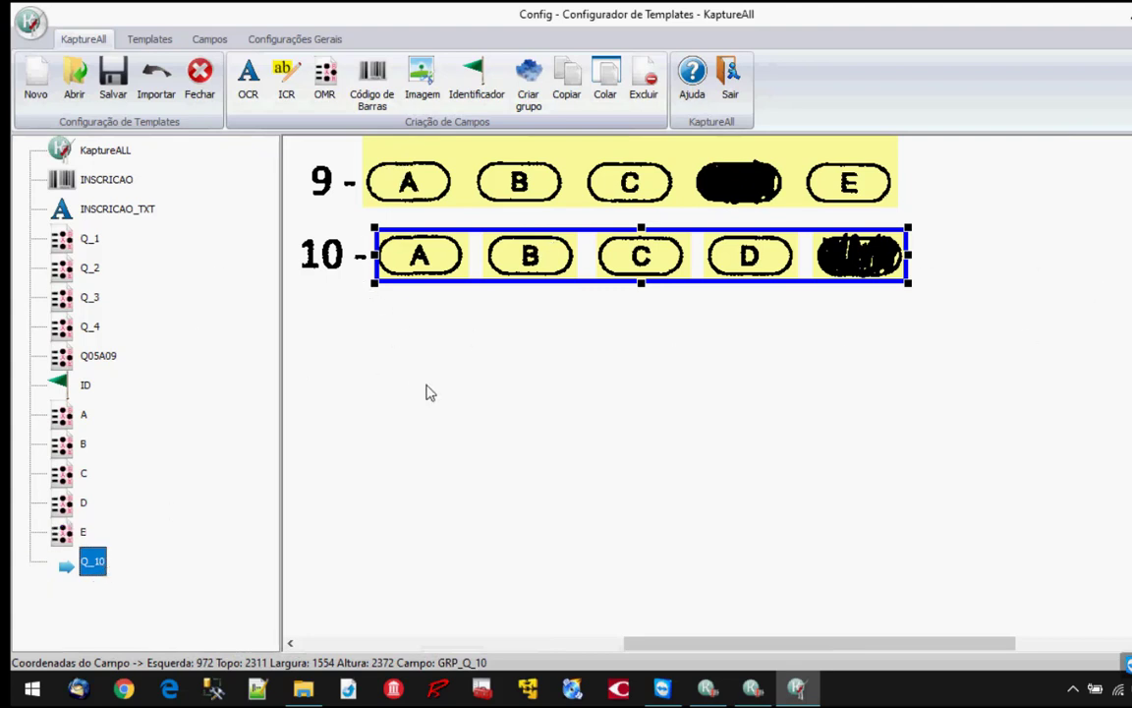
pyautogui.click(634, 358)
pyautogui.click(112, 79)
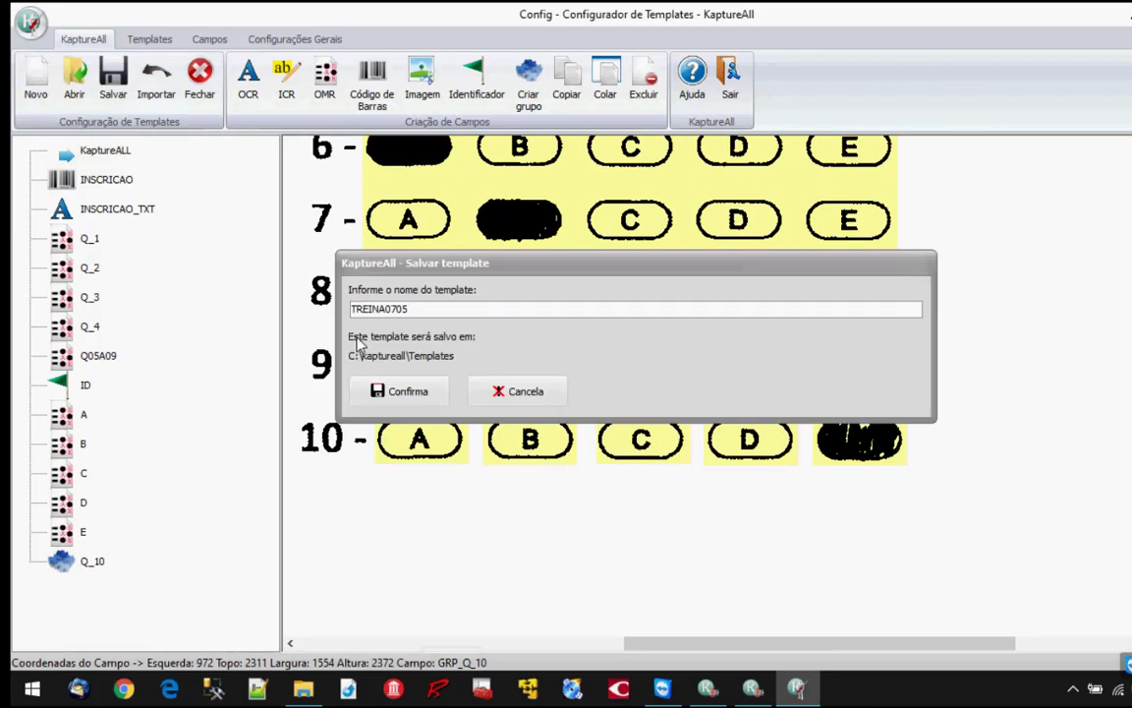
pyautogui.click(420, 390)
pyautogui.click(677, 407)
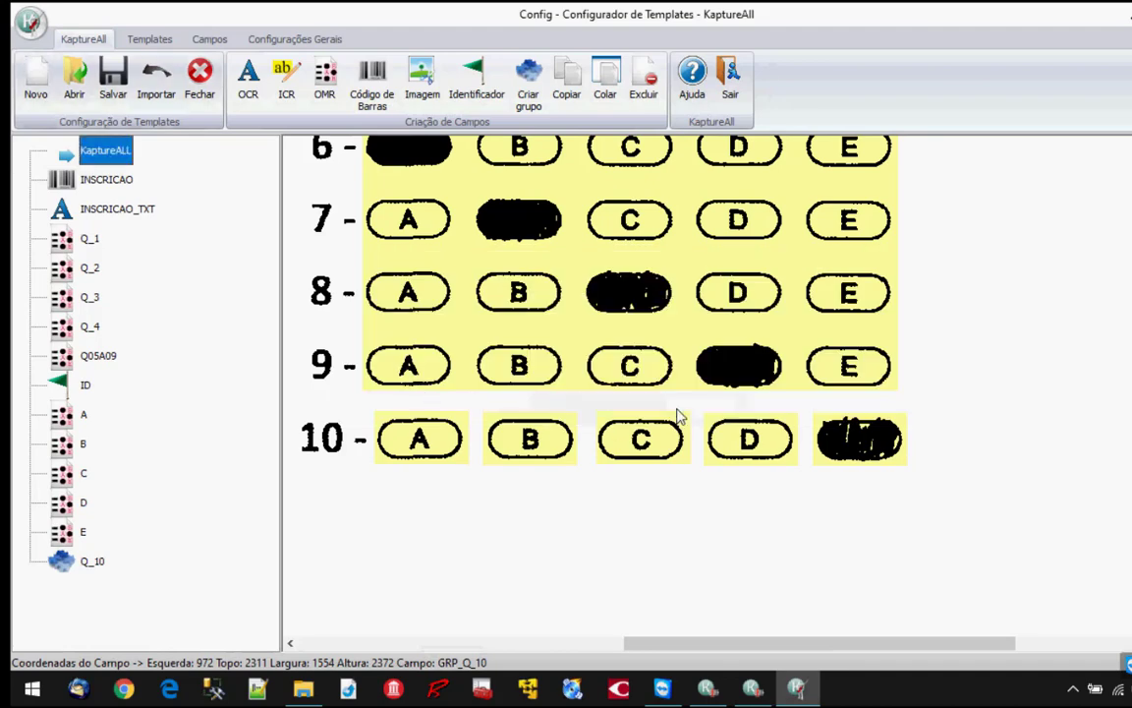
# Step: Set the page zoom to 50% and review the fields placed across the answer sheet
pyautogui.scroll(4, 1036, 399)
pyautogui.rightClick(1003, 335)
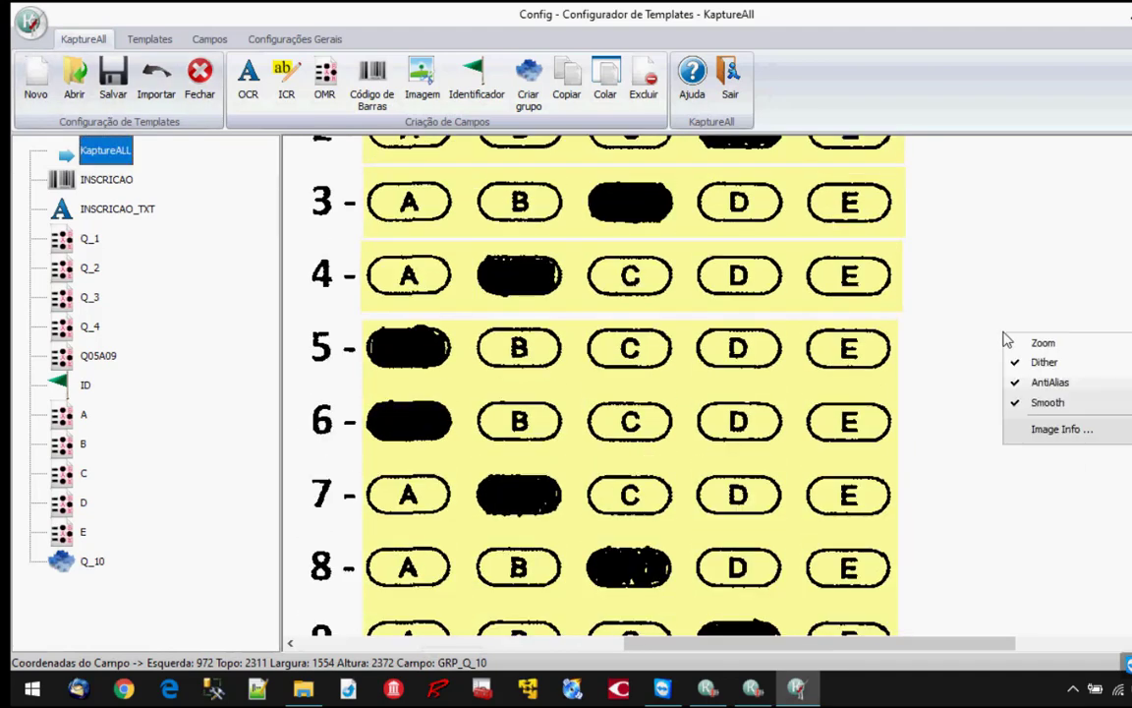
pyautogui.moveTo(1023, 343)
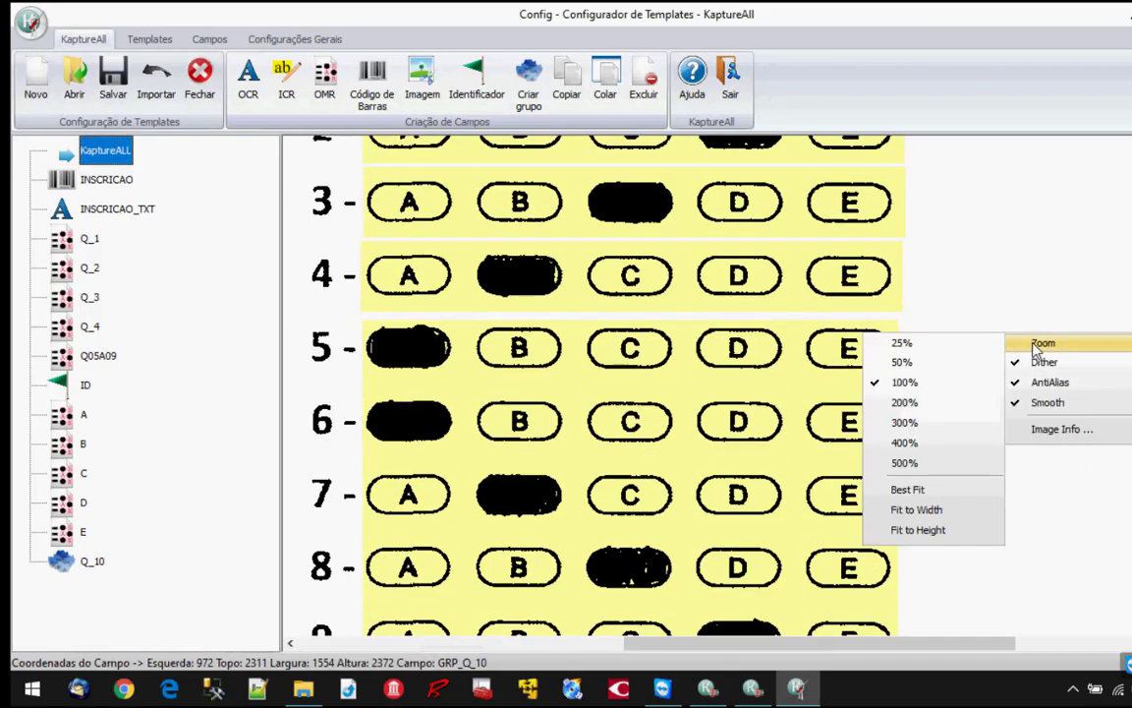
pyautogui.click(947, 363)
pyautogui.scroll(1, 969, 397)
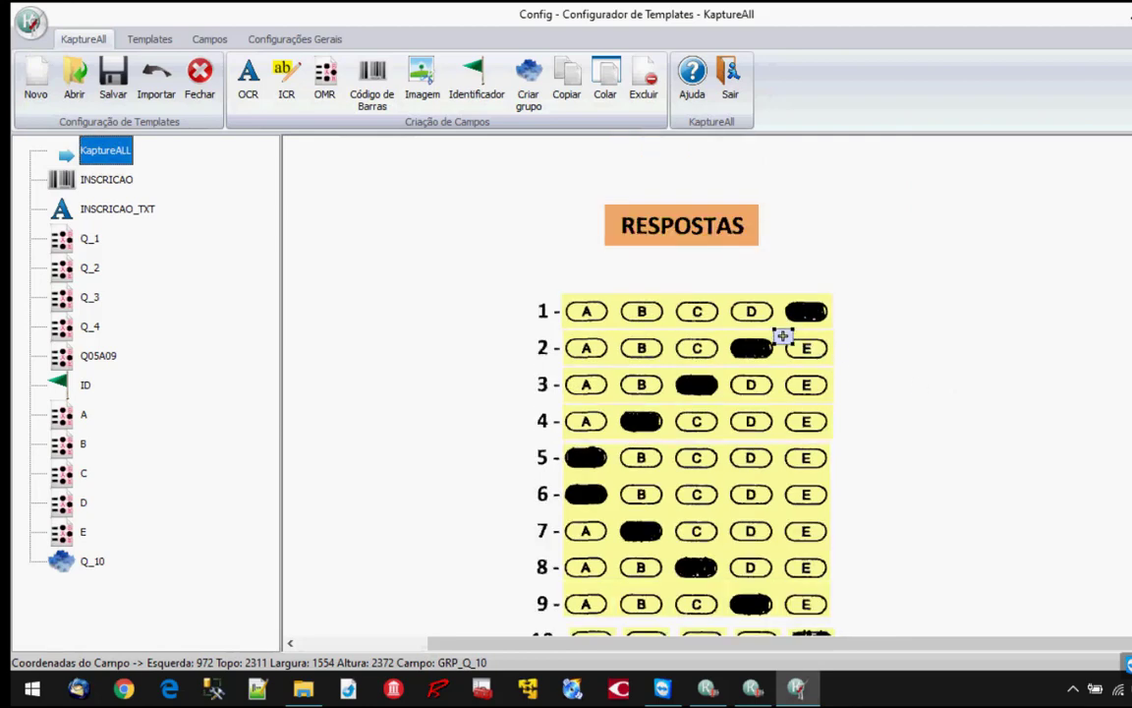
pyautogui.scroll(-2, 929, 403)
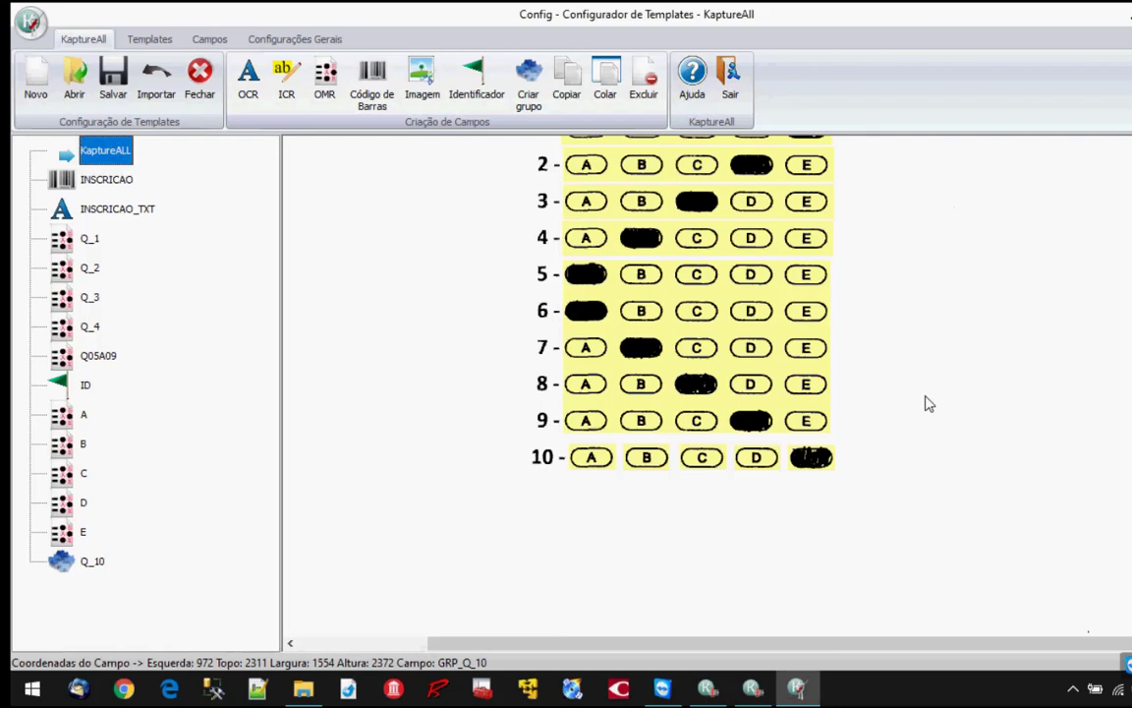
pyautogui.scroll(4, 928, 403)
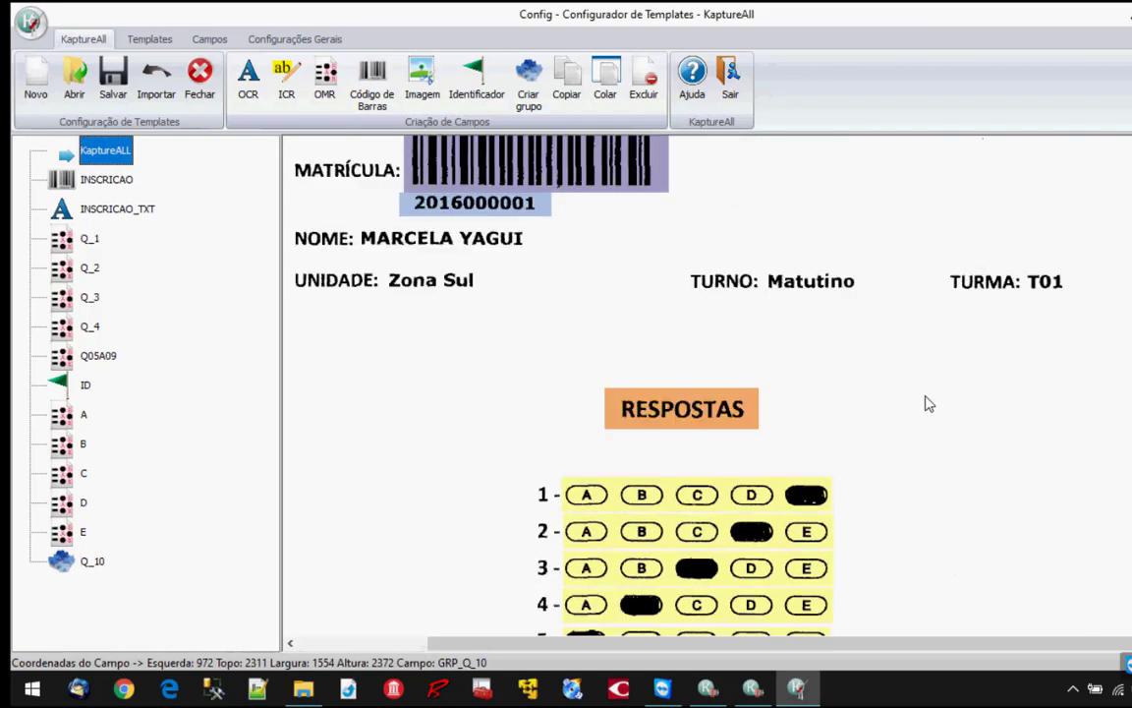
pyautogui.scroll(-1, 928, 403)
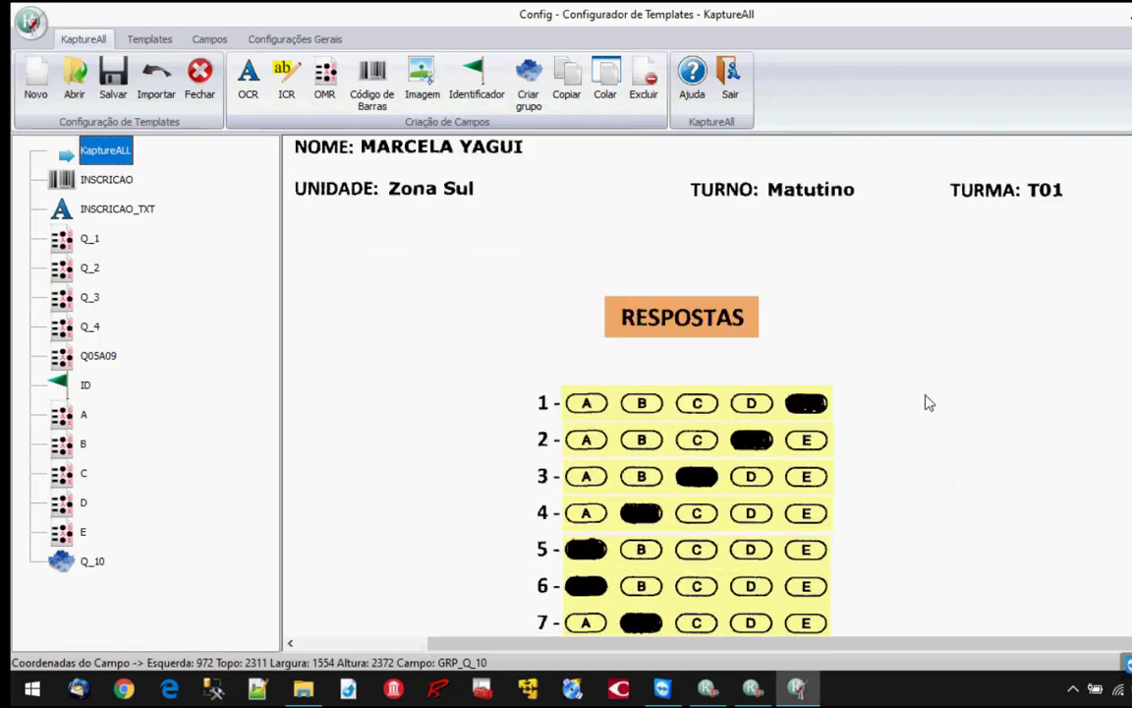
# Step: Set the general OMR sensitivity to a minimum of 20 percent and an ideal of 21 percent, and apply it to the OMR fields
pyautogui.click(286, 41)
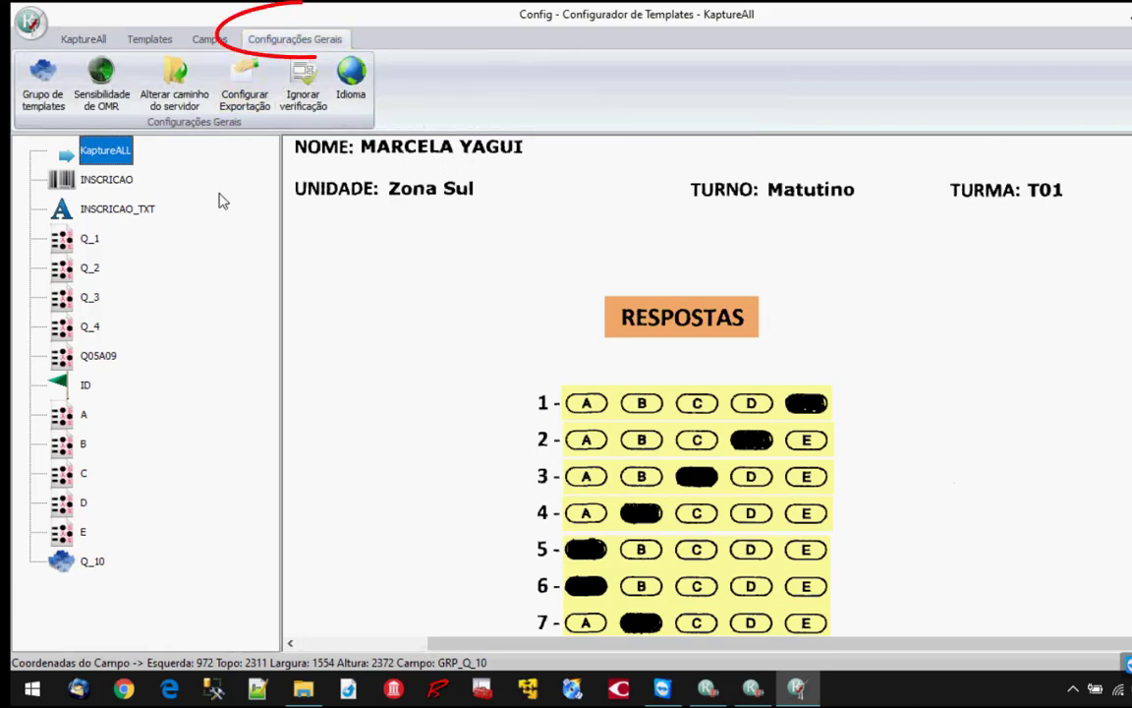
pyautogui.click(111, 113)
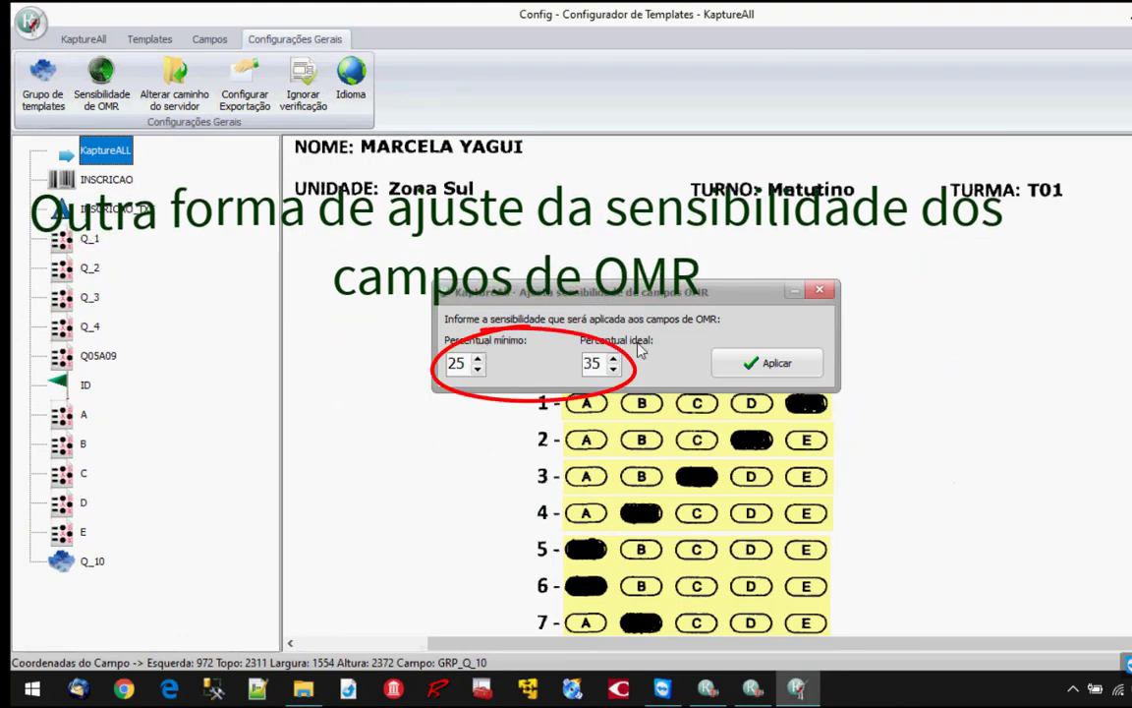
pyautogui.doubleClick(456, 363)
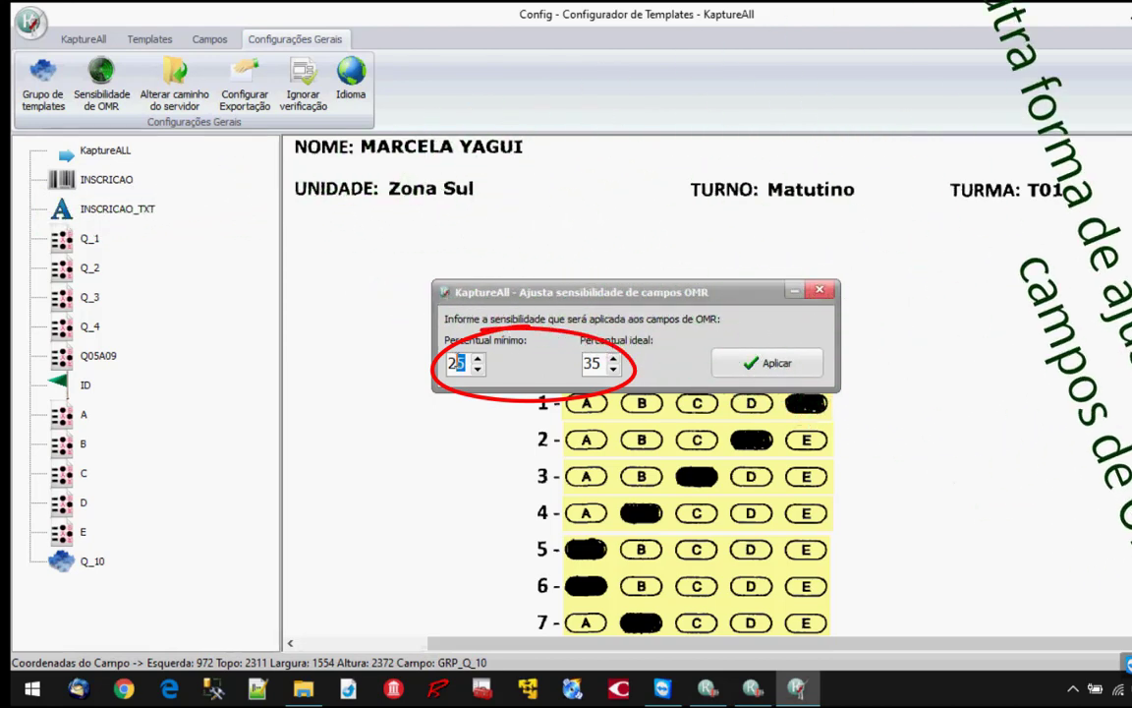
pyautogui.write('0')
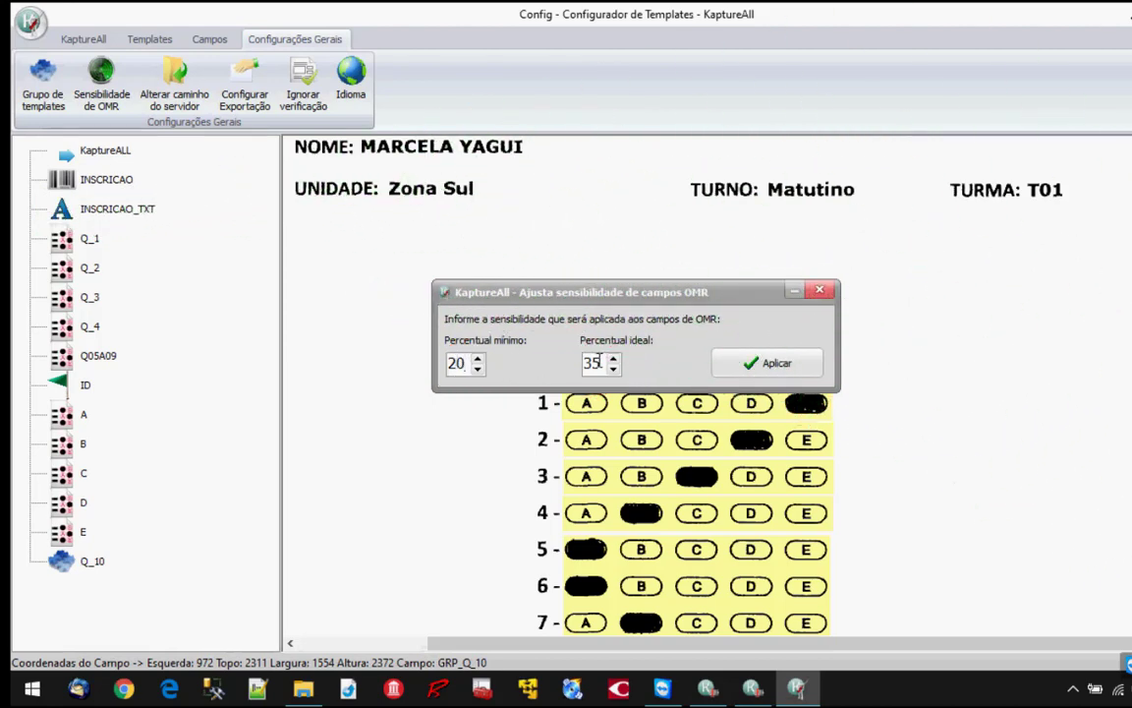
pyautogui.press('Tab')
pyautogui.write('21')
pyautogui.click(736, 370)
pyautogui.click(657, 404)
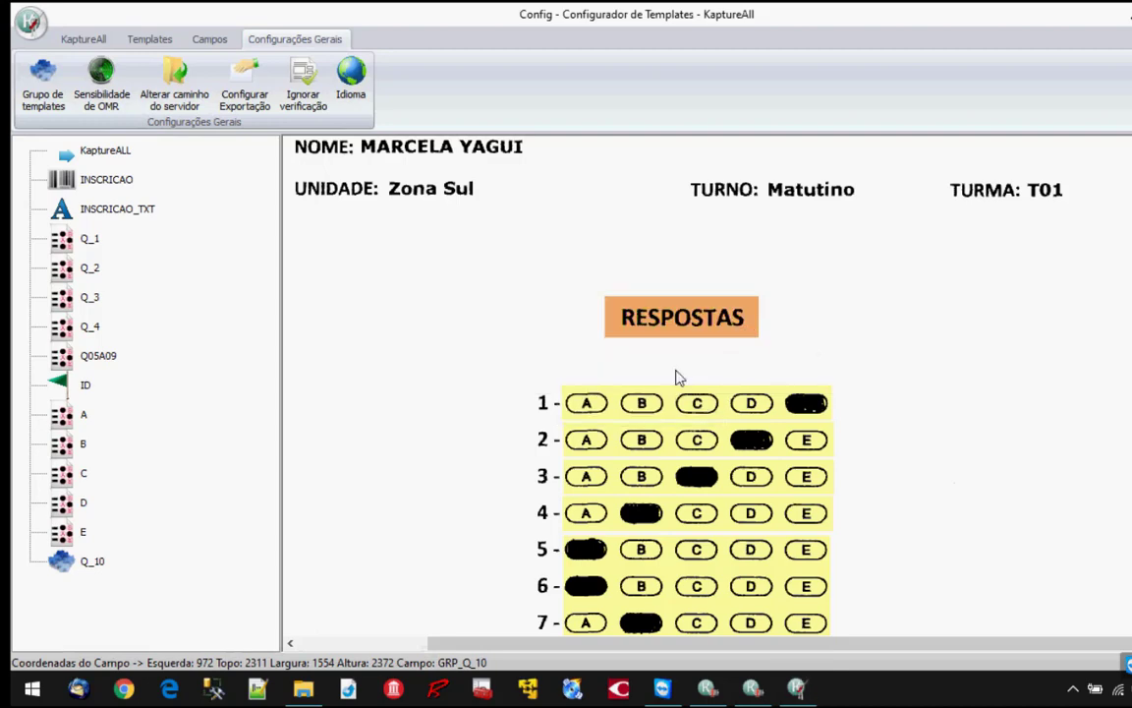
# Step: Check the minimum and ideal percentages in the Q_3 field's settings and leave them without changes
pyautogui.click(87, 297)
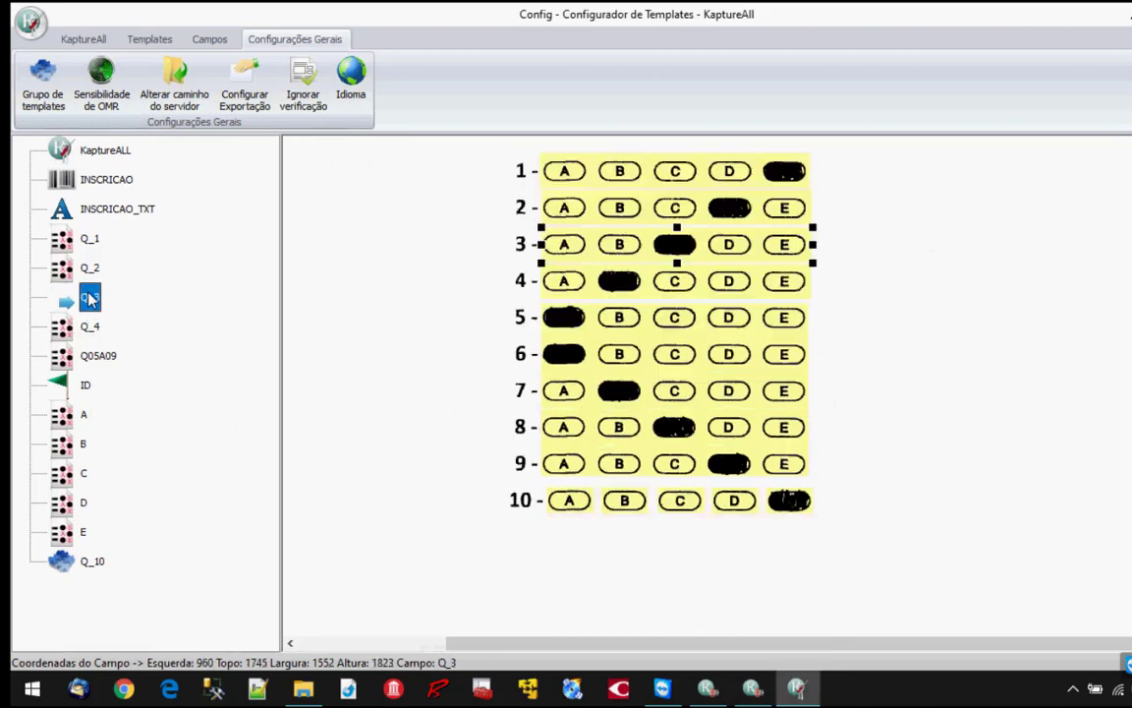
pyautogui.doubleClick(87, 297)
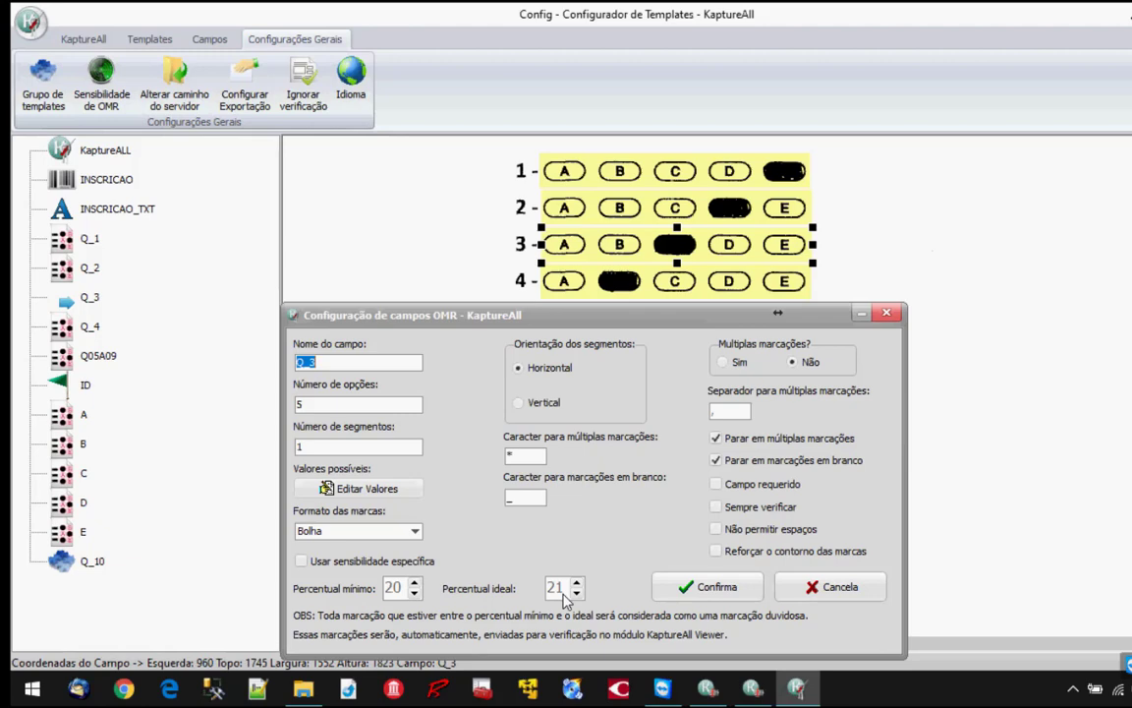
pyautogui.click(837, 587)
# Step: Save the template under its name TREINA0705 and close it without saving again
pyautogui.scroll(5, 968, 538)
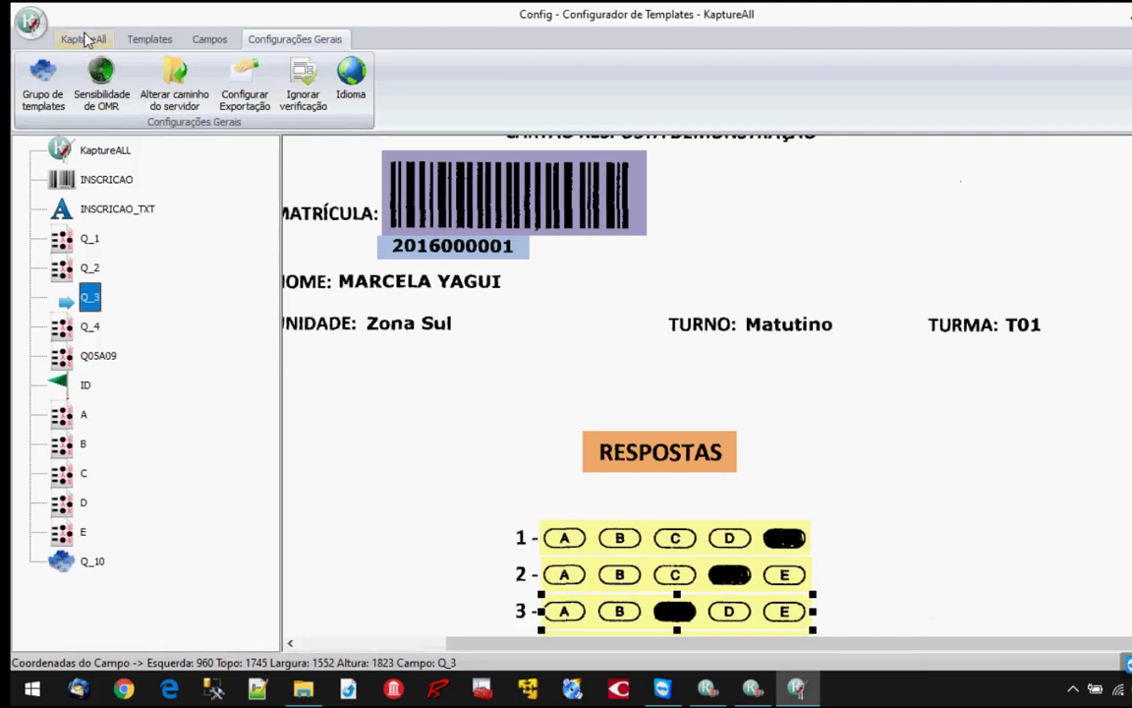
pyautogui.click(83, 38)
pyautogui.click(113, 83)
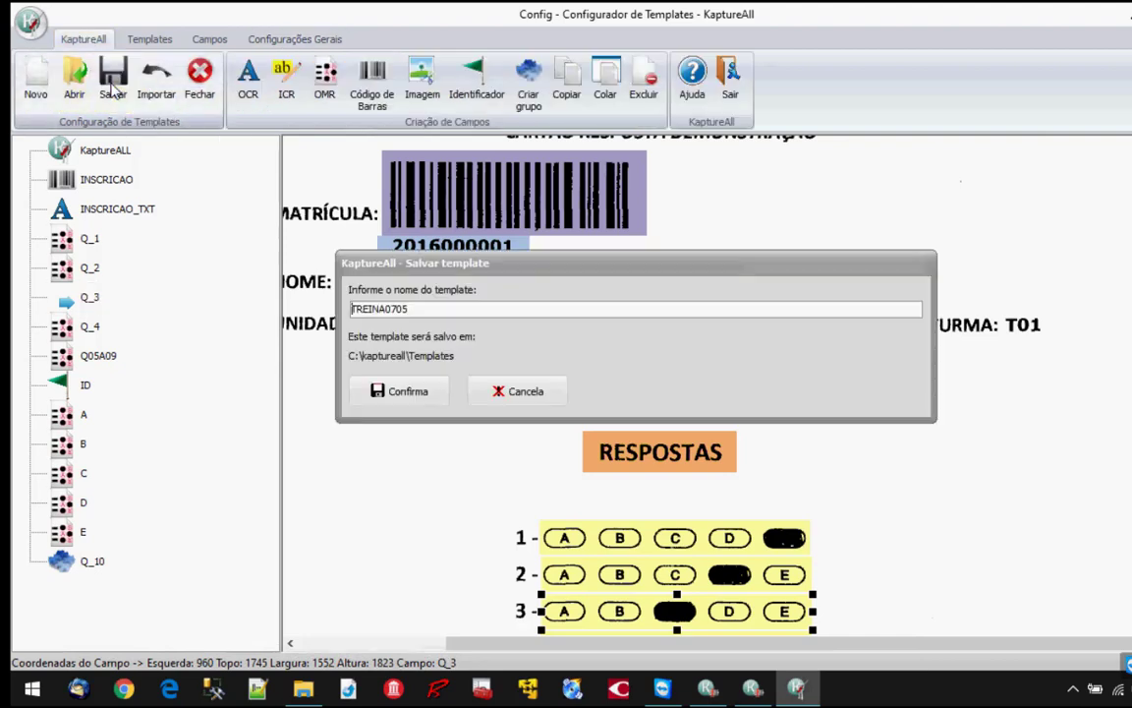
pyautogui.click(408, 391)
pyautogui.click(685, 407)
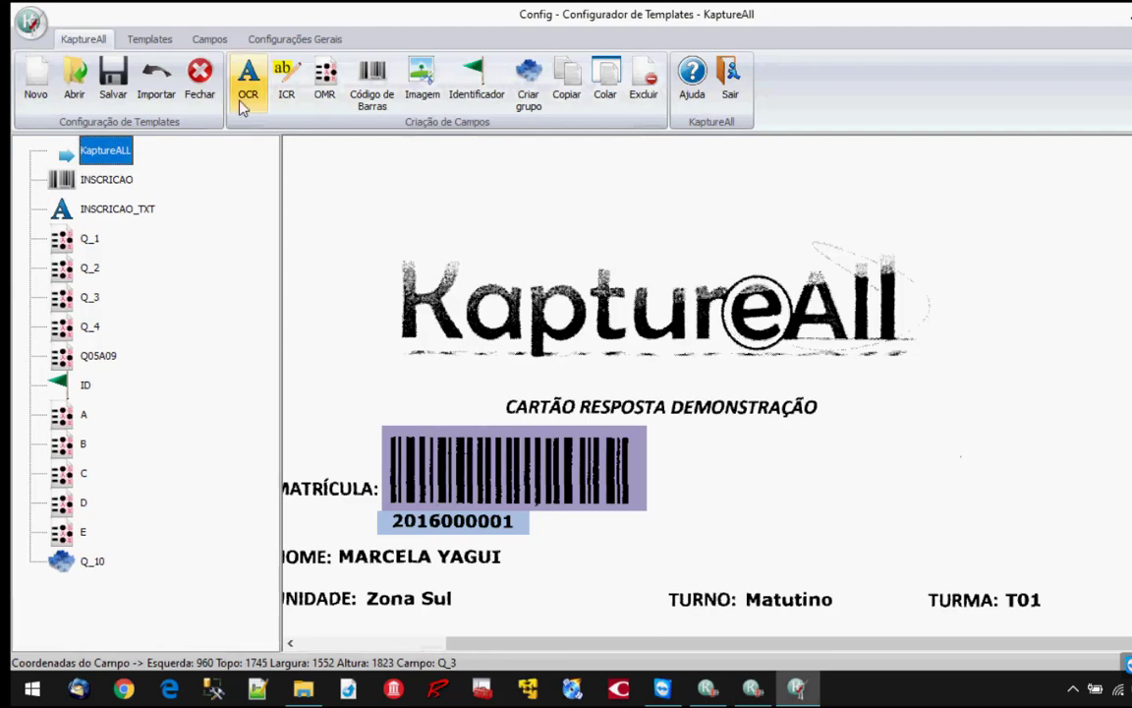
pyautogui.click(195, 85)
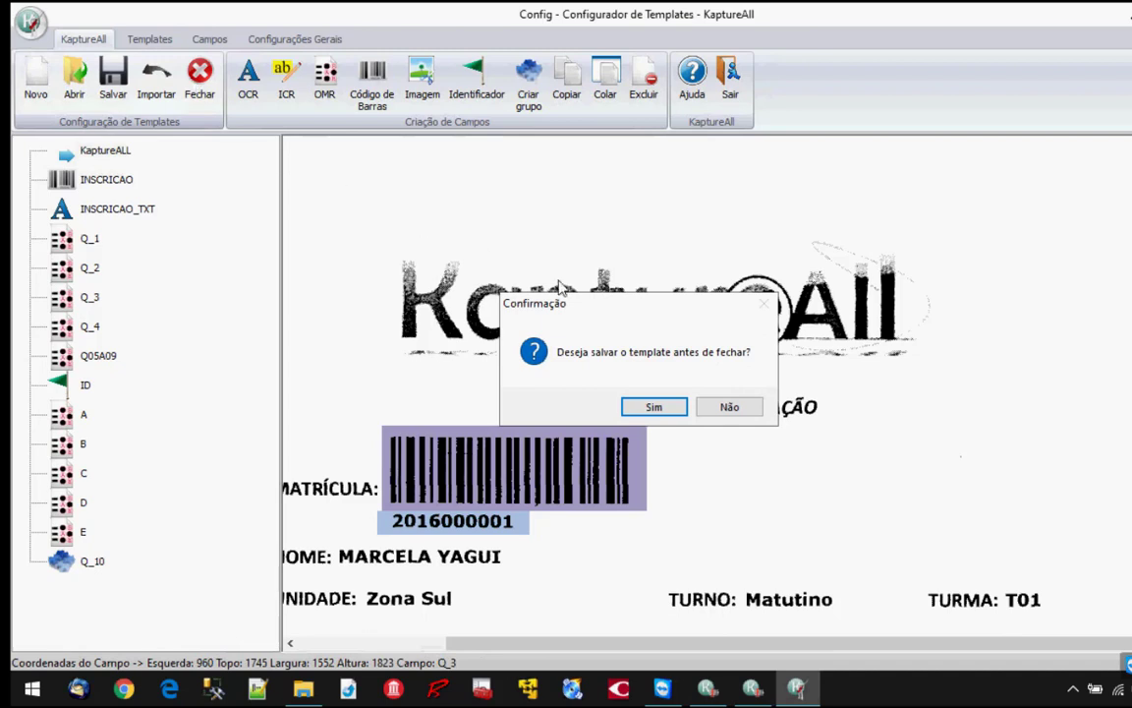
pyautogui.click(748, 416)
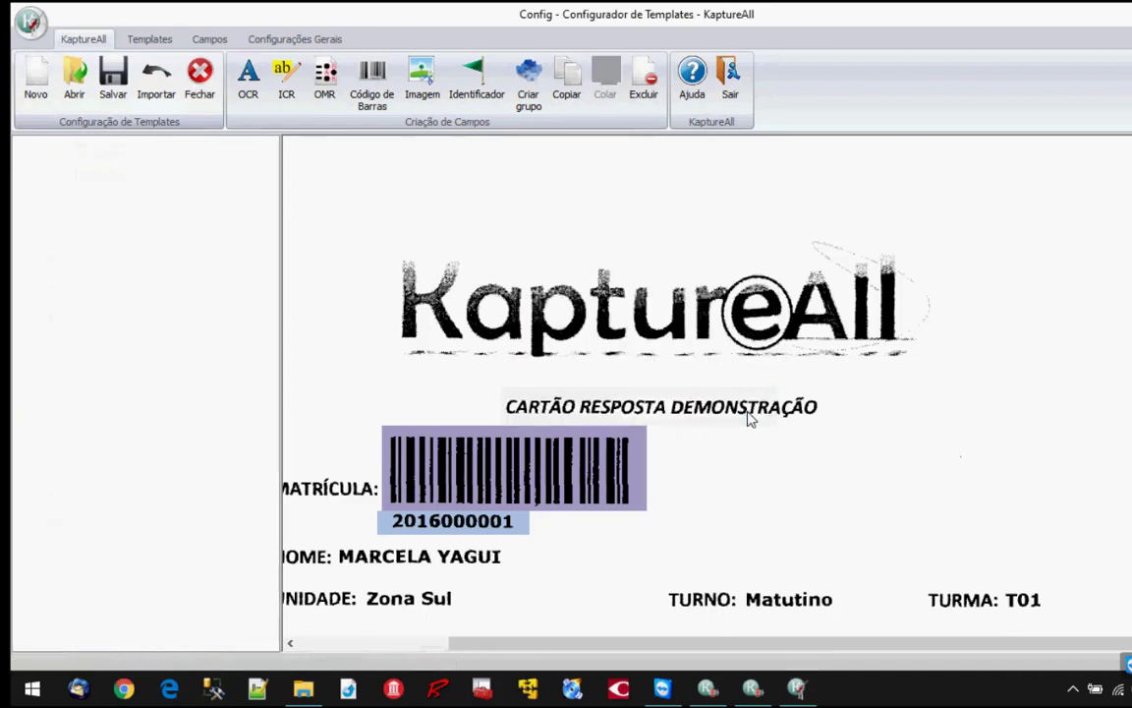
# Step: Examine the general settings available in the KaptureAll Manager window and return to the template configurator
pyautogui.click(316, 42)
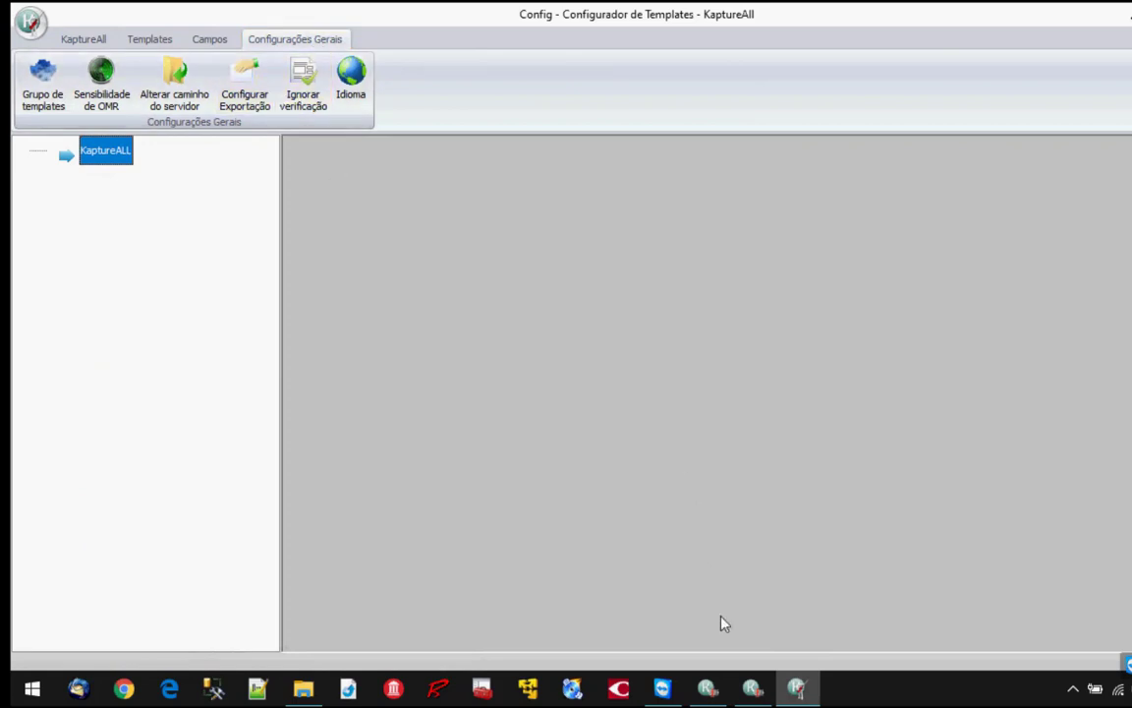
pyautogui.click(715, 688)
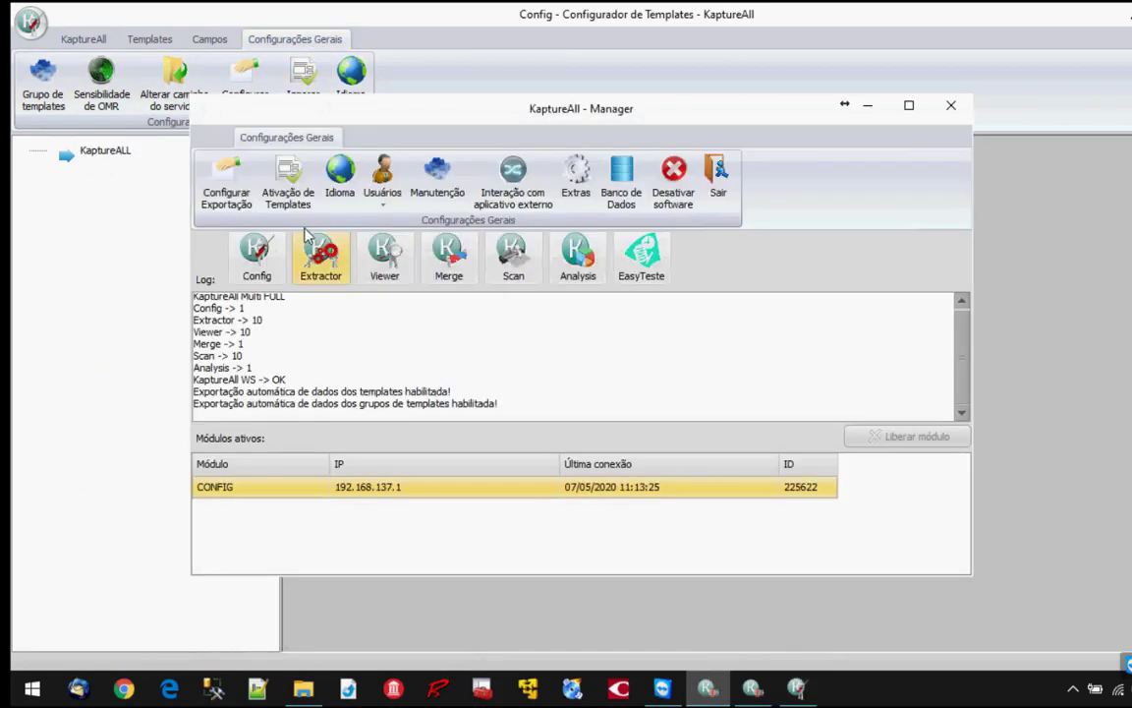
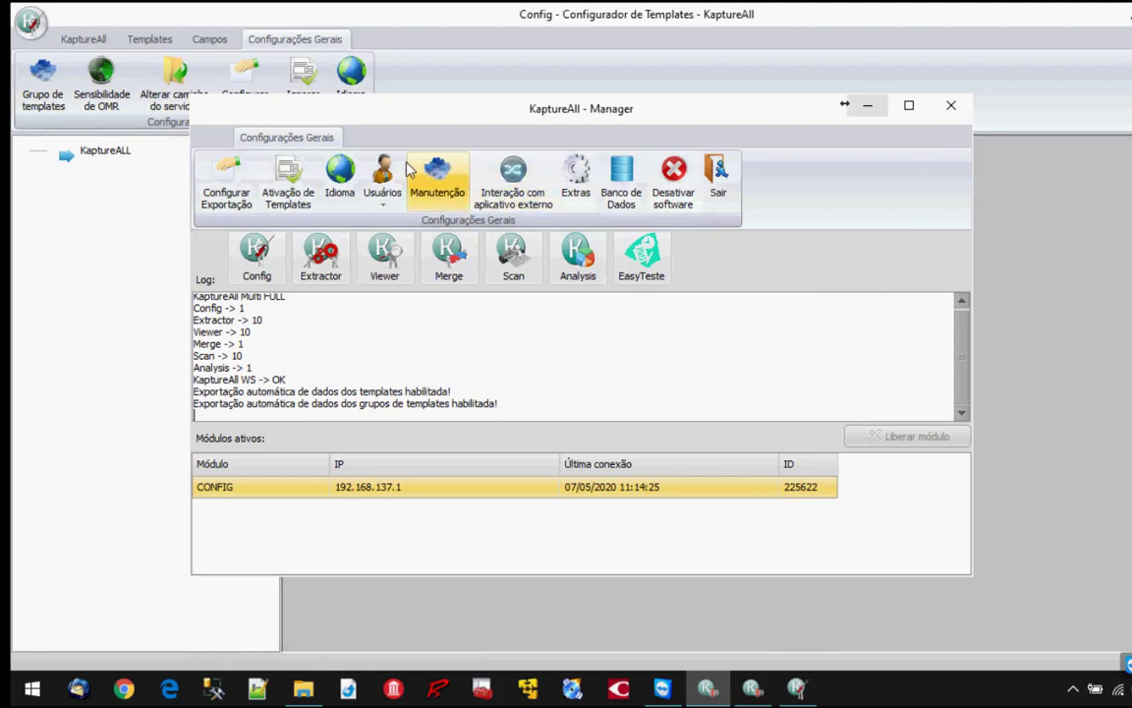
pyautogui.click(869, 109)
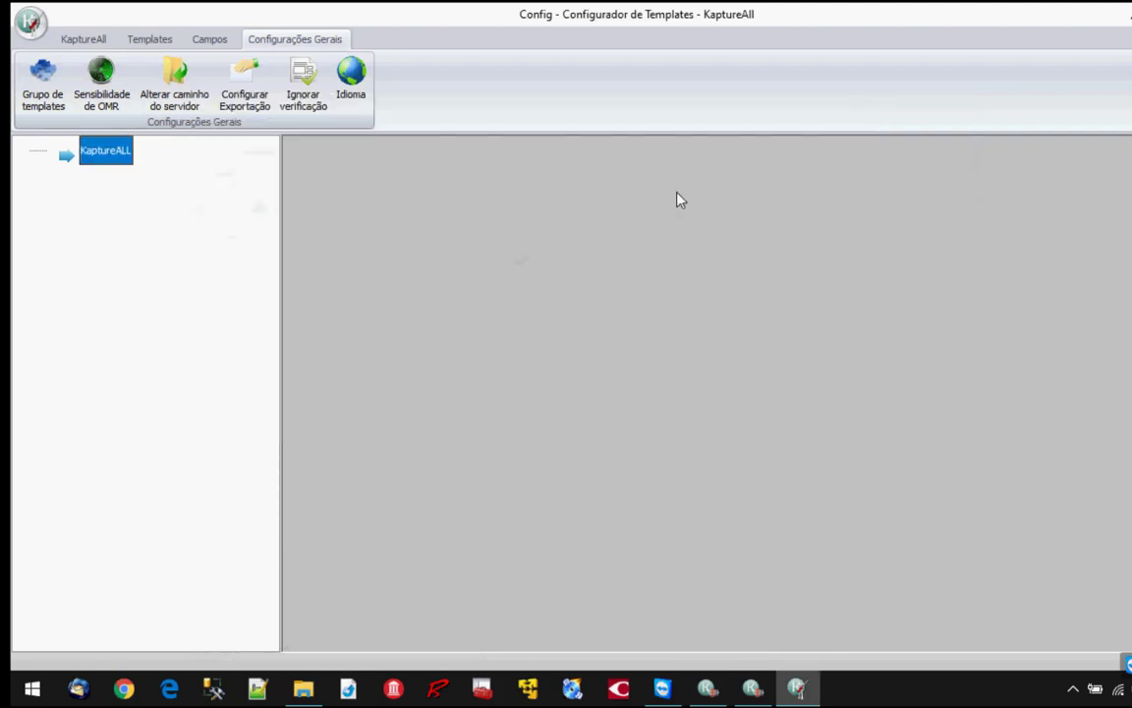
# Step: Open the export configuration and choose TREINA0705 as the template to export
pyautogui.click(246, 98)
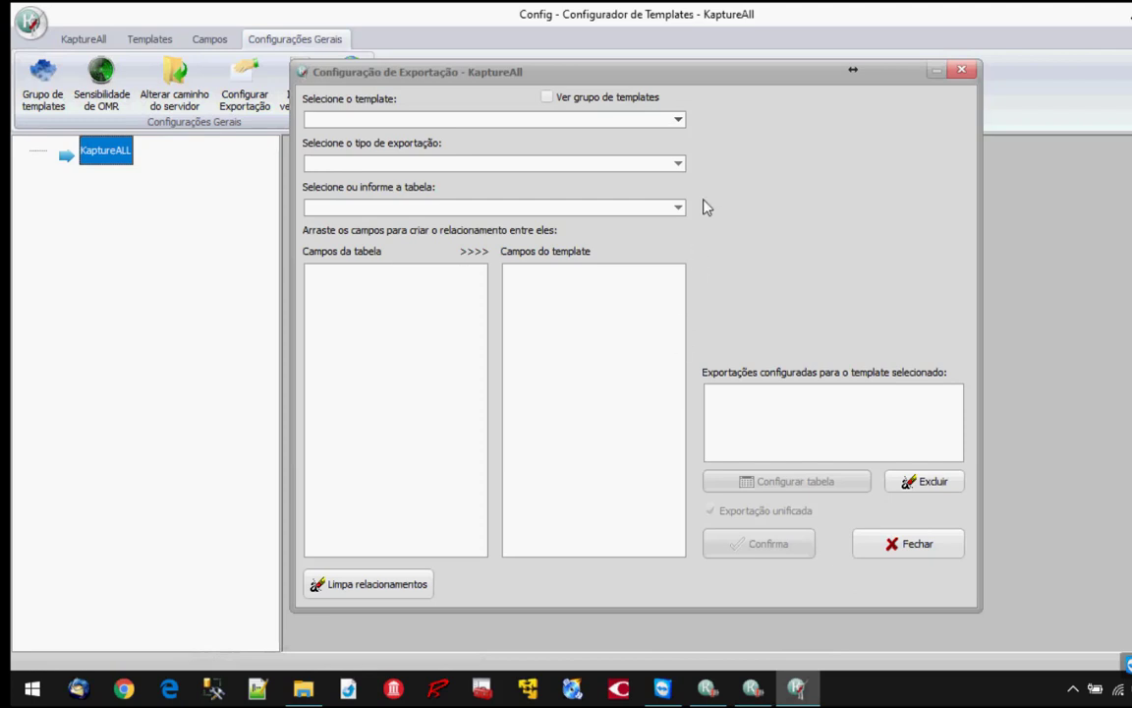
pyautogui.click(677, 119)
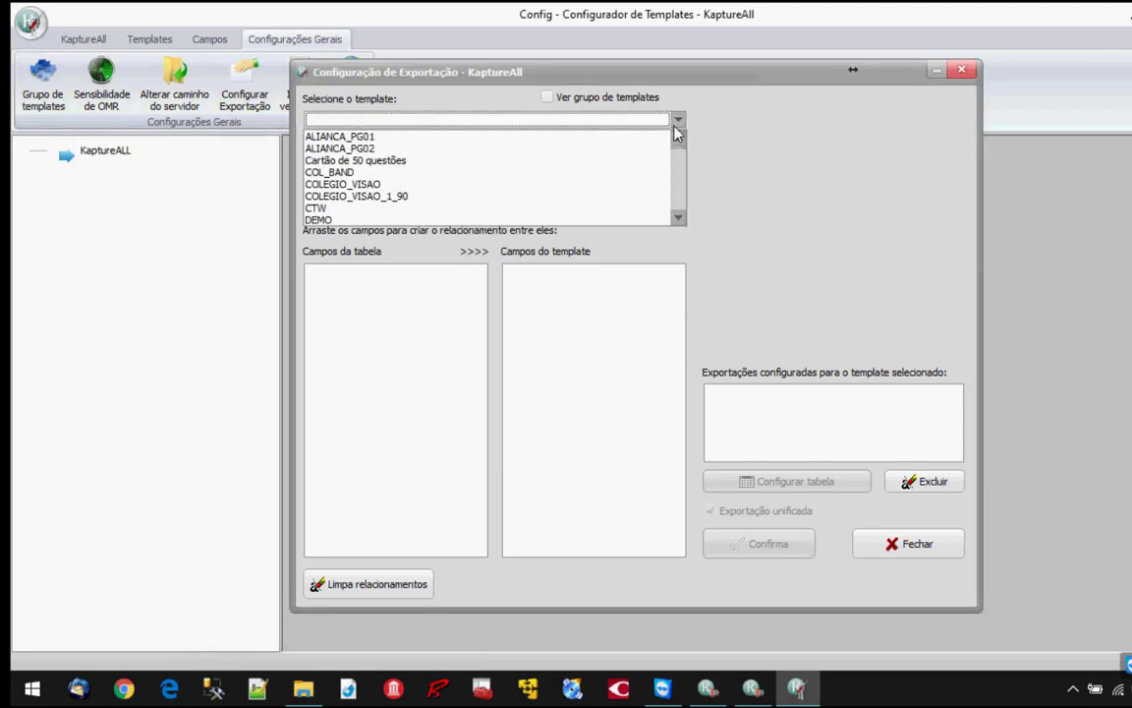
pyautogui.press('t')
pyautogui.scroll(-4, 634, 151)
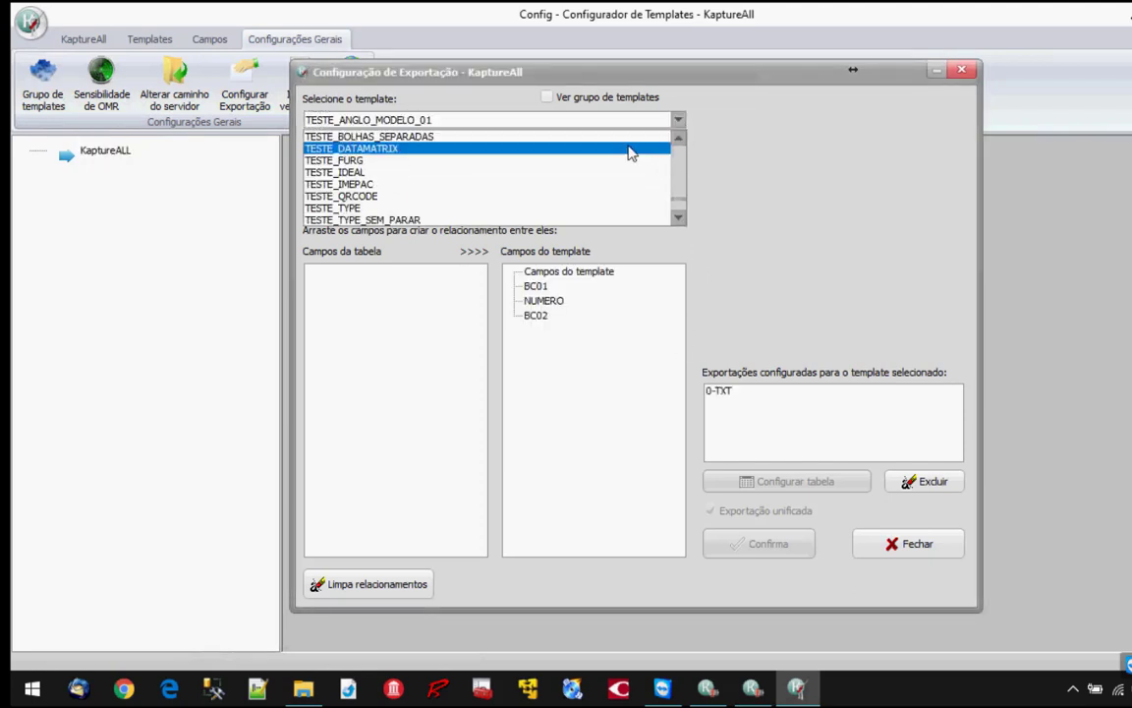
pyautogui.scroll(-1, 551, 177)
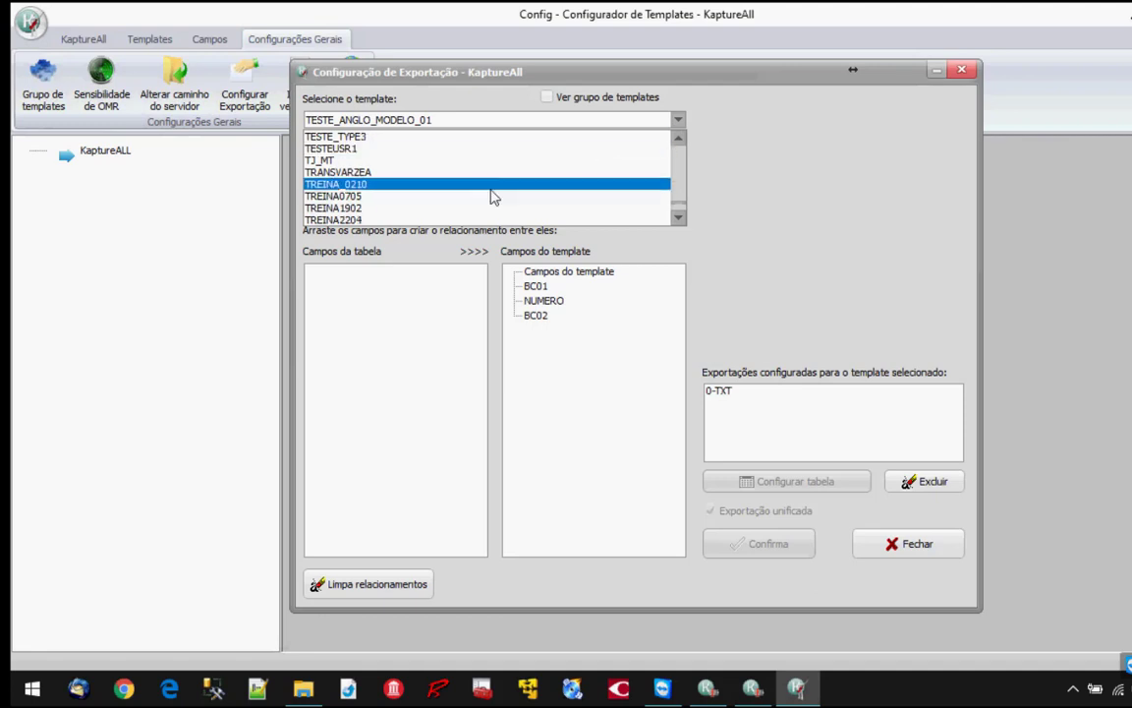
pyautogui.click(484, 201)
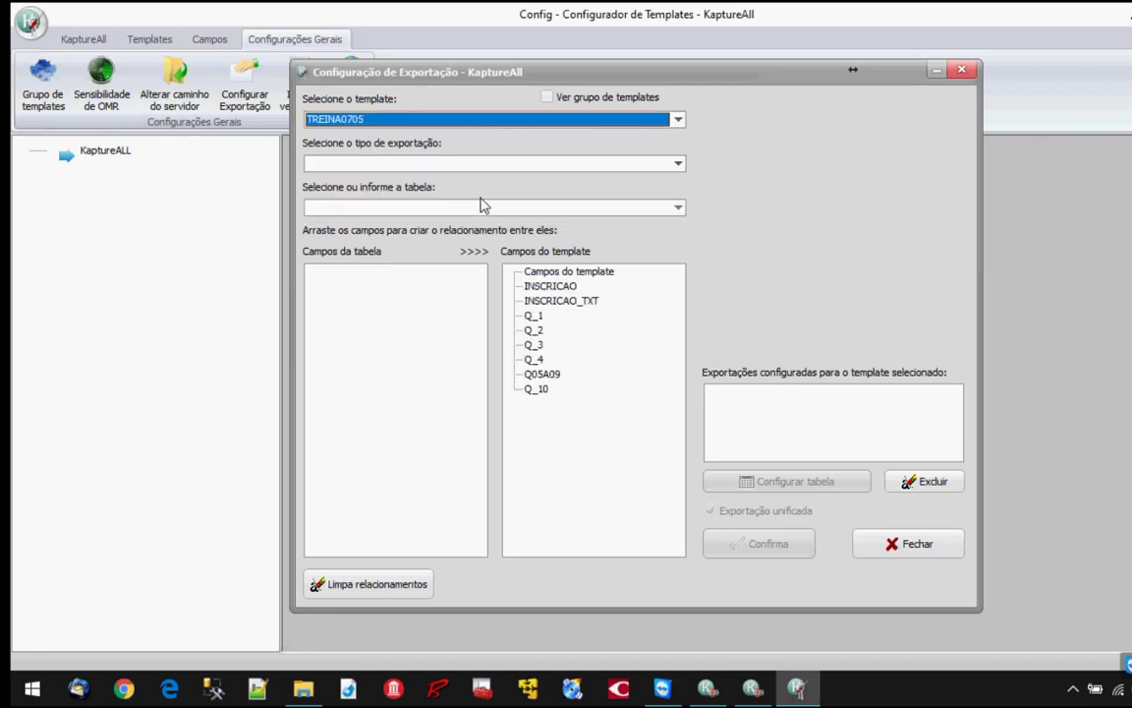
# Step: Look through the available export types and choose TXT for the template
pyautogui.click(678, 164)
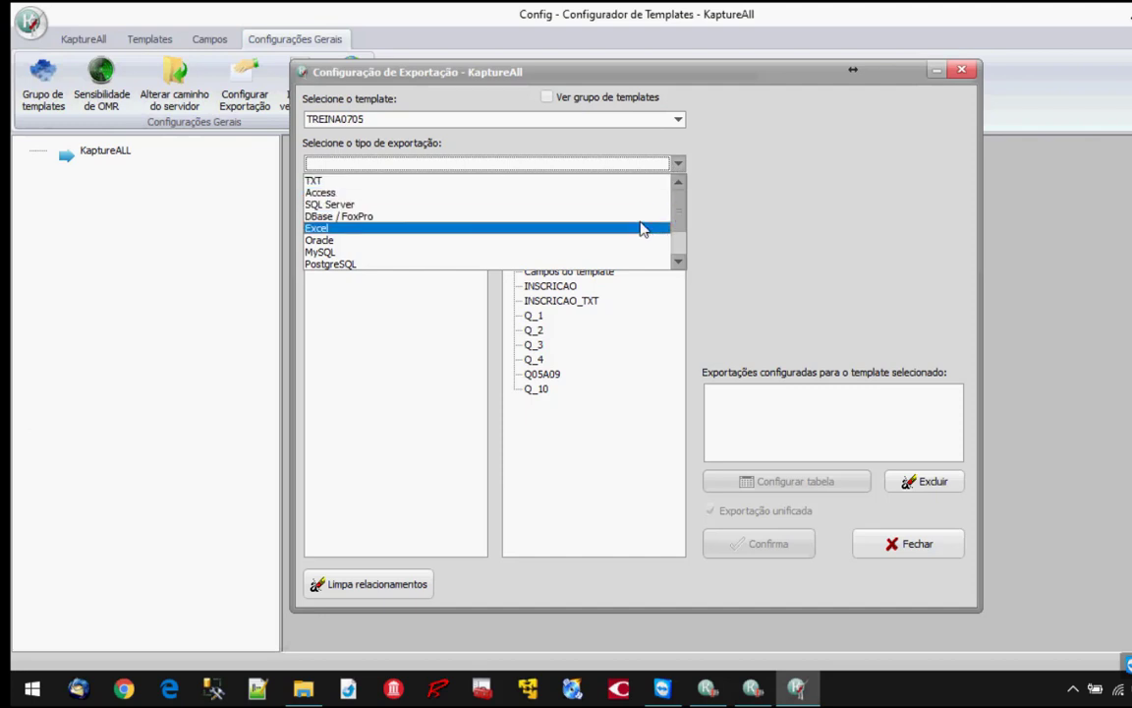
pyautogui.click(676, 266)
pyautogui.click(676, 267)
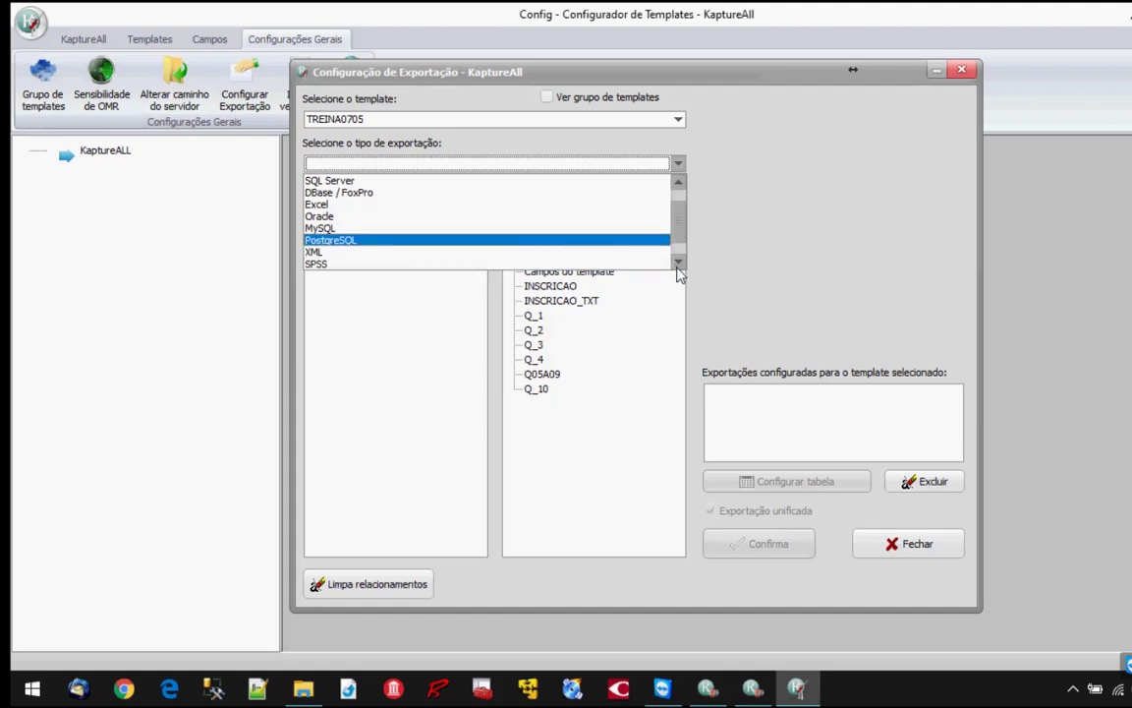
pyautogui.click(677, 263)
pyautogui.click(677, 263)
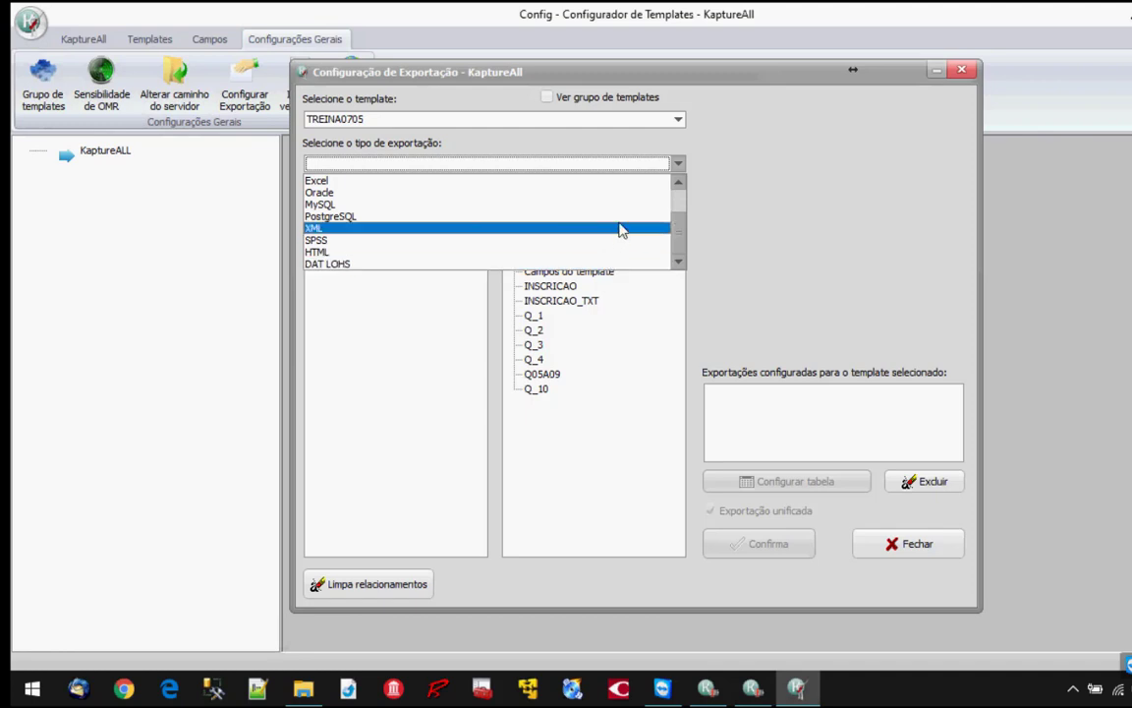
pyautogui.scroll(1, 577, 225)
pyautogui.scroll(2, 577, 225)
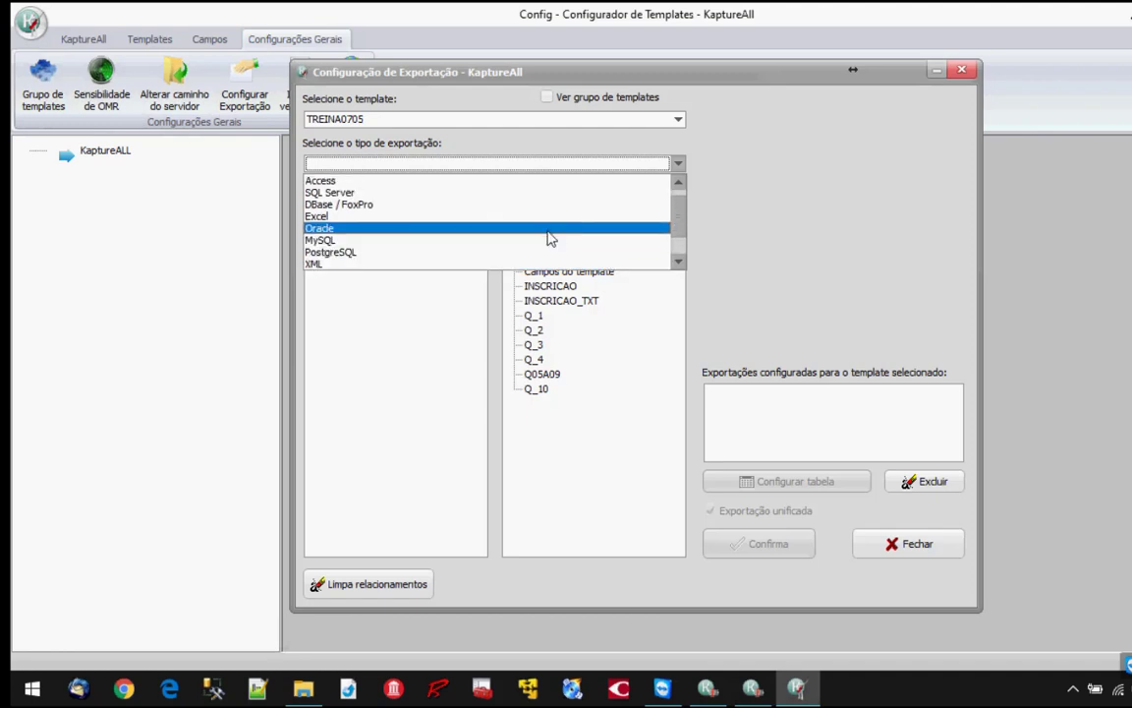
pyautogui.scroll(1, 544, 213)
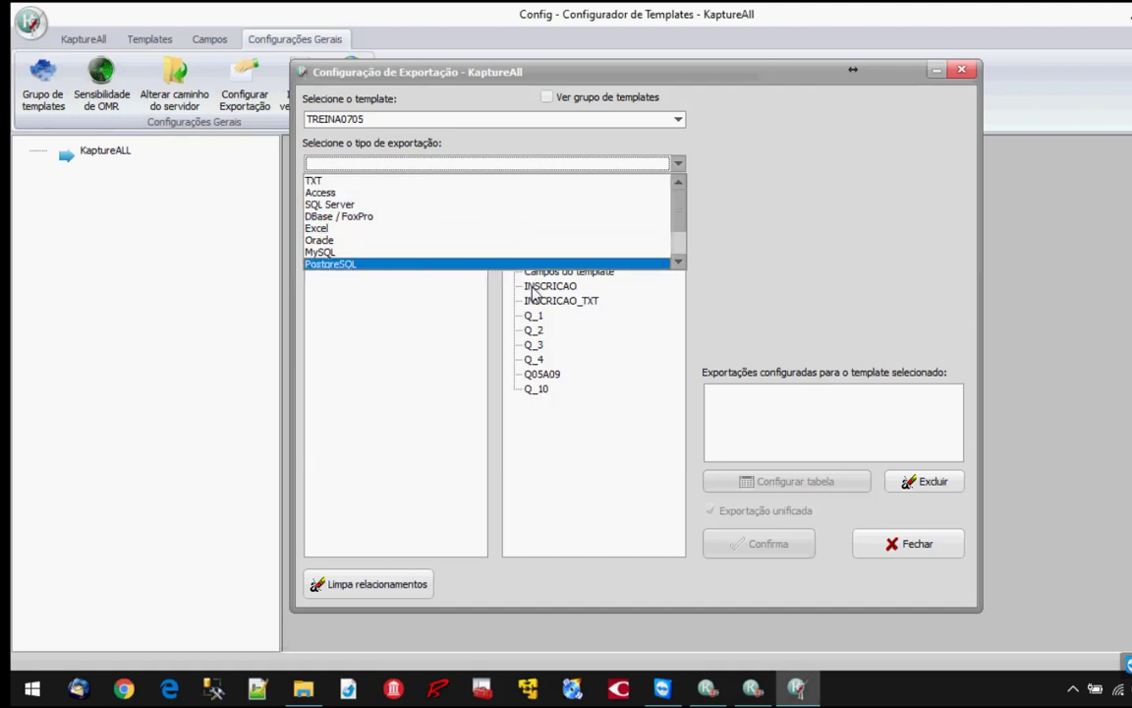
pyautogui.click(546, 183)
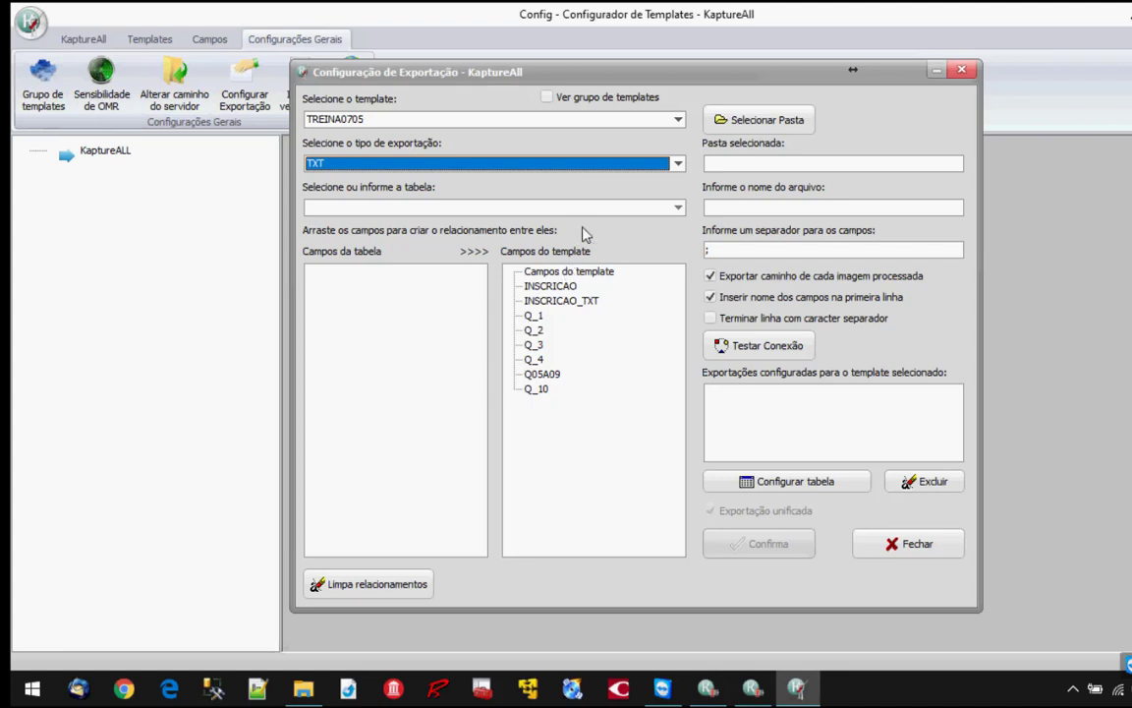
# Step: Select the TREINA0705 folder on the desktop as the export destination
pyautogui.click(786, 122)
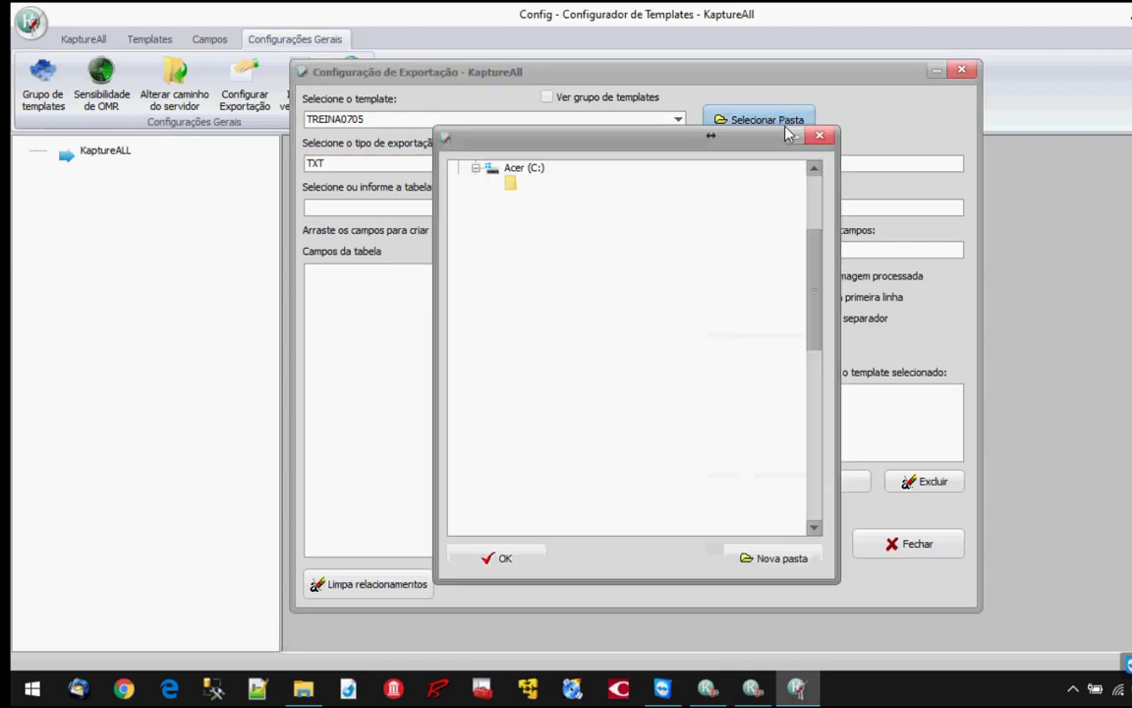
pyautogui.scroll(-5, 627, 429)
pyautogui.scroll(-7, 627, 430)
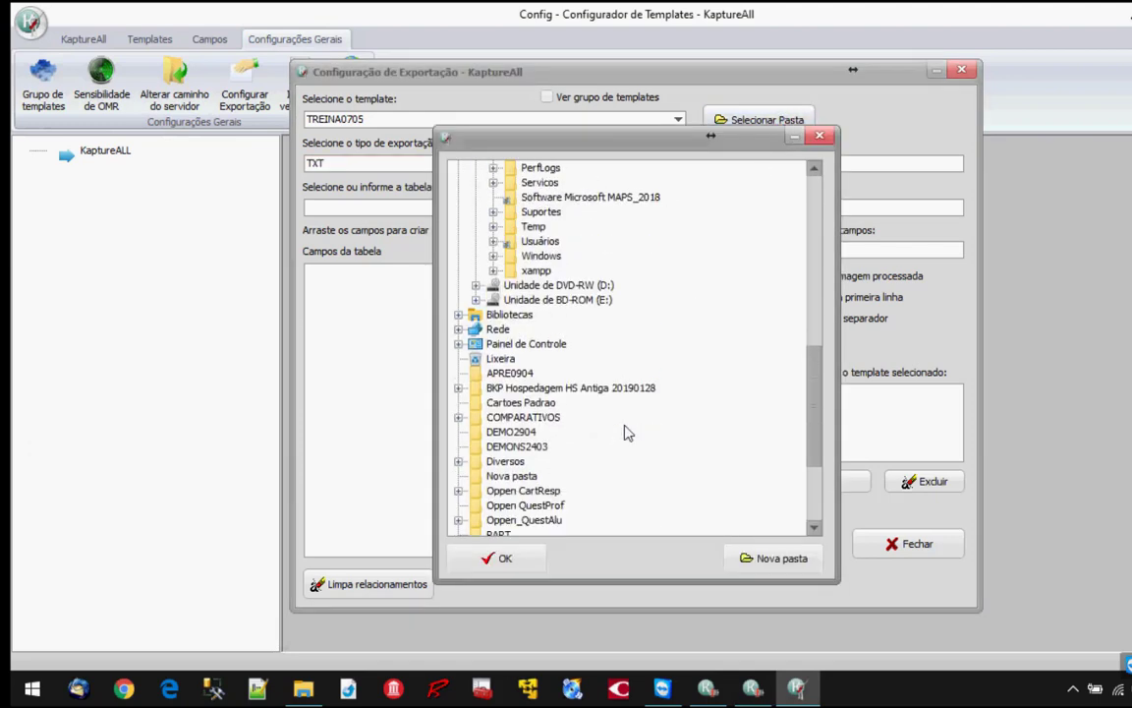
pyautogui.click(531, 447)
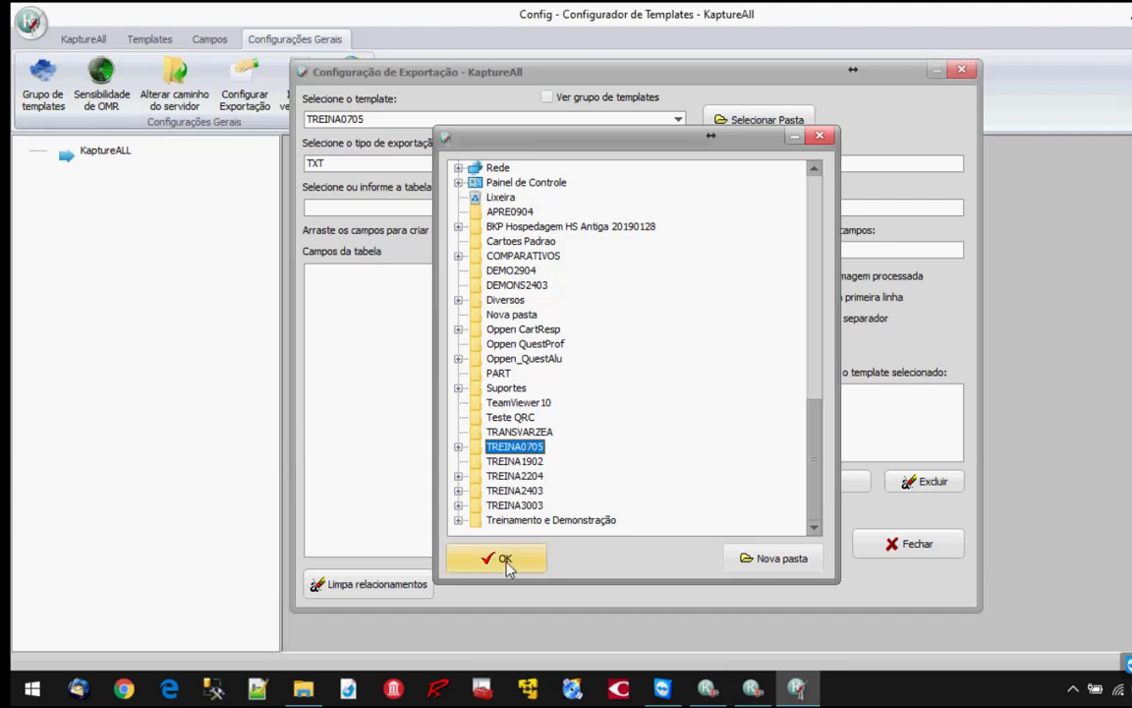
pyautogui.click(503, 559)
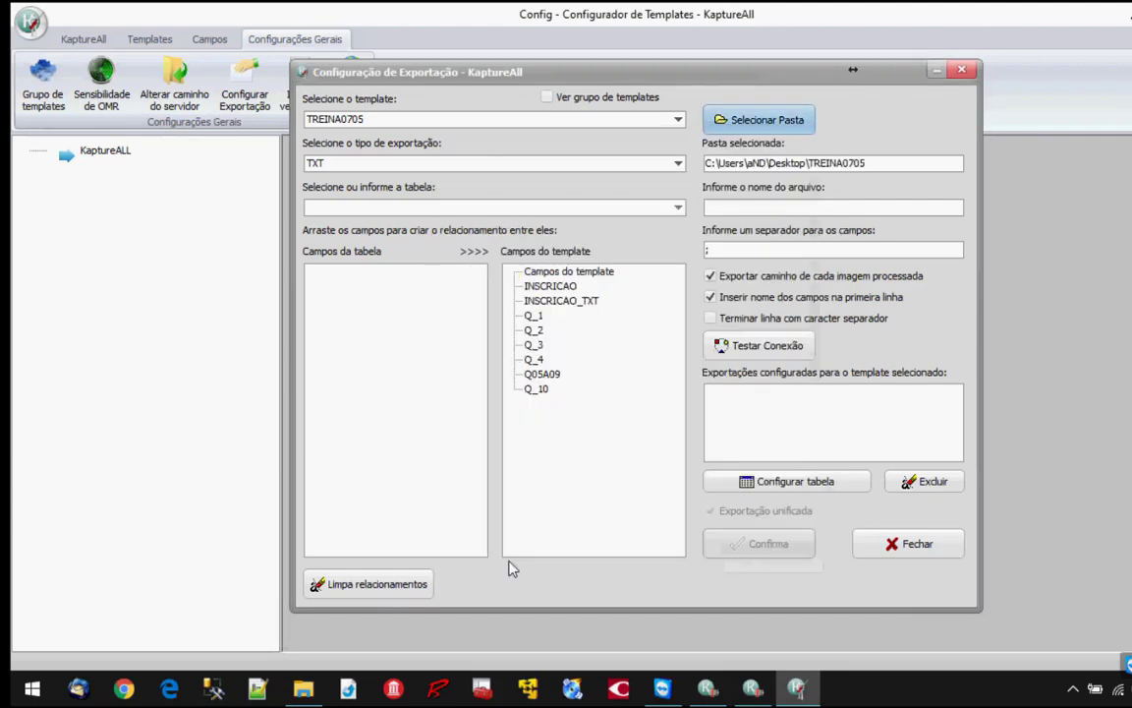
# Step: Name the export file DADOS, without an extension
pyautogui.click(817, 202)
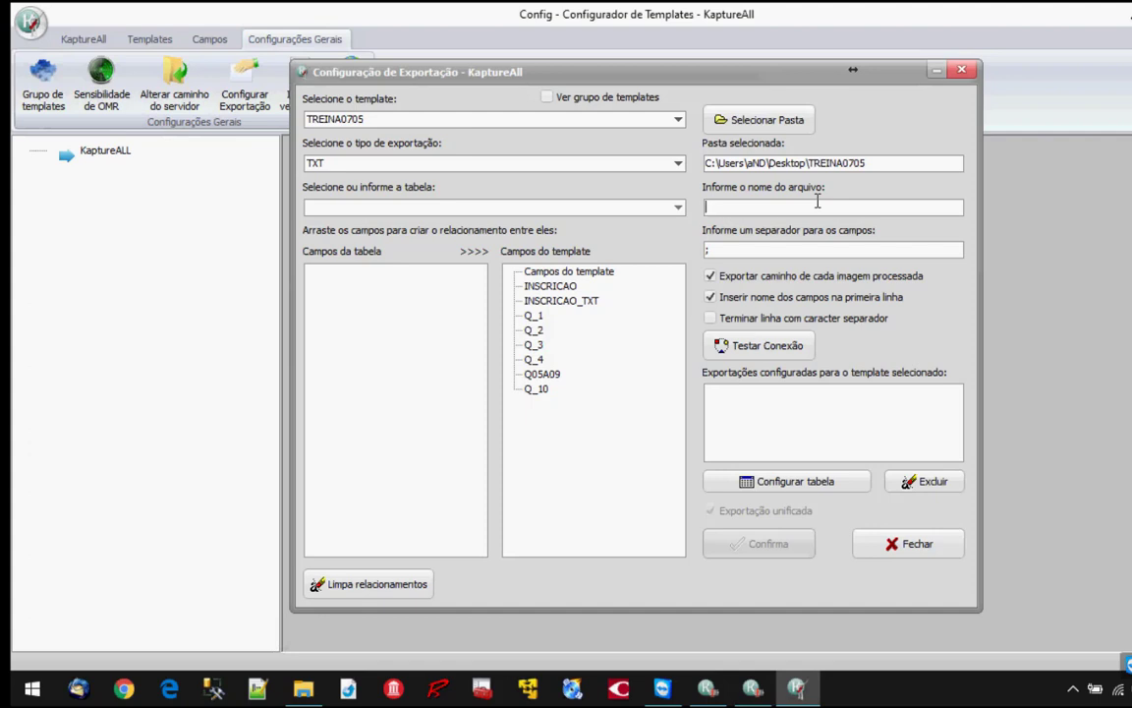
pyautogui.write('DADOS.DEL')
pyautogui.press('BackSpace')
pyautogui.press('BackSpace')
pyautogui.press('BackSpace')
pyautogui.write('DAT')
pyautogui.press('BackSpace')
pyautogui.press('BackSpace')
pyautogui.press('BackSpace')
pyautogui.press('BackSpace')
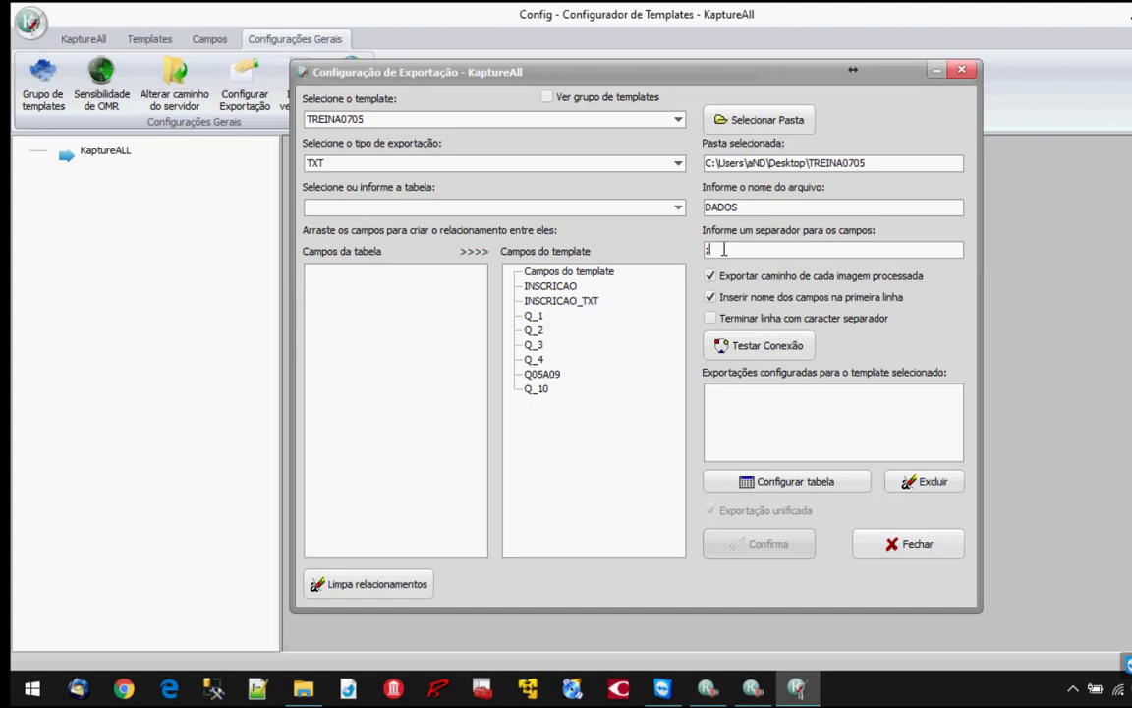
# Step: Try # as the field separator and set it back to a semicolon
pyautogui.moveTo(723, 248); pyautogui.dragTo(685, 252)
pyautogui.write('#')
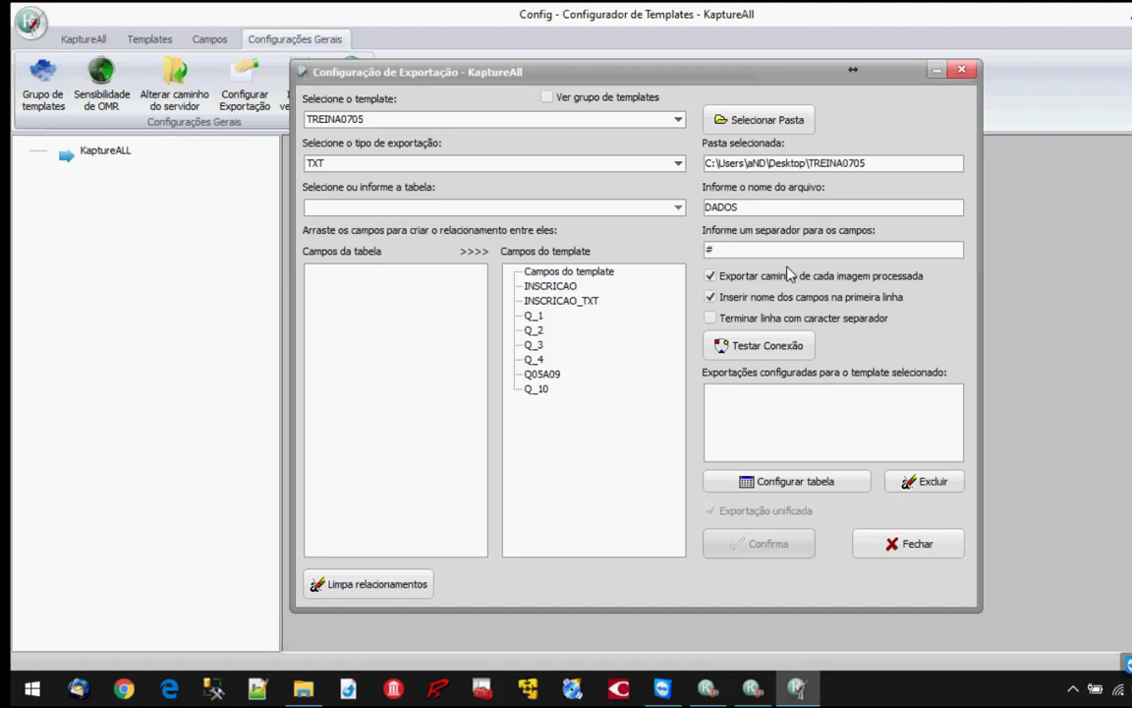
pyautogui.moveTo(787, 249); pyautogui.dragTo(693, 252)
pyautogui.write(';')
# Step: Turn off exporting the path of each processed image and turn it back on
pyautogui.click(716, 281)
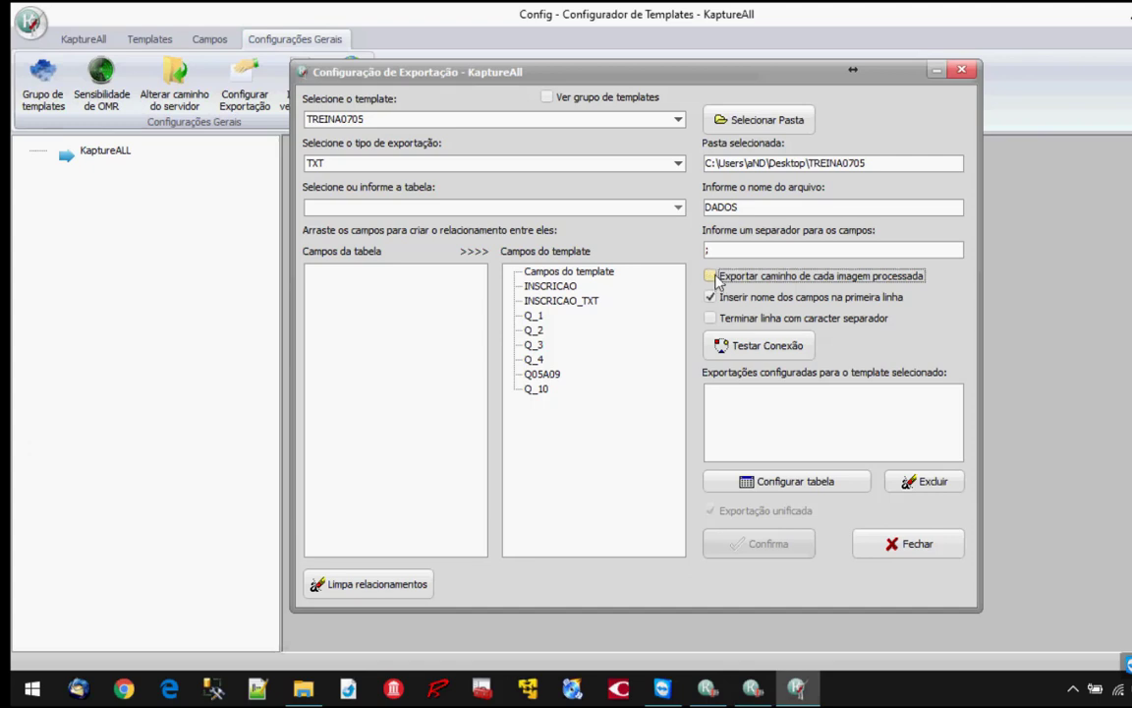
pyautogui.click(712, 277)
pyautogui.click(721, 250)
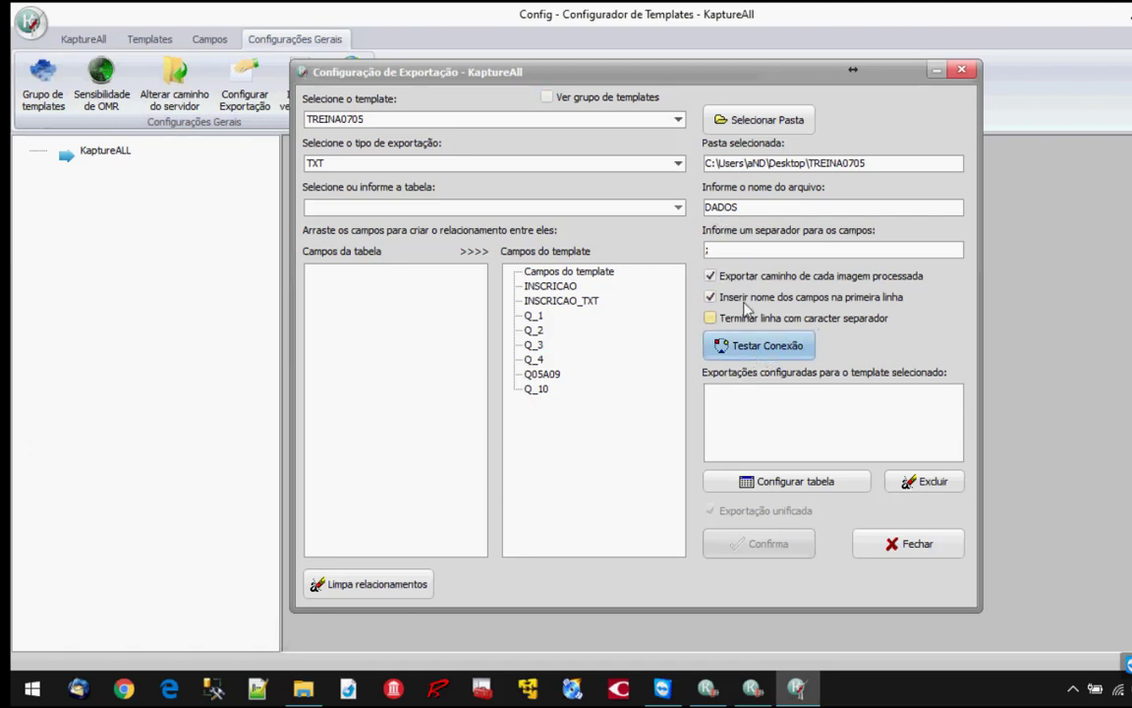
# Step: Test the connection for the TXT export and save the export configuration for the template
pyautogui.click(741, 352)
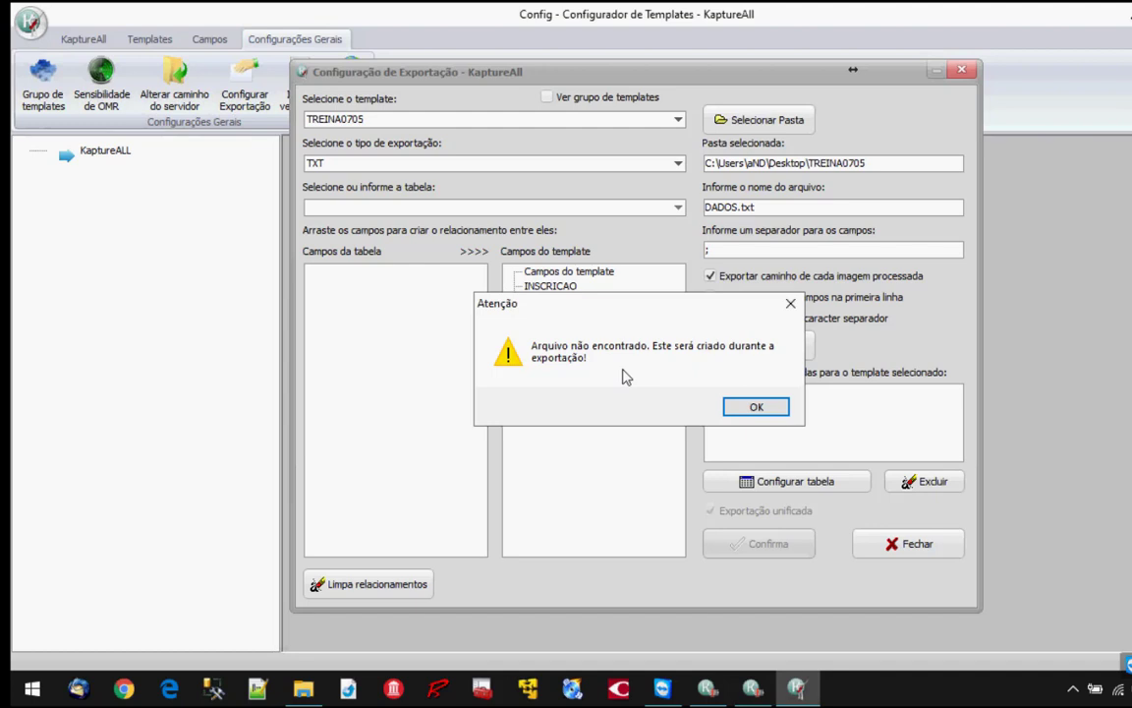
pyautogui.click(755, 407)
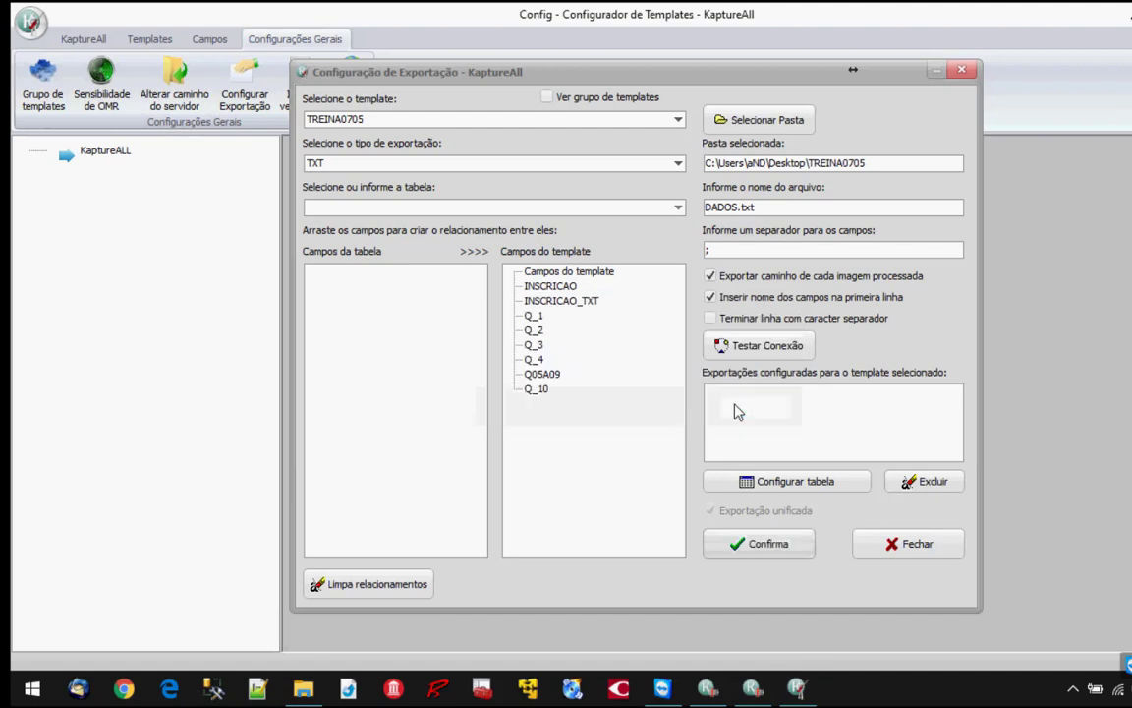
pyautogui.click(779, 554)
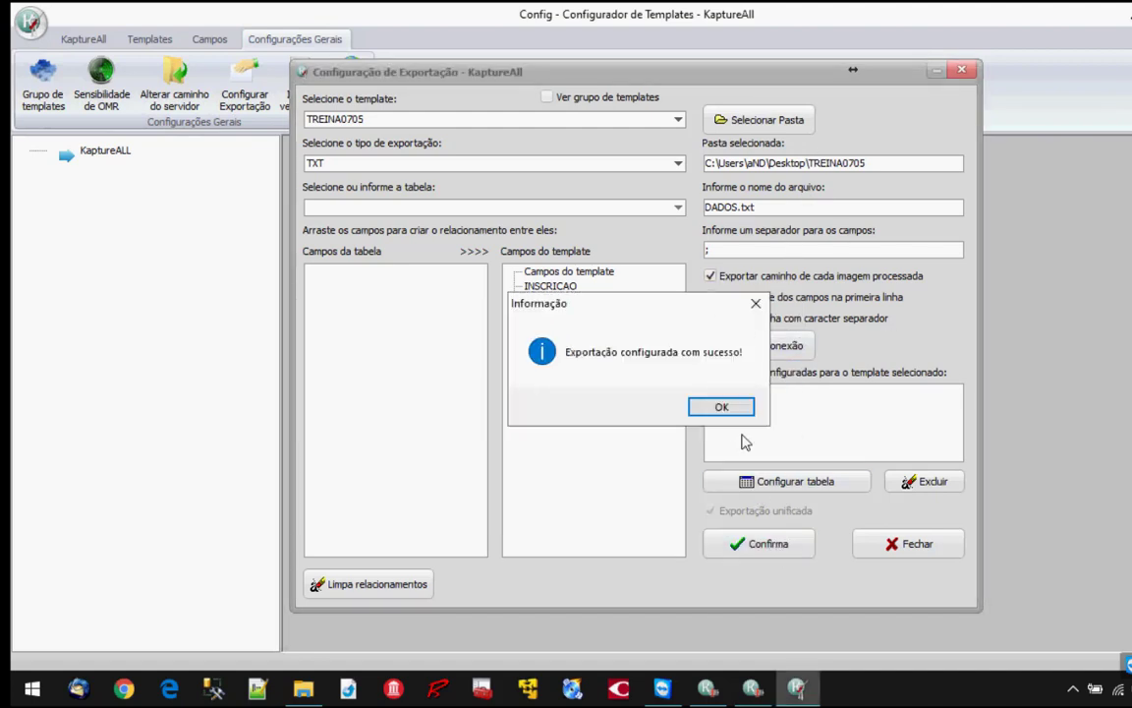
pyautogui.click(721, 408)
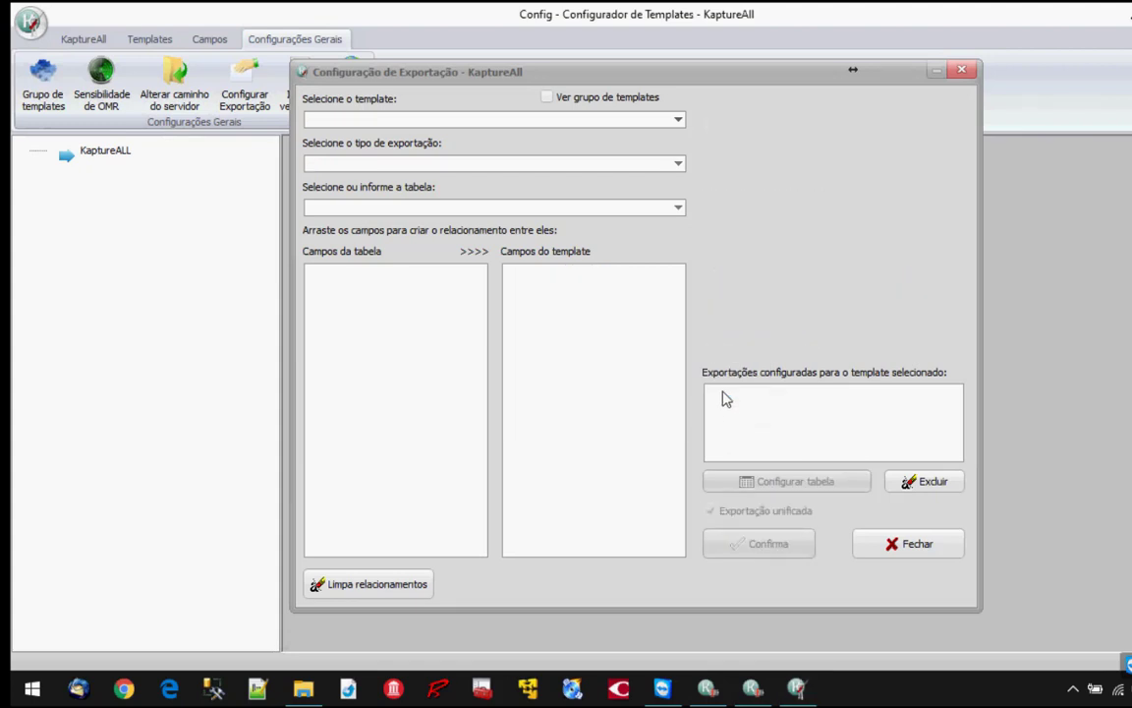
# Step: Reselect the TREINA0705 template in the export configuration to check its configured exports
pyautogui.click(678, 119)
pyautogui.scroll(-3, 640, 189)
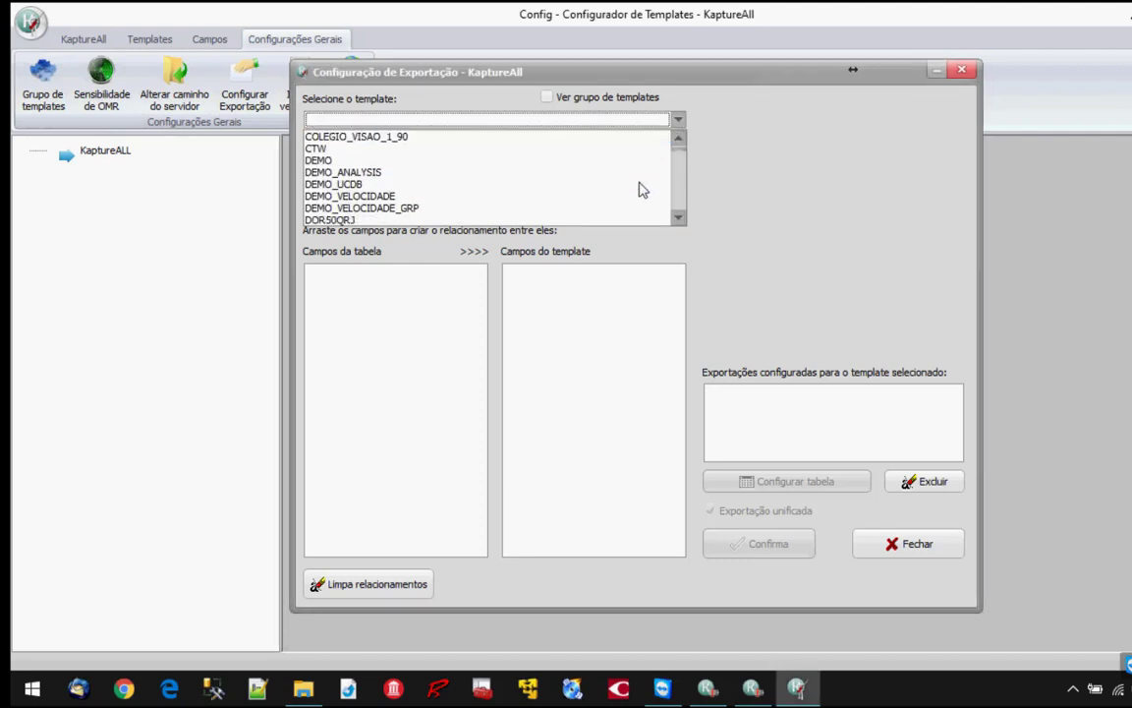
pyautogui.scroll(-10, 639, 189)
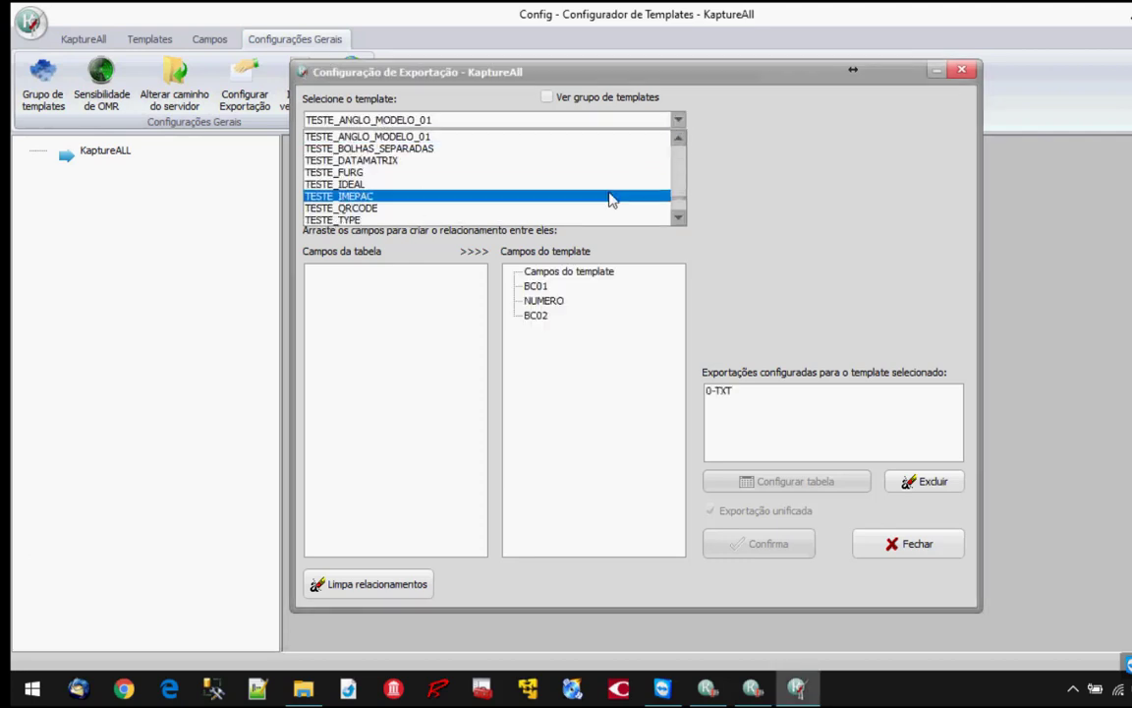
pyautogui.scroll(-3, 496, 201)
pyautogui.click(497, 203)
# Step: Look at the settings required for the MySQL and Excel export types and close the export configuration
pyautogui.click(503, 164)
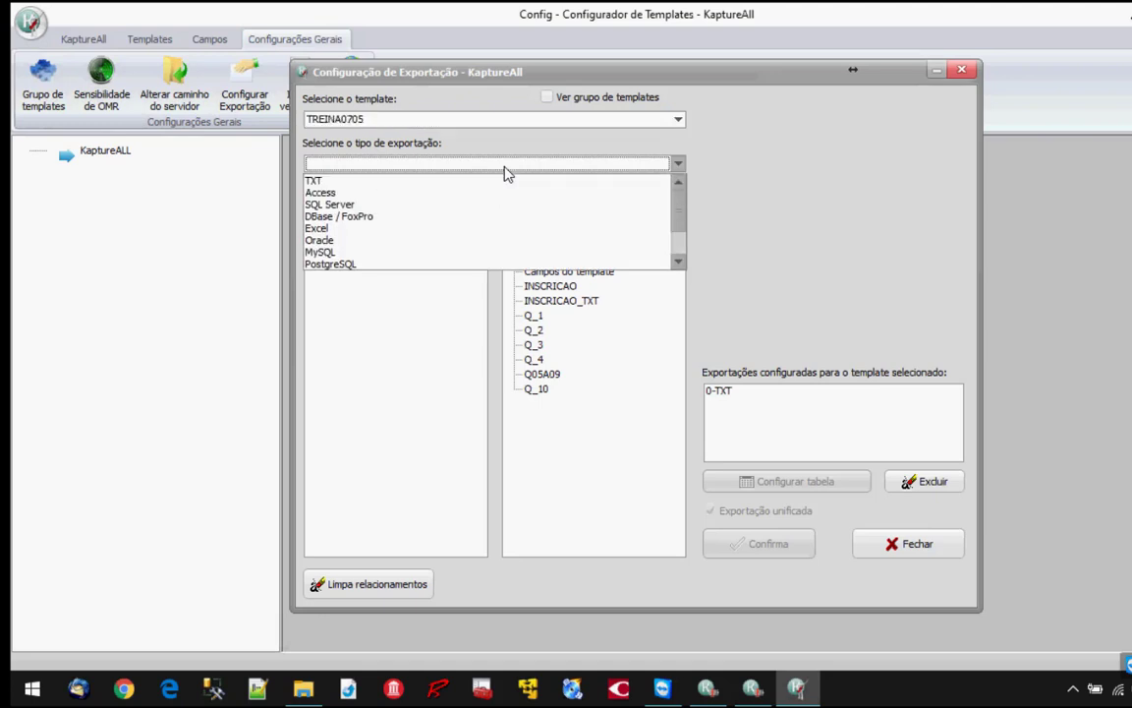
pyautogui.click(473, 251)
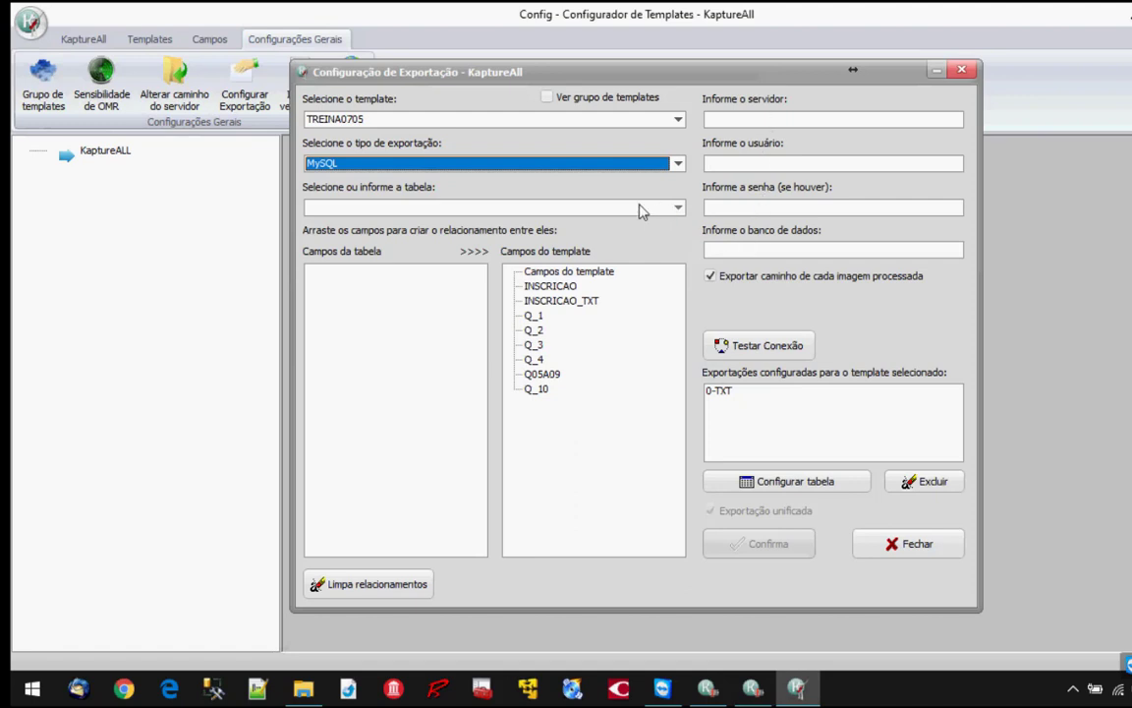
pyautogui.click(677, 163)
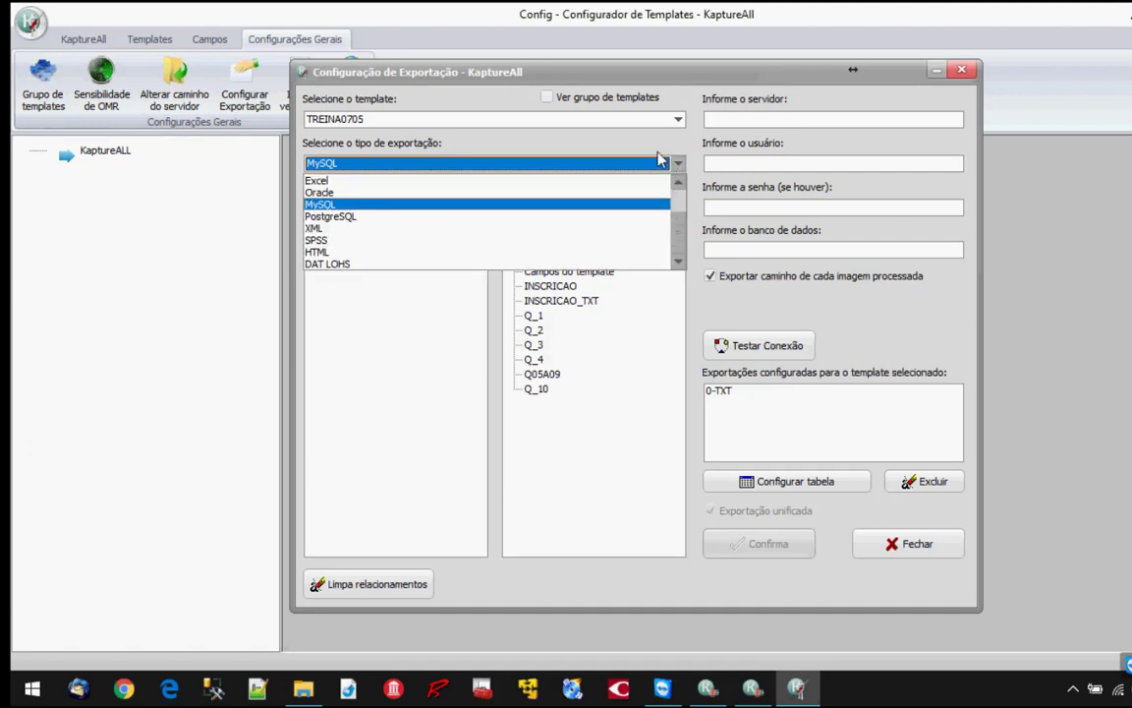
pyautogui.click(645, 181)
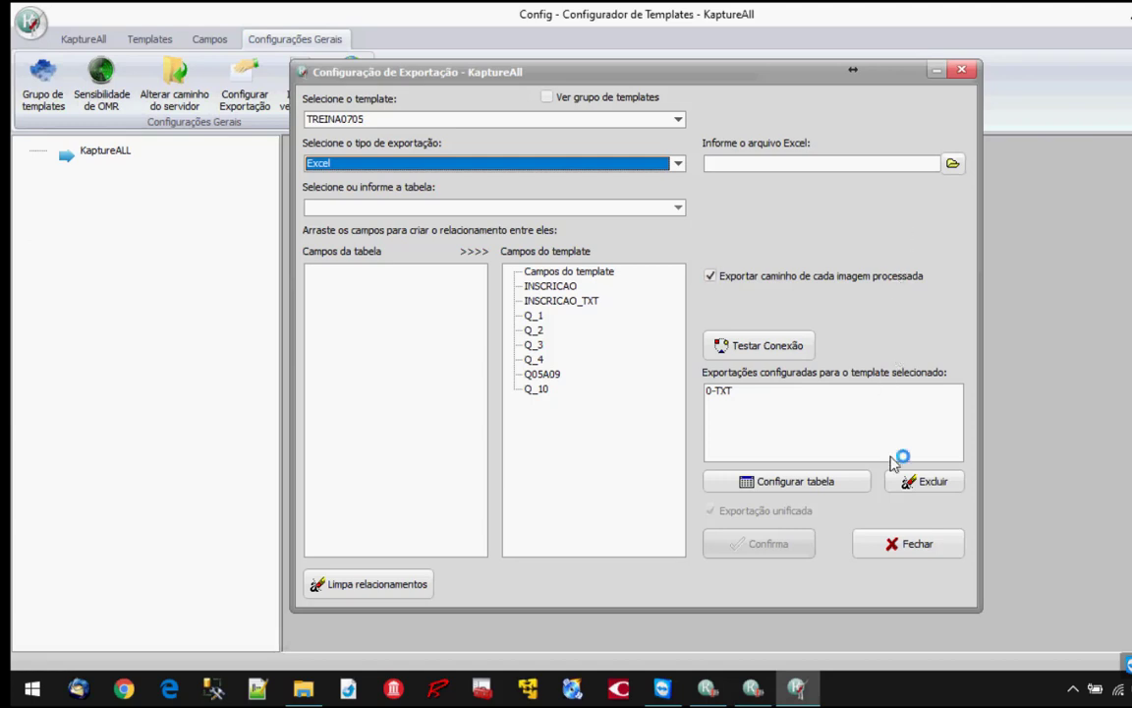
pyautogui.click(879, 551)
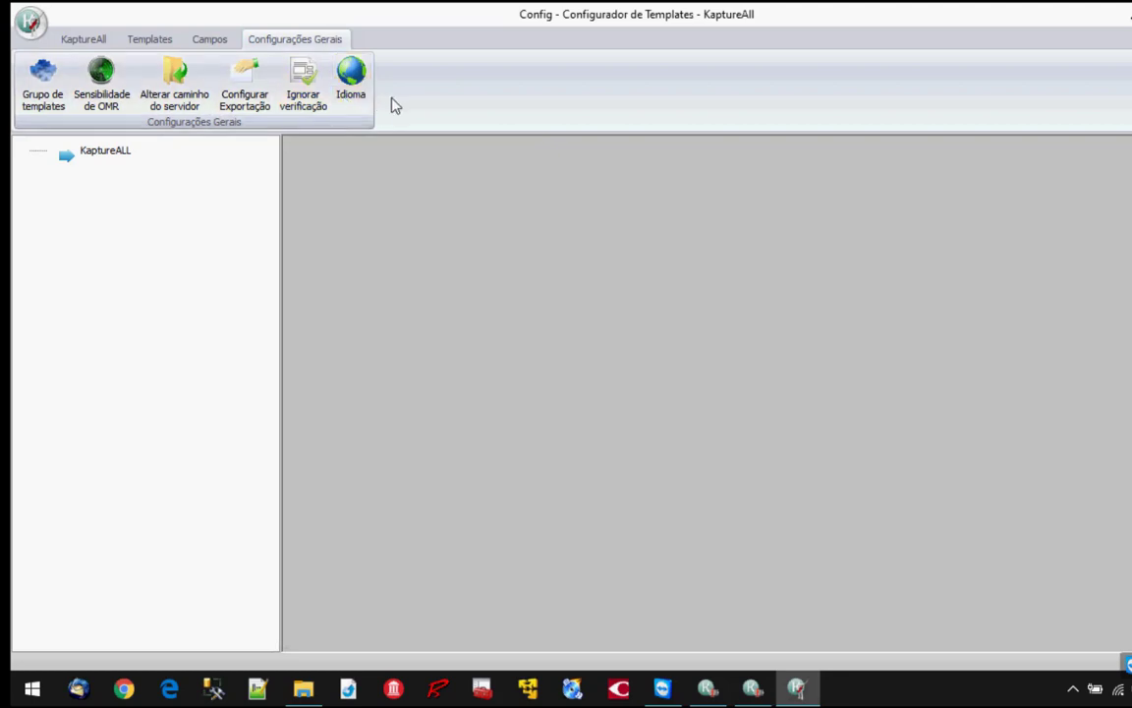
# Step: Request a server path change, accept closing the application, and reopen Config from KaptureAll Manager
pyautogui.click(193, 111)
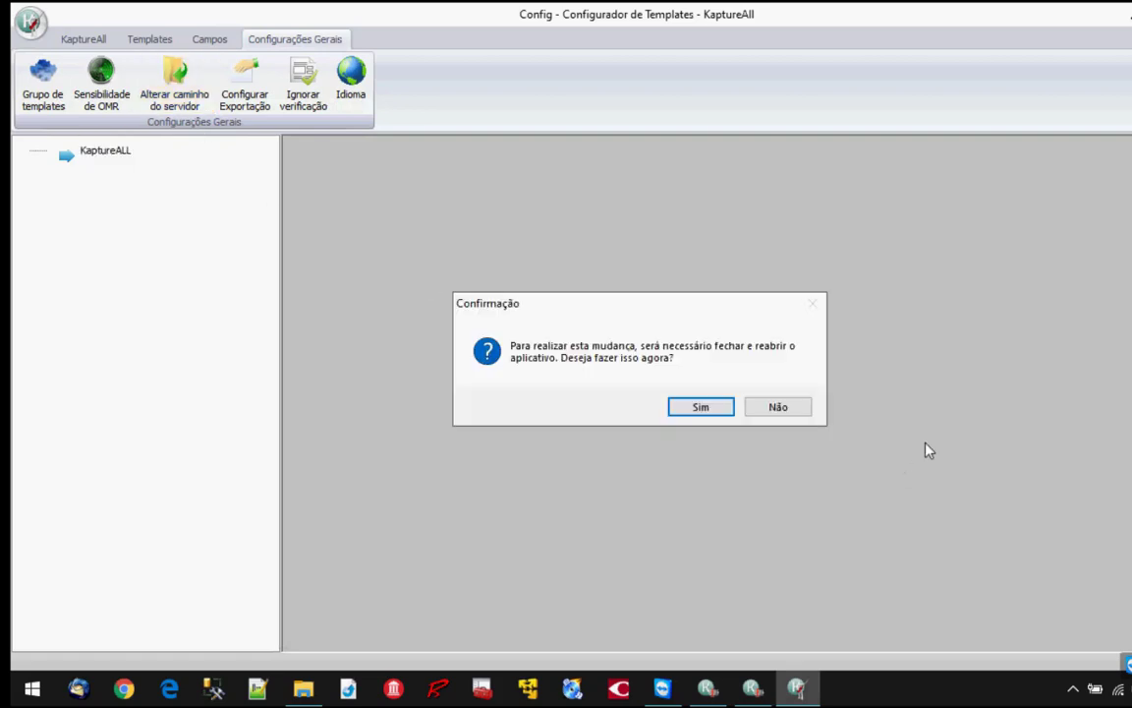
pyautogui.click(730, 413)
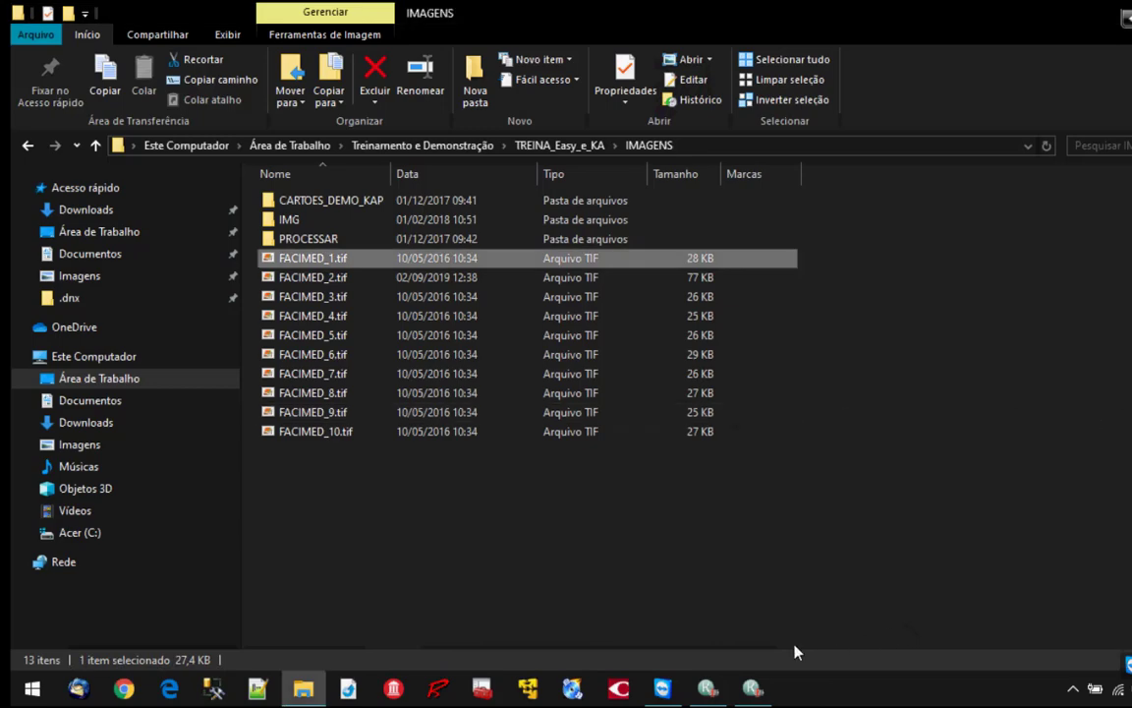
pyautogui.press('super+d')
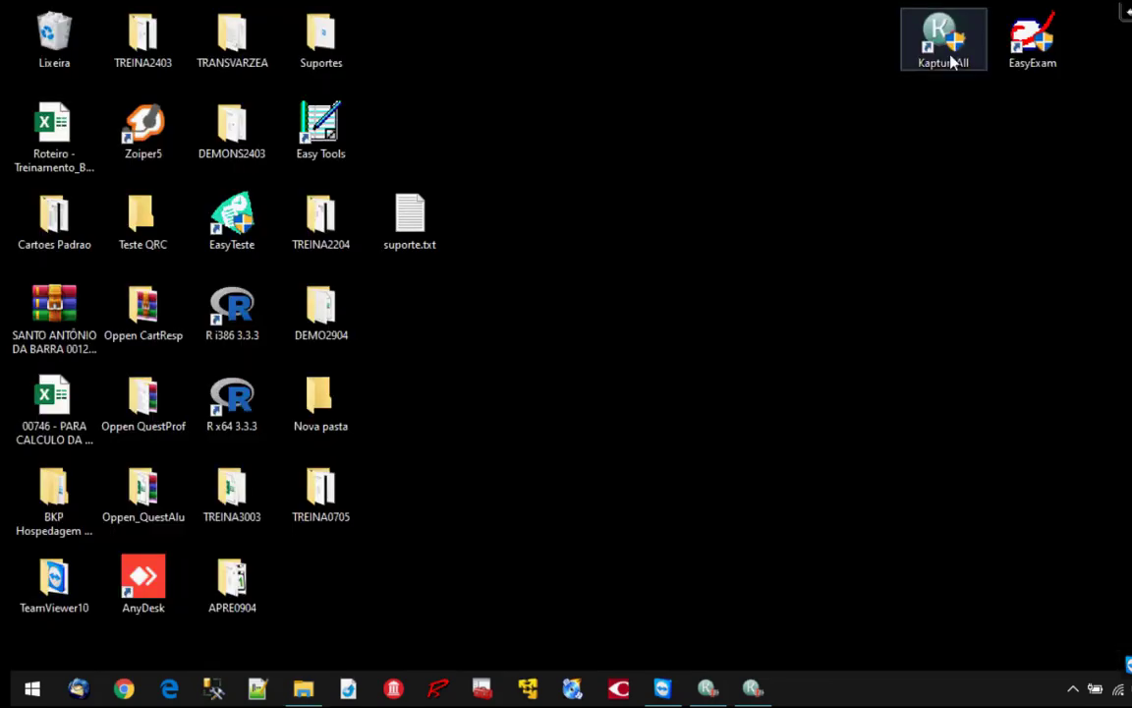
pyautogui.click(707, 688)
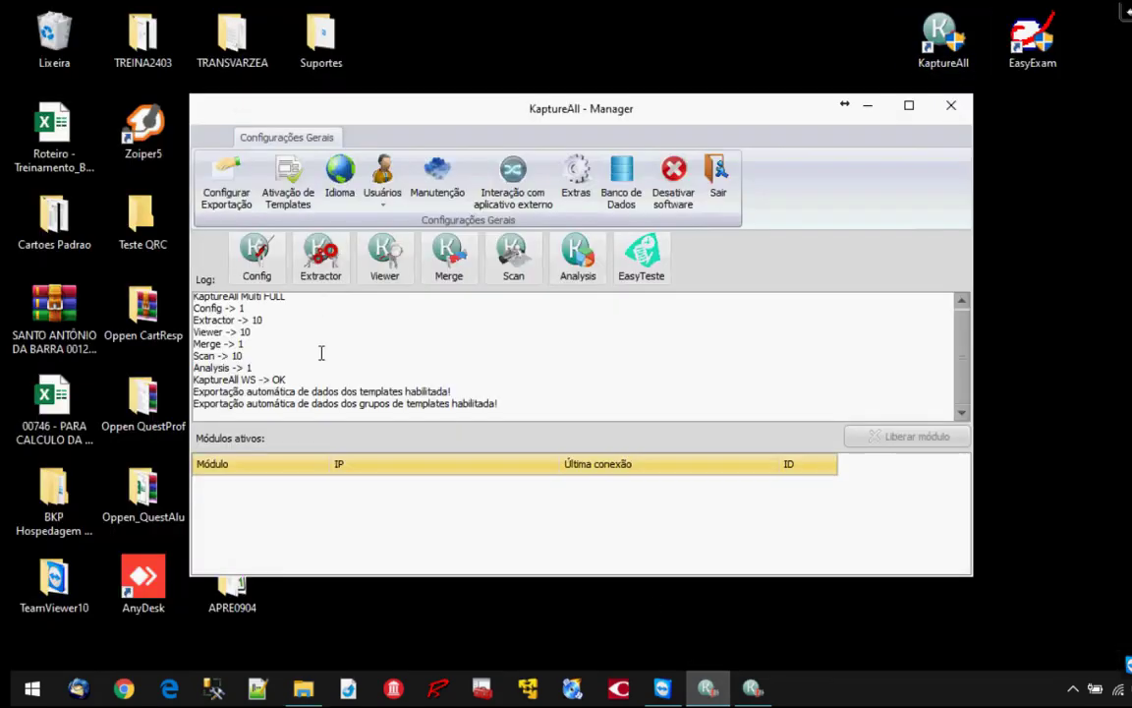
pyautogui.click(261, 280)
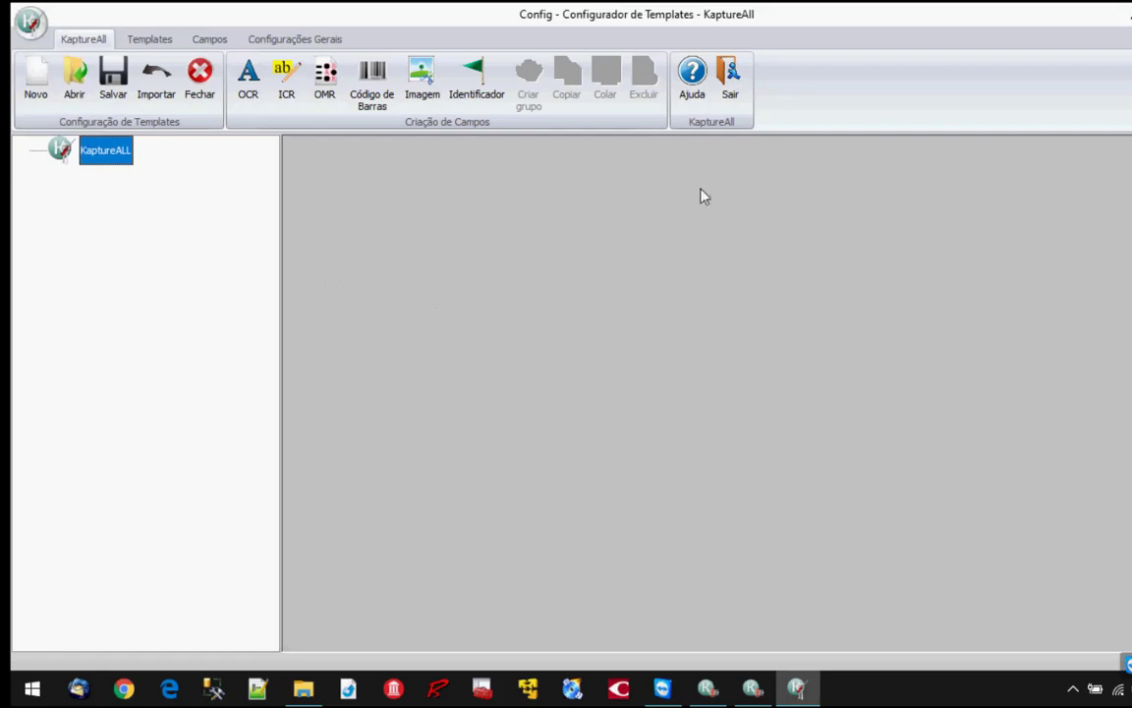
# Step: Open the settings for ignoring field verification and select the TREINA0705 template
pyautogui.click(319, 39)
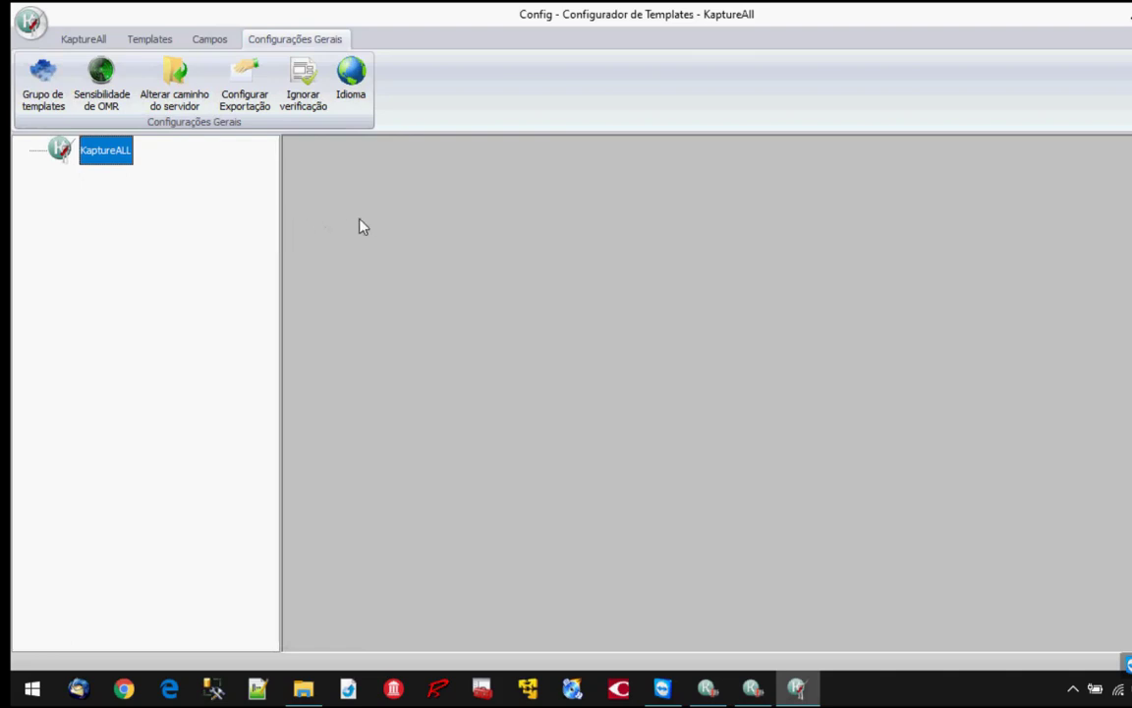
pyautogui.click(318, 110)
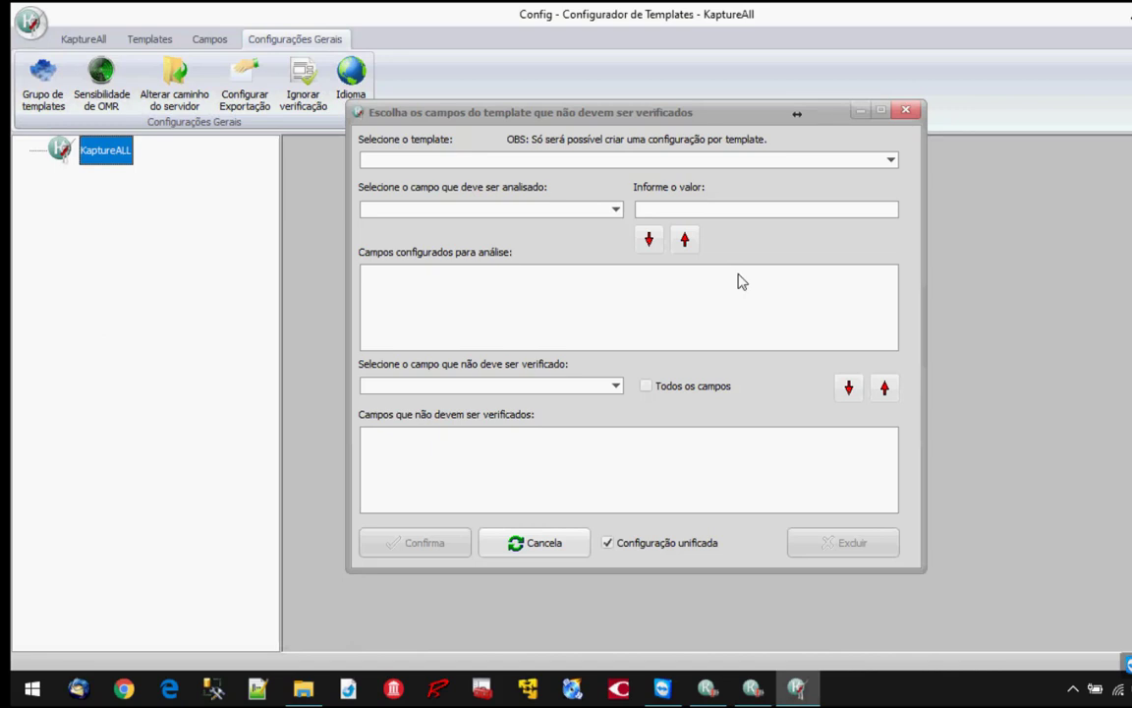
pyautogui.click(891, 161)
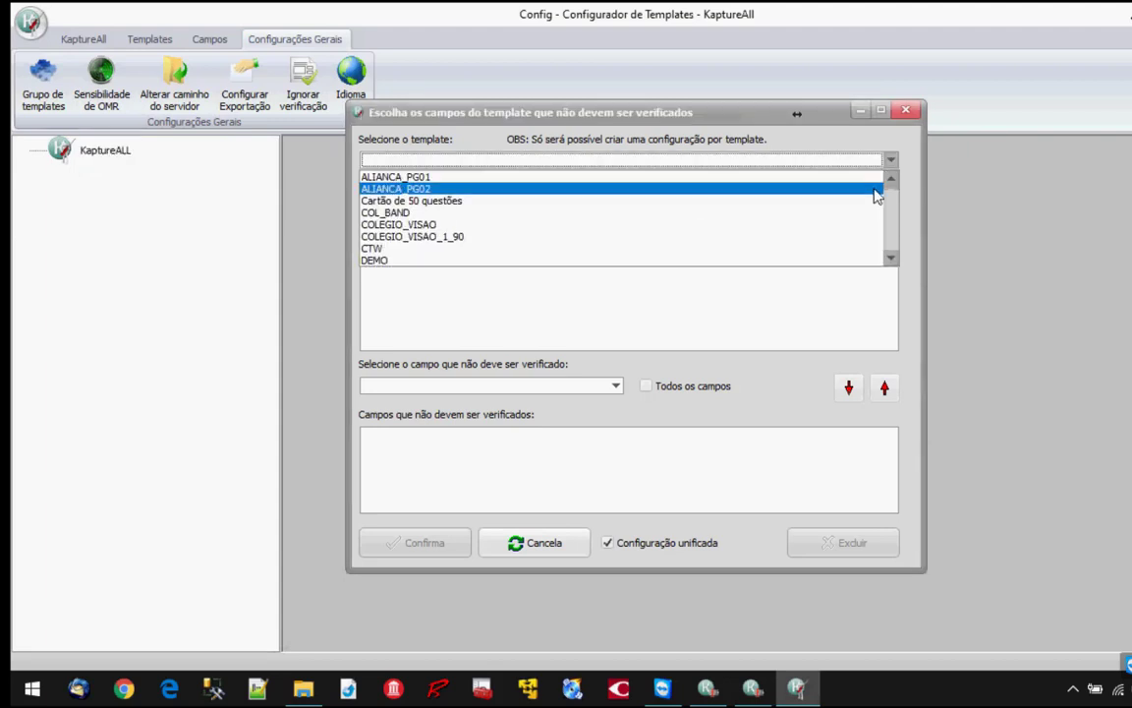
pyautogui.press('t')
pyautogui.scroll(-2, 619, 244)
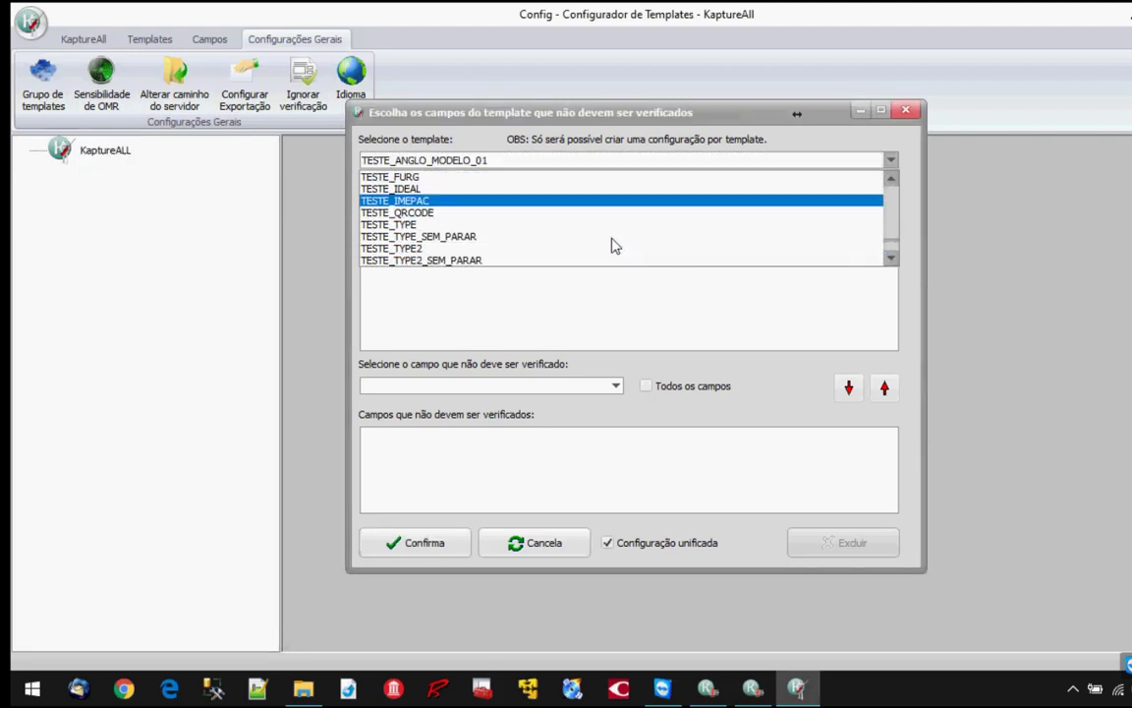
pyautogui.scroll(-3, 609, 243)
pyautogui.scroll(1, 607, 240)
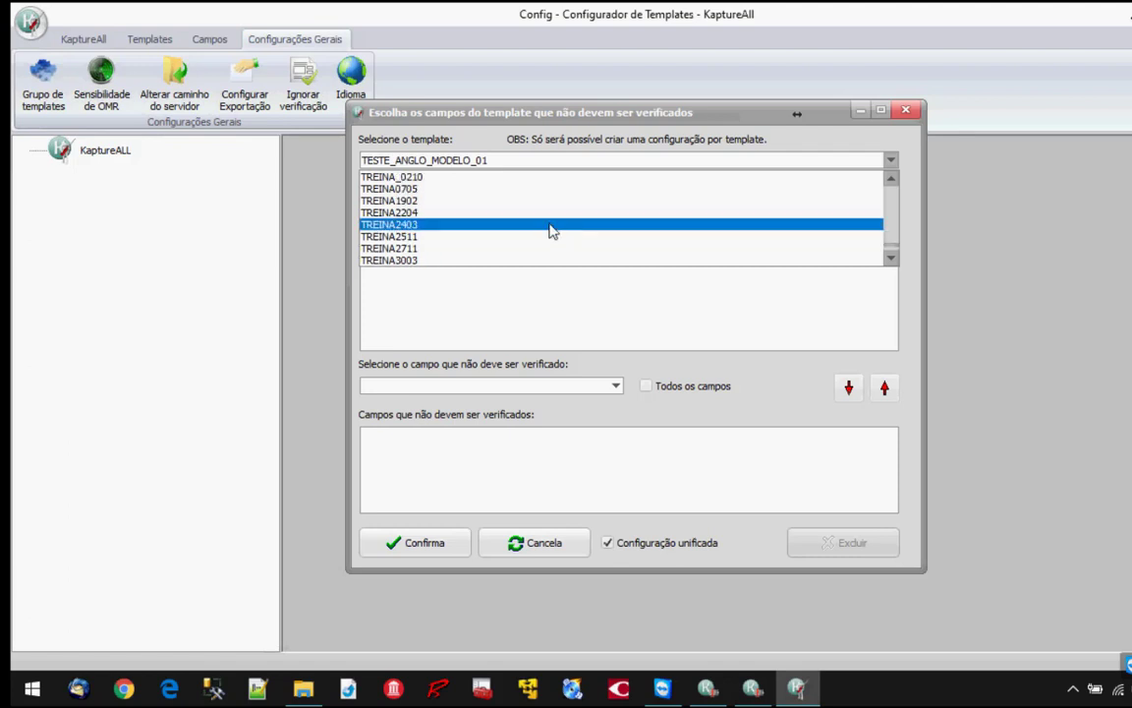
pyautogui.click(532, 190)
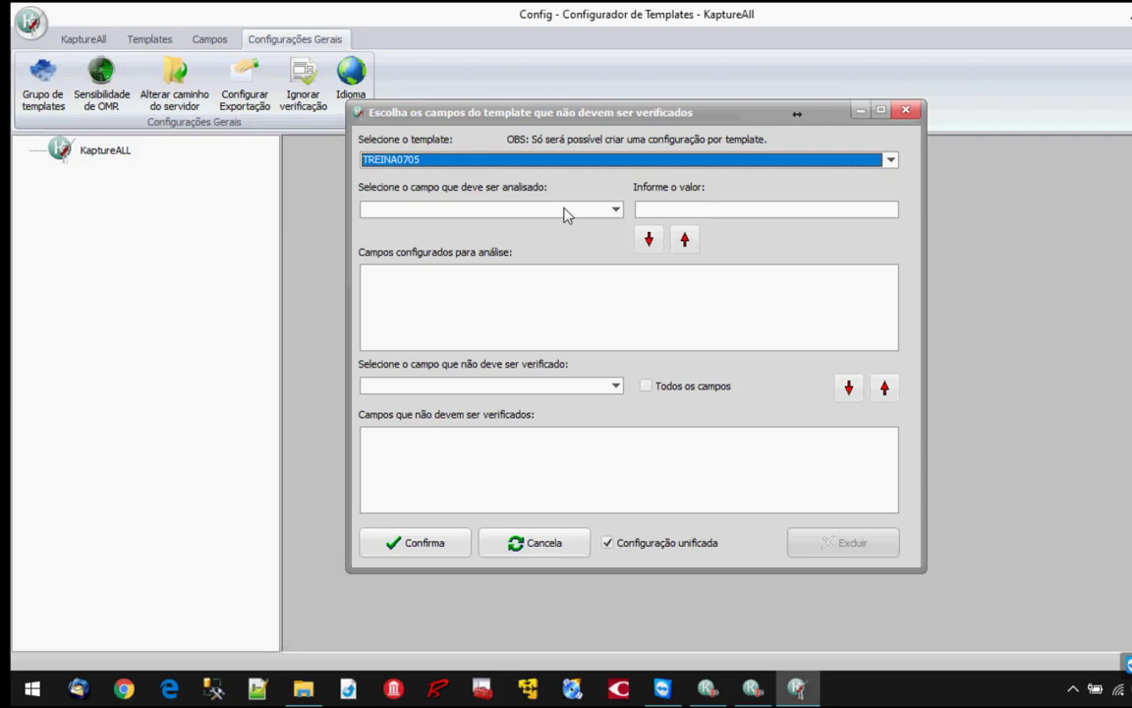
# Step: Add an analysis condition for field Q_1 with the value _ (underscore)
pyautogui.click(615, 210)
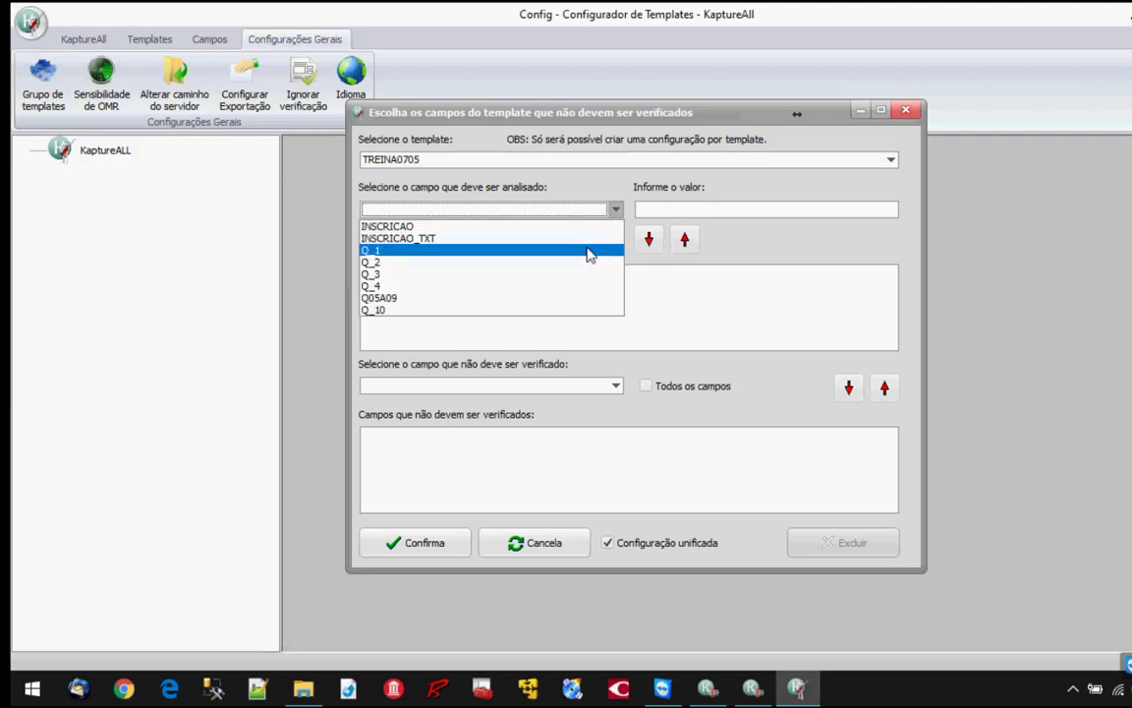
pyautogui.click(588, 252)
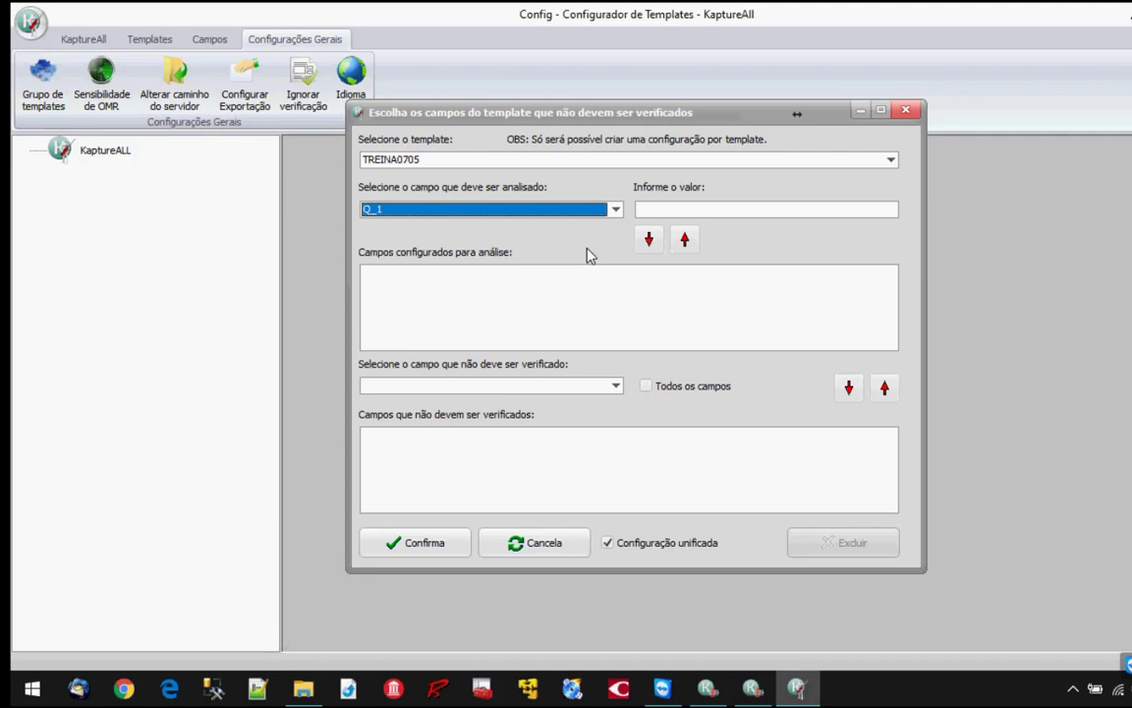
pyautogui.click(669, 211)
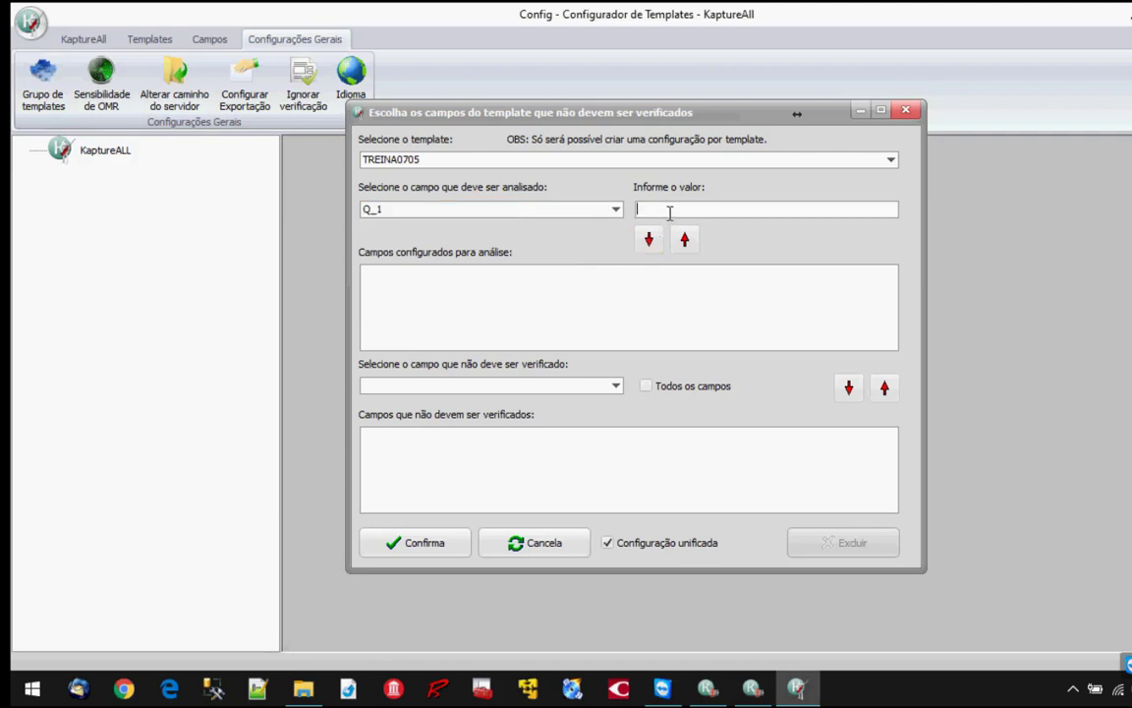
pyautogui.write('_')
pyautogui.click(648, 239)
# Step: Add all template fields to those that must not be verified, cancel the configuration, and close its window
pyautogui.click(661, 387)
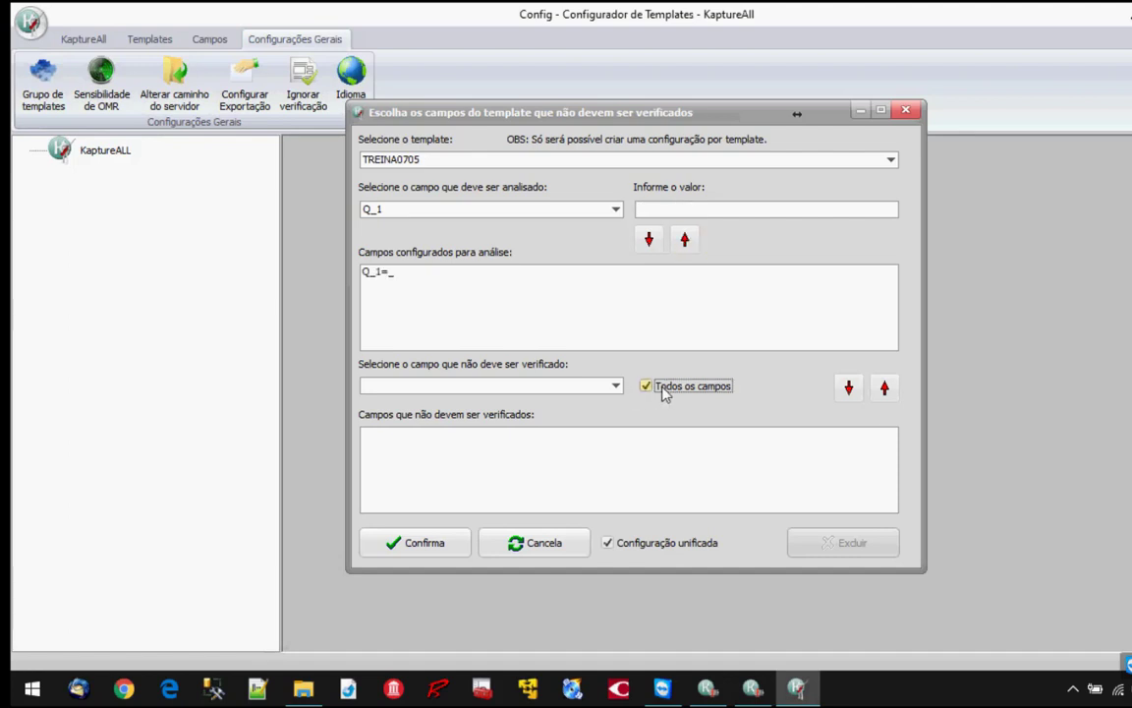
pyautogui.click(849, 388)
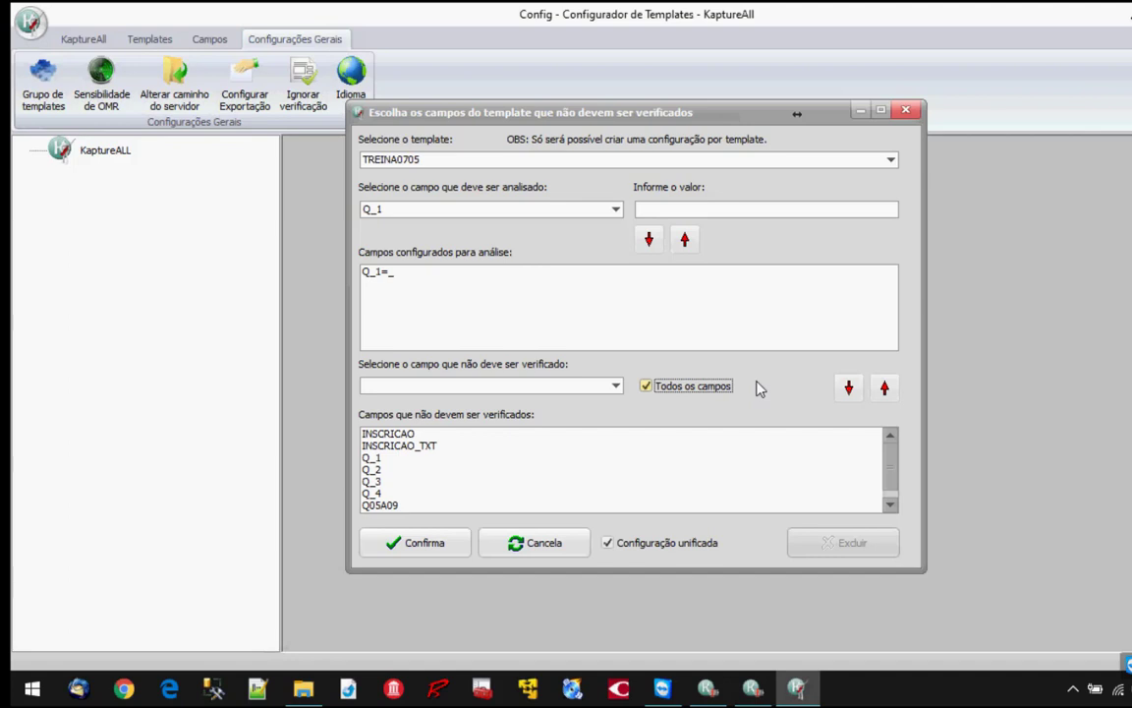
pyautogui.click(571, 545)
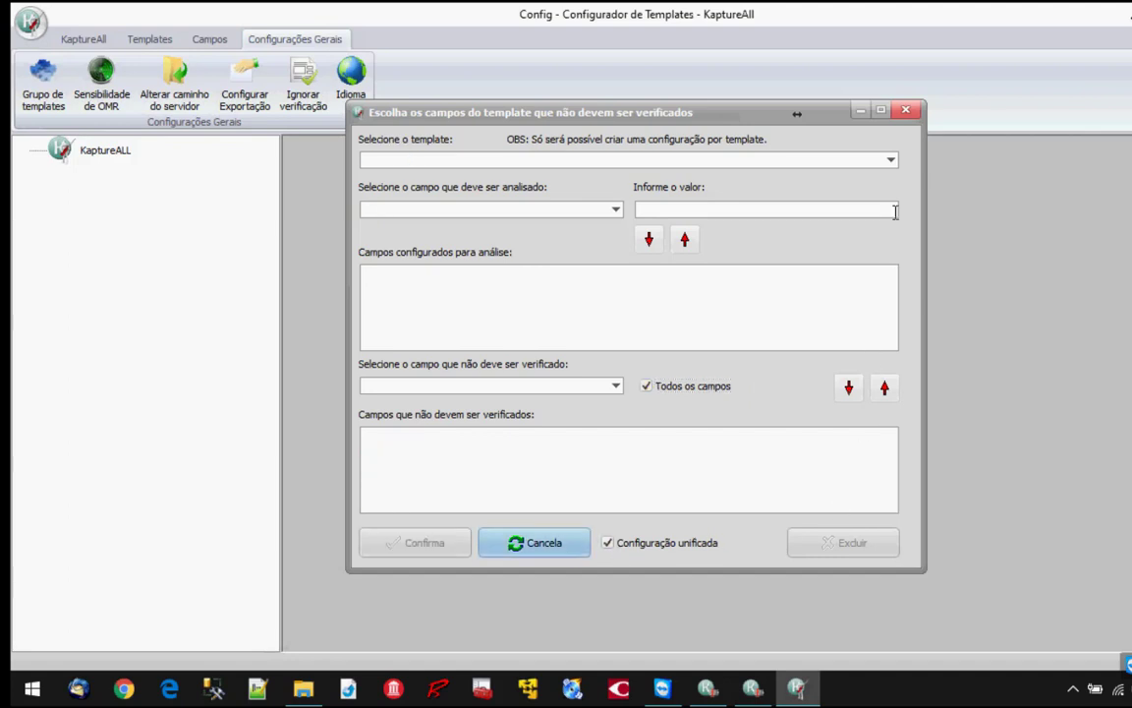
pyautogui.click(906, 112)
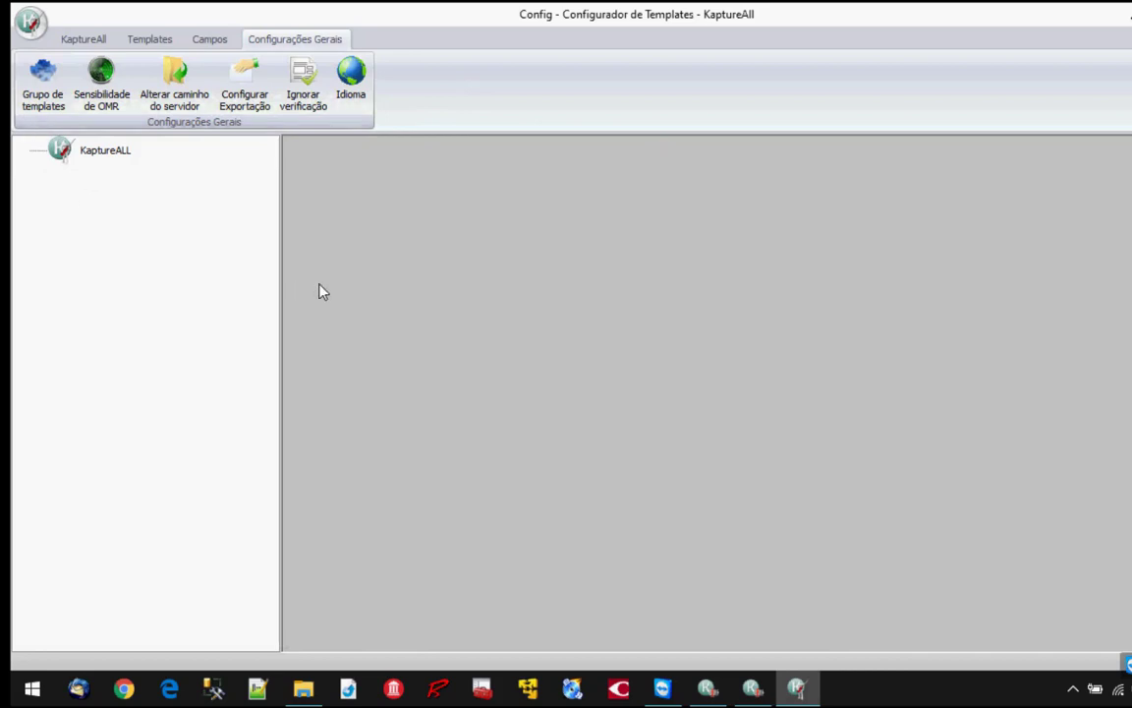
# Step: Look through the available interface languages and close the language selection without changing it
pyautogui.click(354, 98)
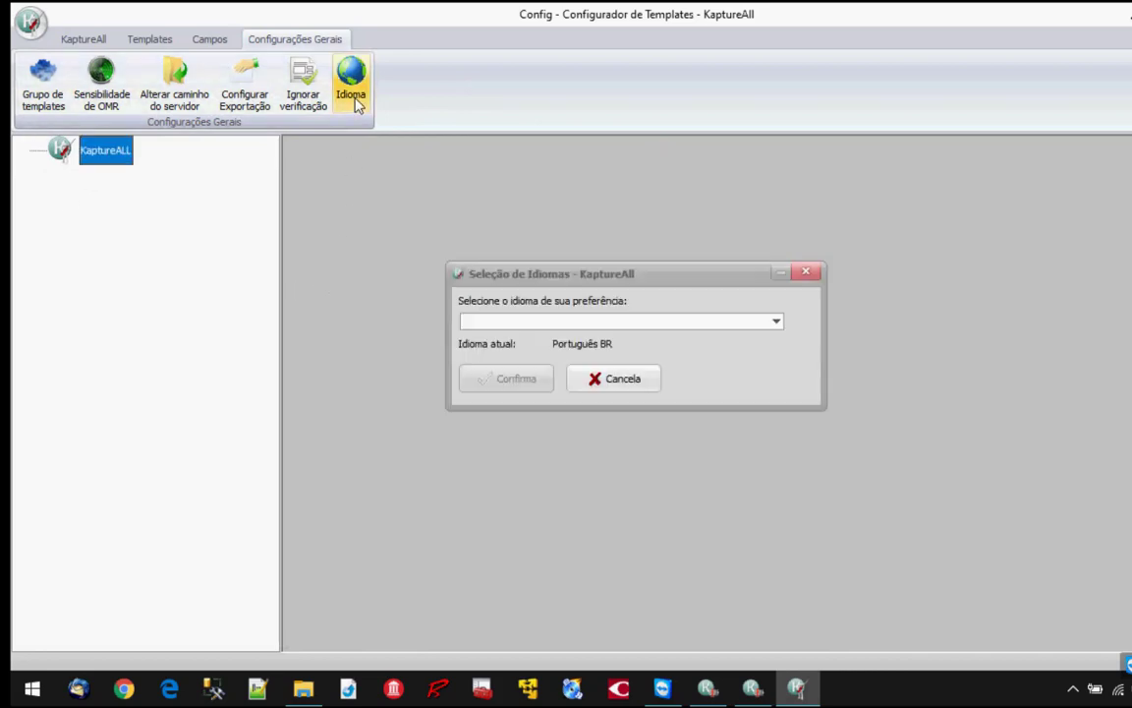
pyautogui.click(565, 324)
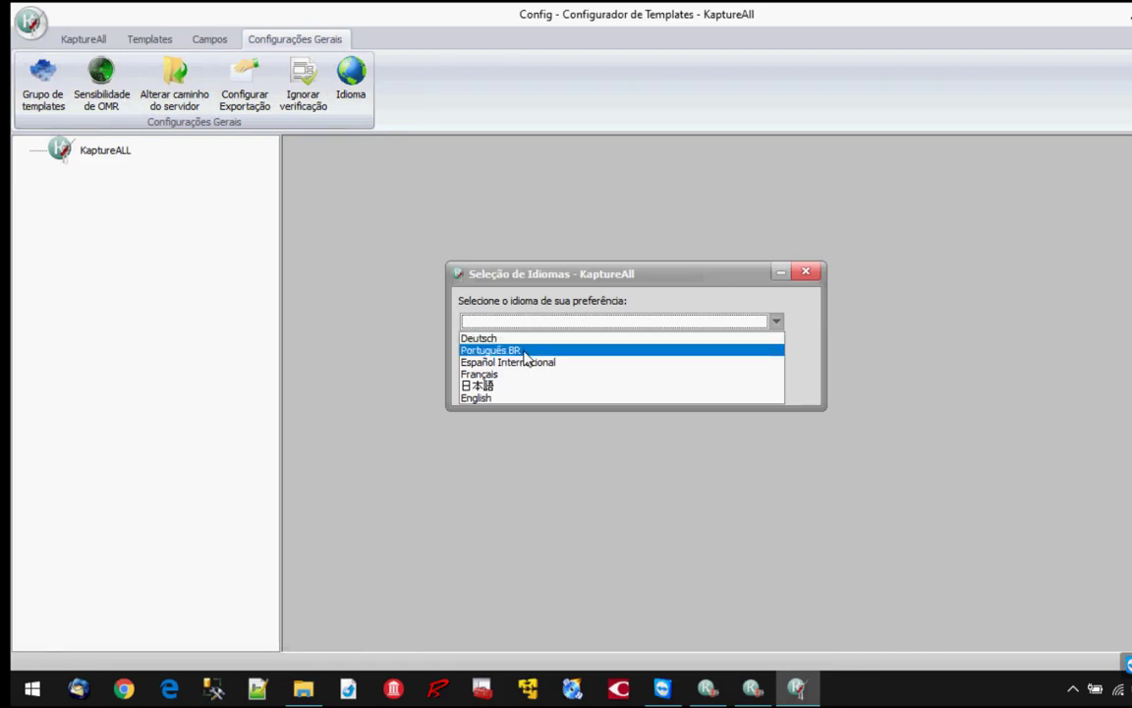
pyautogui.click(544, 322)
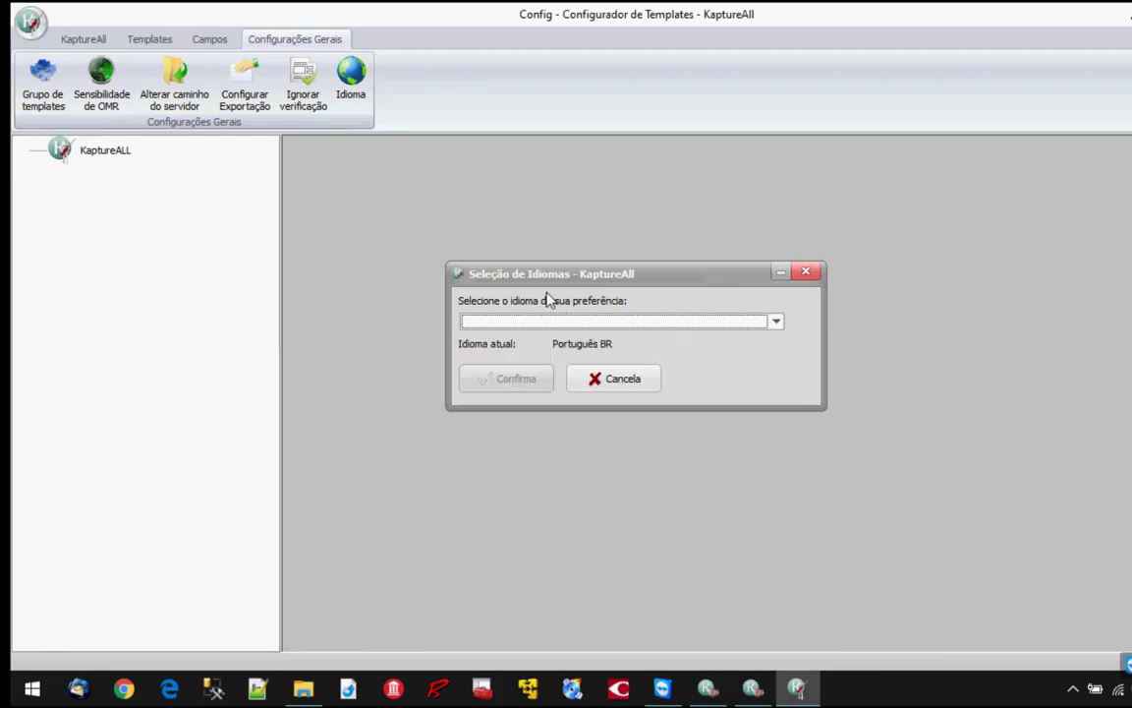
pyautogui.click(817, 274)
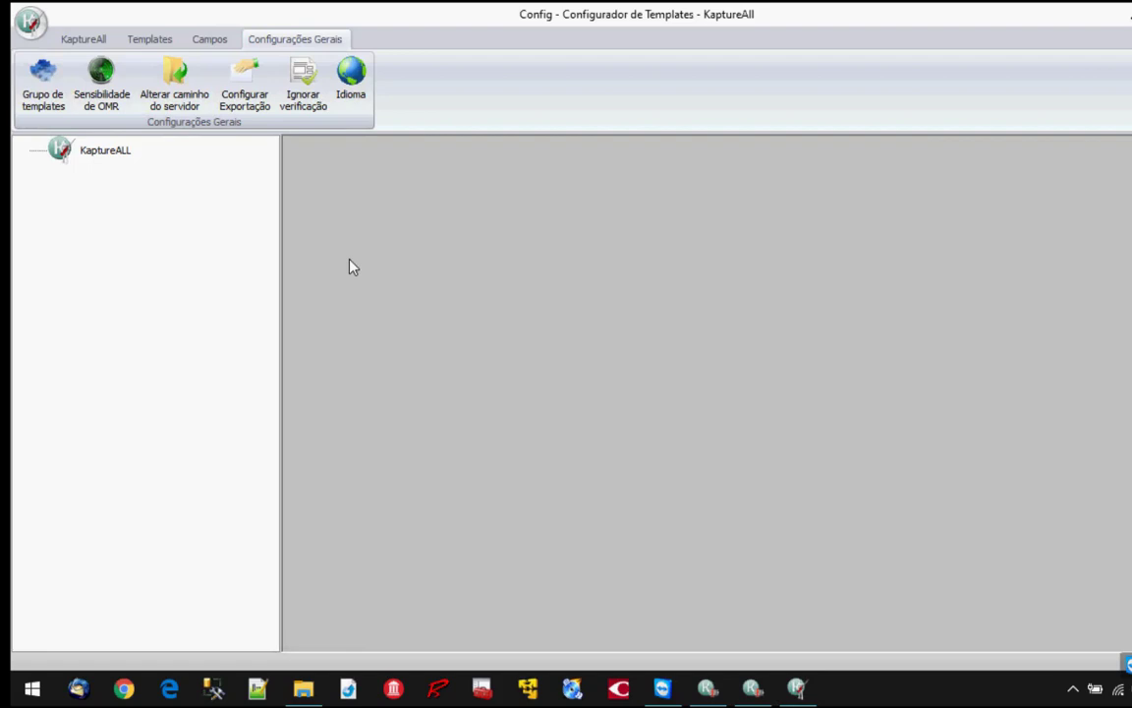
# Step: Open the template group configuration and name a new group PESQUISA01
pyautogui.click(47, 106)
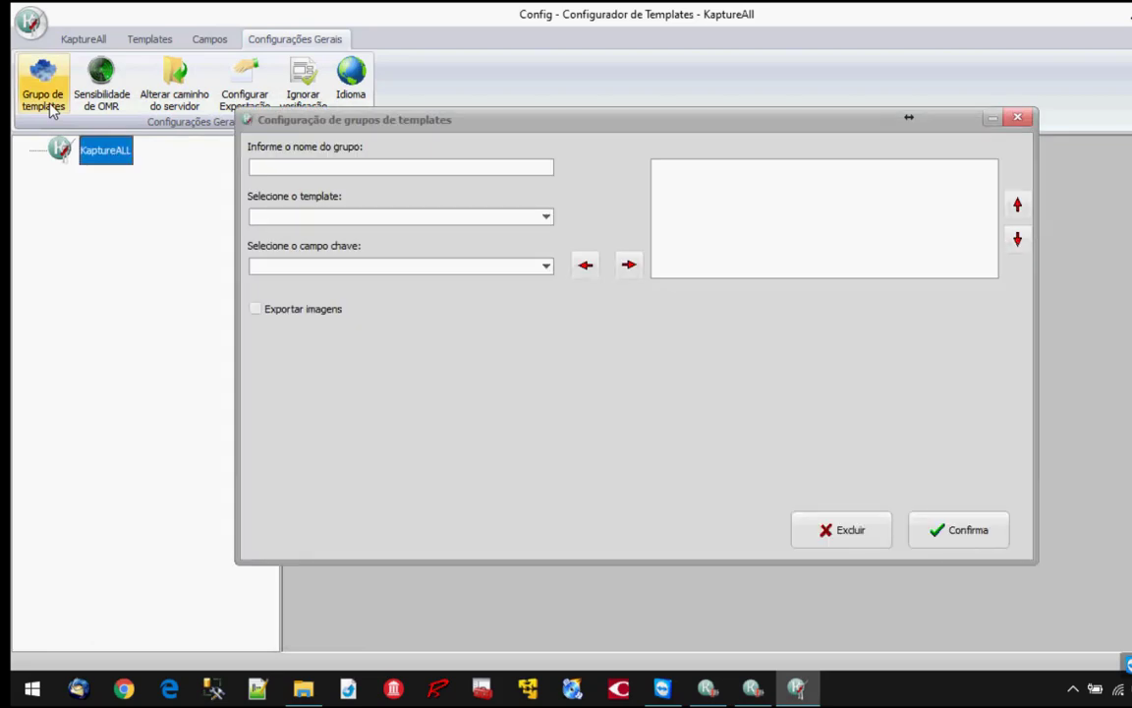
pyautogui.click(543, 169)
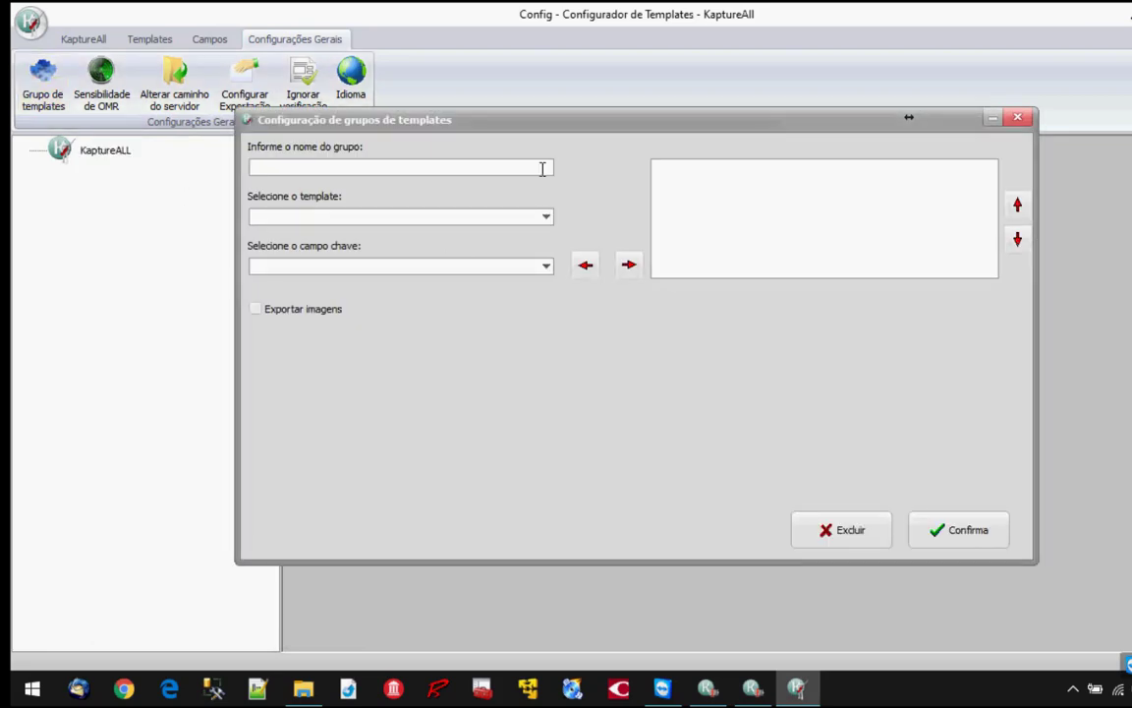
pyautogui.write('PESQUISA')
pyautogui.write('01')
# Step: Add the template IETS_ALUNO_PG01 to the group with IDALUNO as its key field
pyautogui.click(547, 218)
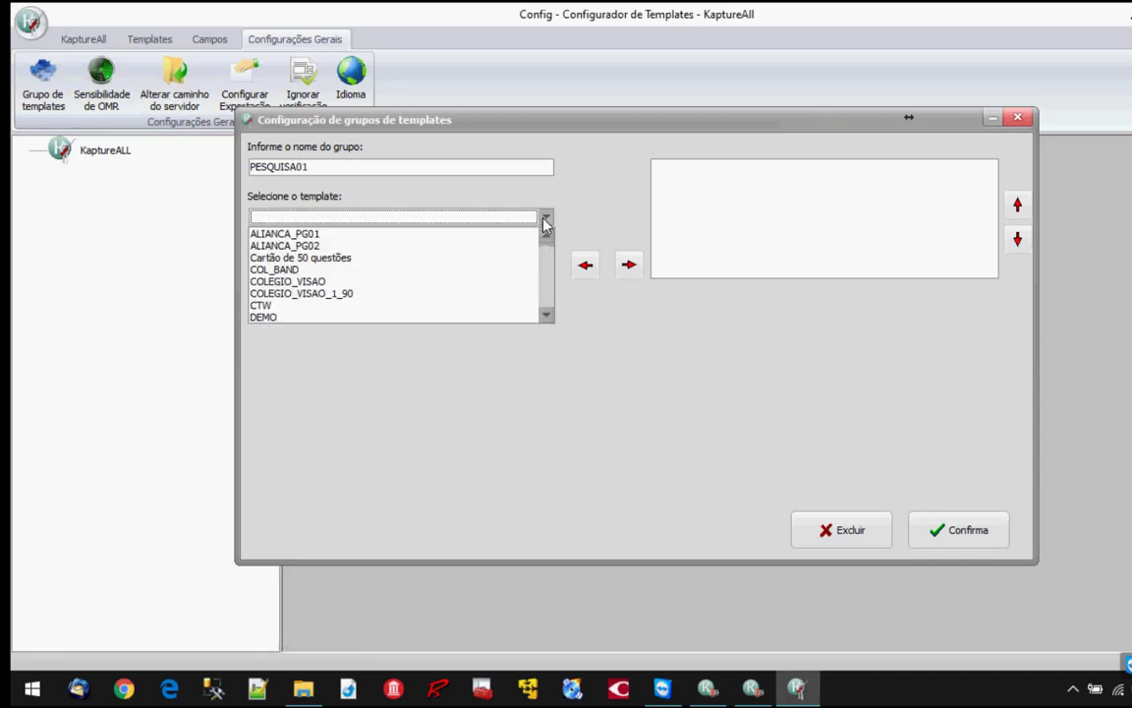
pyautogui.press('t')
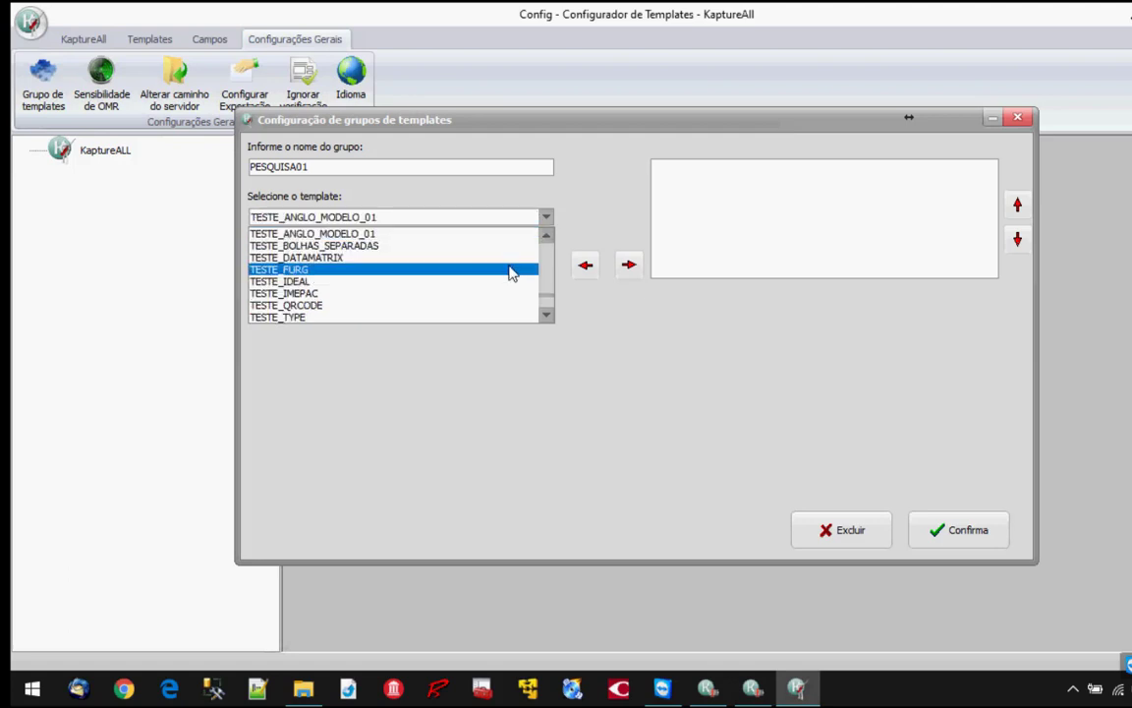
pyautogui.moveTo(551, 294); pyautogui.dragTo(547, 240)
pyautogui.scroll(-5, 462, 260)
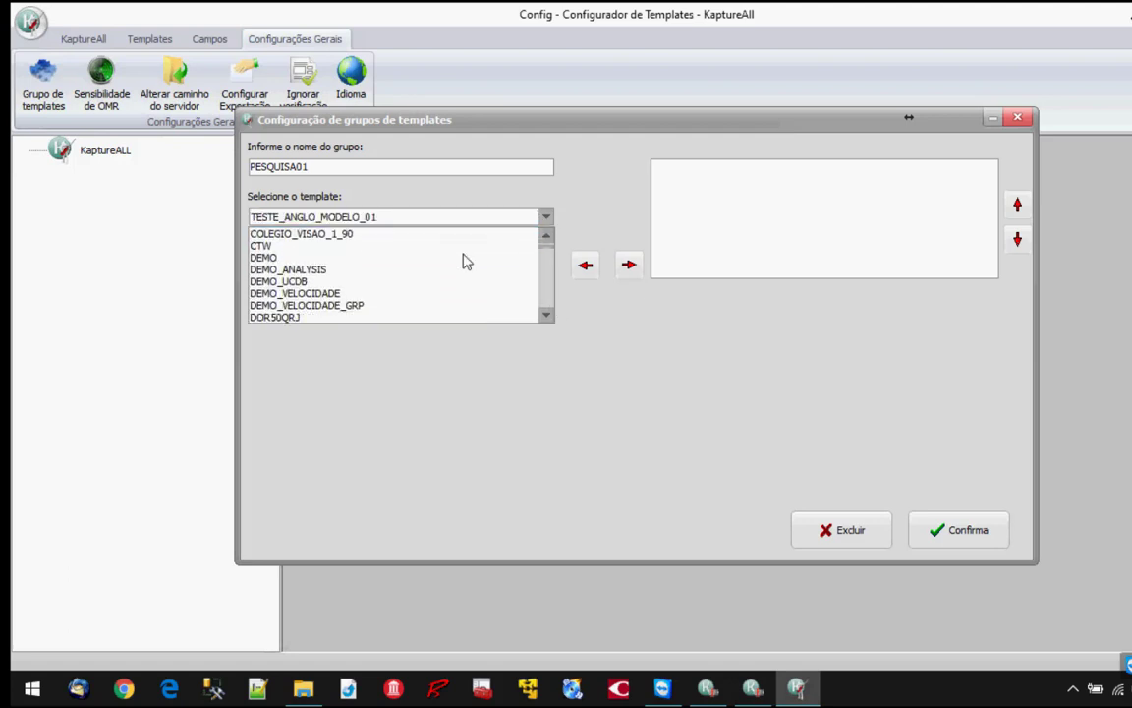
pyautogui.scroll(1, 462, 260)
pyautogui.scroll(-3, 465, 261)
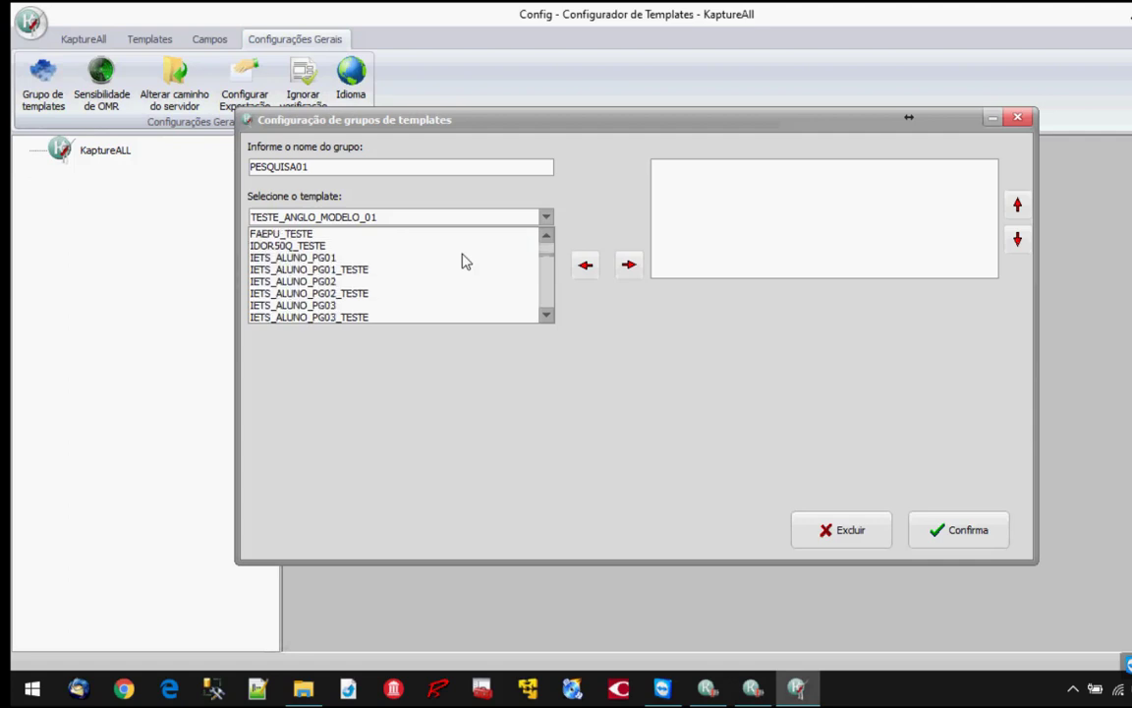
pyautogui.click(388, 261)
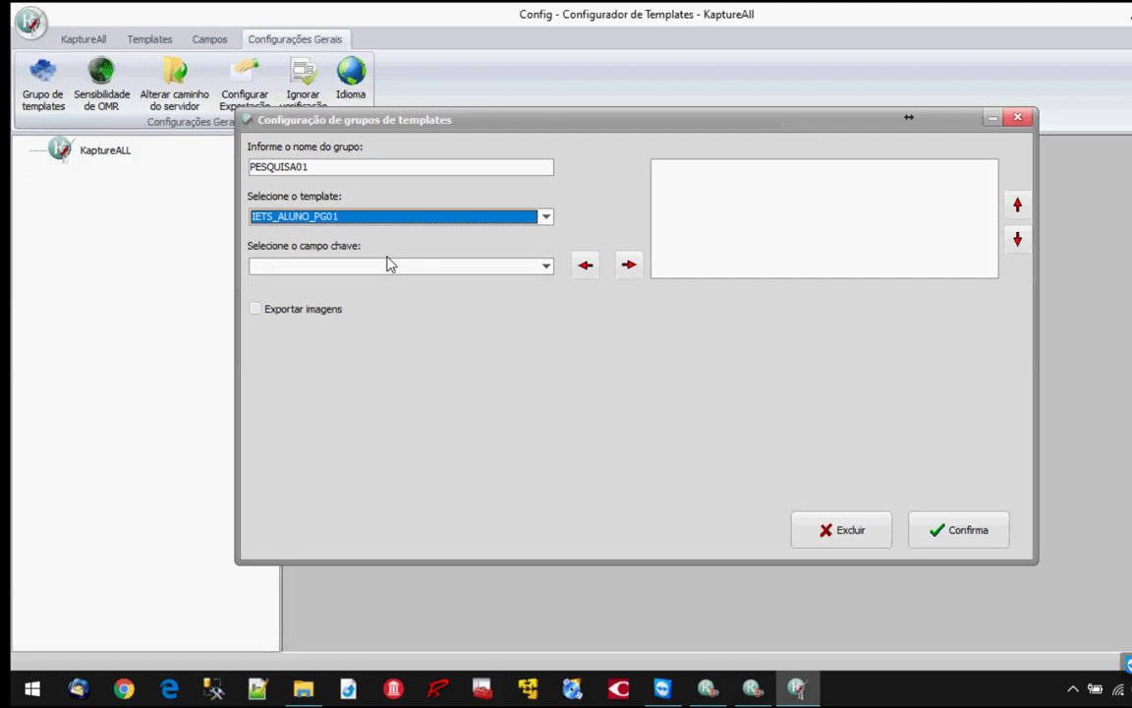
pyautogui.click(544, 268)
pyautogui.moveTo(543, 310)
pyautogui.mouseDown()
pyautogui.moveTo(546, 354)
pyautogui.moveTo(553, 300)
pyautogui.mouseUp()
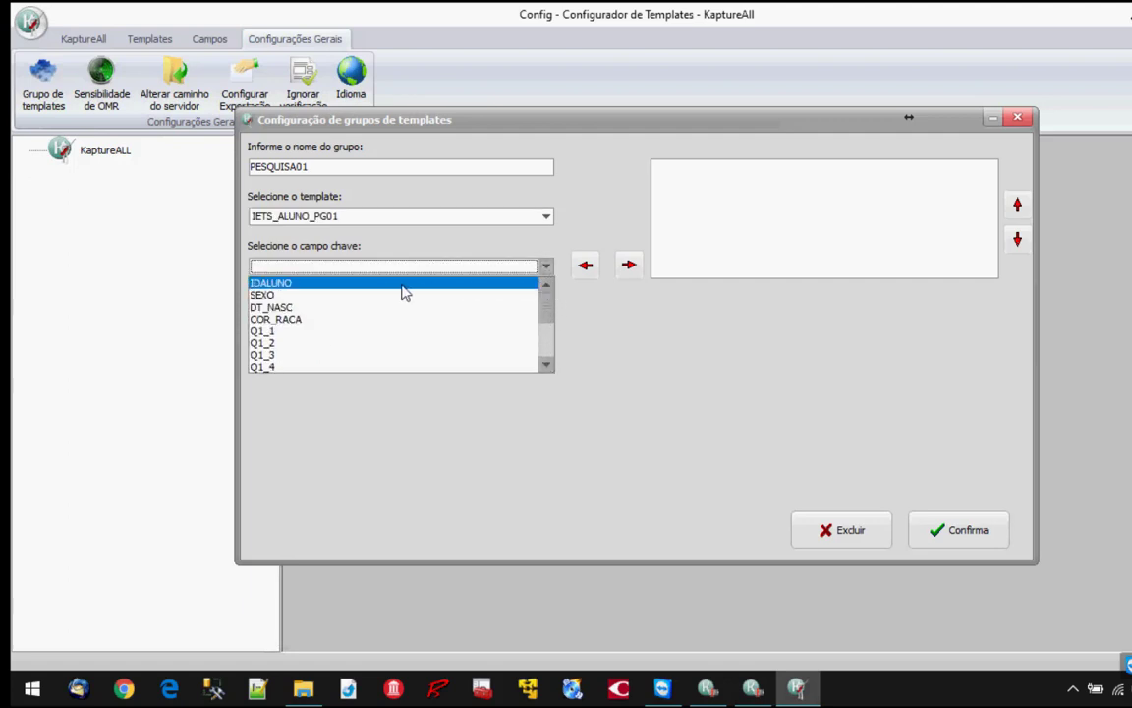
pyautogui.click(332, 285)
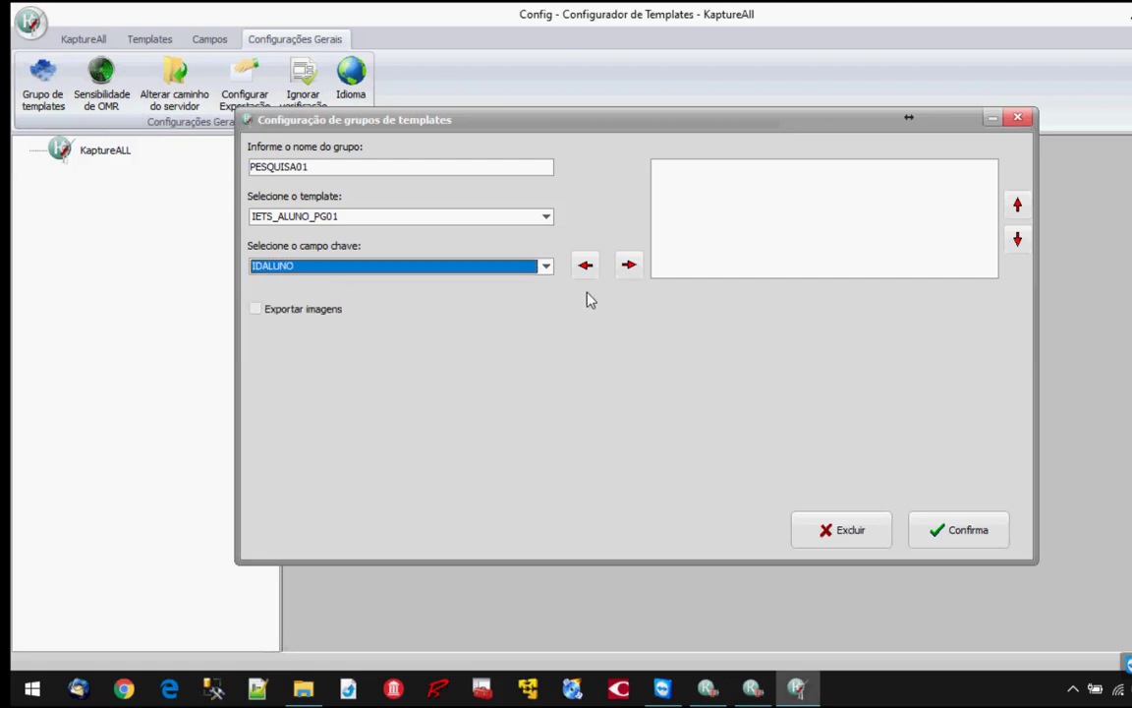
pyautogui.click(628, 267)
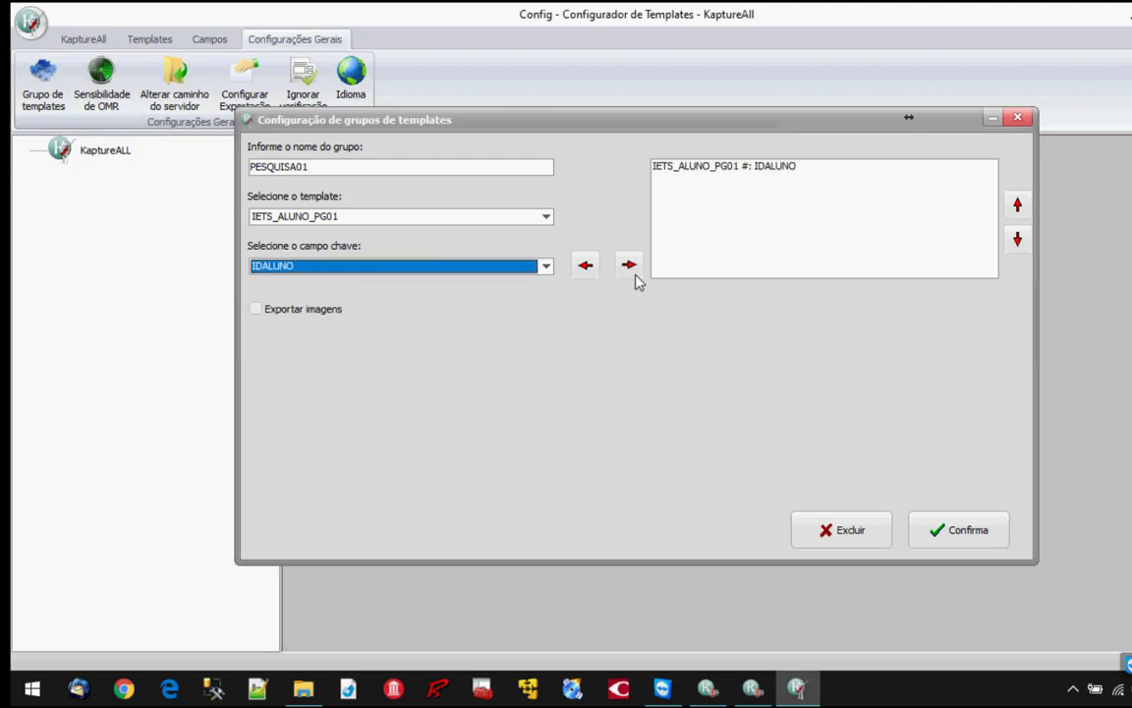
# Step: Add the template IETS_ALUNO_PG02 to the group, also with IDALUNO as its key field
pyautogui.click(543, 216)
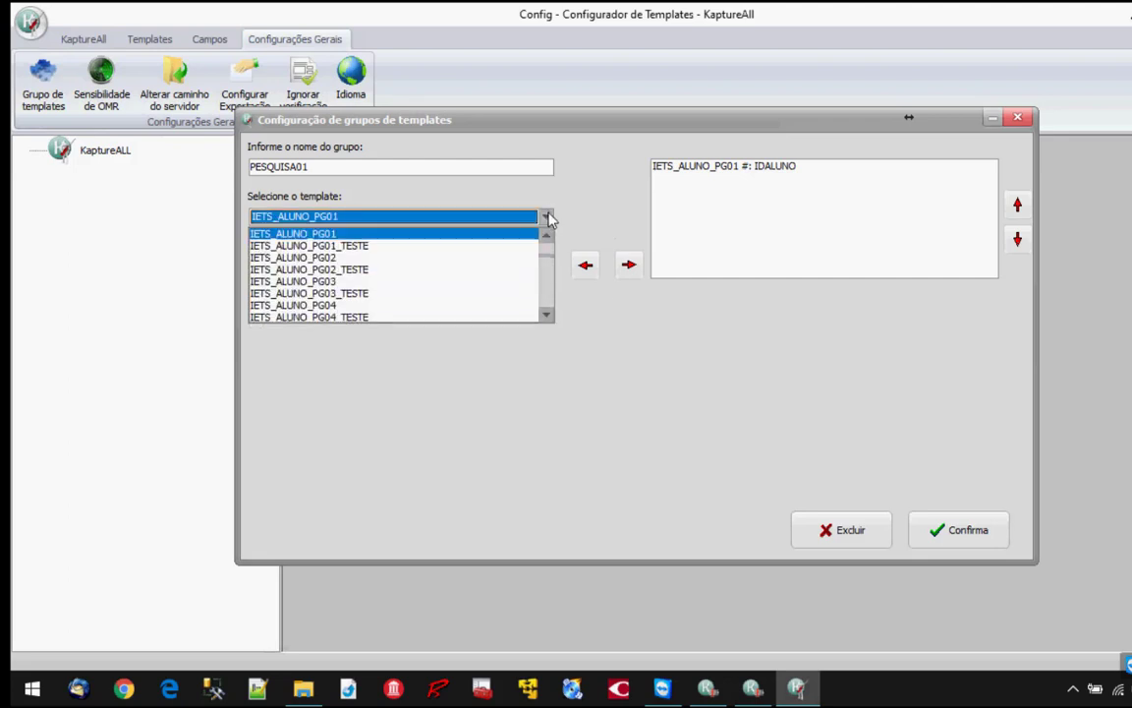
pyautogui.click(513, 258)
pyautogui.click(543, 268)
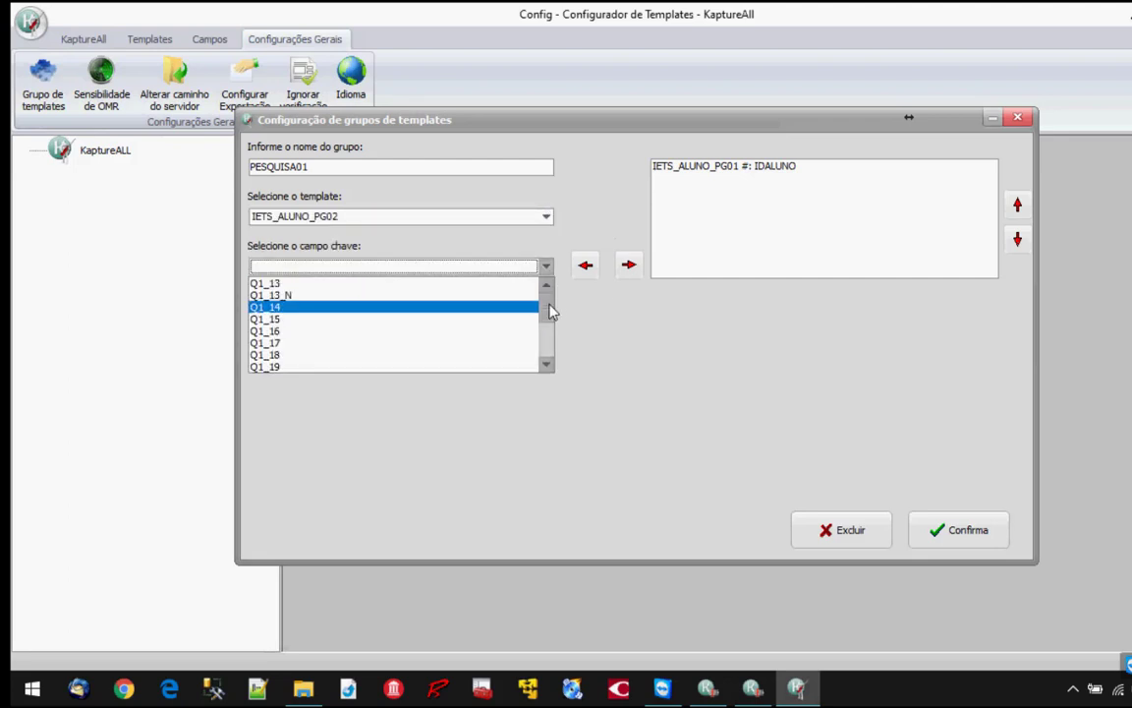
pyautogui.moveTo(547, 305); pyautogui.dragTo(547, 362)
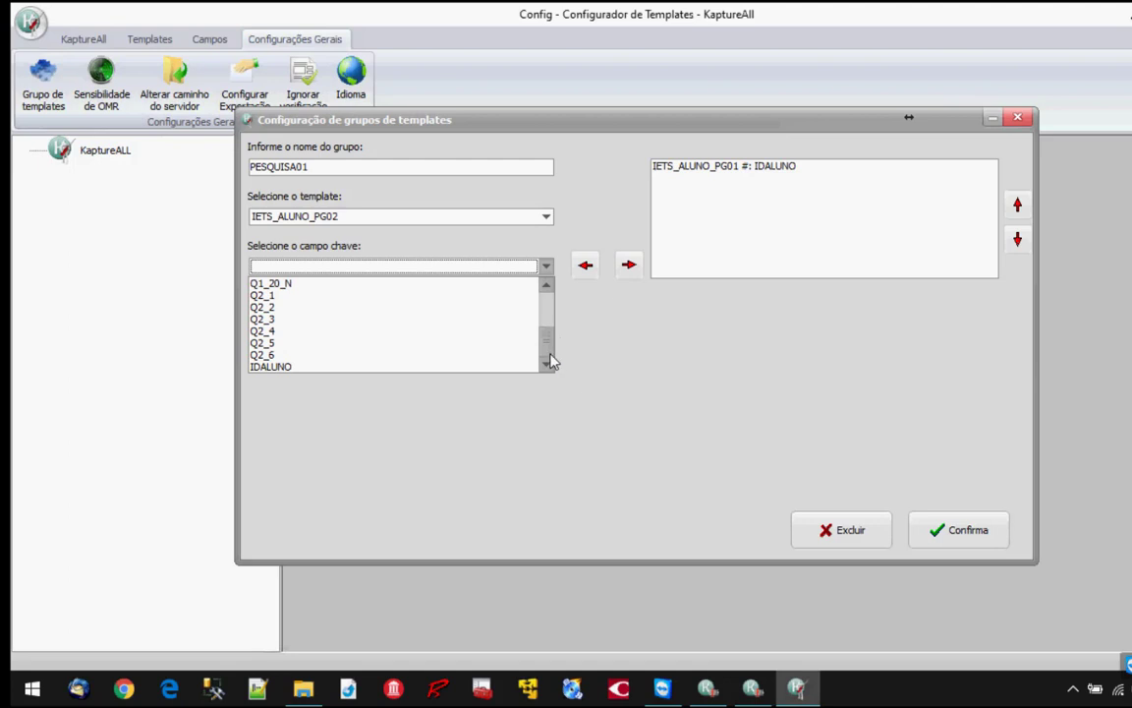
pyautogui.click(493, 366)
pyautogui.click(628, 269)
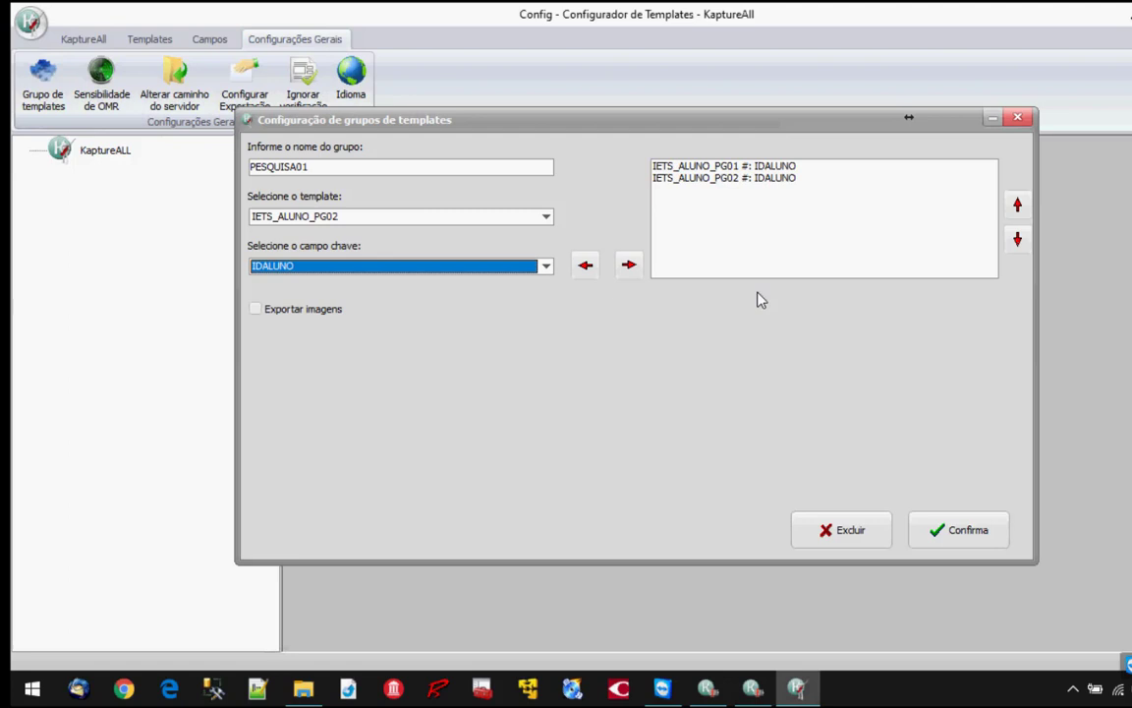
# Step: Save the template group and close the group configuration window
pyautogui.click(958, 529)
pyautogui.click(719, 409)
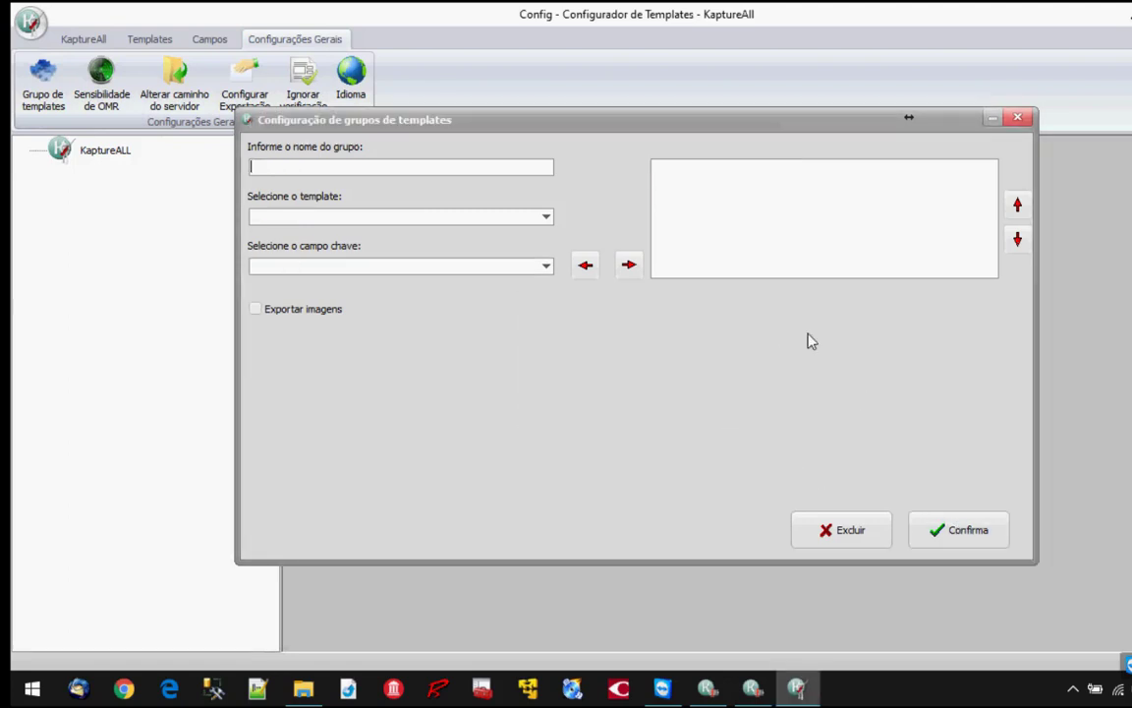
pyautogui.click(1017, 118)
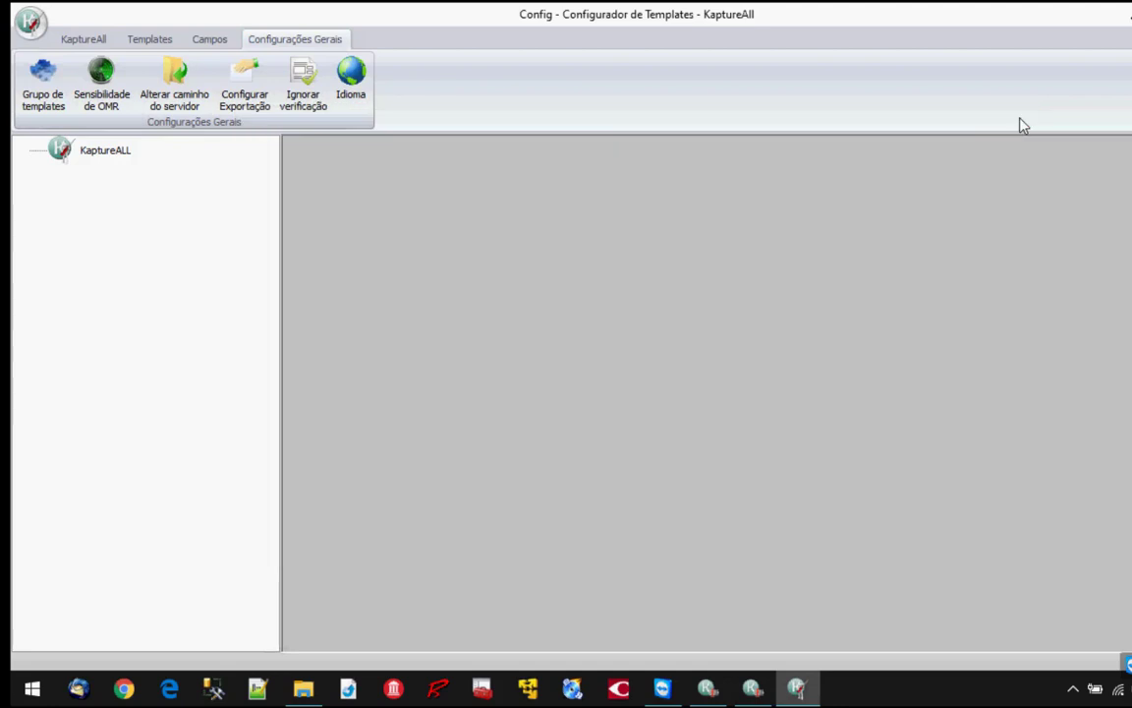
# Step: Review the fields of template group PESQUISA01 in the export configuration, close it, and return to the main template commands
pyautogui.click(237, 111)
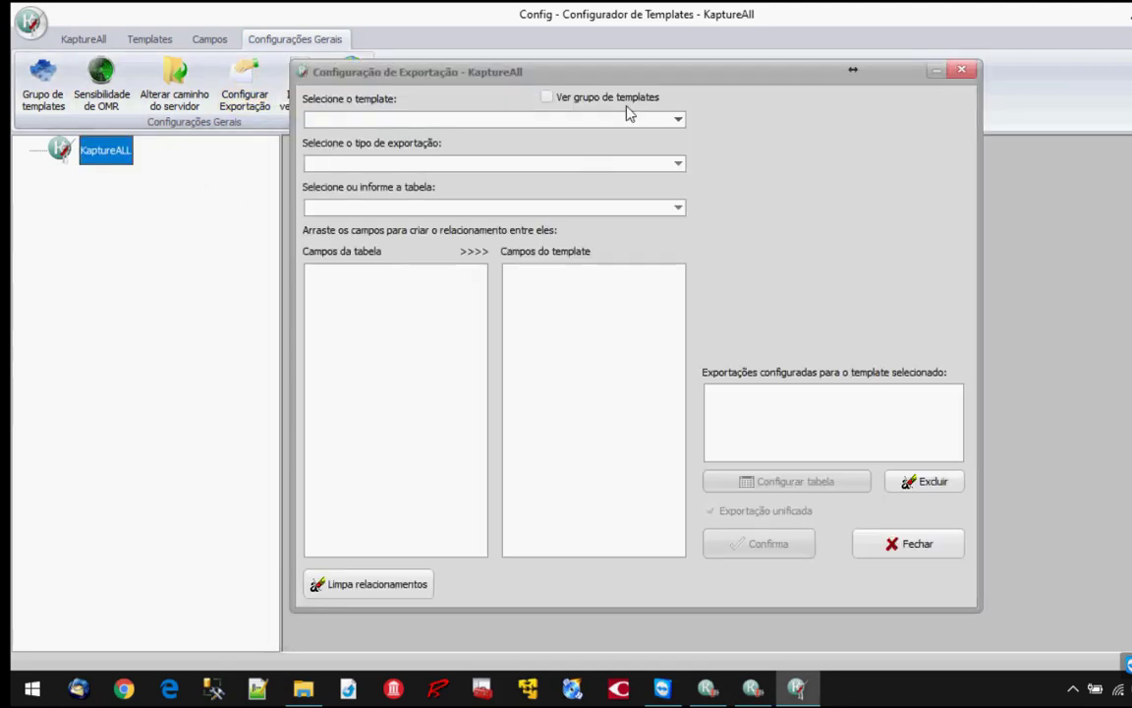
pyautogui.click(632, 103)
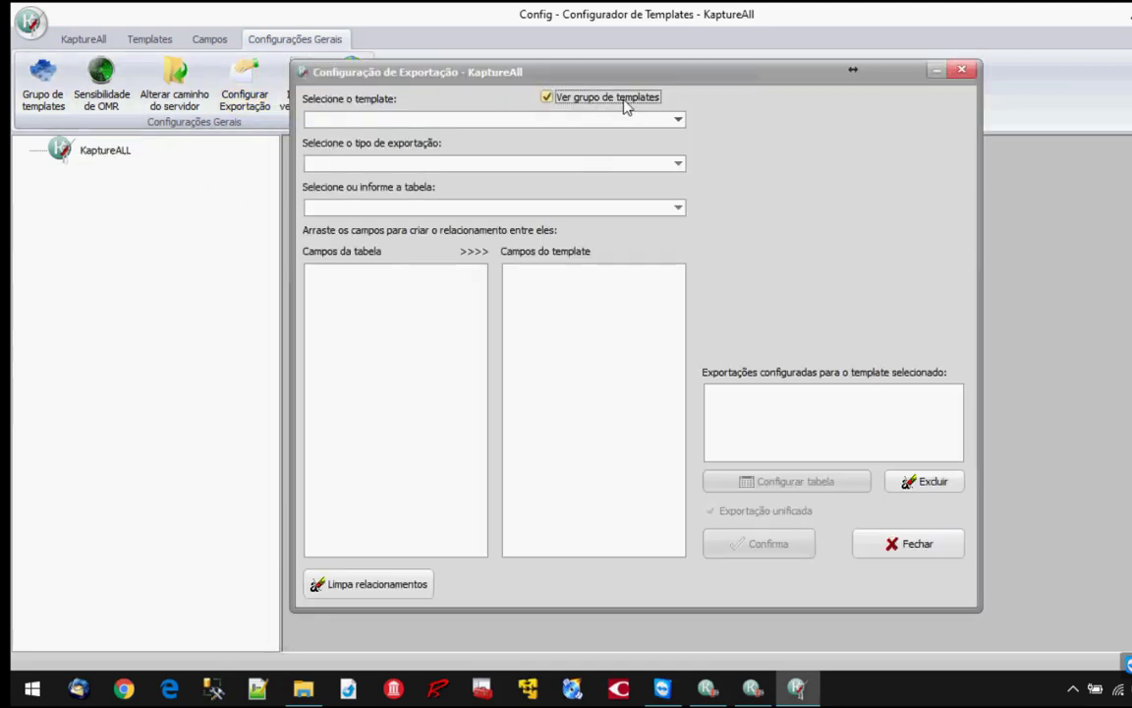
pyautogui.click(677, 119)
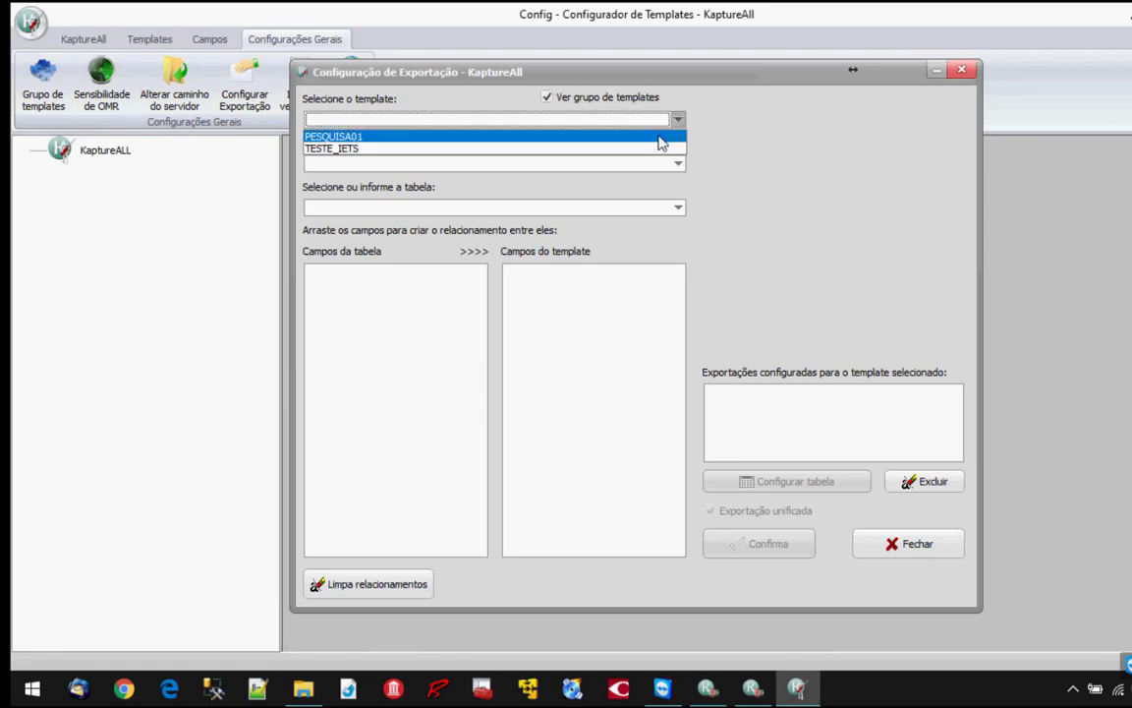
pyautogui.click(661, 143)
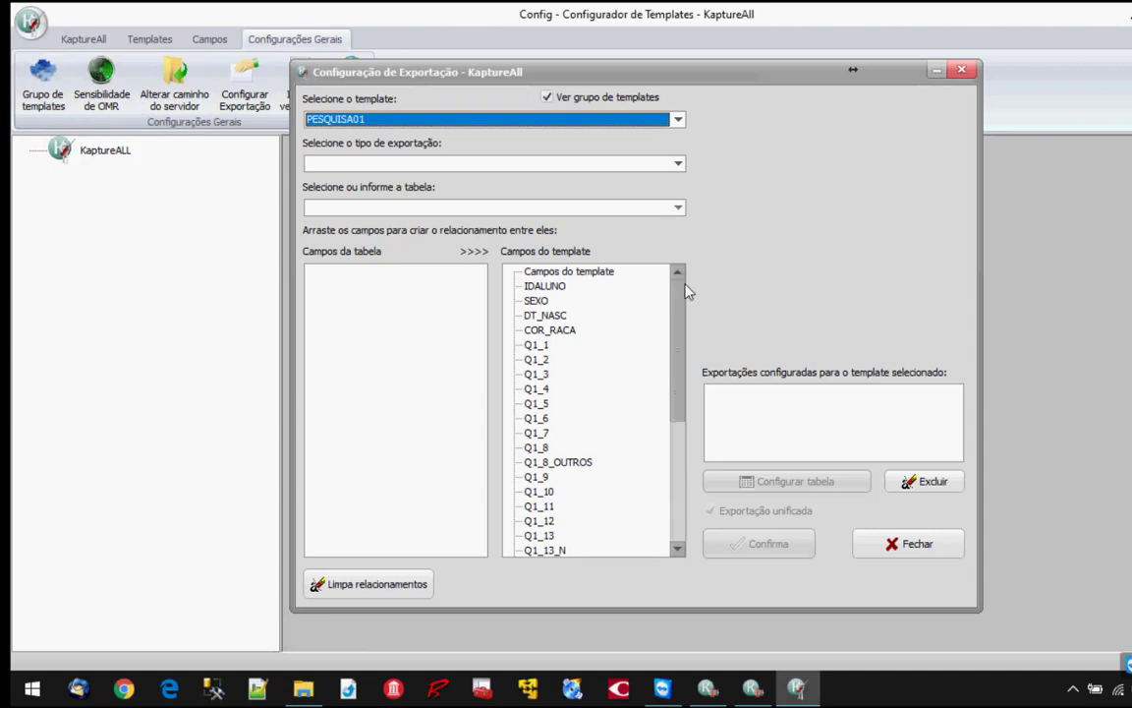
pyautogui.moveTo(677, 280)
pyautogui.mouseDown()
pyautogui.moveTo(664, 439)
pyautogui.moveTo(680, 398)
pyautogui.moveTo(680, 273)
pyautogui.mouseUp()
pyautogui.click(946, 545)
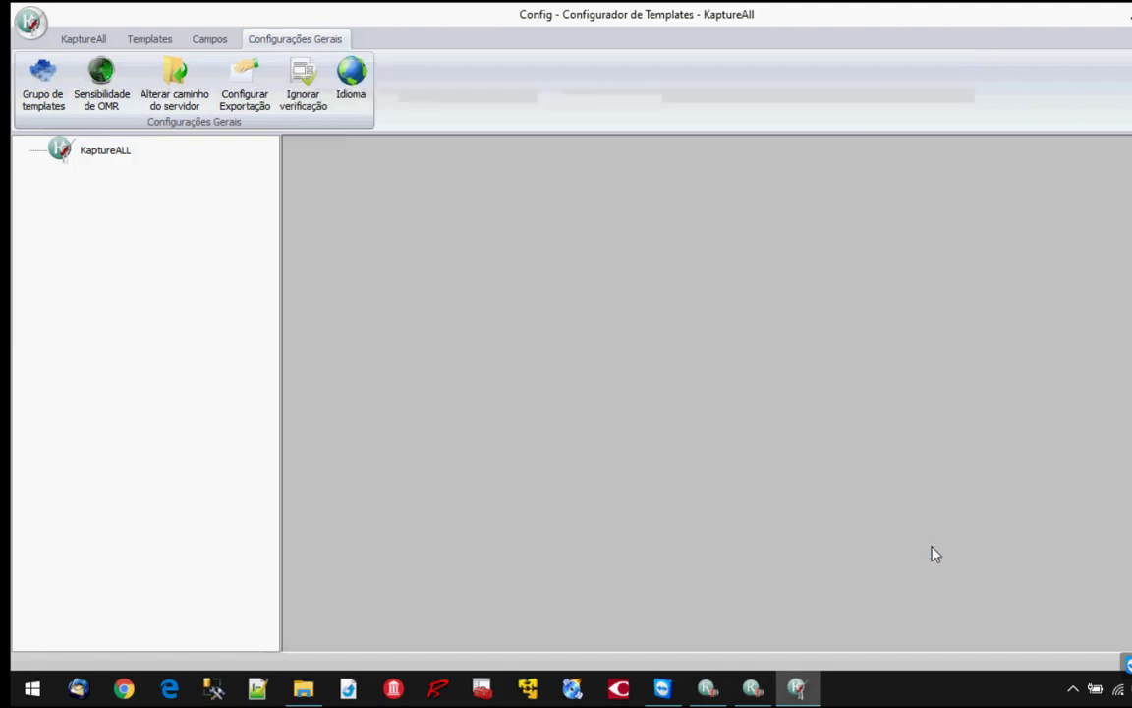
pyautogui.click(84, 39)
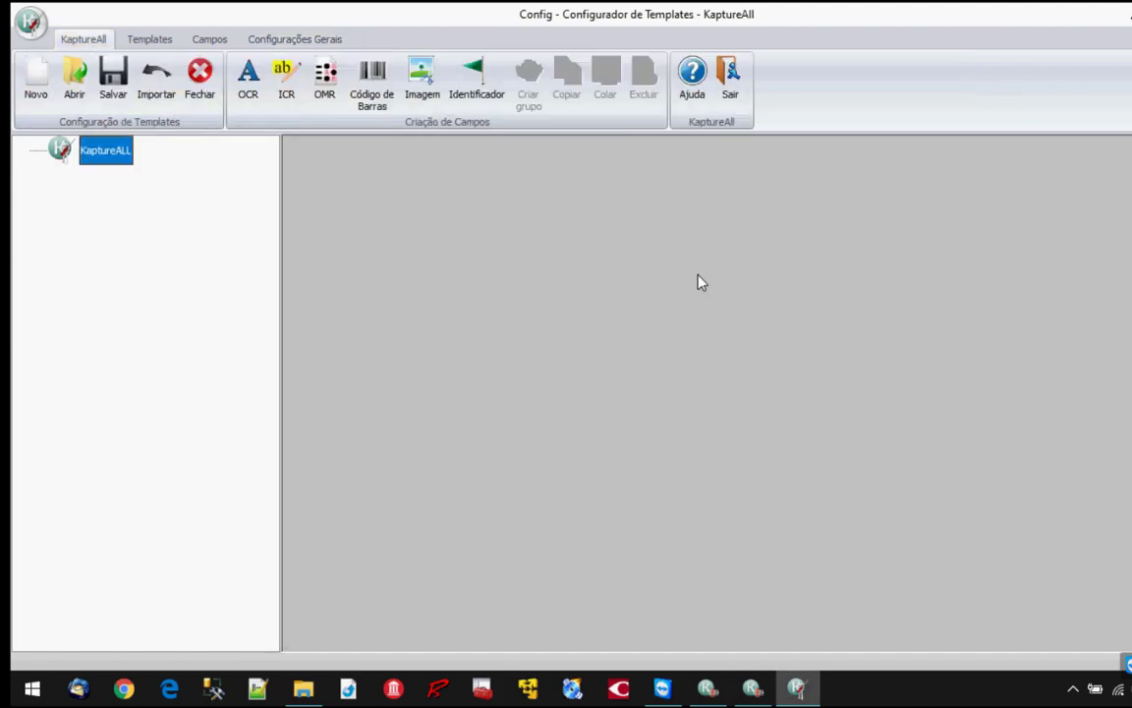